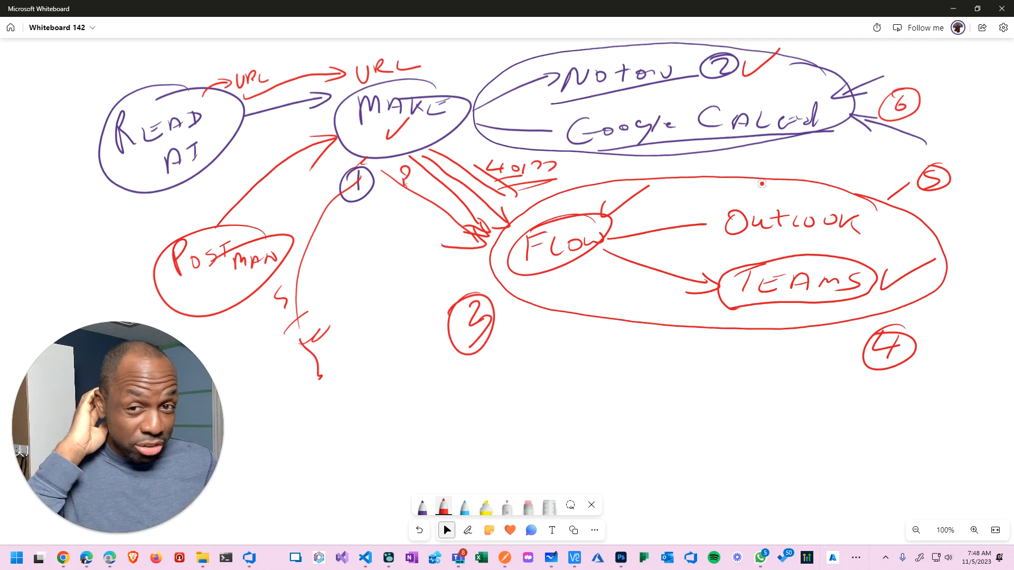
With the red pen, draw arrows from READ AI and POSTMAN up to MAKE, then on to Notion, Google Calendar and FLOW.
left_click(504, 230)
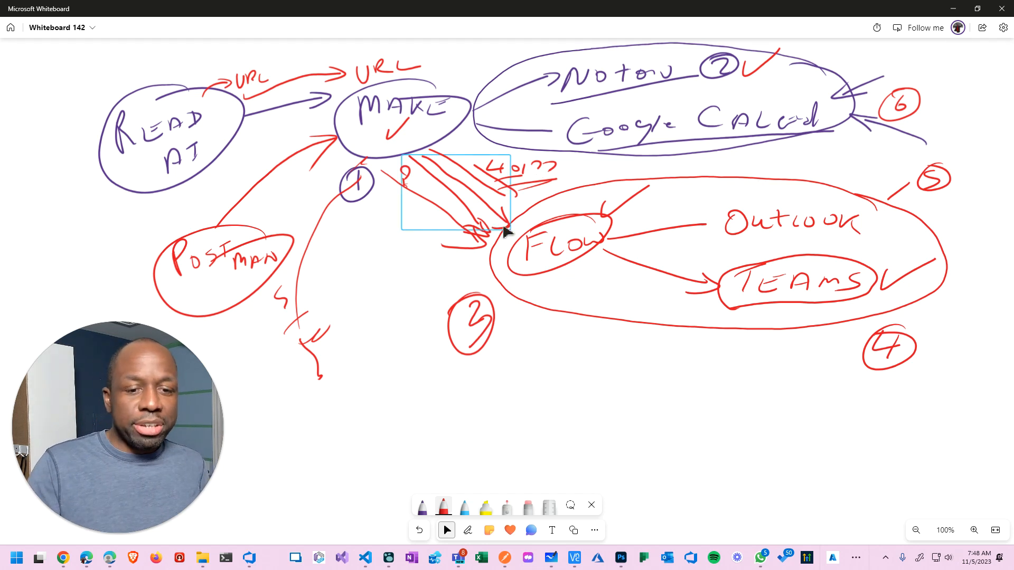
key("alt+w")
mouse_move(71, 269)
left_mouse_down()
mouse_move(124, 209)
mouse_move(104, 252)
left_mouse_up()
left_click_drag(139, 170, 135, 177)
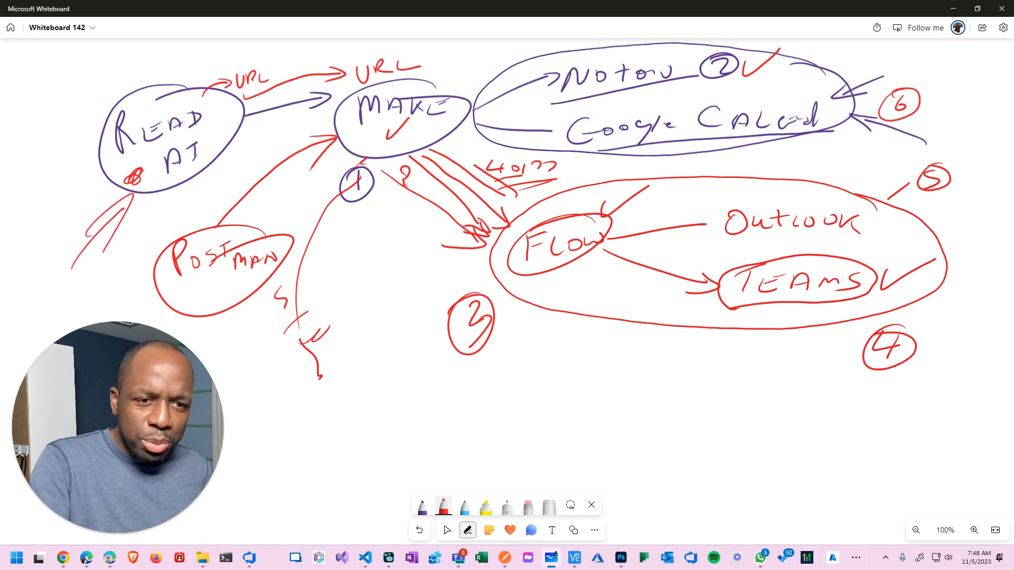
mouse_move(210, 275)
left_mouse_down()
mouse_move(214, 299)
mouse_move(218, 290)
left_mouse_up()
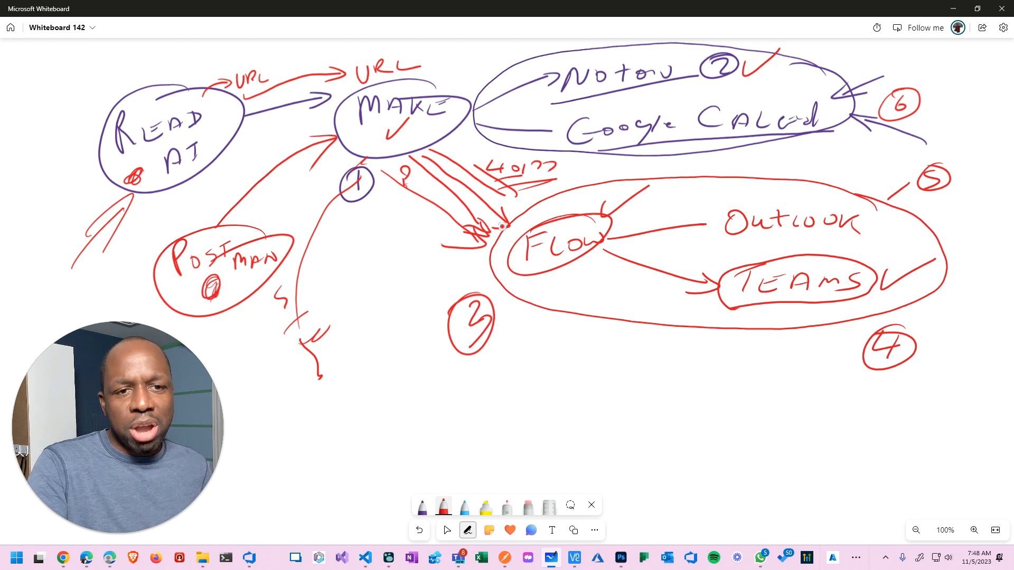
left_click_drag(234, 231, 341, 142)
left_click_drag(311, 173, 341, 142)
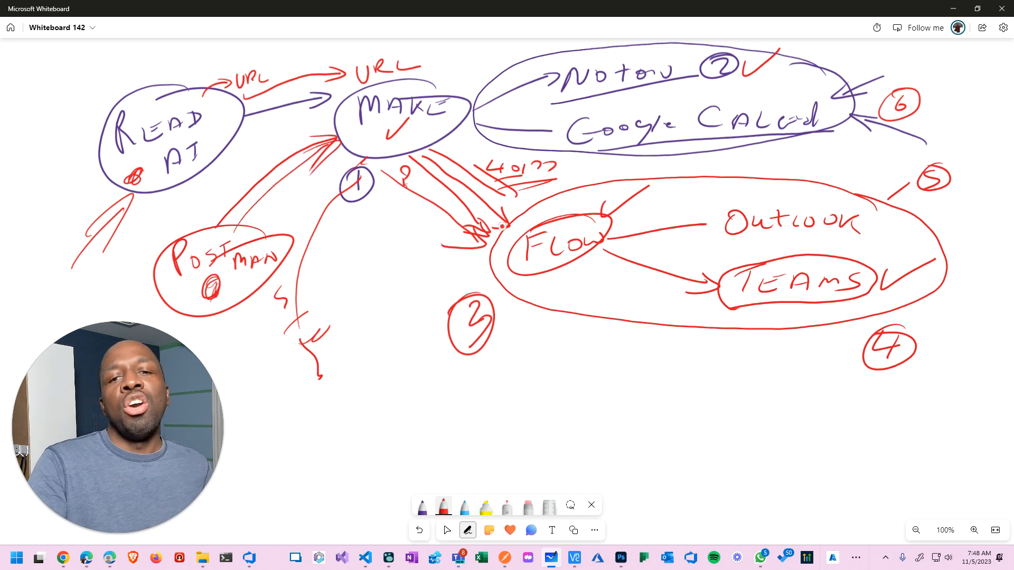
left_click_drag(429, 129, 545, 97)
left_click_drag(499, 122, 541, 103)
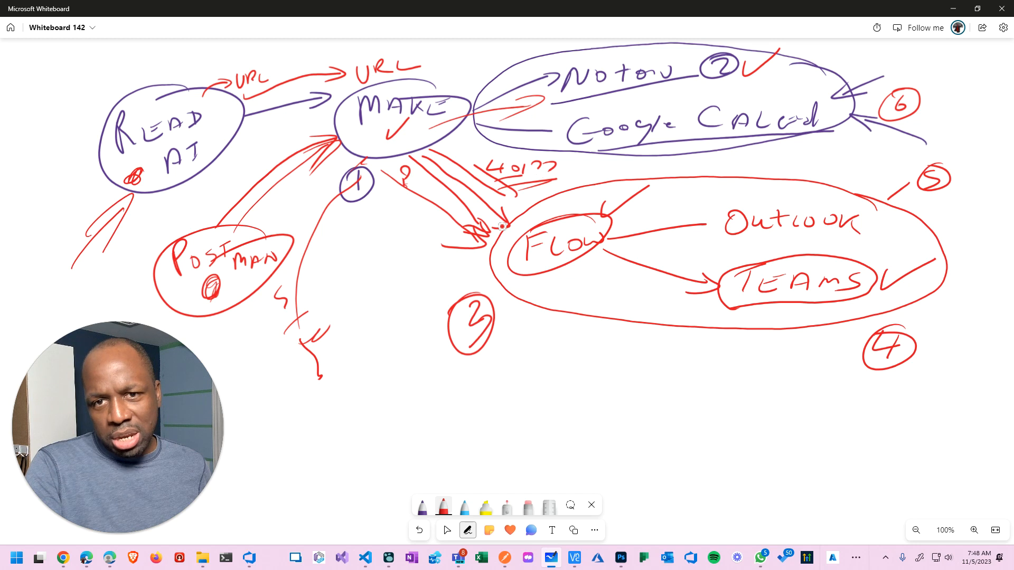
mouse_move(395, 153)
left_mouse_down()
mouse_move(524, 227)
mouse_move(502, 242)
left_mouse_up()
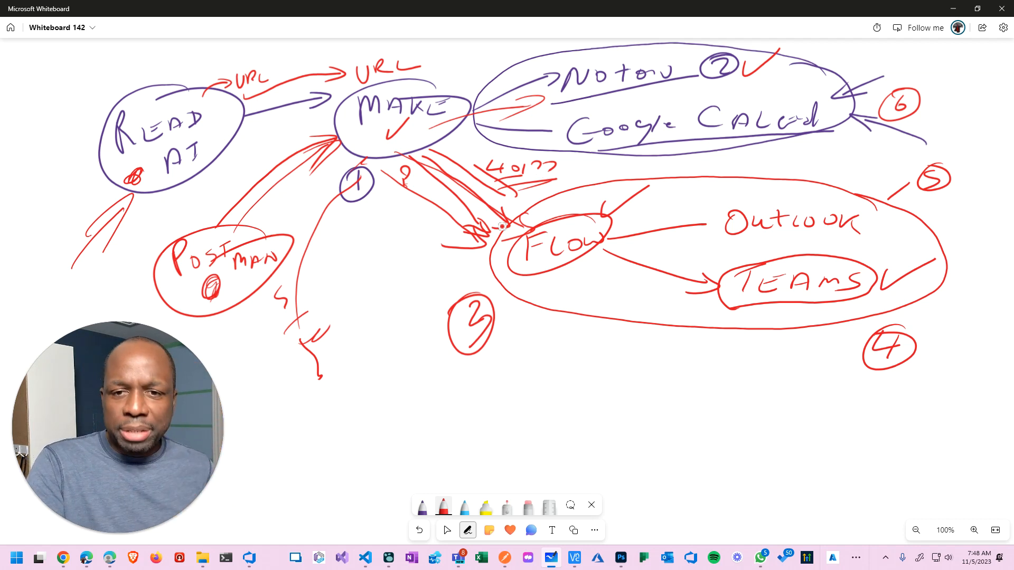
left_click_drag(553, 318, 559, 303)
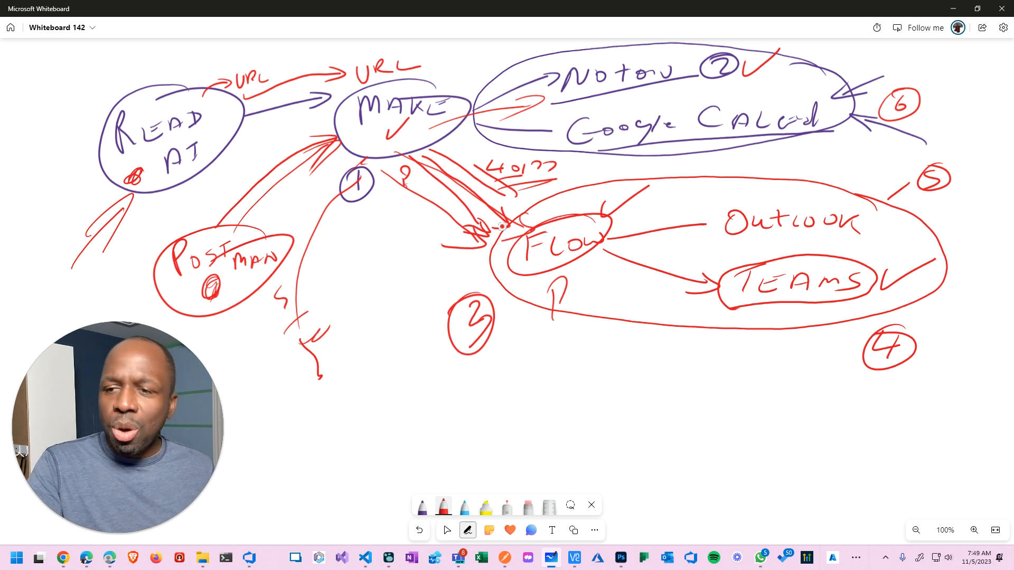
Circle Outlook and Google Calendar in red, then return to Select and switch to Make.
mouse_move(866, 199)
left_mouse_down()
mouse_move(793, 190)
mouse_move(713, 232)
mouse_move(861, 235)
mouse_move(853, 196)
left_mouse_up()
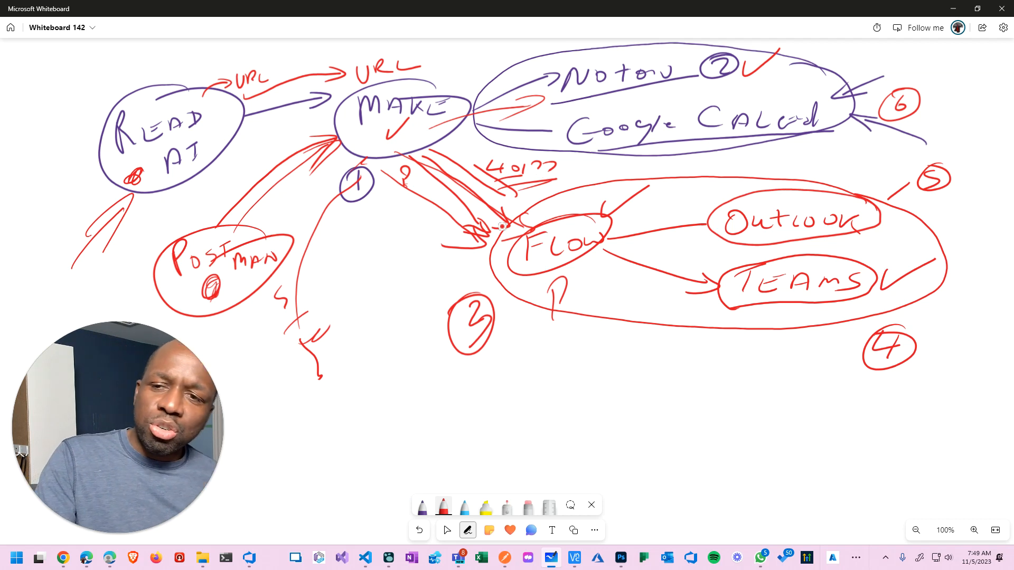
mouse_move(813, 102)
left_mouse_down()
mouse_move(710, 100)
mouse_move(578, 157)
mouse_move(807, 123)
left_mouse_up()
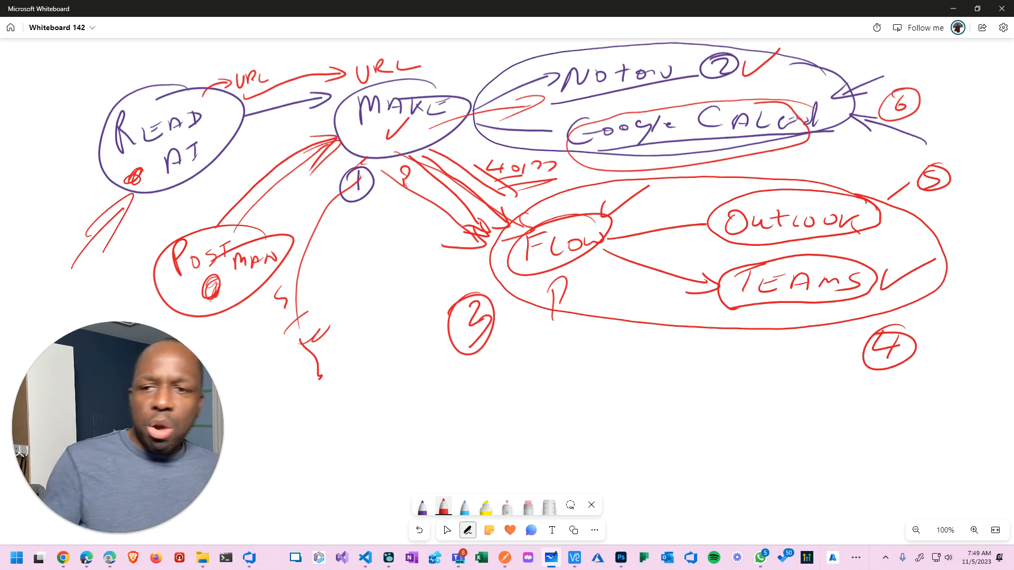
left_click(446, 530)
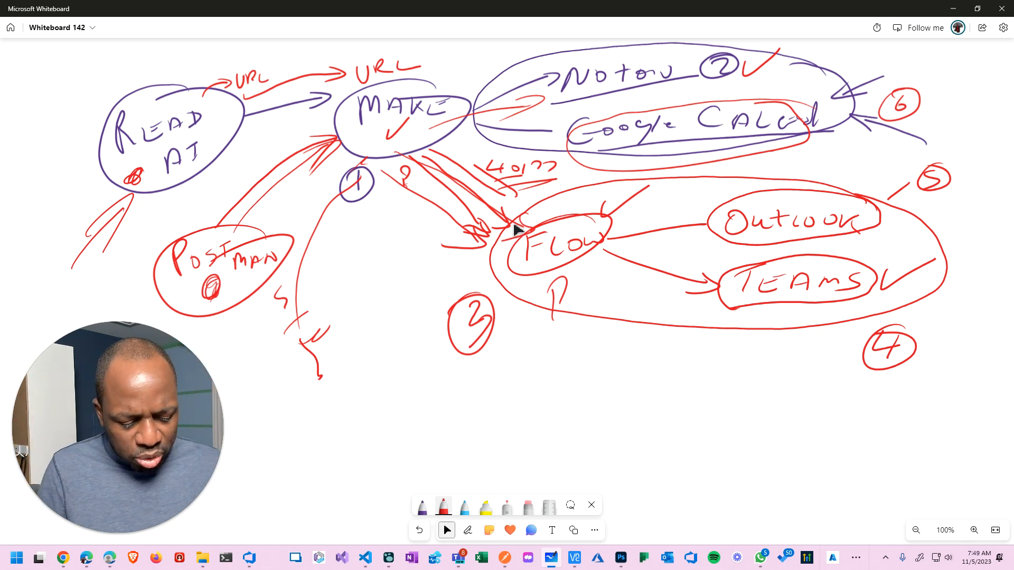
left_click(517, 227)
key("alt+Tab")
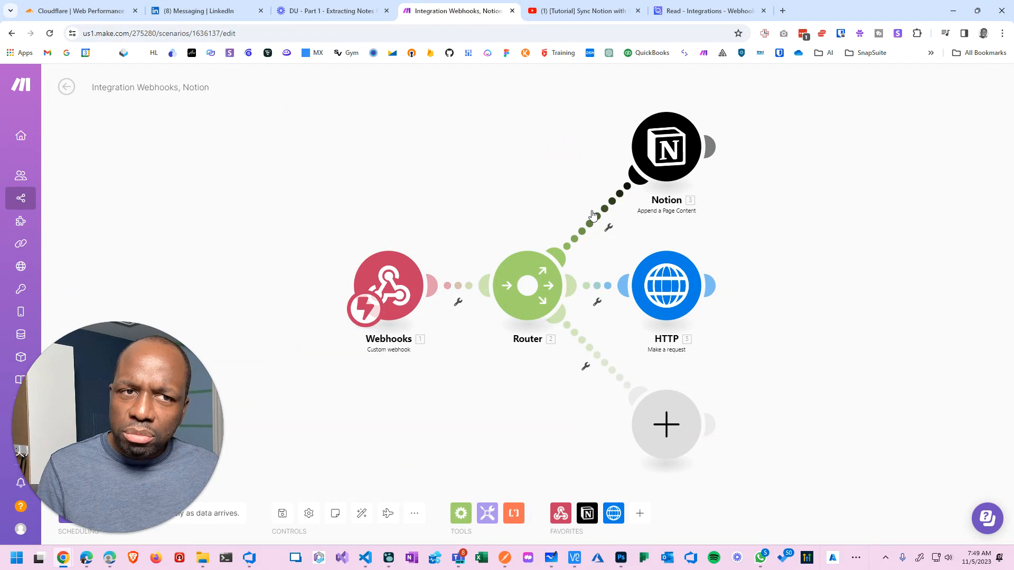
Switch from the Make scenario to the Logseq journal's Nov 5th, 2023 entry.
key("alt+Tab")
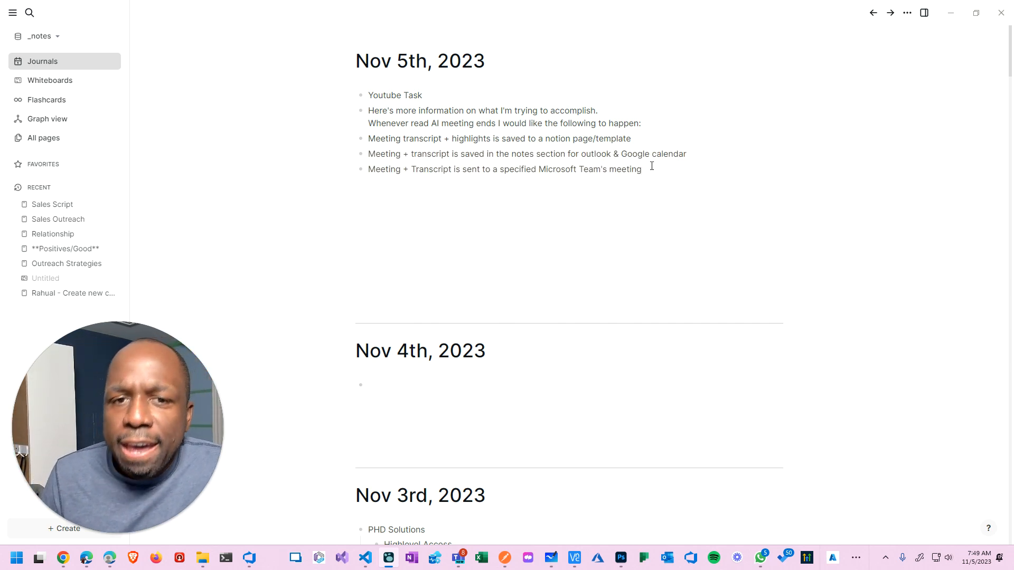
Highlight the Read AI meeting-ending phrase, 'highlights' and 'template' in the Nov 5th bullets.
left_click(383, 121)
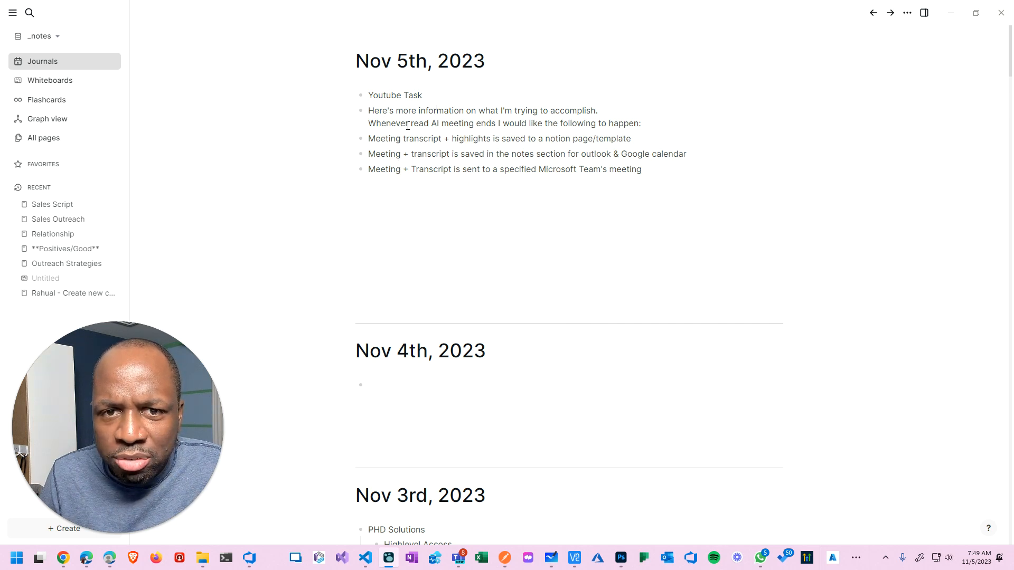
left_click_drag(411, 126, 430, 137)
left_click(422, 140)
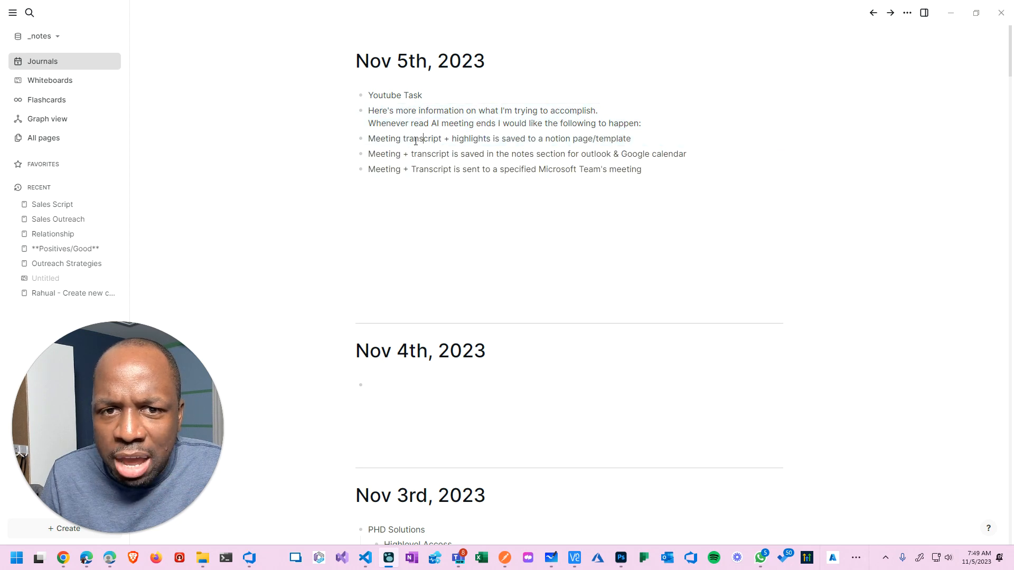
double_click(469, 141)
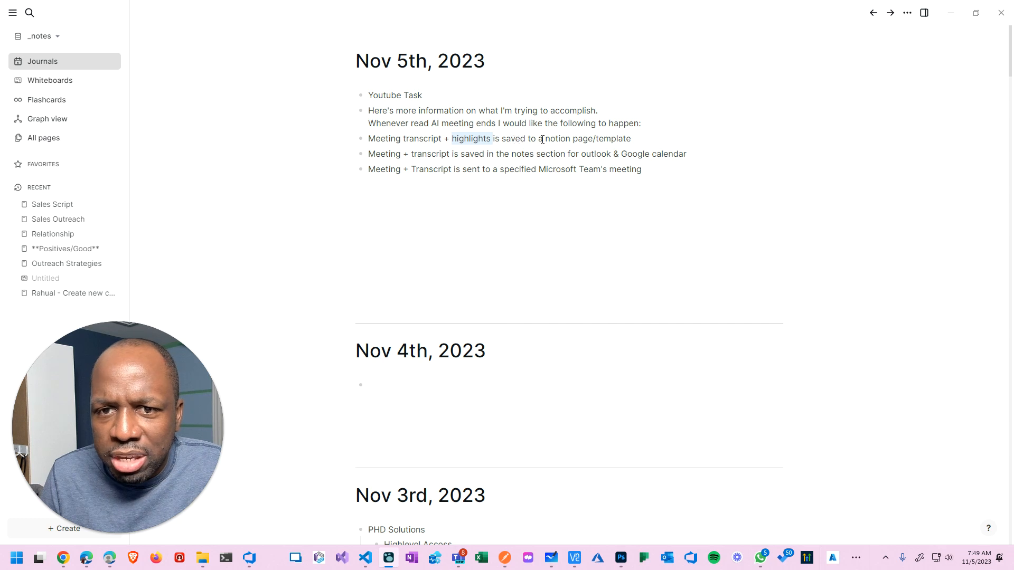
left_click(568, 140)
double_click(611, 139)
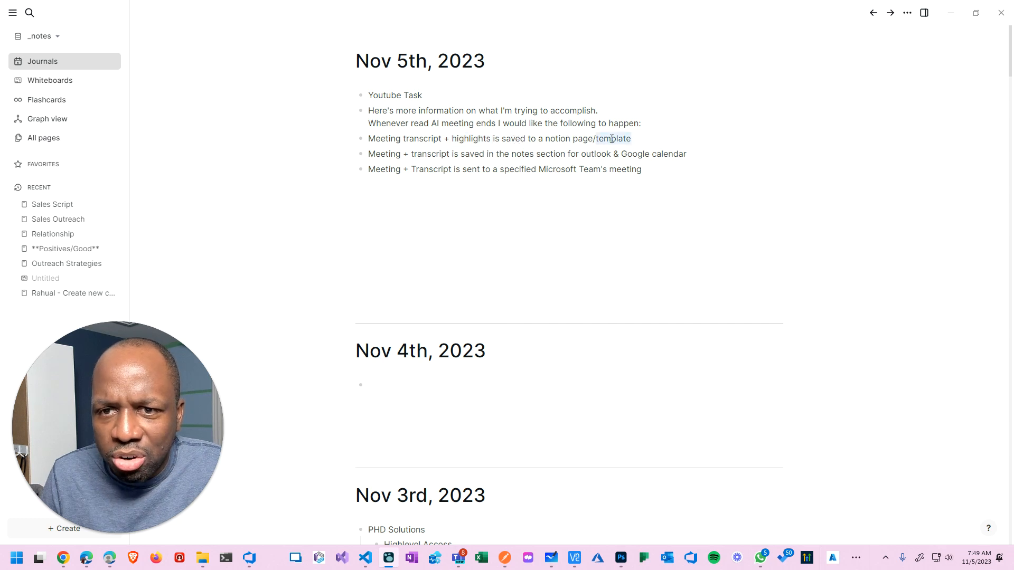
left_click(388, 153)
Highlight 'transcript', 'notes section', 'outlook' and 'Google calendar' in later bullets, then minimize Logseq.
double_click(431, 153)
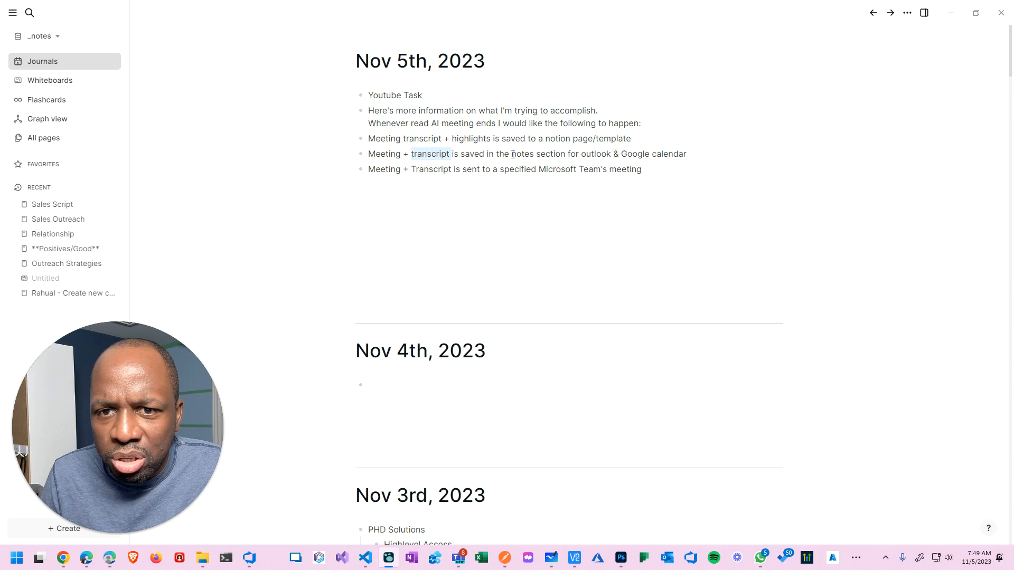
left_click_drag(513, 155, 570, 154)
double_click(596, 154)
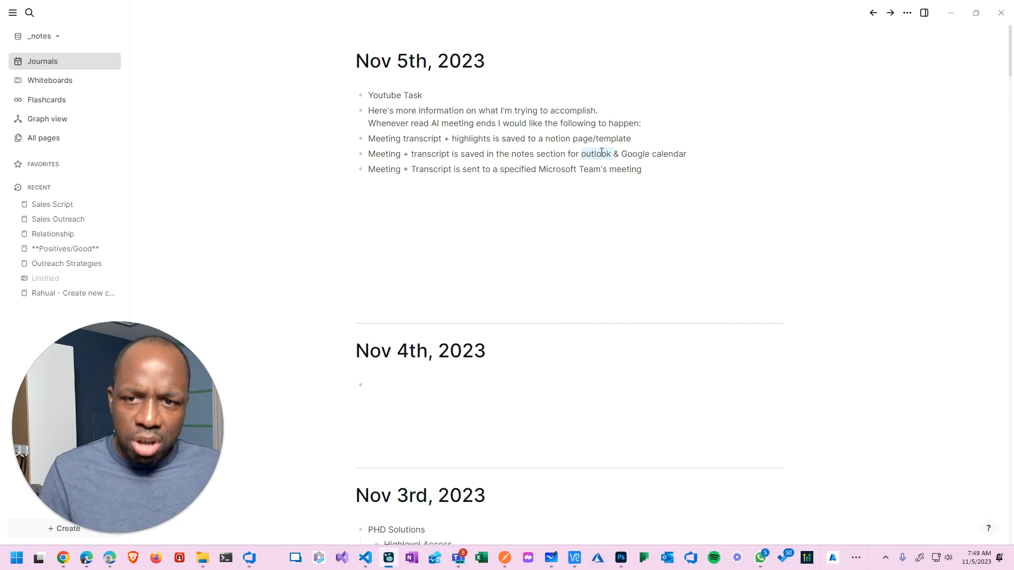
left_click(664, 165)
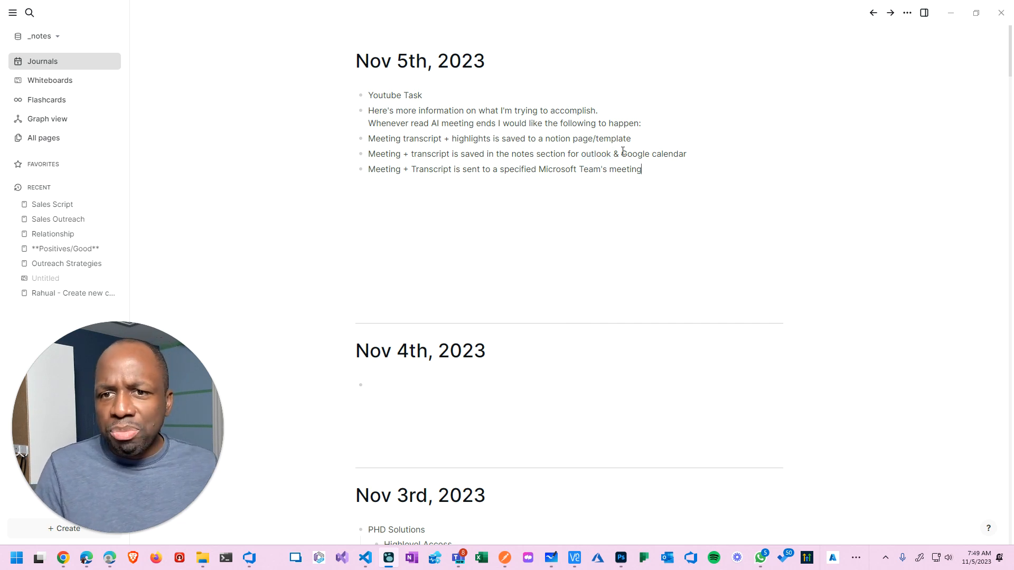
left_click_drag(622, 154, 701, 152)
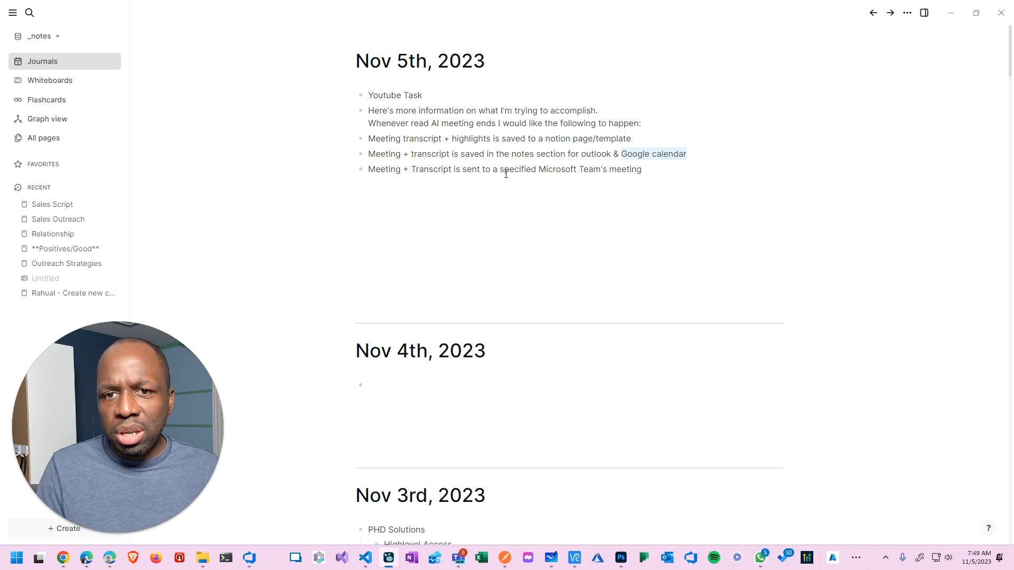
left_click(656, 172)
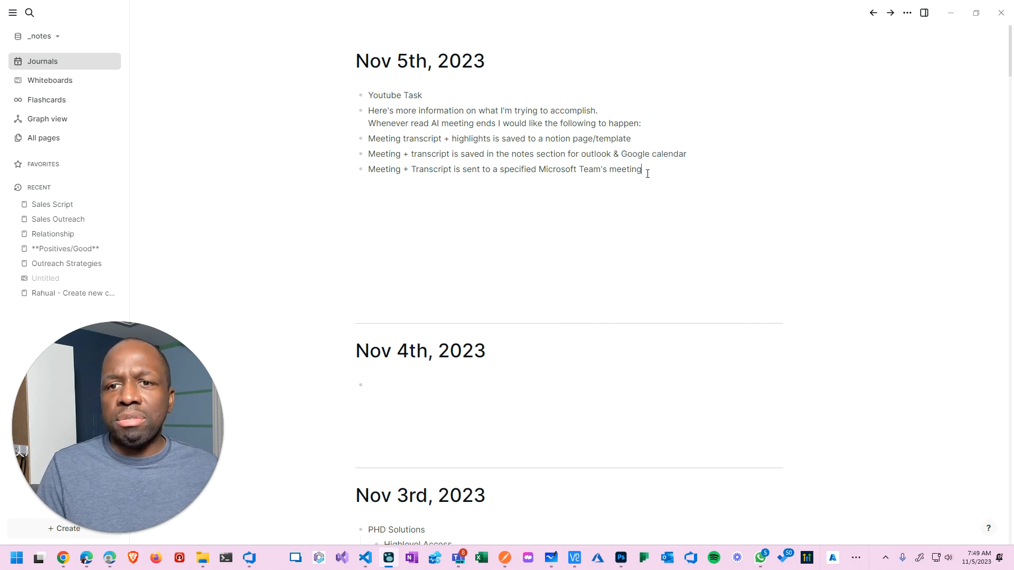
left_click_drag(622, 177, 646, 174)
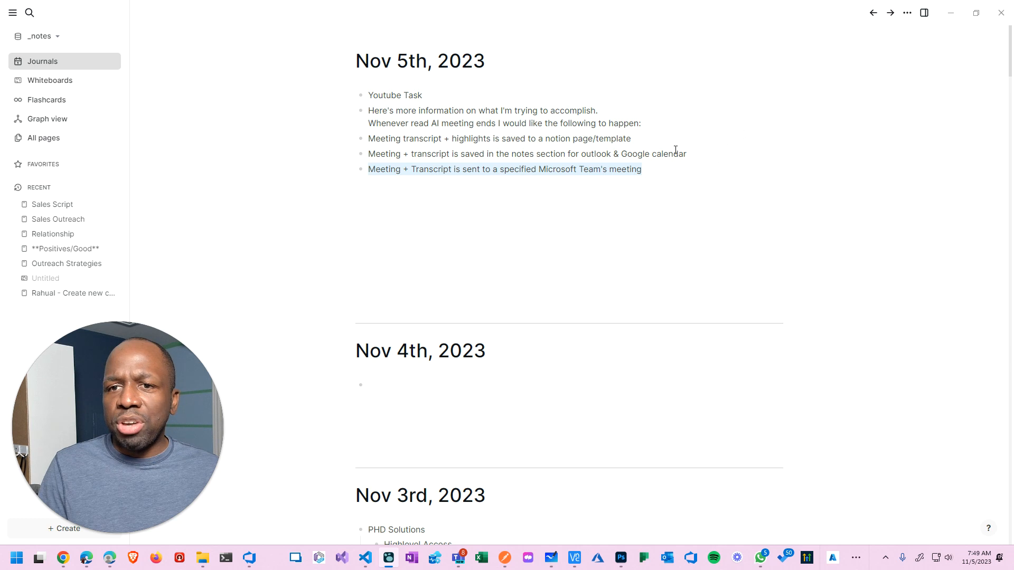
left_click(700, 154)
left_click_drag(701, 154, 528, 154)
left_click(517, 153)
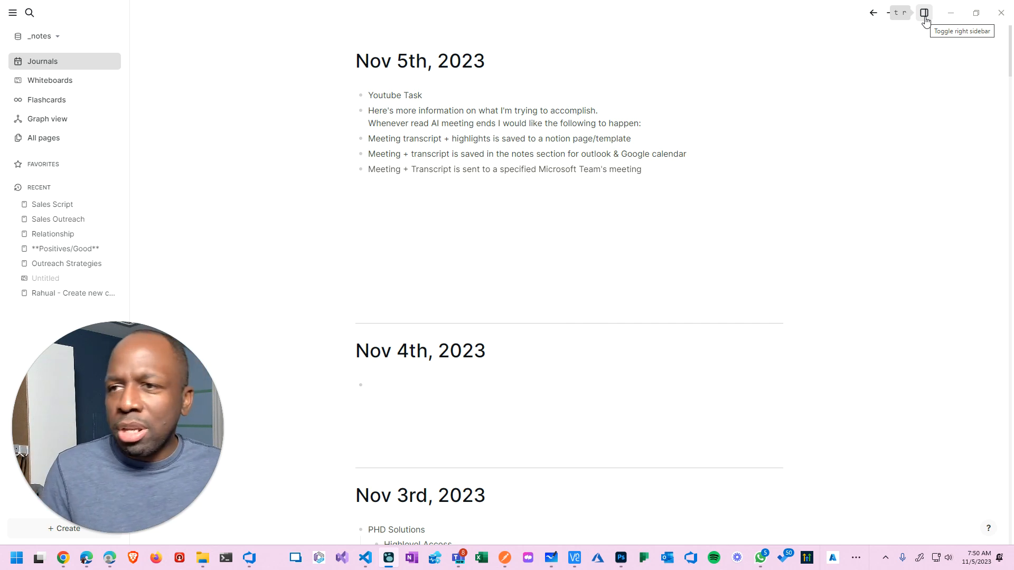
left_click(952, 17)
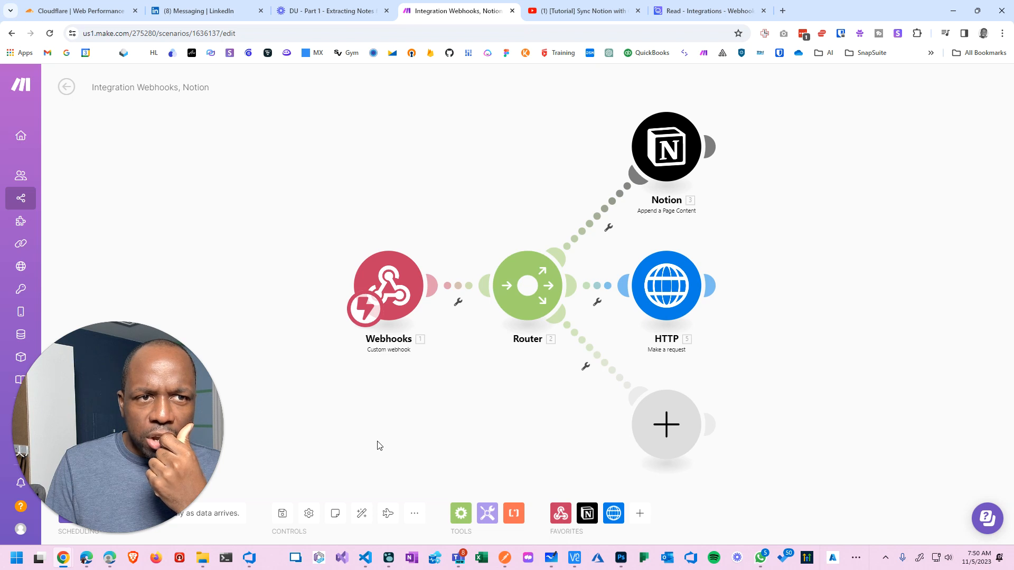
Open outlook.com in a new tab and switch to the work account's mailbox with 354 inbox items.
left_click(783, 11)
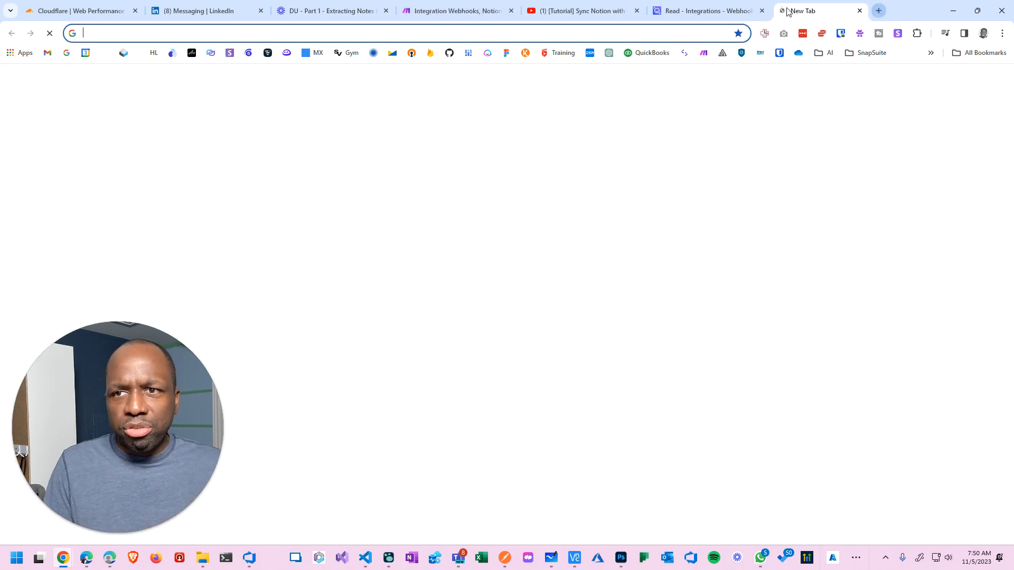
type("office.com")
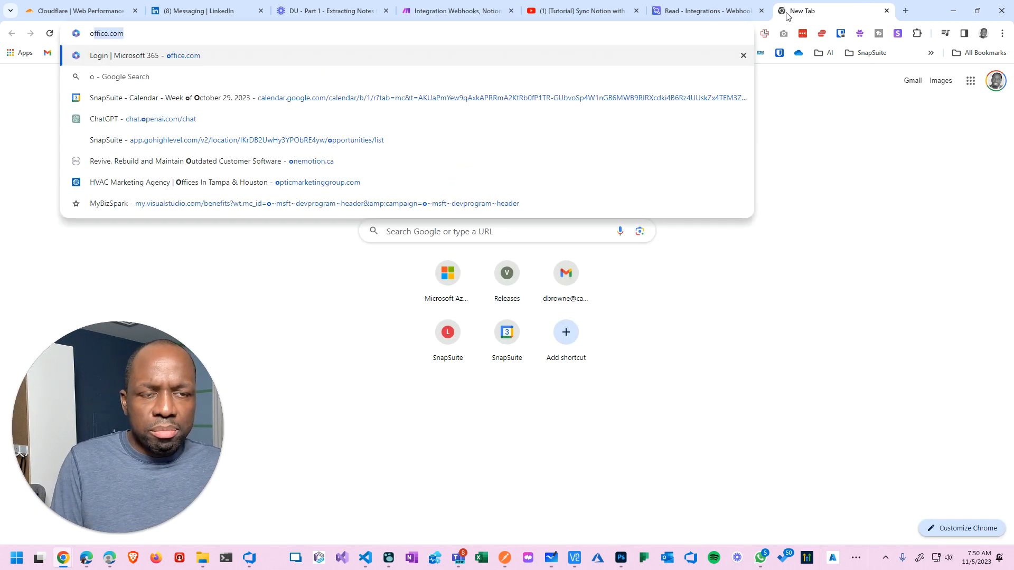
key("Return")
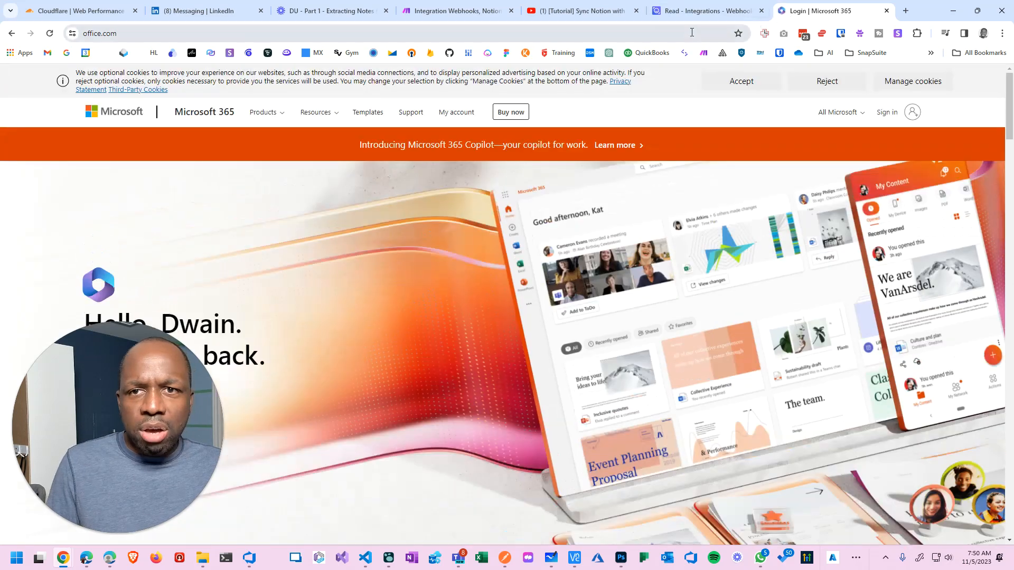
left_click(690, 32)
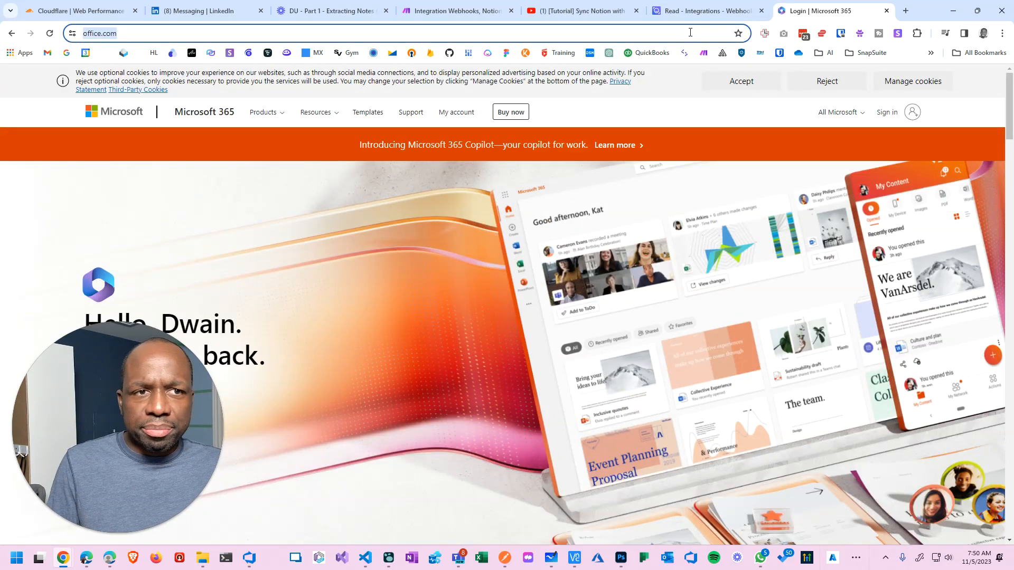
type("ou")
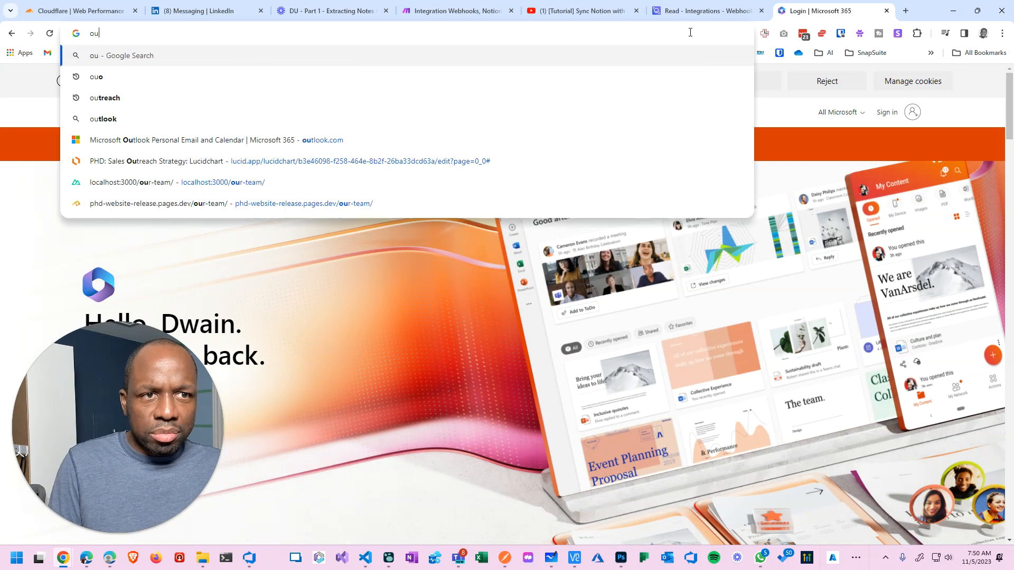
type("tloo")
key("Return")
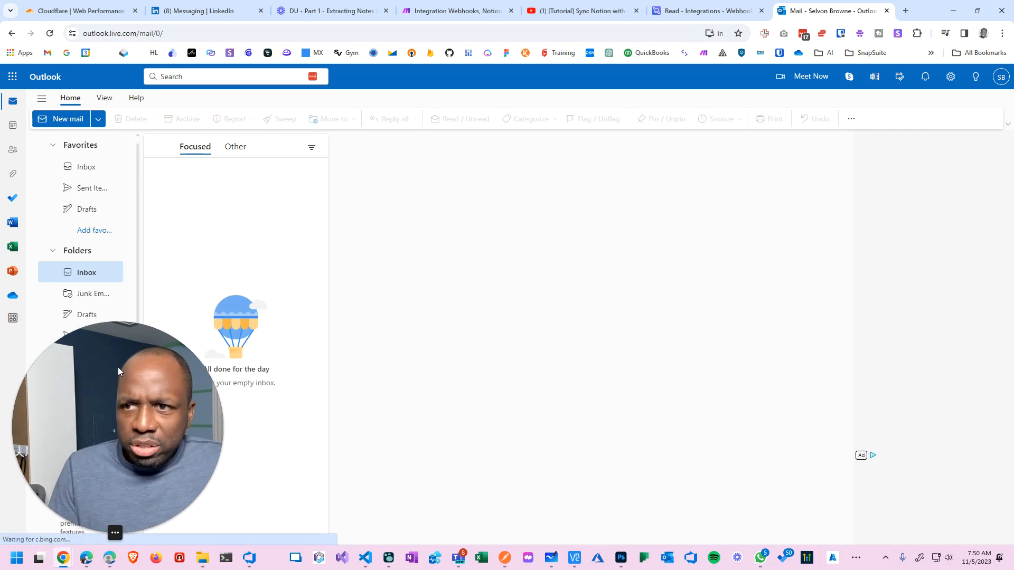
left_click(994, 78)
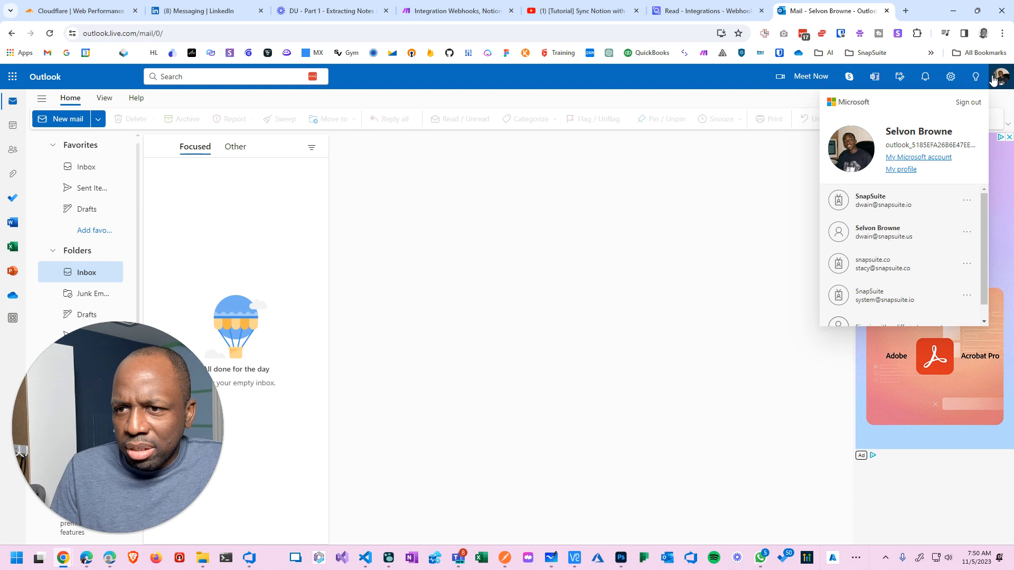
left_click(879, 201)
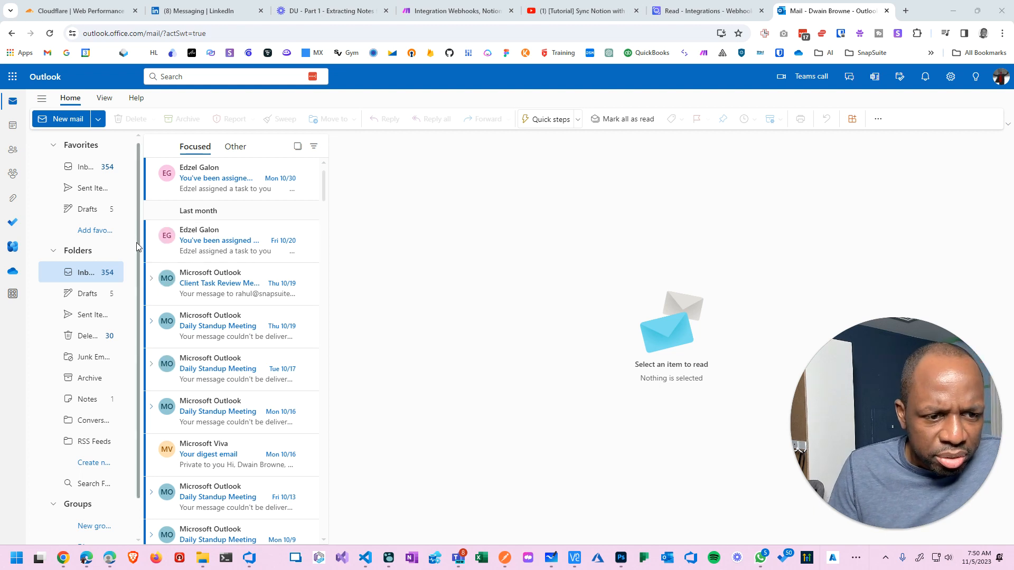
In Outlook Notes, add the line 'THis is great.' to the sticky note, then bring up Logseq.
left_click(83, 399)
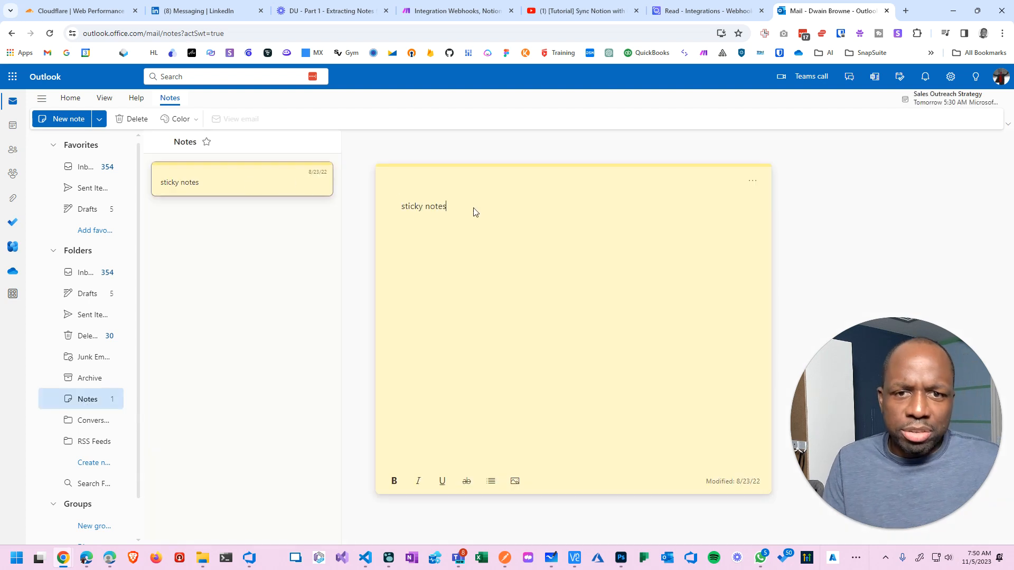
type("x")
key("Return")
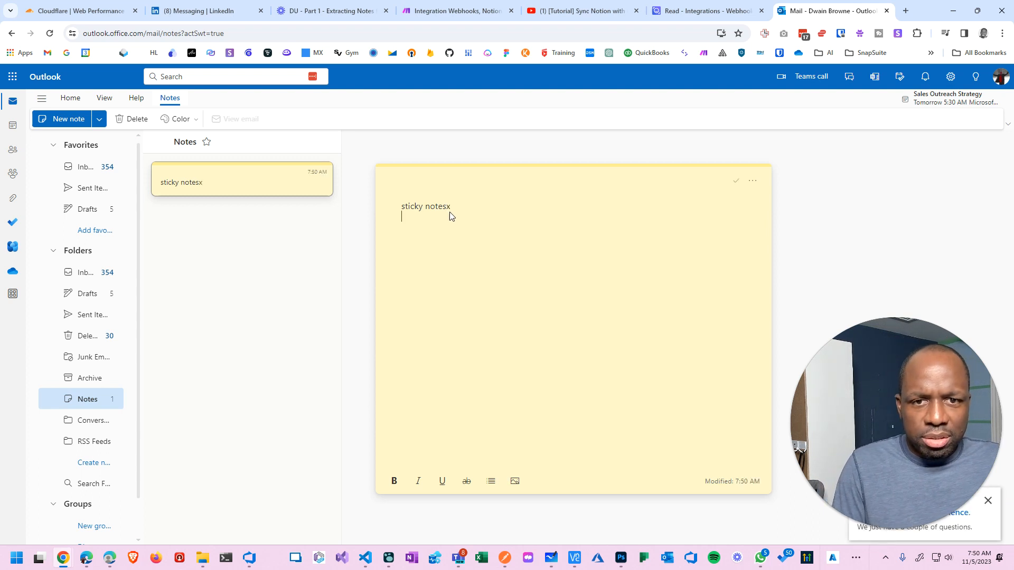
type("THis is ")
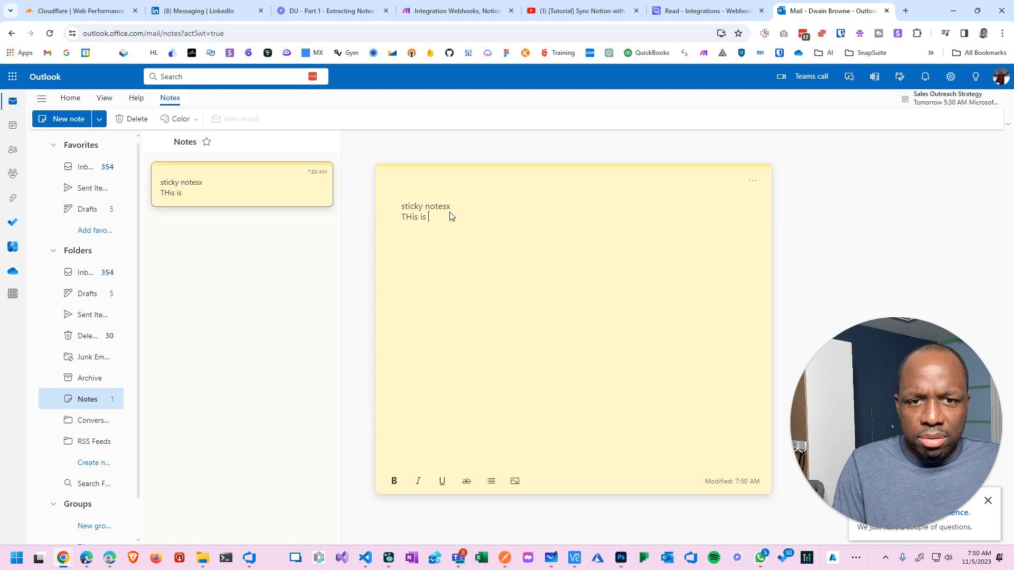
type("great.")
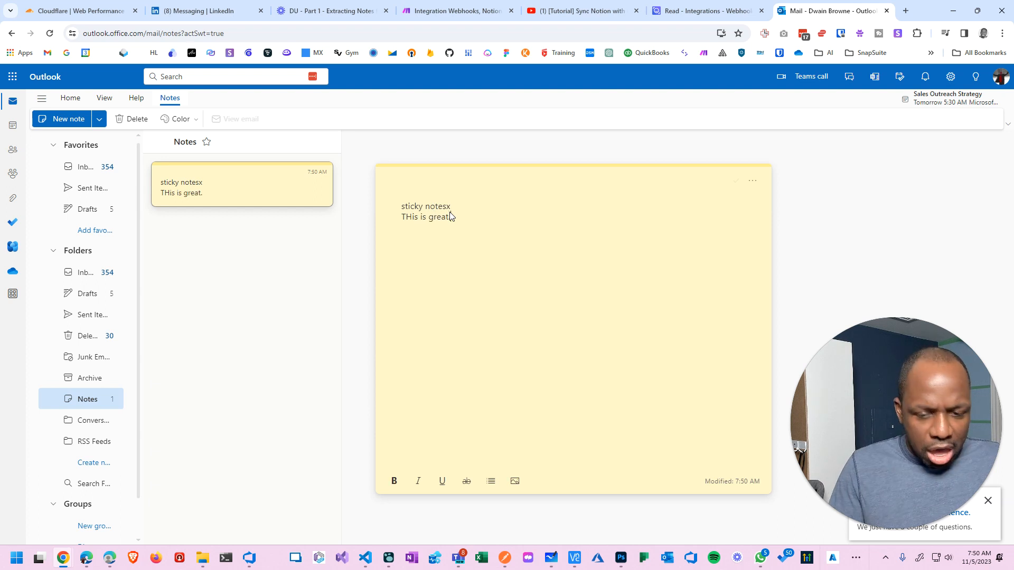
left_click(389, 558)
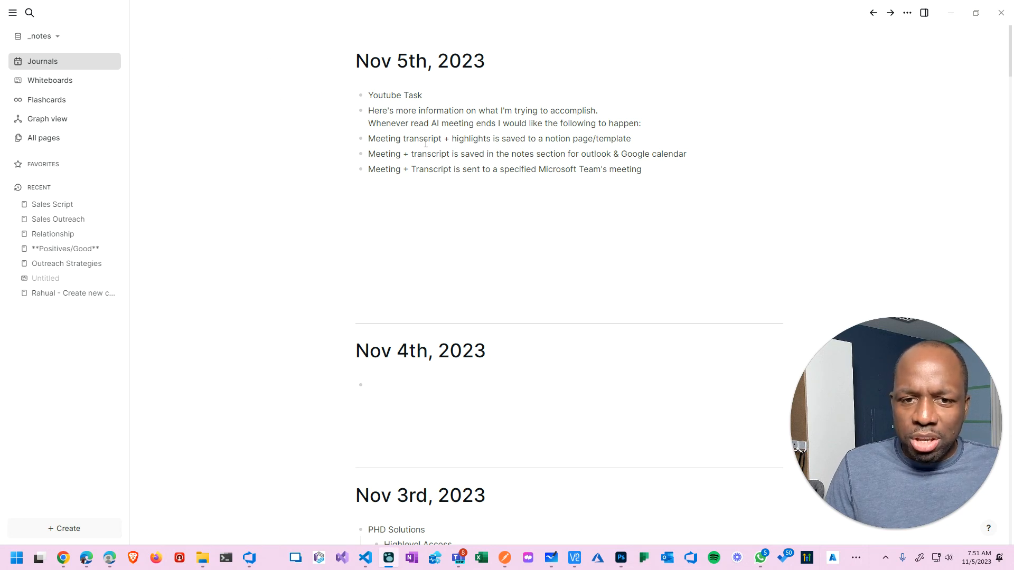
Scroll the Nov 5th task list, then minimize Logseq and Whiteboard to reveal the Outlook sticky note.
scroll(412, 182, "down", 5)
scroll(421, 199, "down", 7)
scroll(421, 200, "up", 12)
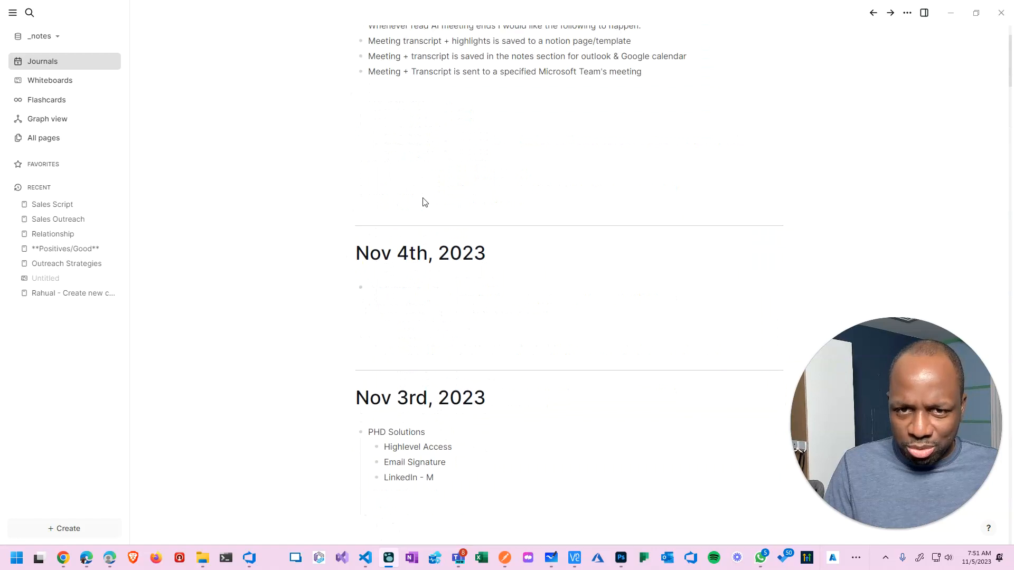
left_click(951, 13)
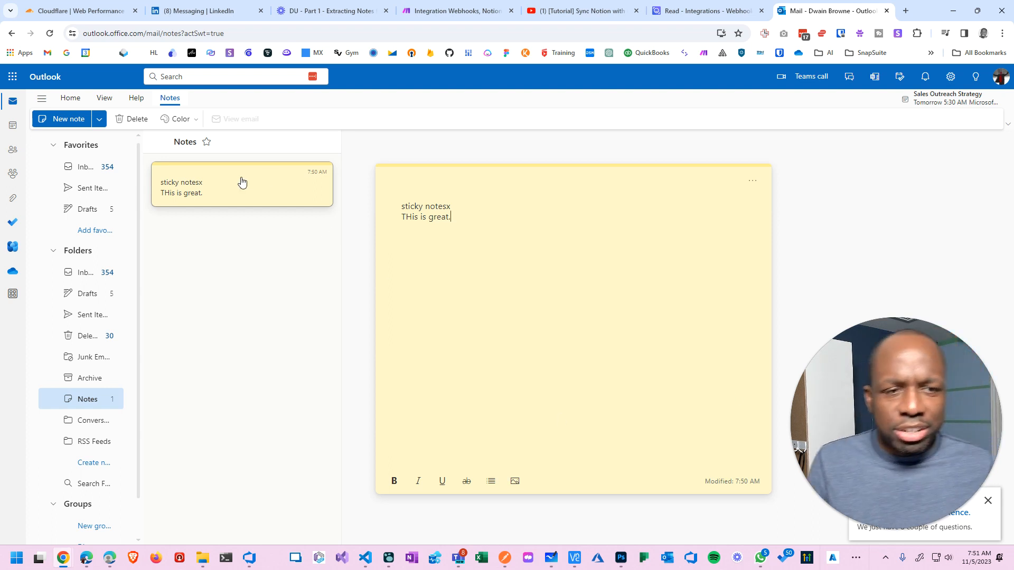
key("alt+Tab")
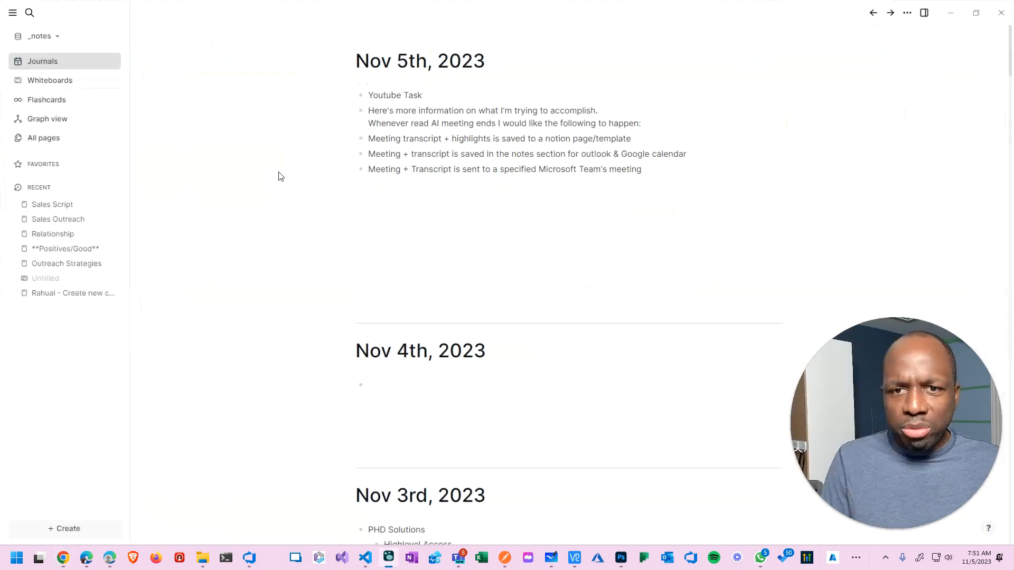
key("alt+Tab")
key("alt+Tab")
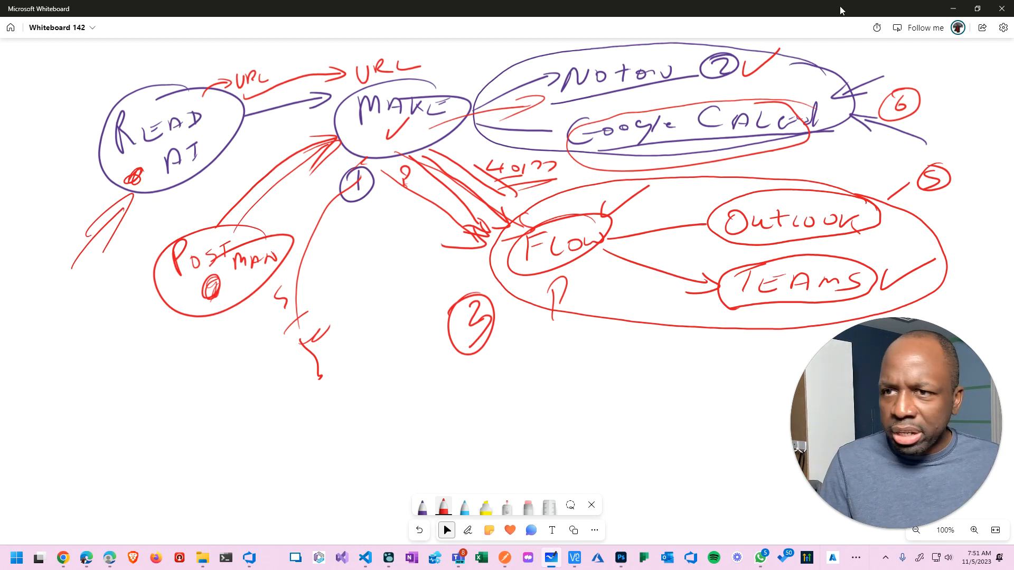
left_click(954, 9)
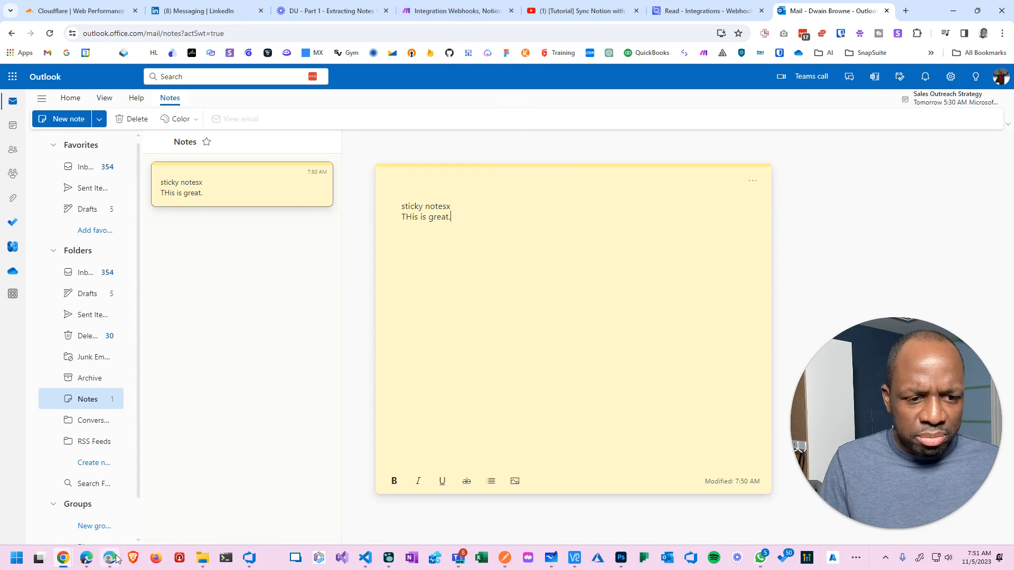
Reopen the ReadAI flow with the new designer and add a step below 'Post message in a chat or channel'.
mouse_move(58, 565)
left_click(185, 512)
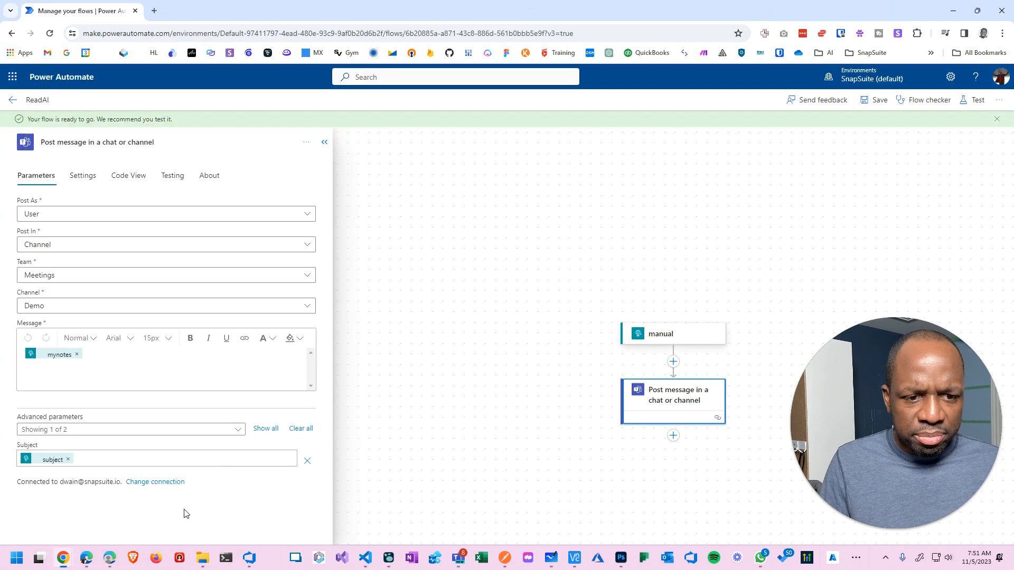
left_click_drag(242, 7, 314, 91)
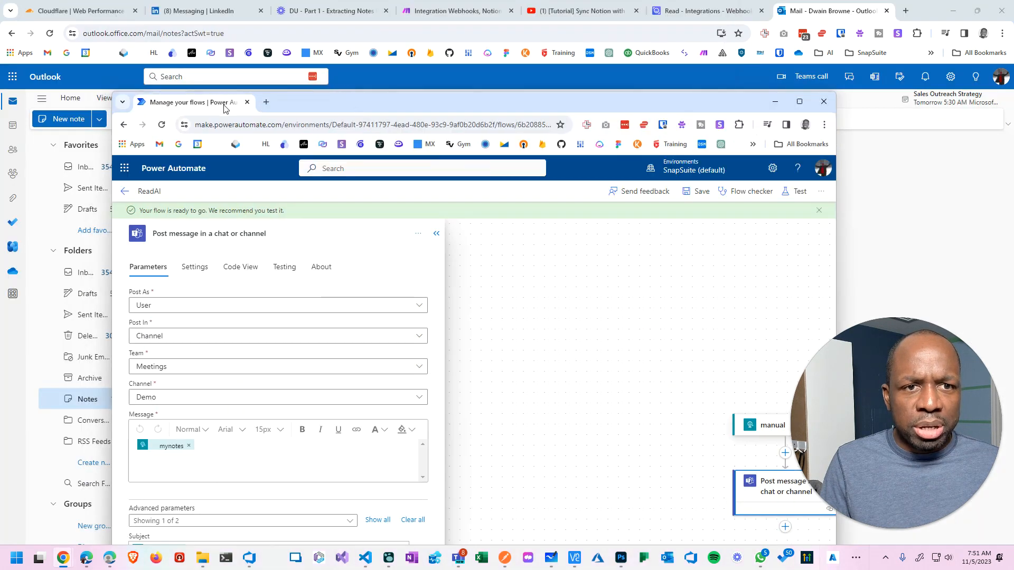
left_click_drag(225, 108, 396, 22)
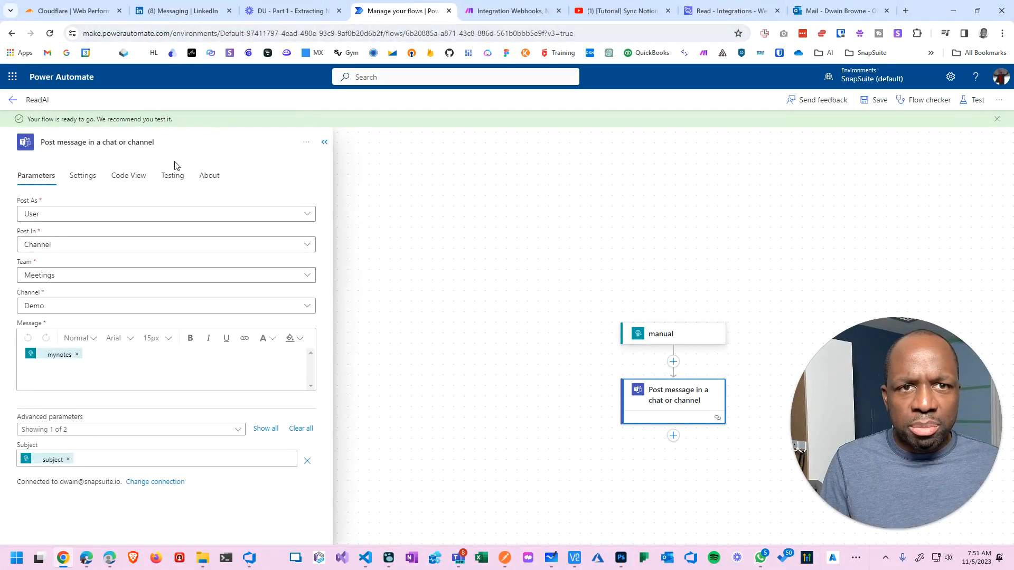
left_click(12, 101)
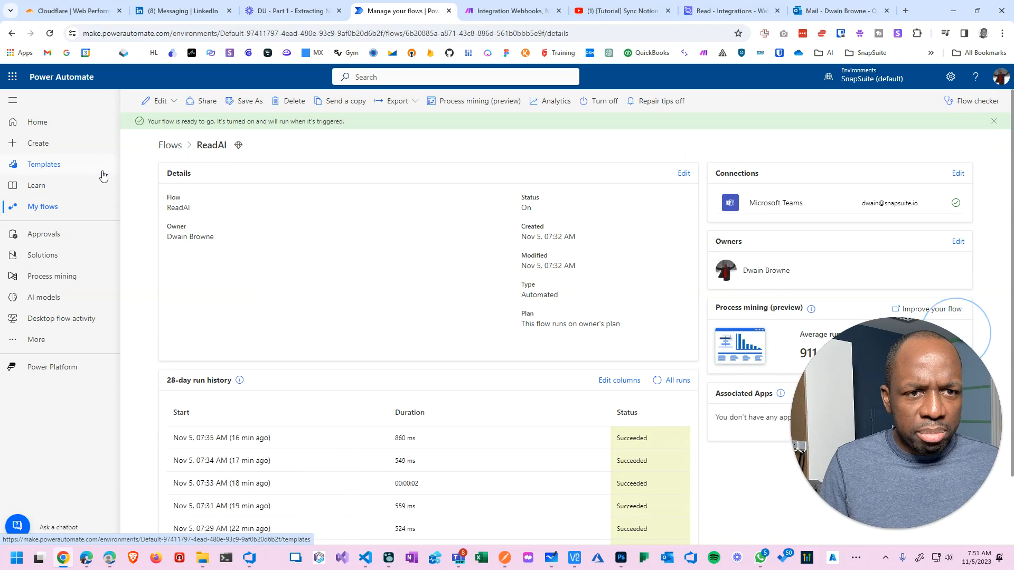
left_click(161, 101)
left_click(170, 128)
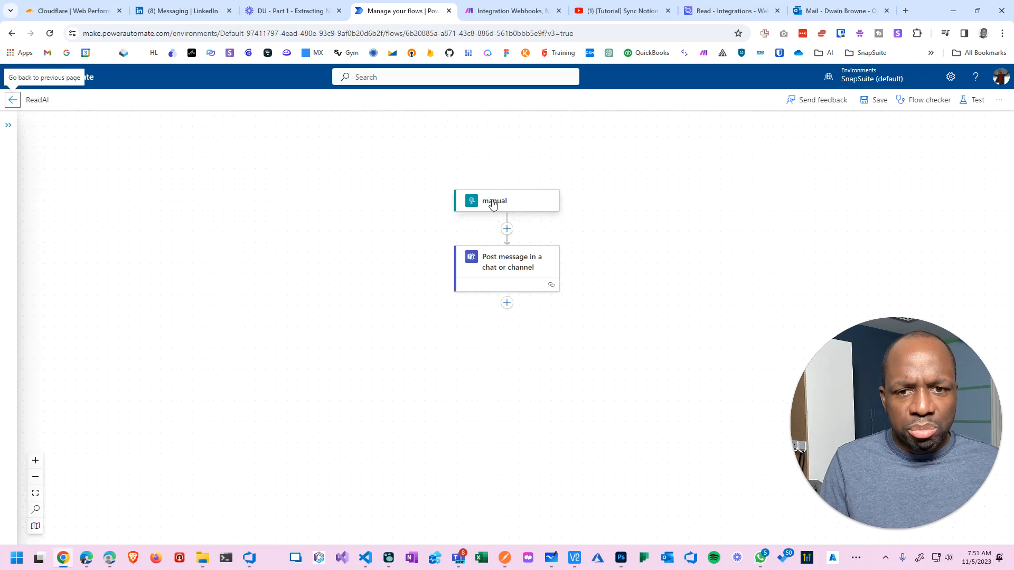
left_click(507, 303)
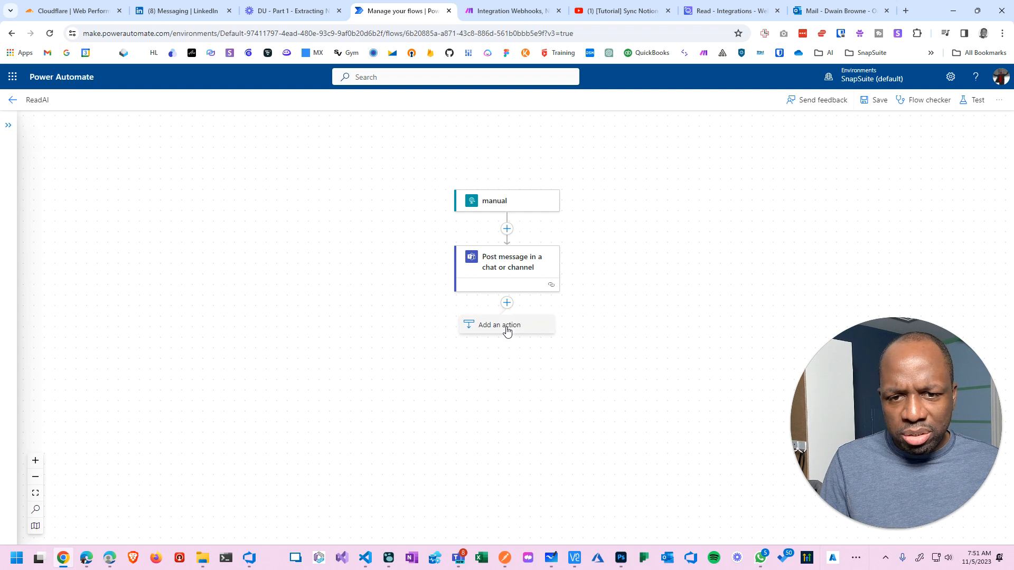
Search the Add an action pane for 'outlook' and browse the Office 365 Outlook and Outlook.com actions.
left_click(502, 325)
left_click(104, 158)
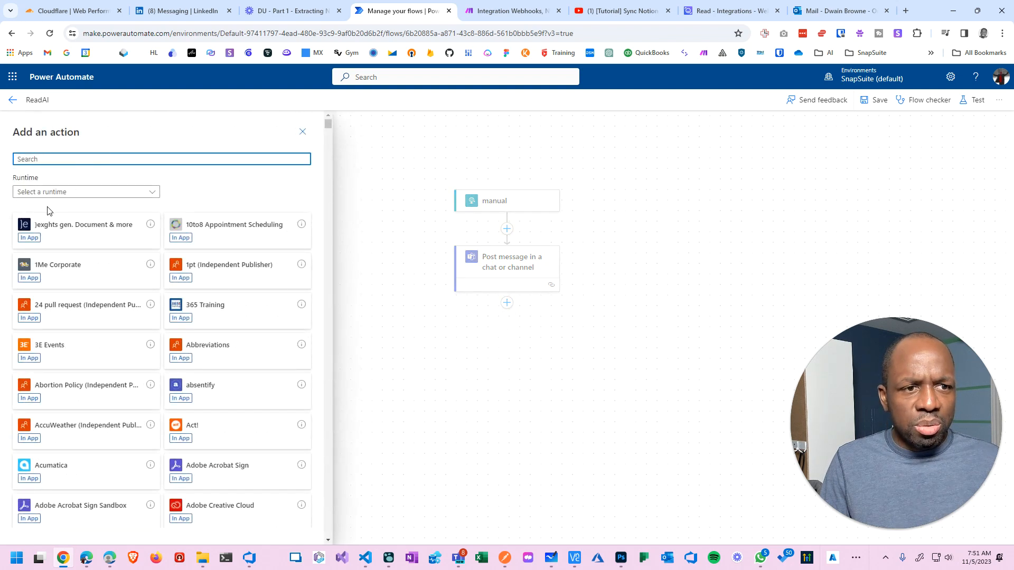
left_click(99, 160)
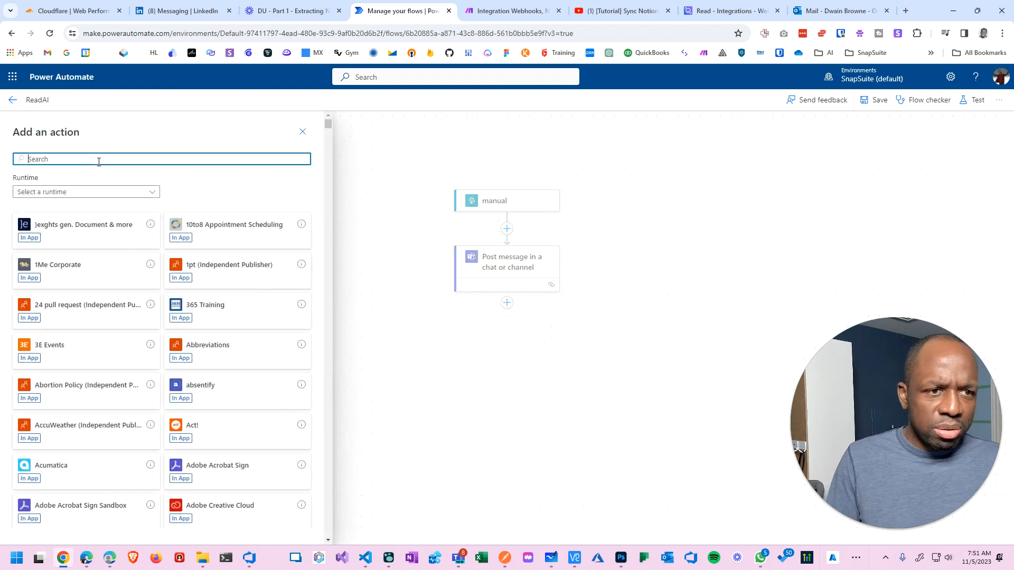
type("outlook")
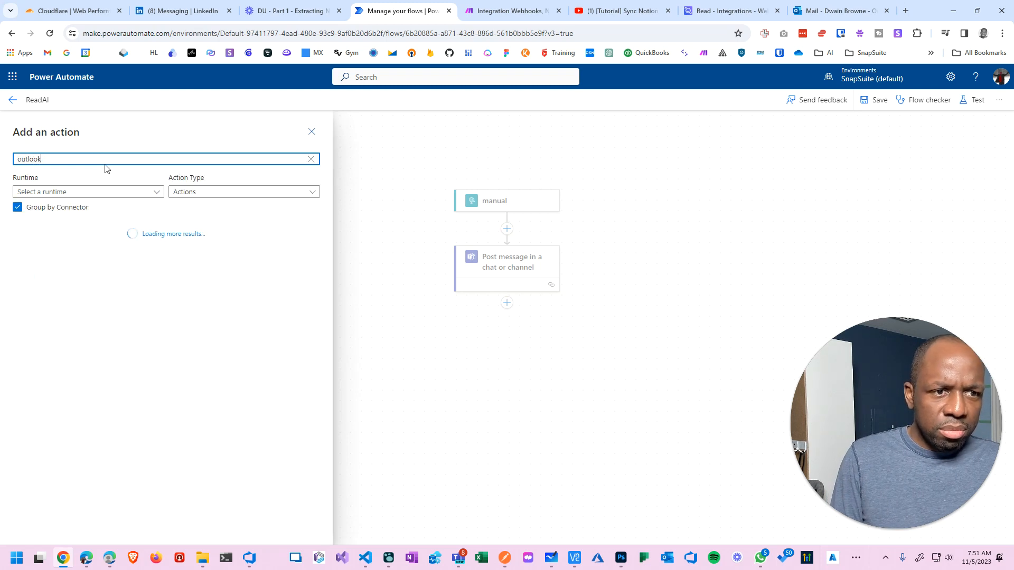
type("k")
key("BackSpace")
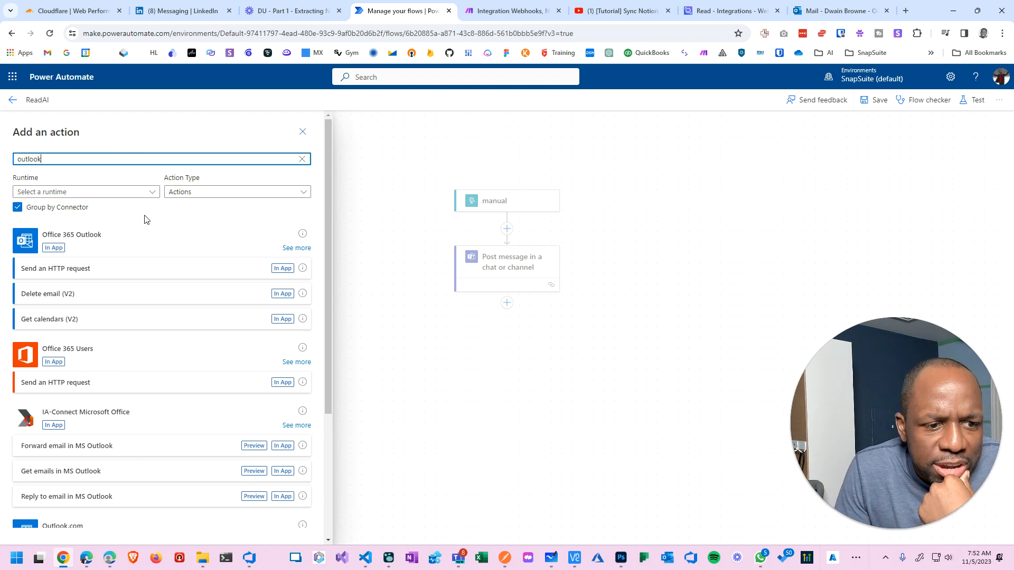
scroll(147, 233, "down", 2)
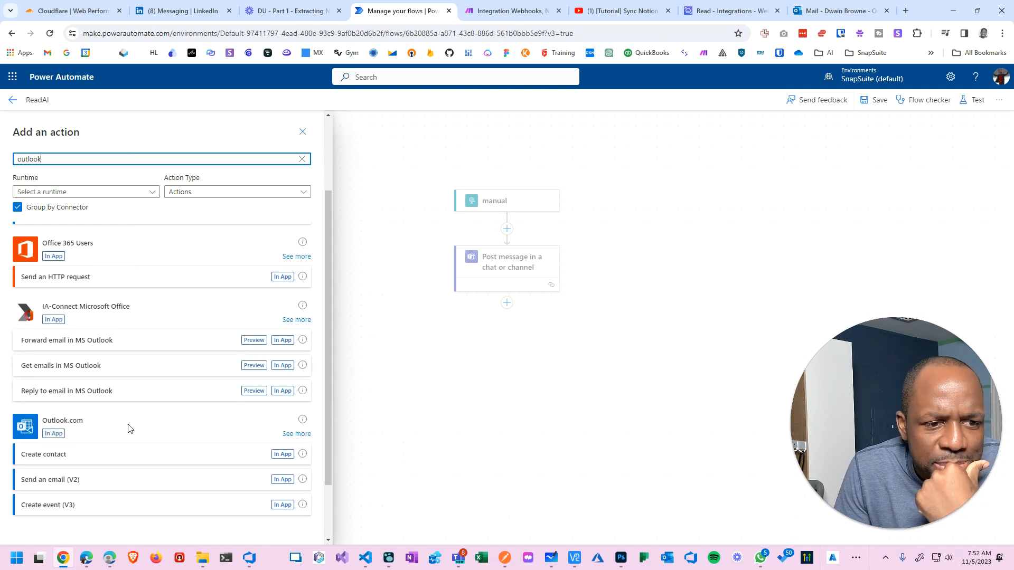
scroll(127, 431, "down", 2)
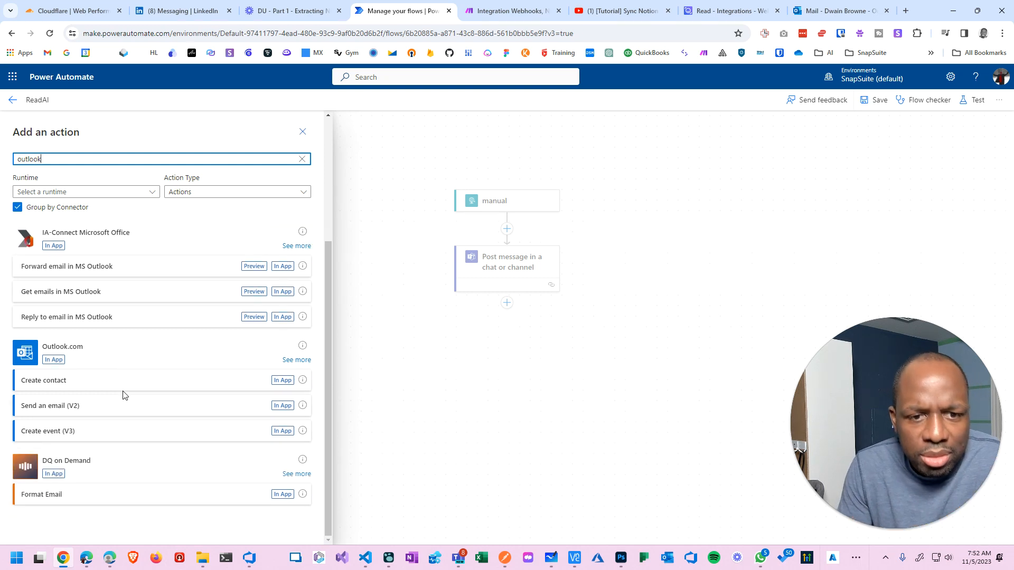
scroll(299, 364, "up", 4)
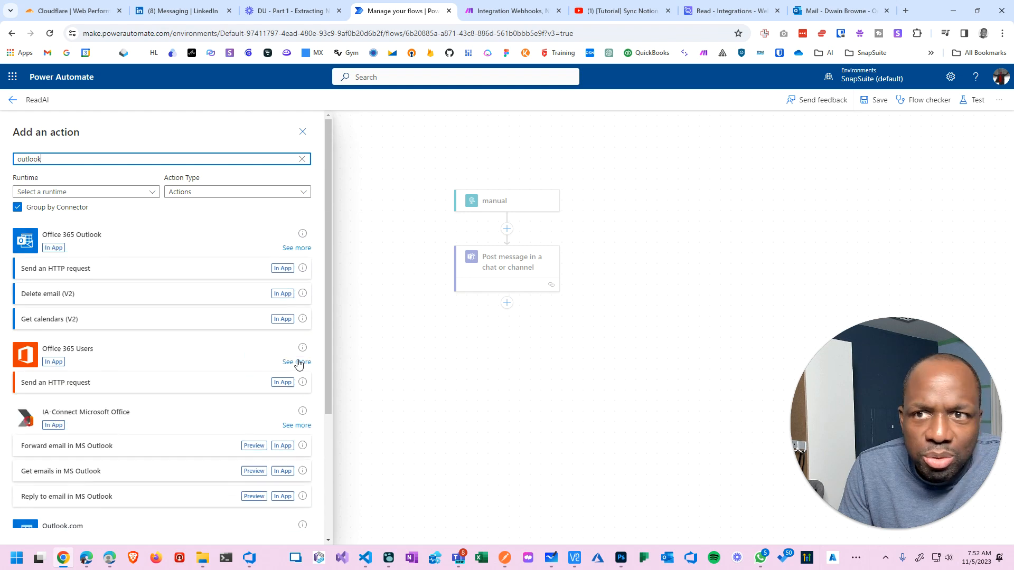
left_click(828, 12)
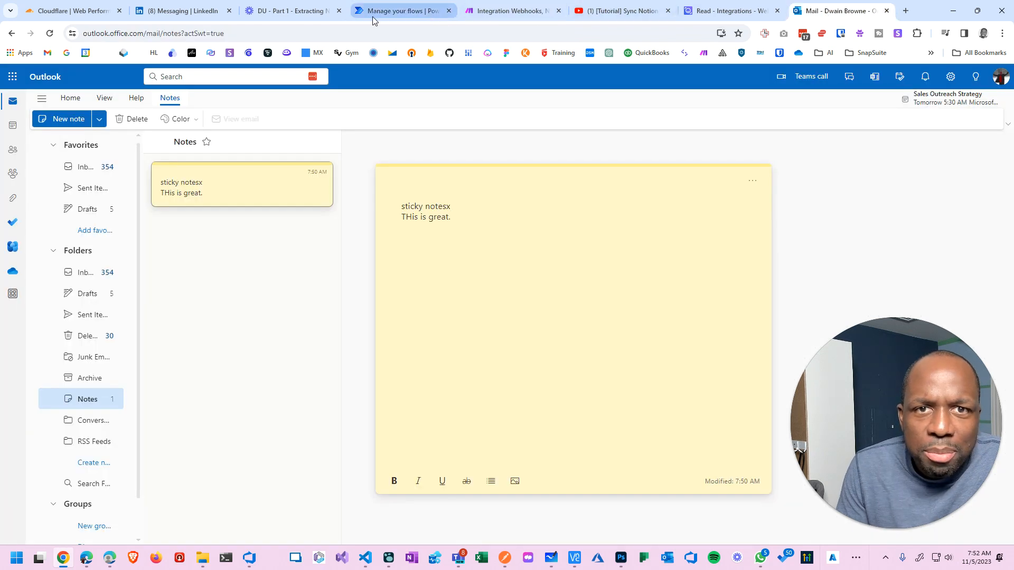
left_click(396, 12)
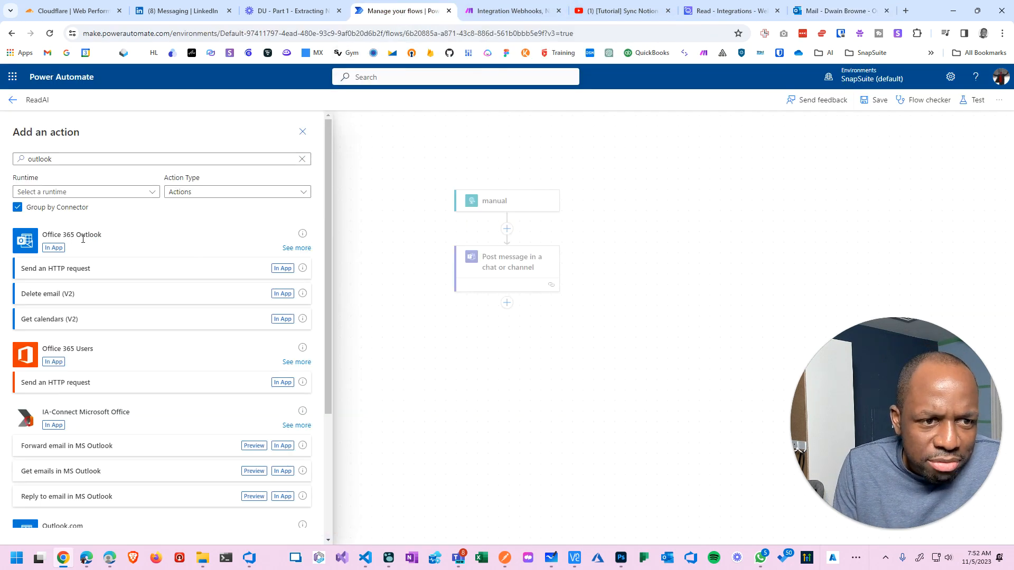
scroll(82, 237, "down", 2)
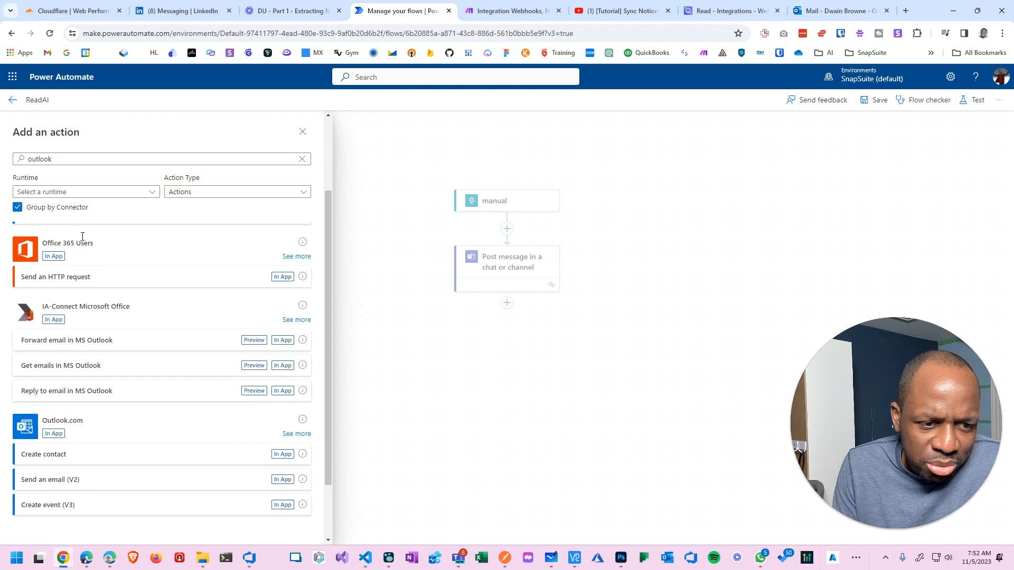
scroll(82, 241, "up", 2)
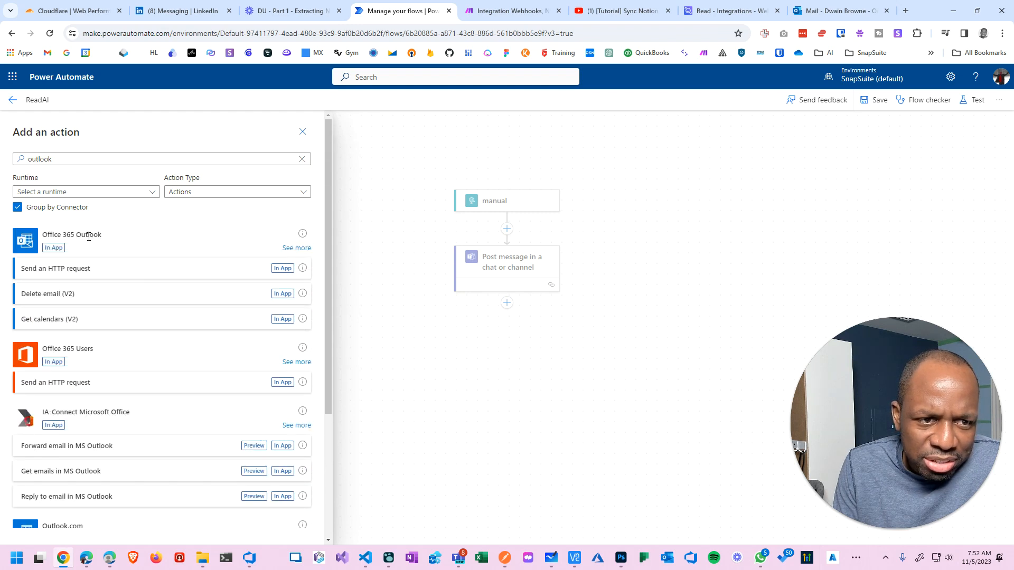
Expand all Office 365 Outlook actions and scroll from Create contact (V2) to Send an email (V2).
left_click(295, 249)
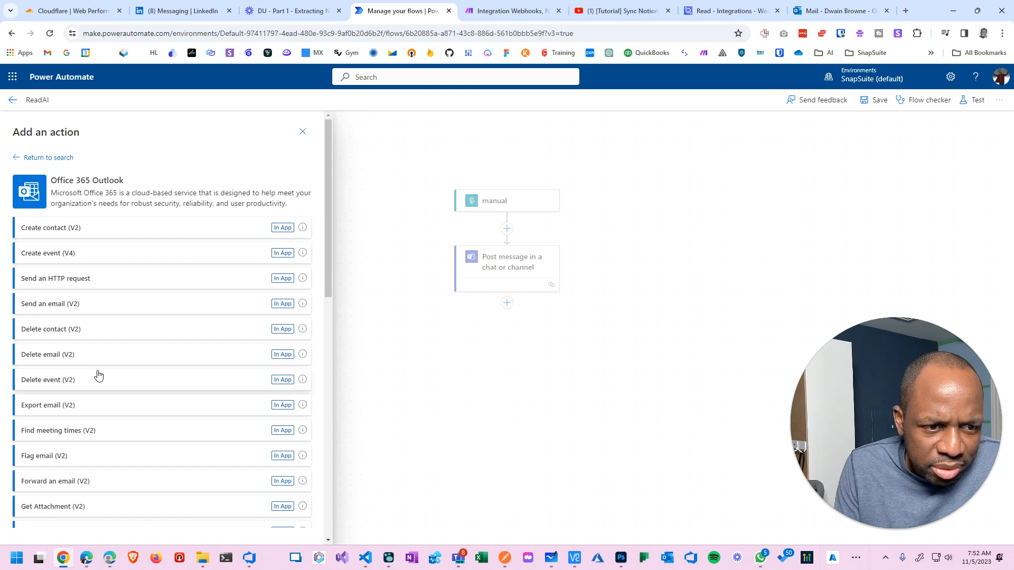
scroll(96, 370, "down", 1)
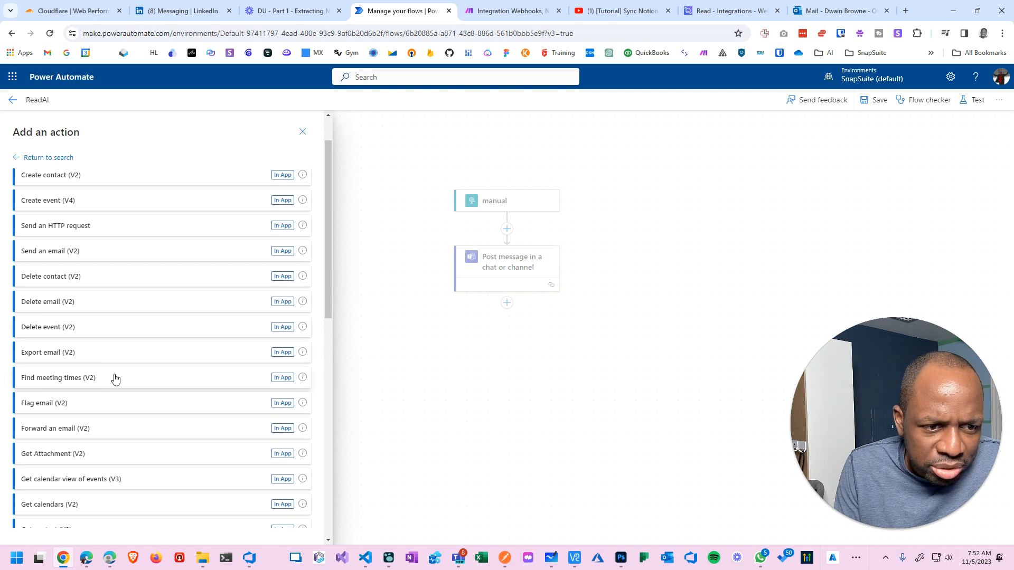
scroll(127, 418, "down", 2)
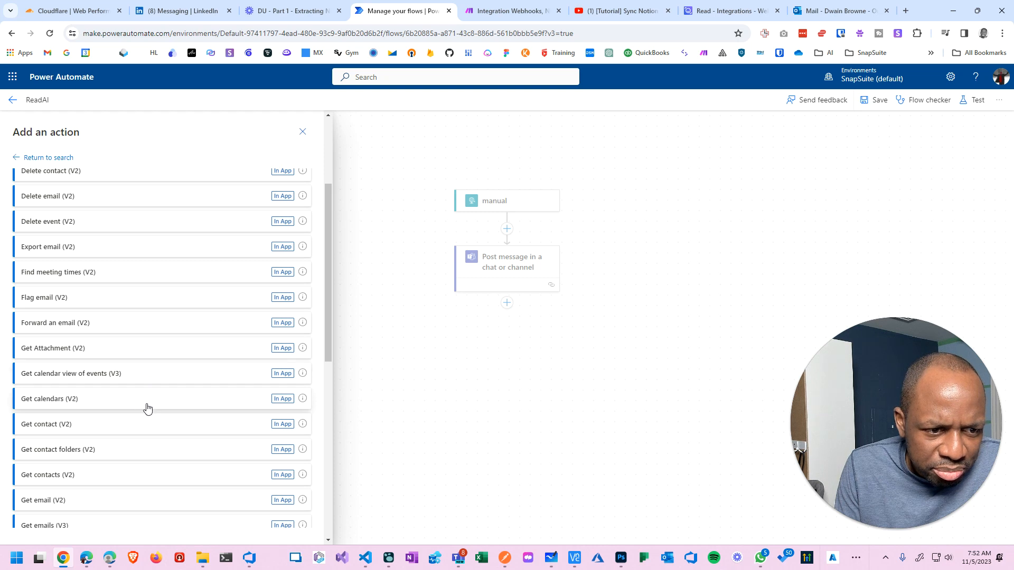
scroll(141, 433, "down", 2)
scroll(148, 381, "down", 3)
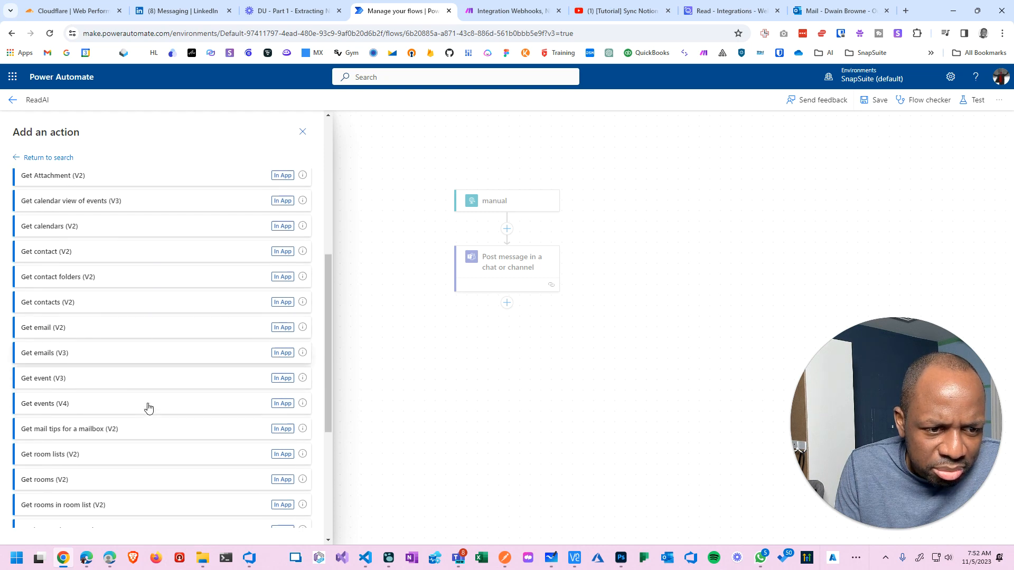
scroll(137, 393, "down", 1)
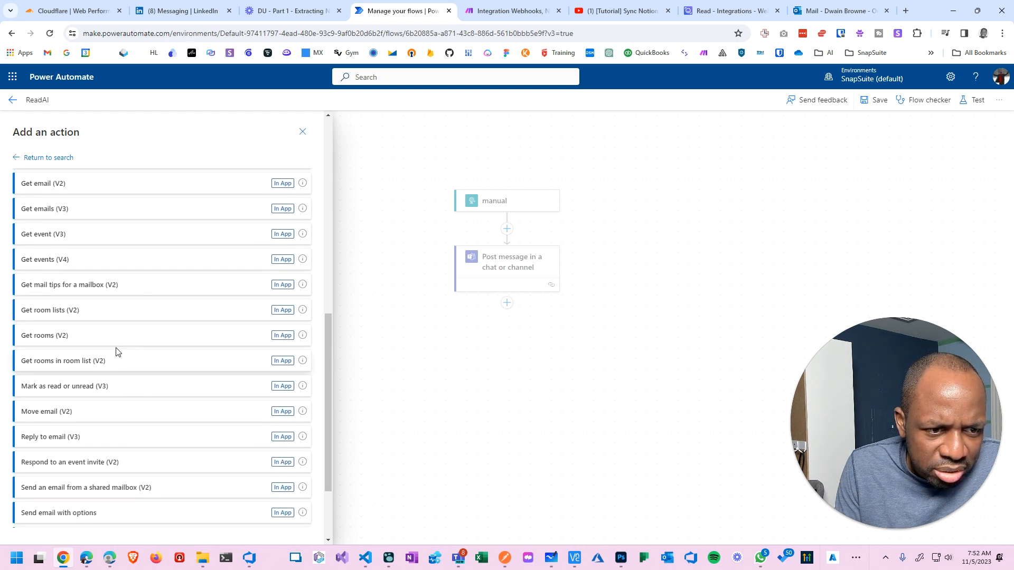
scroll(127, 411, "down", 2)
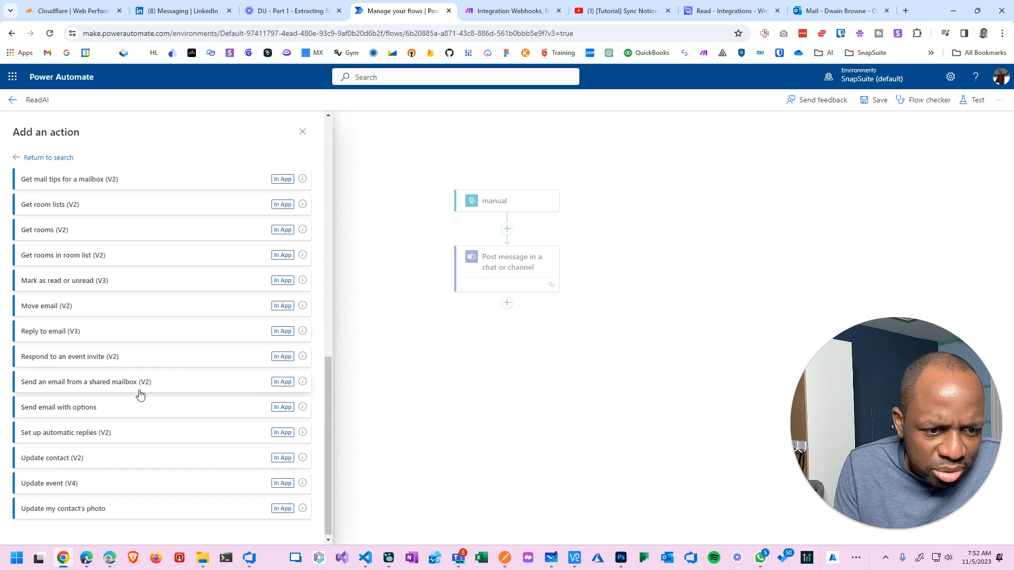
scroll(141, 392, "down", 1)
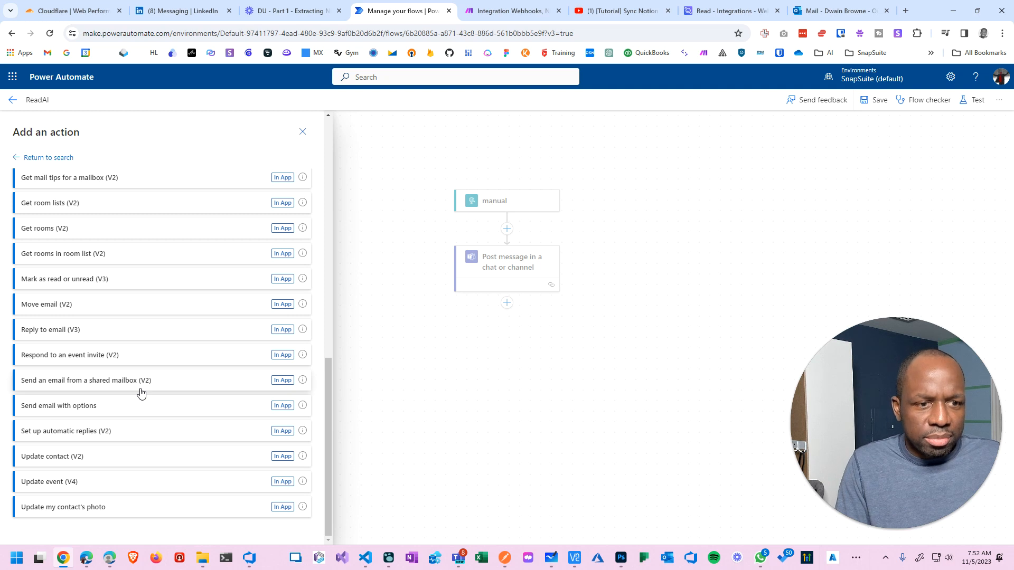
key("ctrl+f")
type("n")
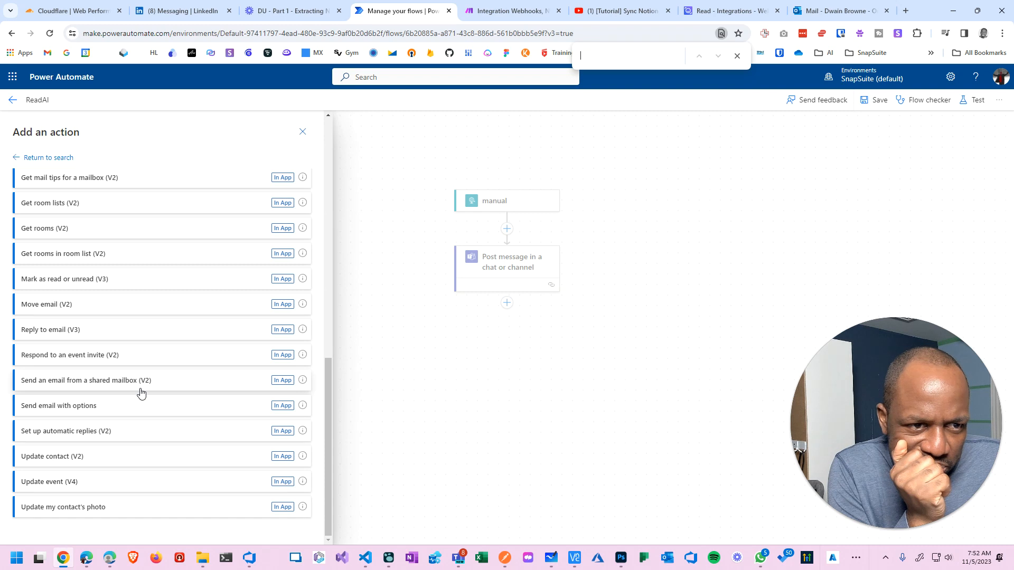
scroll(140, 392, "up", 15)
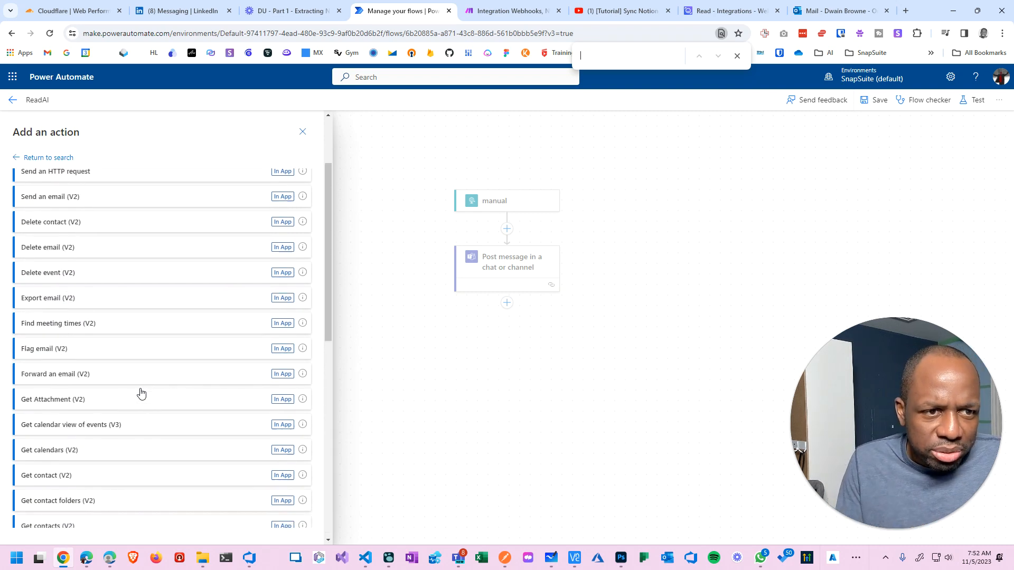
Back in the search results, expand all Outlook.com actions and search the page for 'note'.
left_click(16, 157)
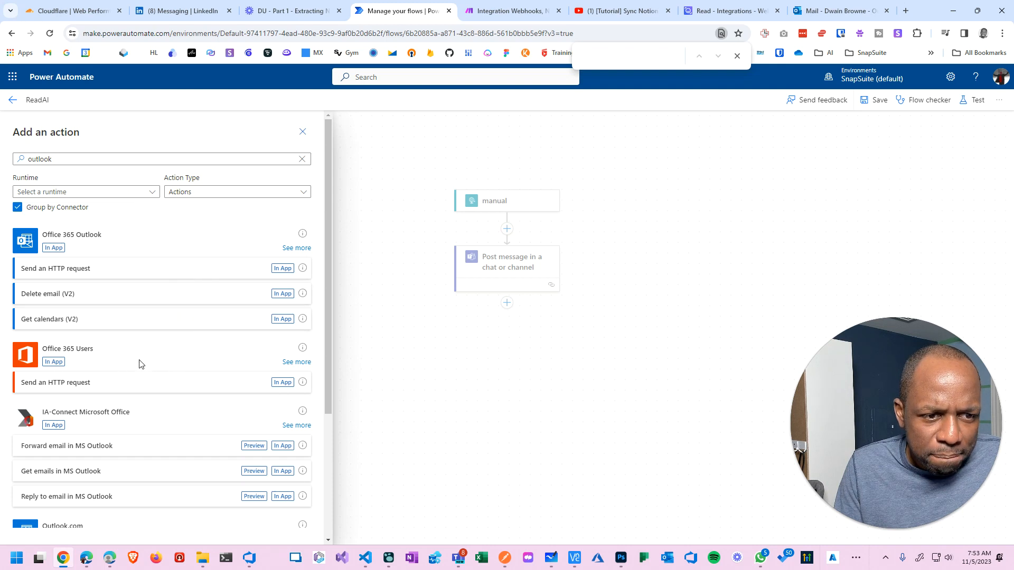
scroll(117, 344, "down", 3)
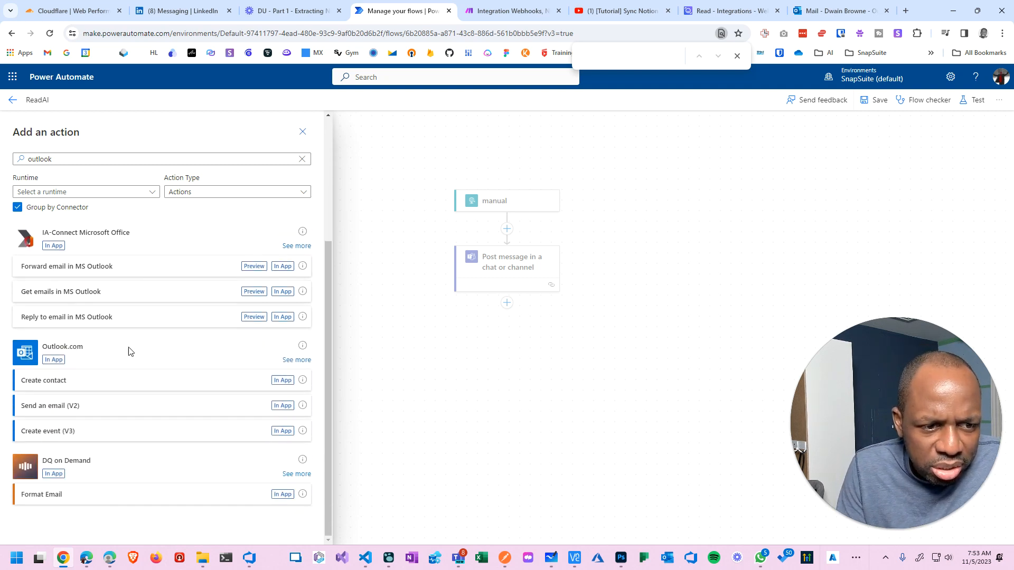
left_click(297, 360)
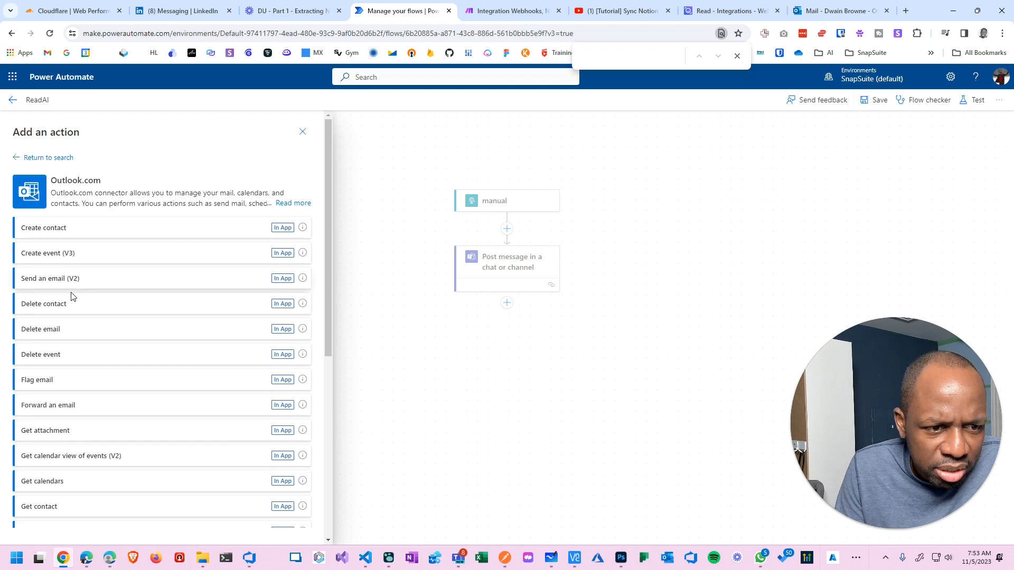
scroll(76, 394, "down", 2)
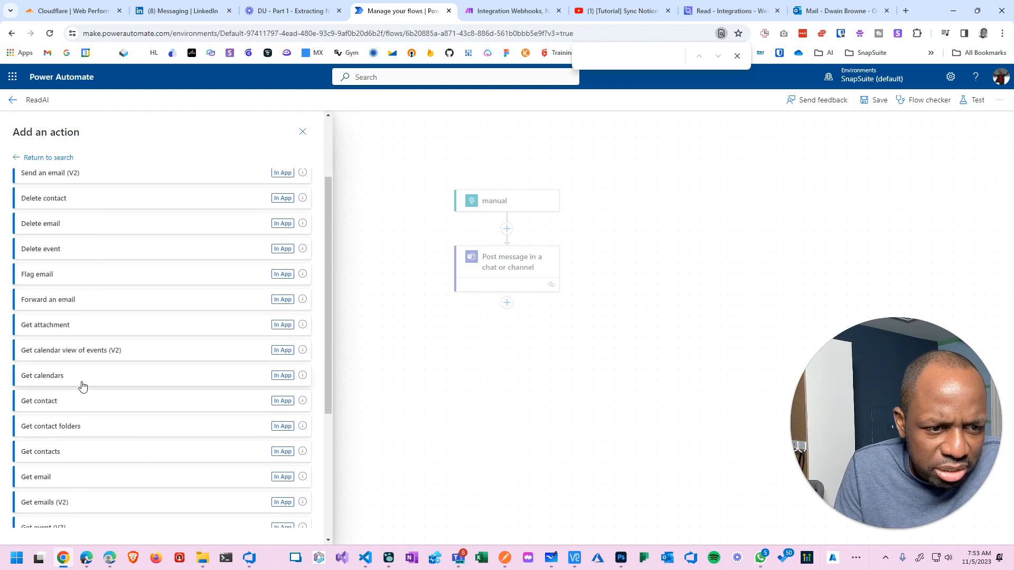
scroll(77, 404, "down", 4)
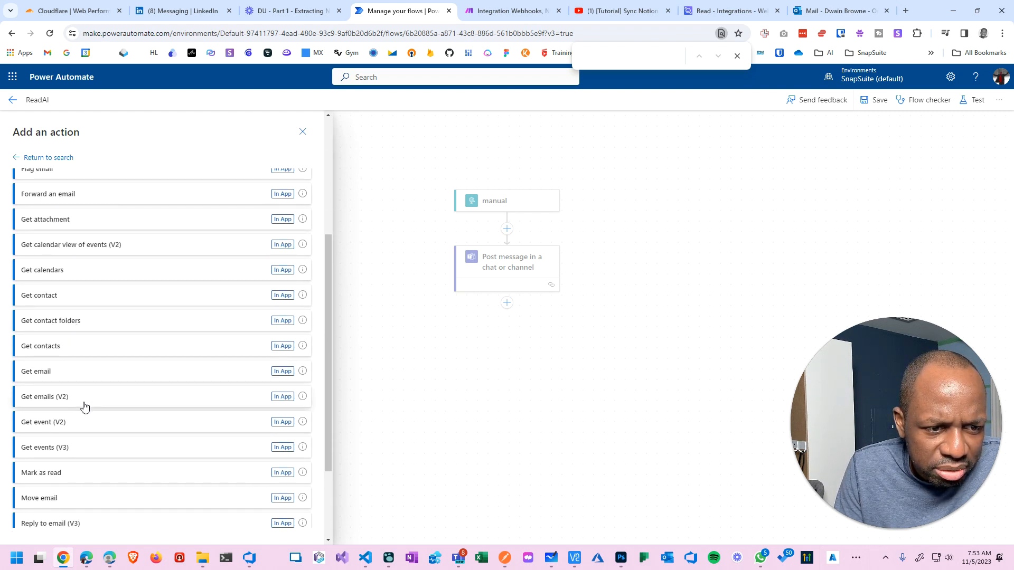
scroll(88, 416, "down", 1)
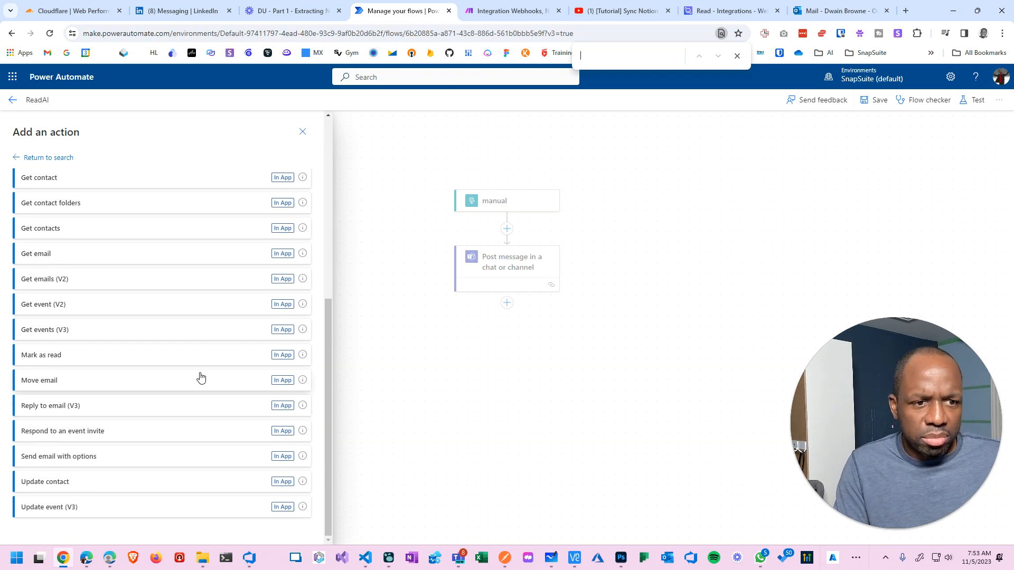
type("ote")
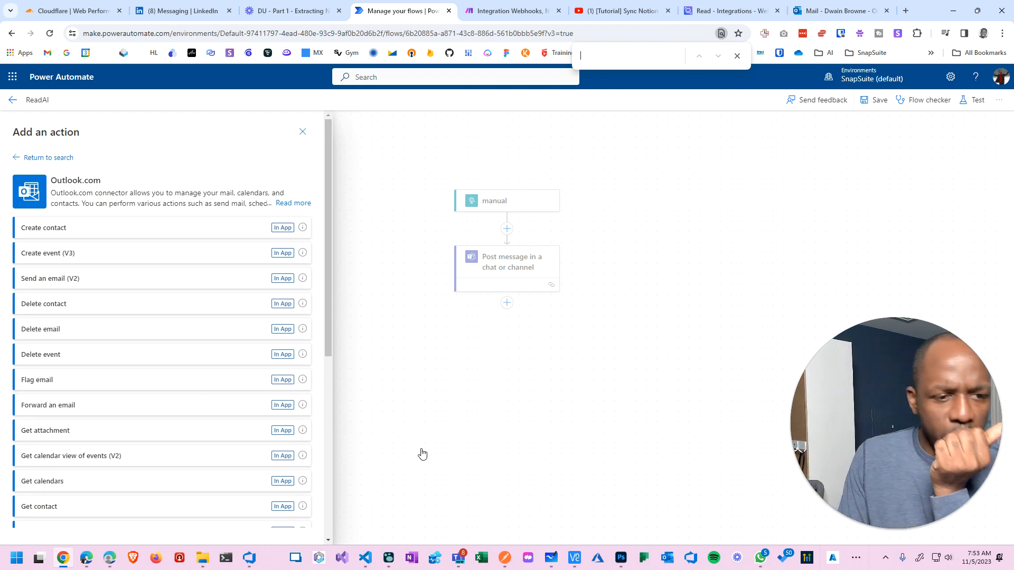
left_click(824, 14)
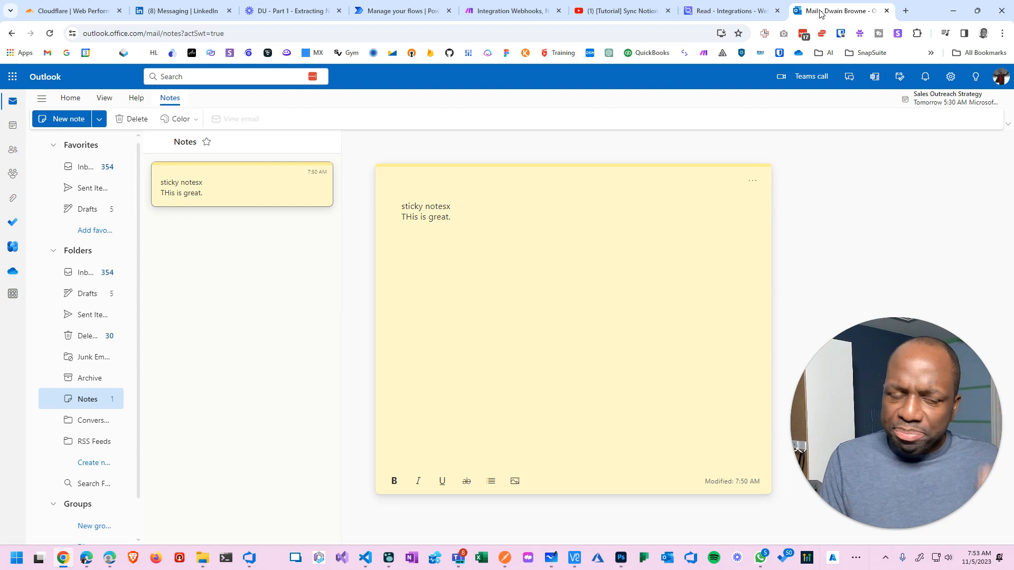
Open a blank browser tab, review the Whiteboard integration diagram, then return to the Make scenario.
key("ctrl+t")
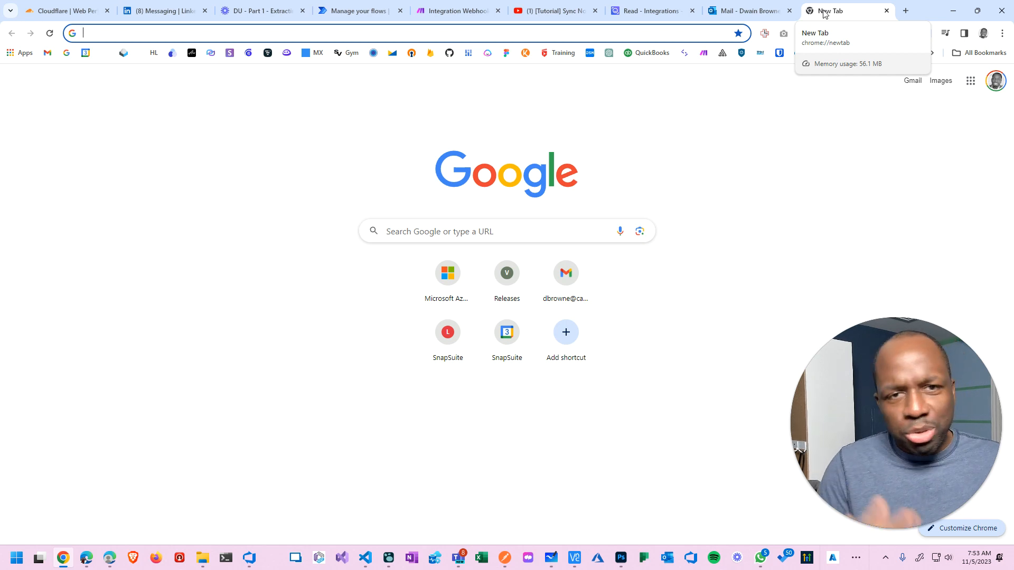
key("alt+Tab")
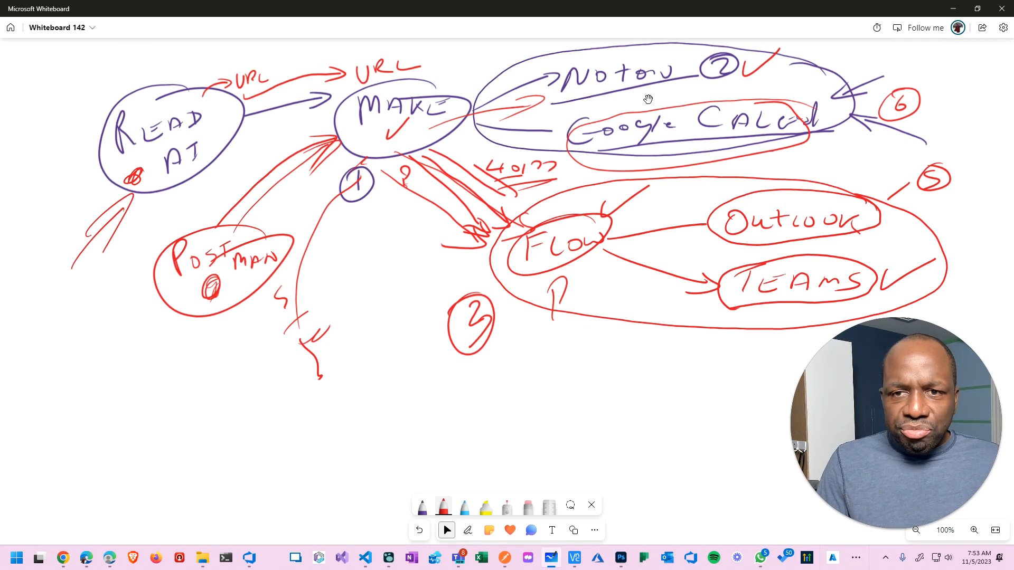
key("alt+Tab")
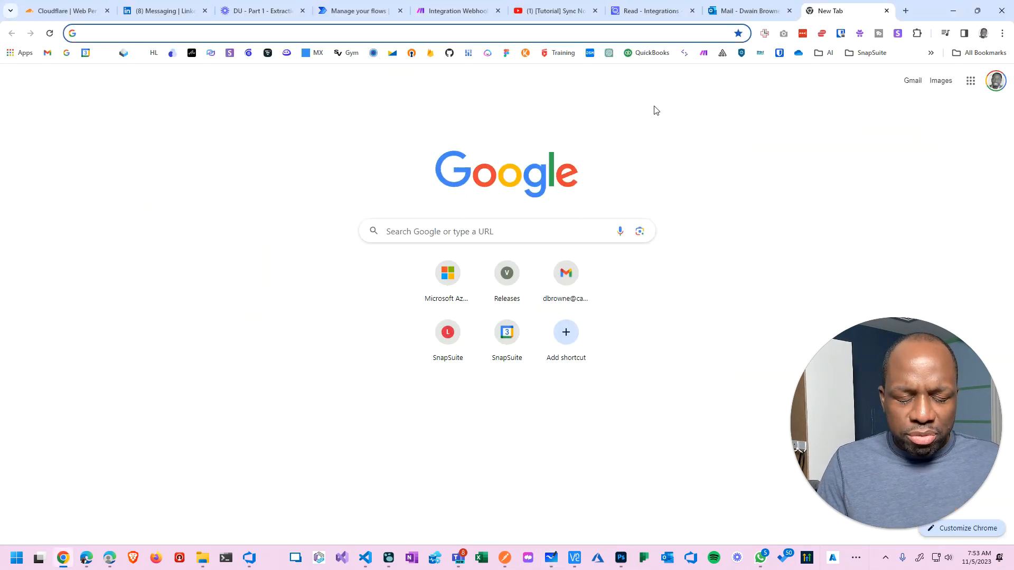
left_click(454, 10)
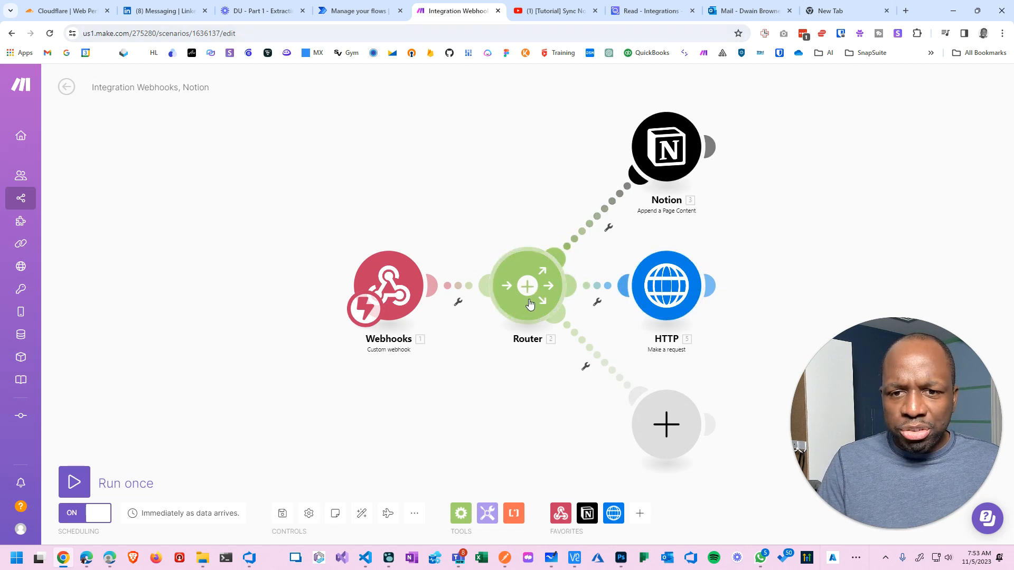
Search apps for 'google calendar' for the Router's empty lower-route module.
left_click(687, 425)
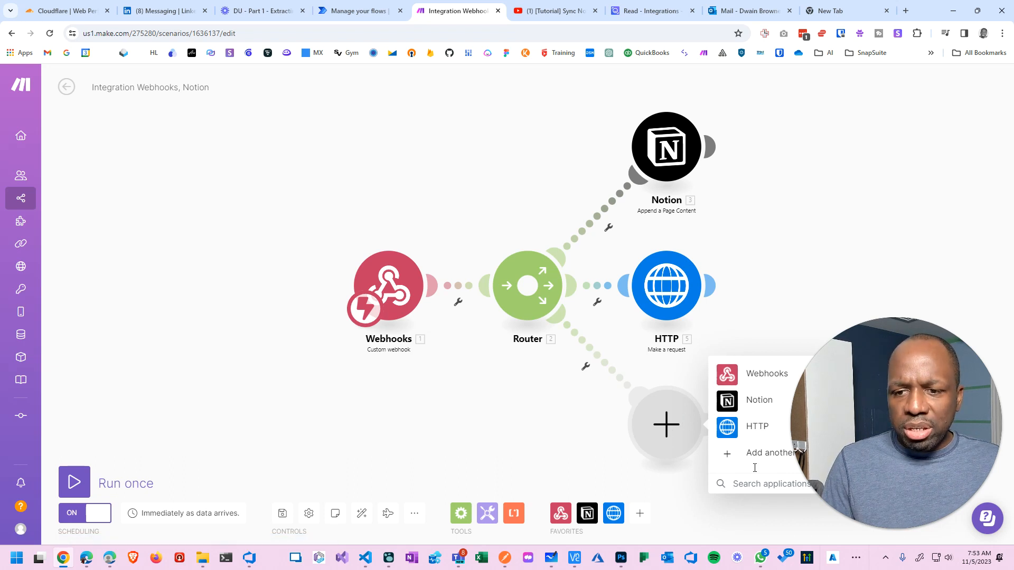
left_click(729, 483)
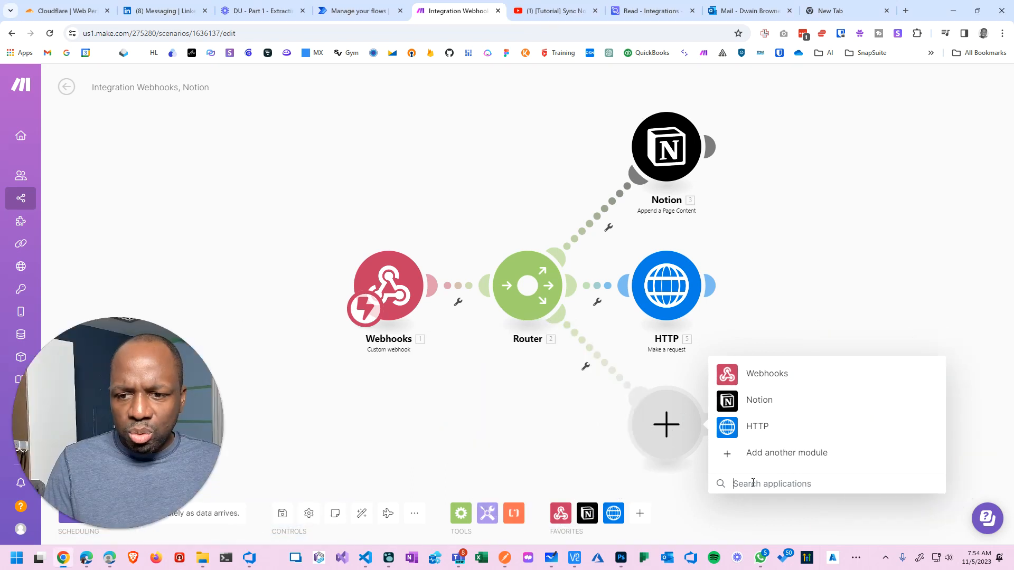
type("google cal")
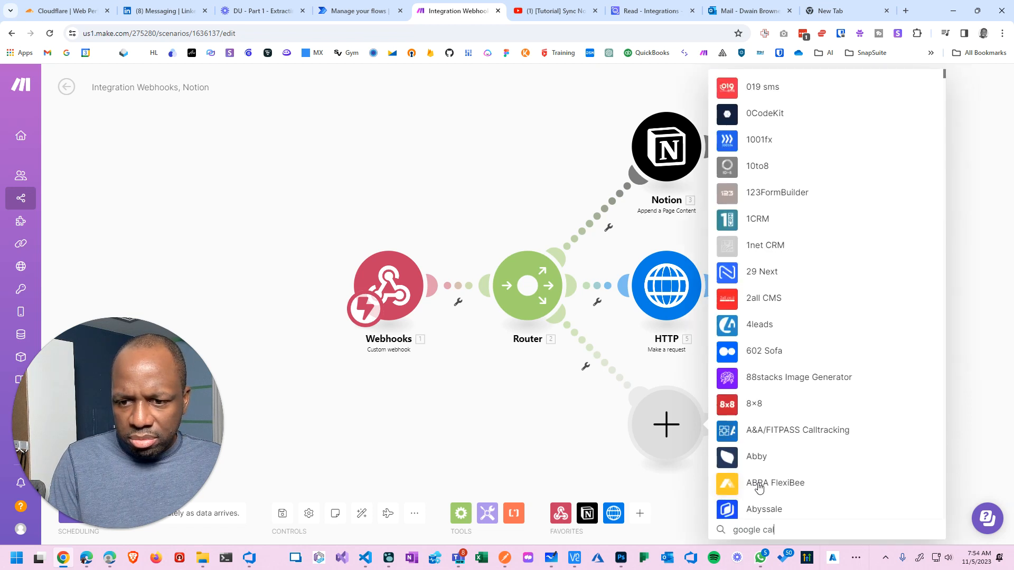
type("en")
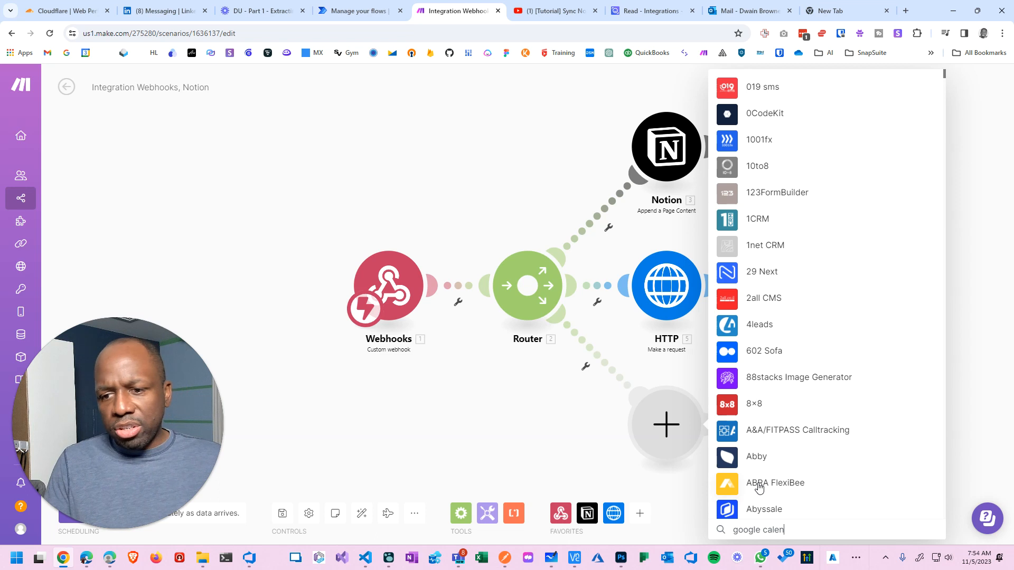
type("dar")
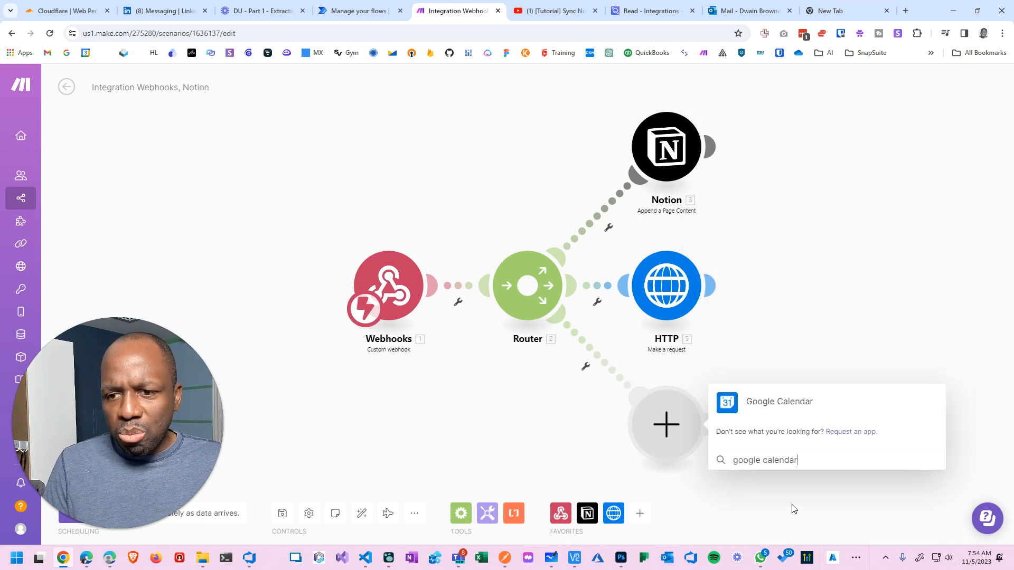
Add a Google Calendar module and re-authorize the existing Google connection with Calendar permissions.
left_click(774, 402)
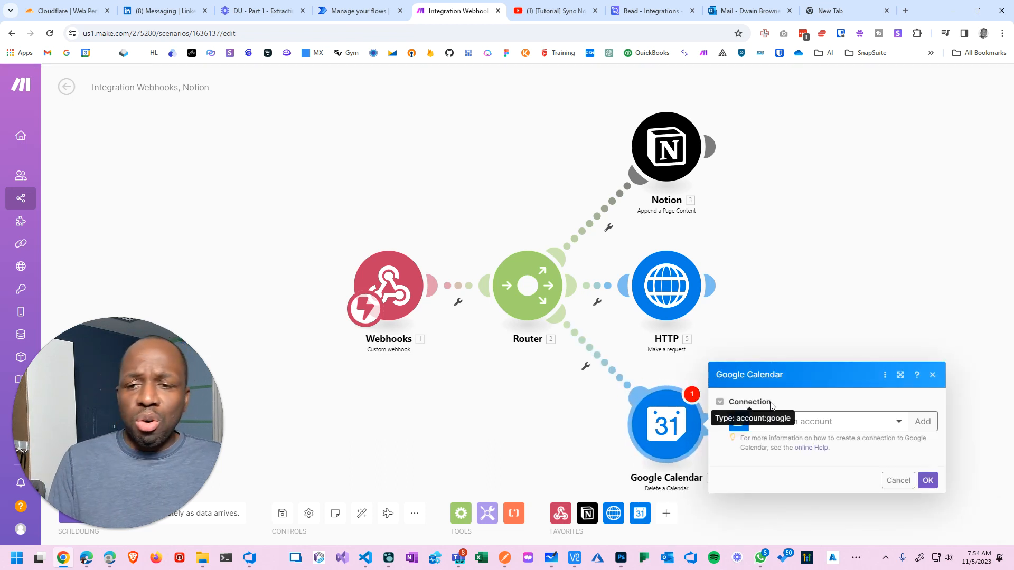
left_click(897, 423)
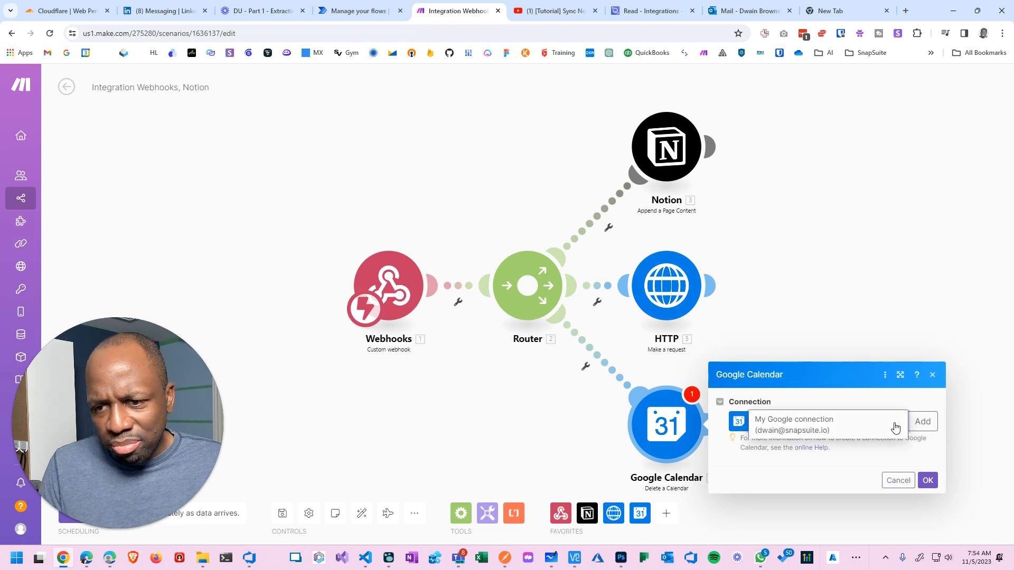
left_click(852, 434)
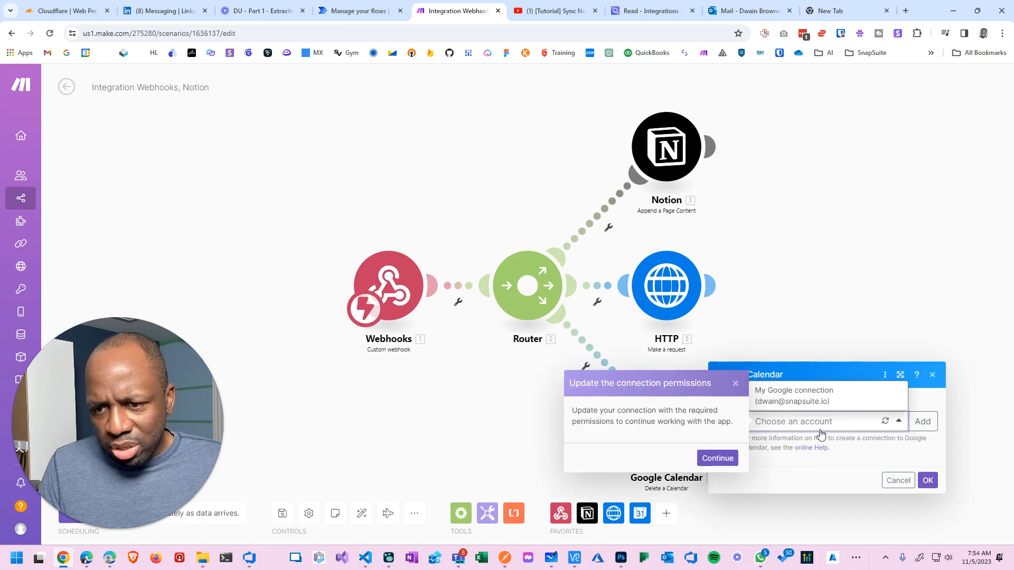
left_click(730, 463)
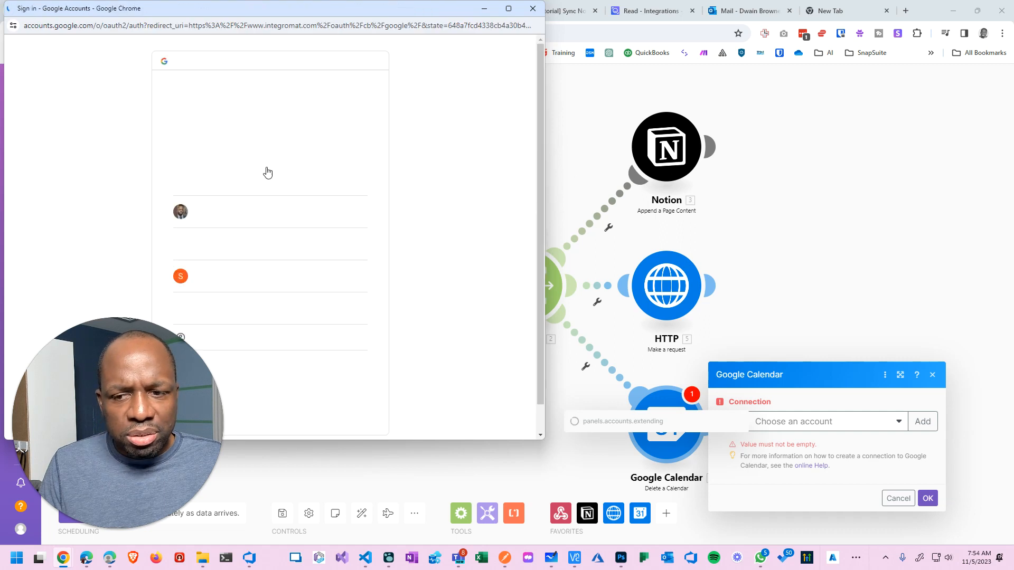
left_click(222, 212)
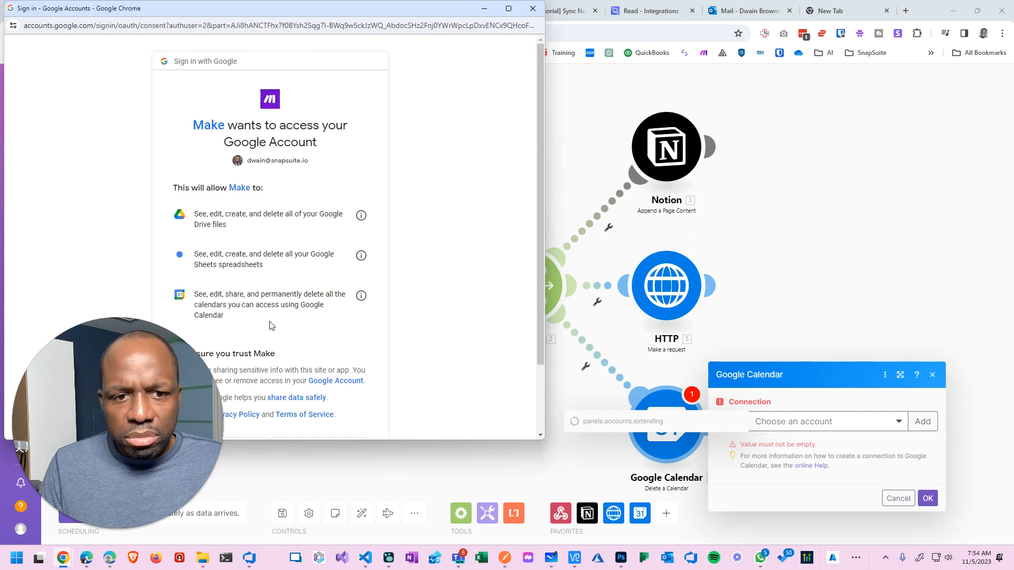
scroll(269, 325, "down", 2)
left_click(317, 369)
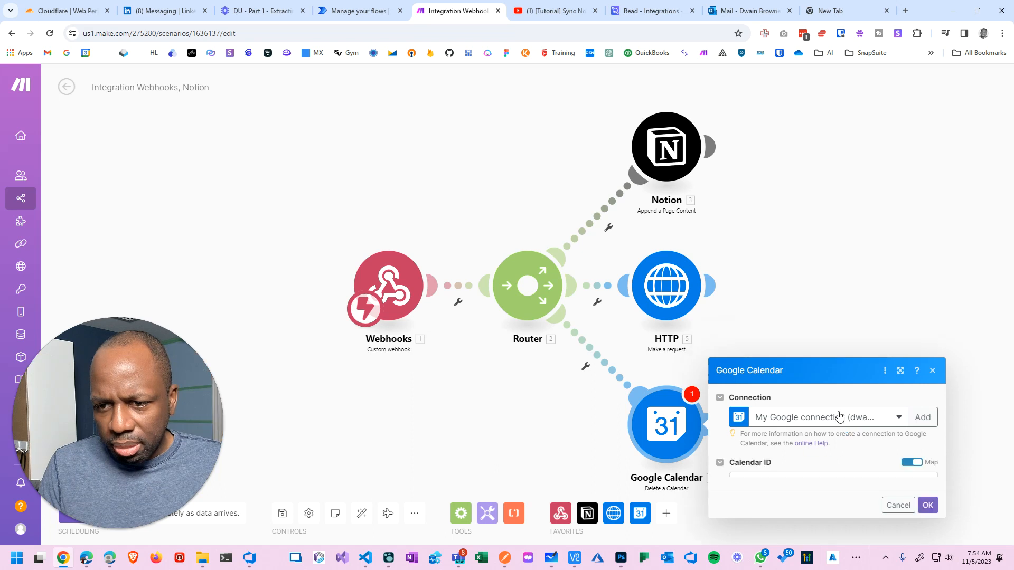
Leave the Calendar ID blank and open Google Calendar from the bookmark in the new tab.
left_click(852, 465)
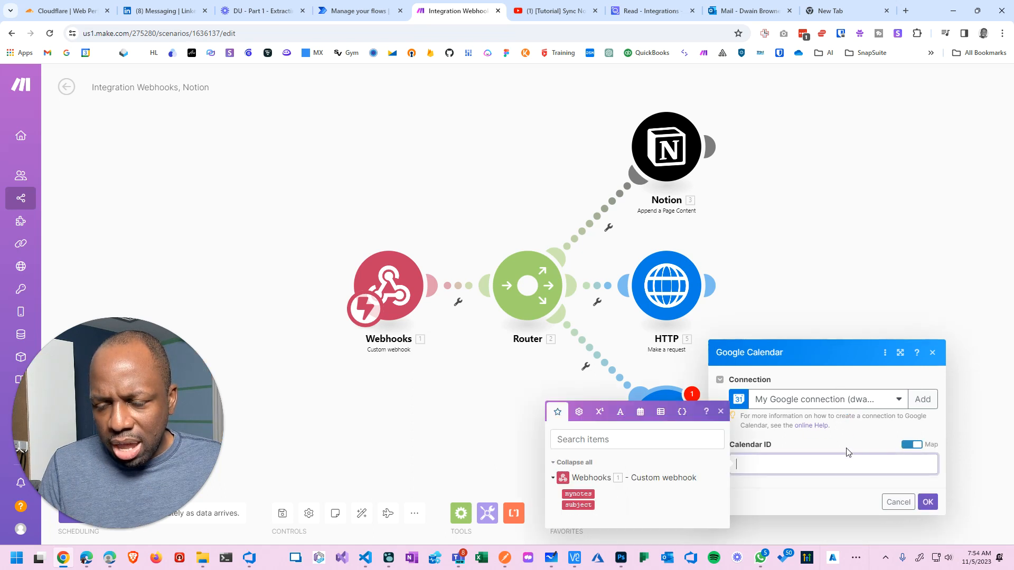
left_click(847, 444)
left_click(847, 464)
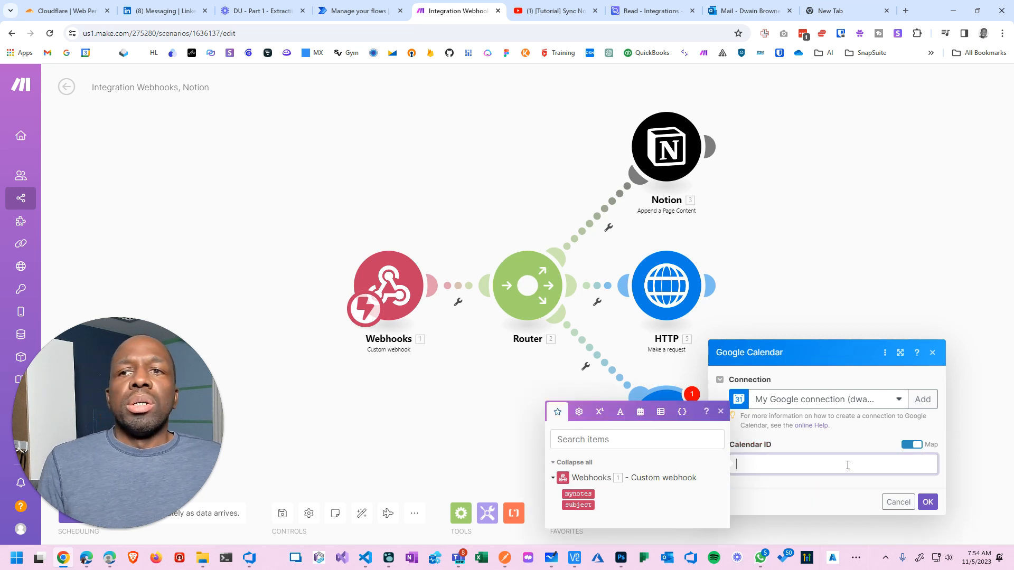
left_click(858, 11)
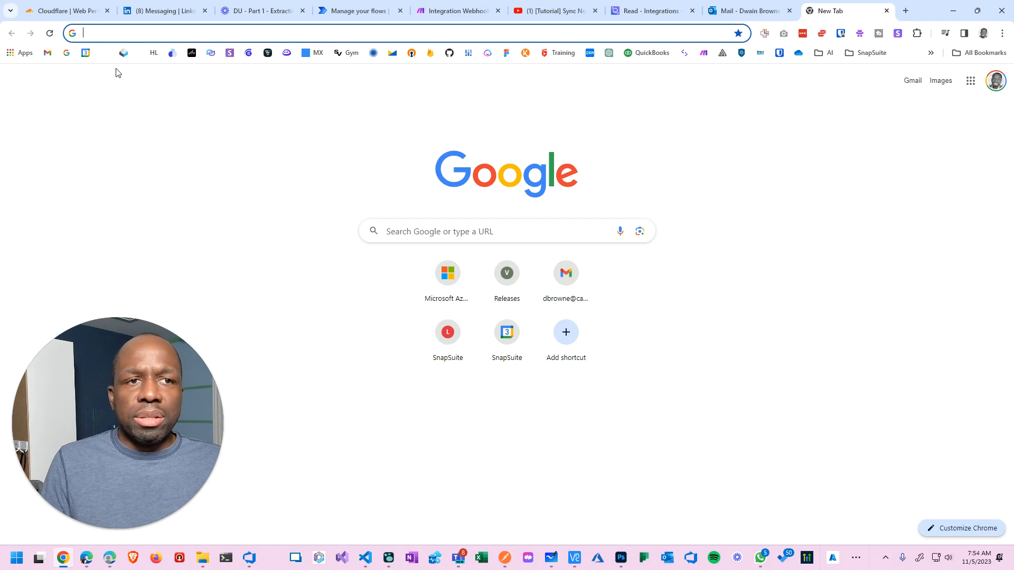
left_click(86, 53)
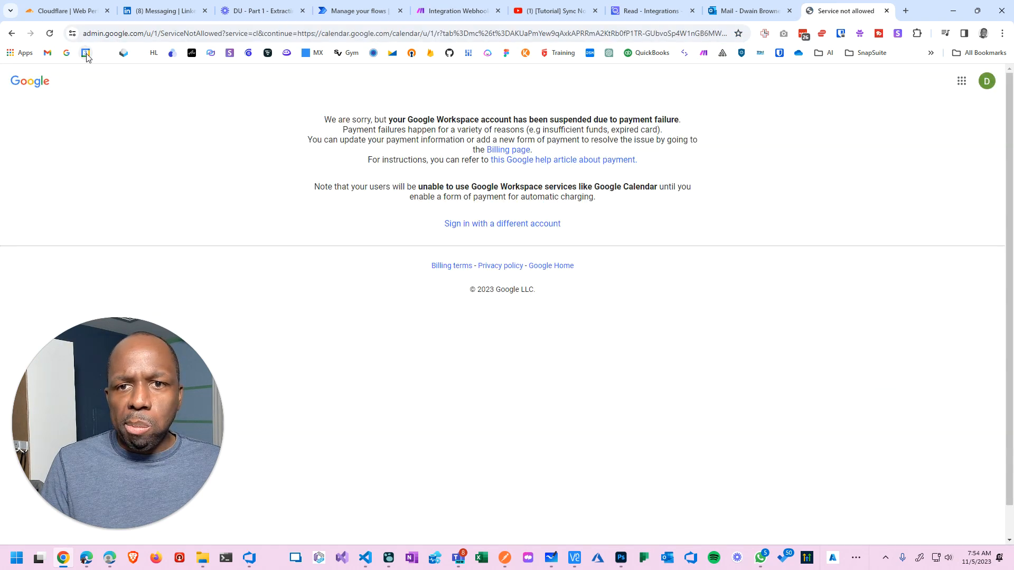
Switch from the suspended Workspace account to the work Google account to load Google Calendar.
left_click(988, 83)
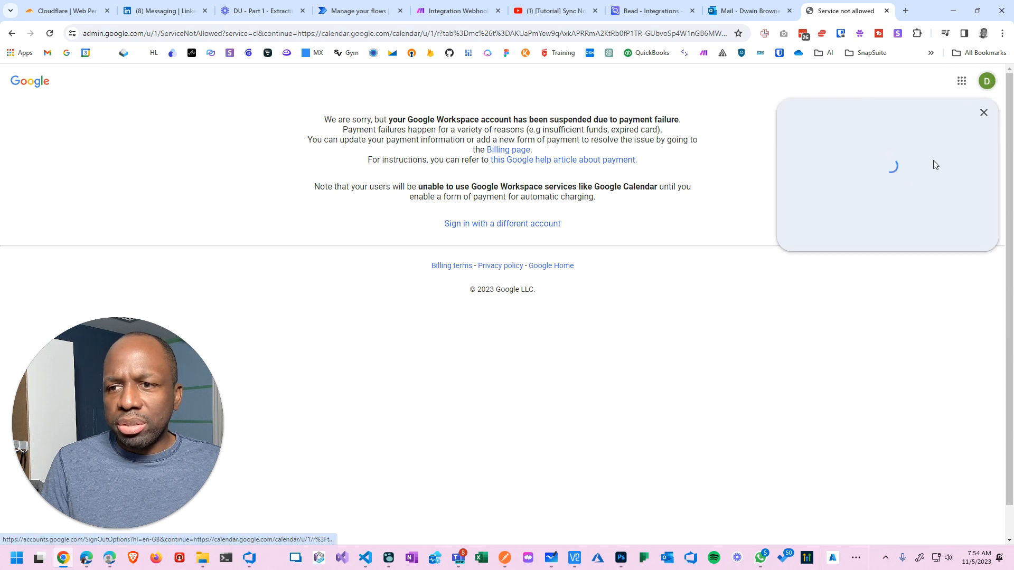
left_click(819, 359)
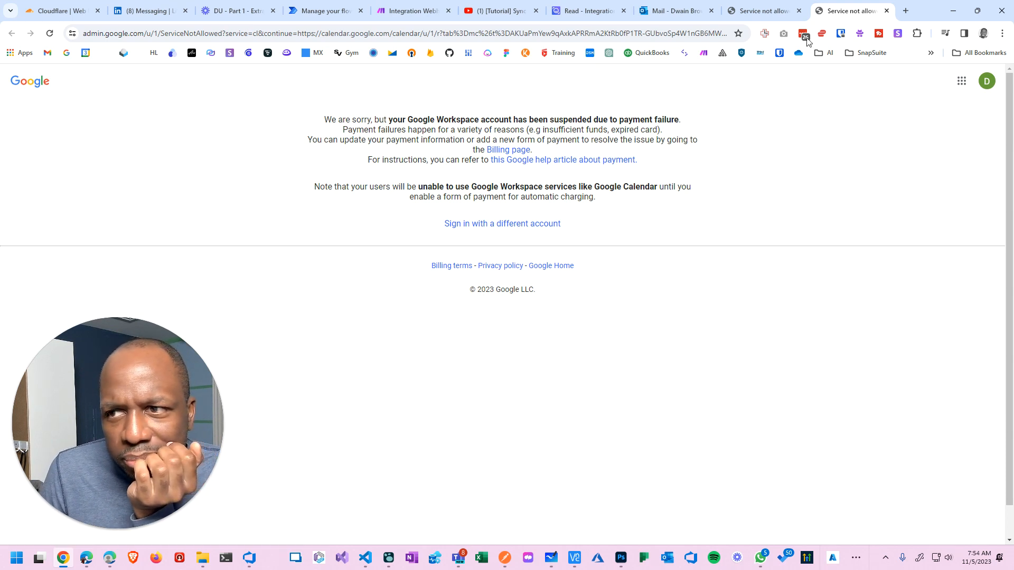
left_click(986, 80)
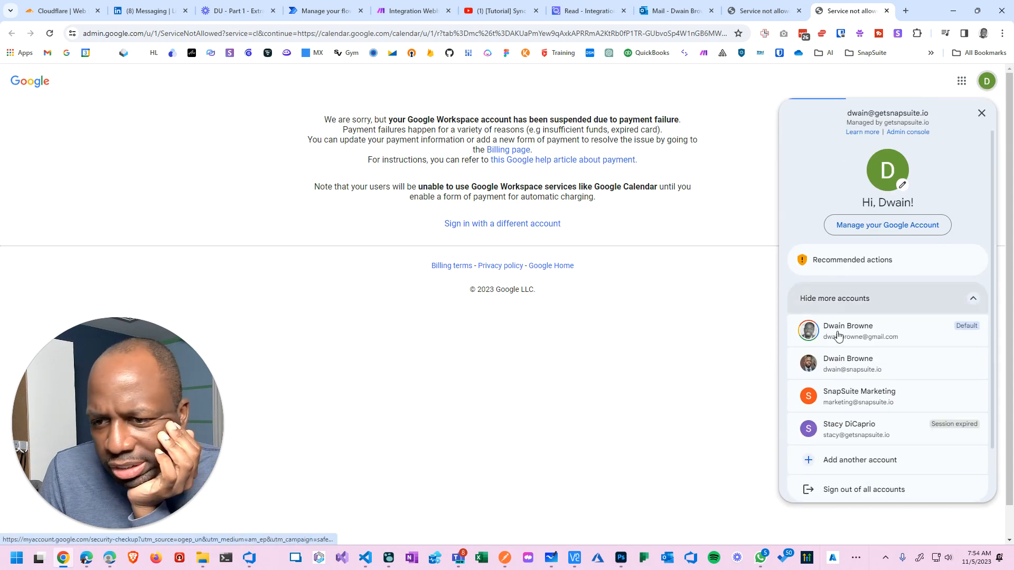
left_click(838, 360)
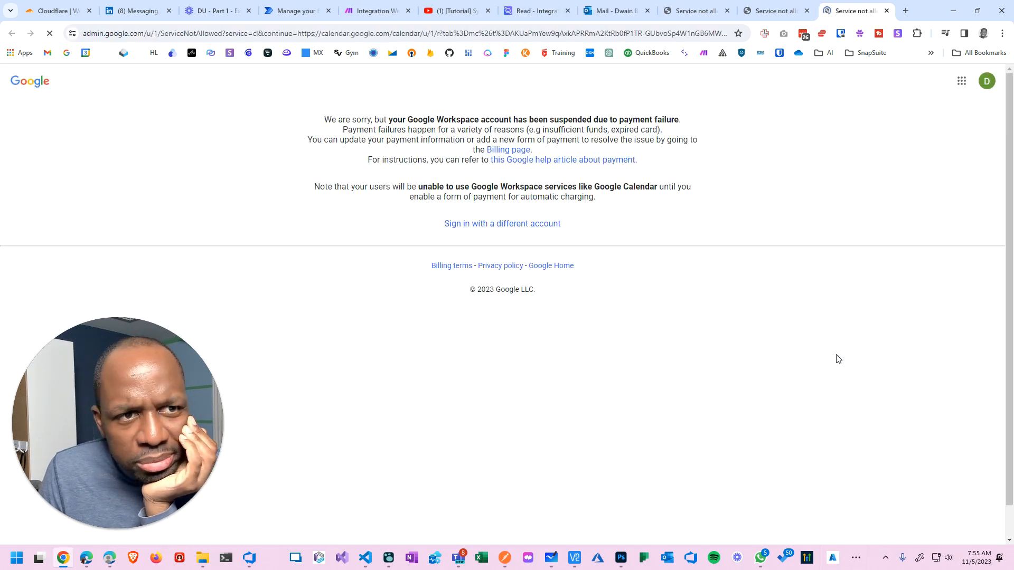
left_click(548, 225)
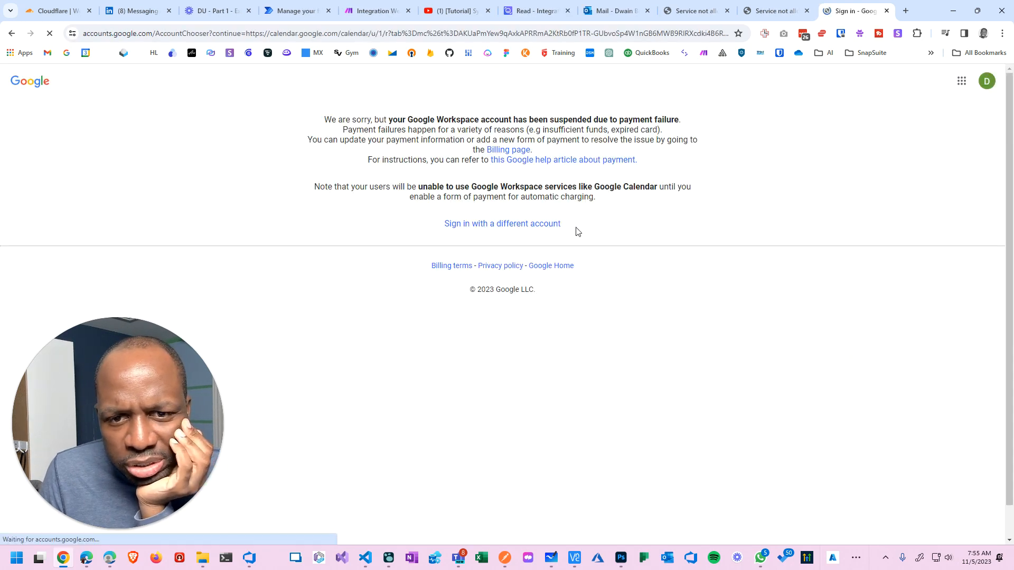
left_click(489, 294)
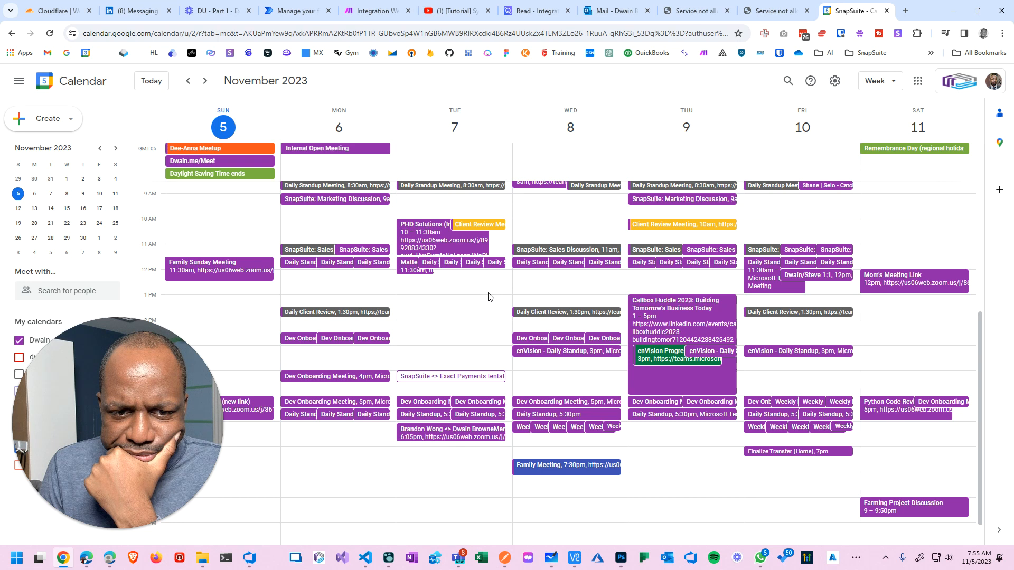
left_click_drag(182, 404, 635, 431)
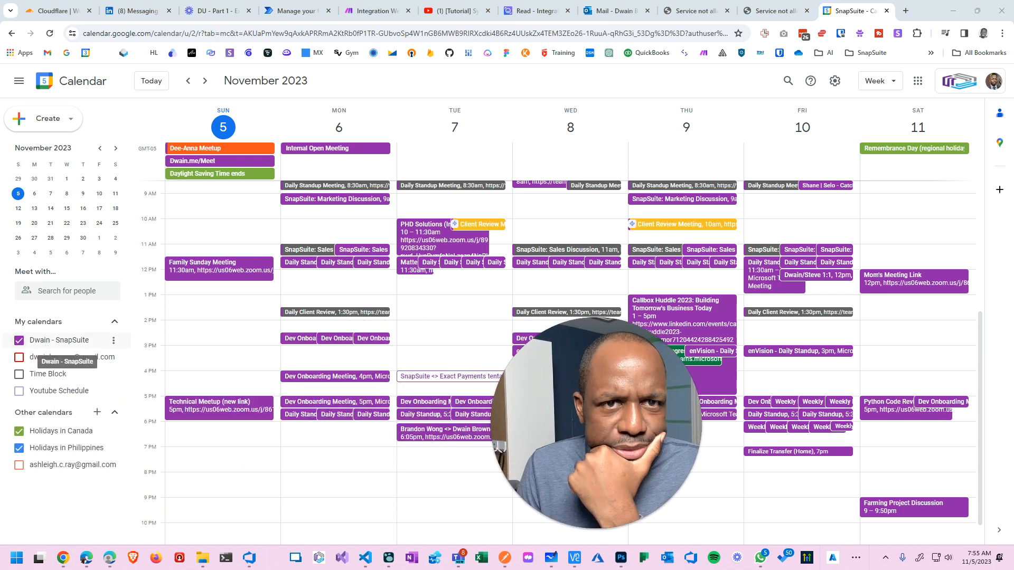
left_click(115, 342)
left_click(70, 344)
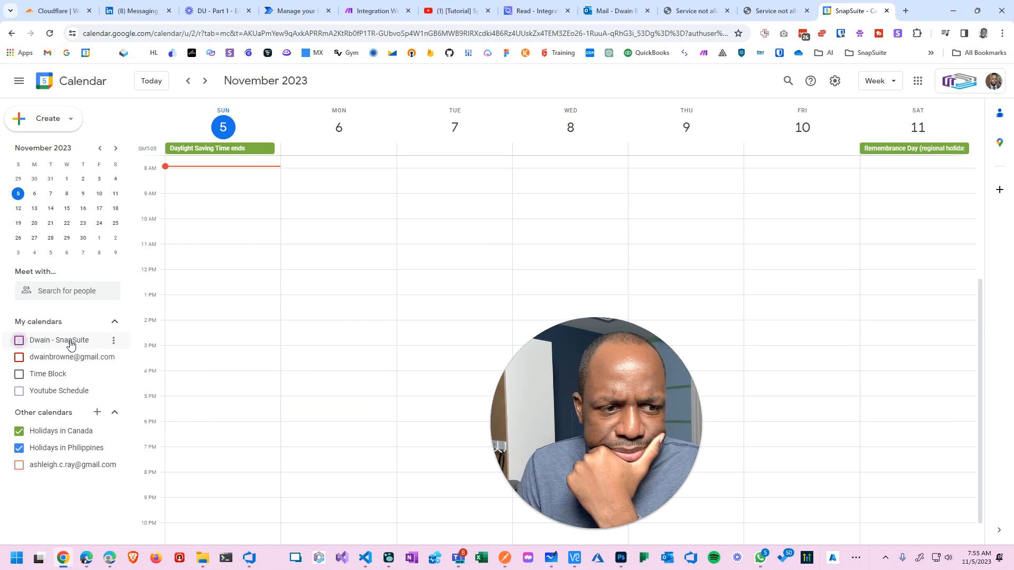
left_click(71, 343)
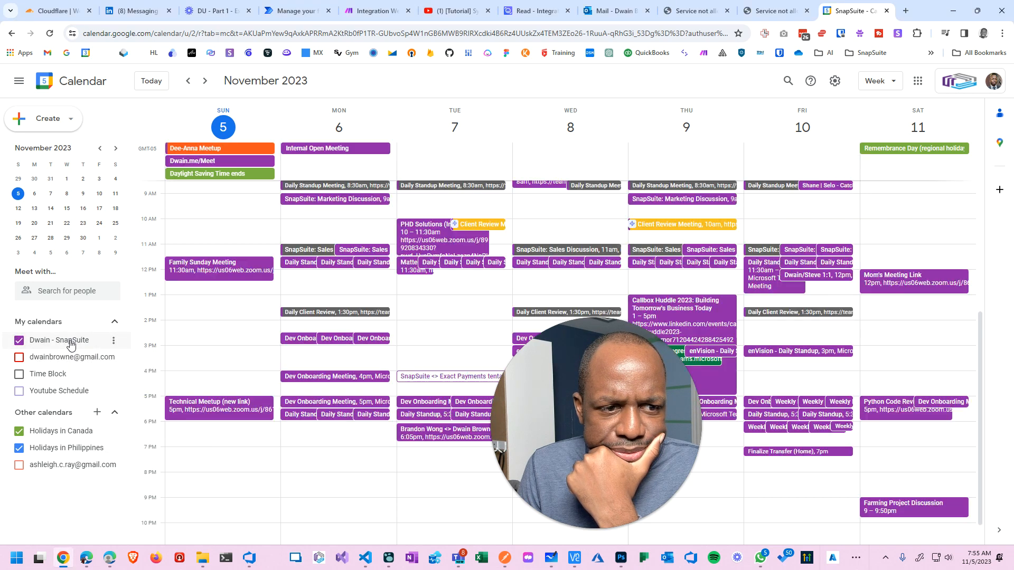
left_click(71, 344)
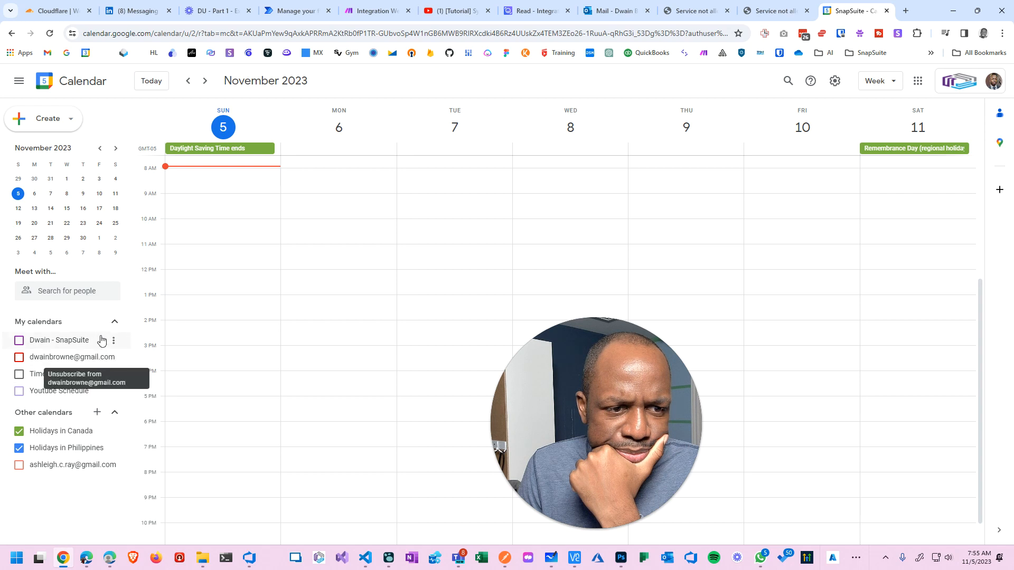
left_click(49, 343)
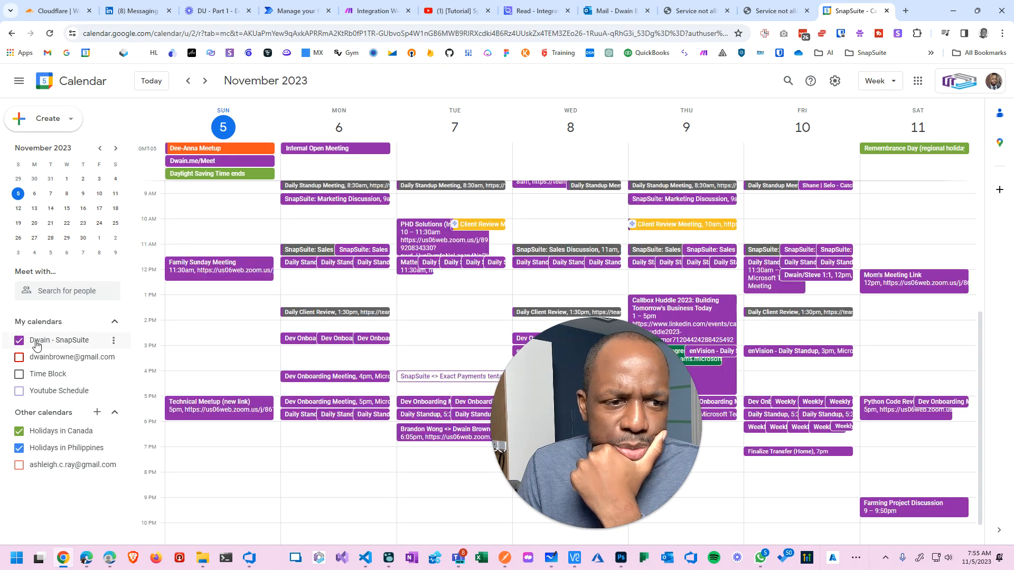
left_click(88, 342)
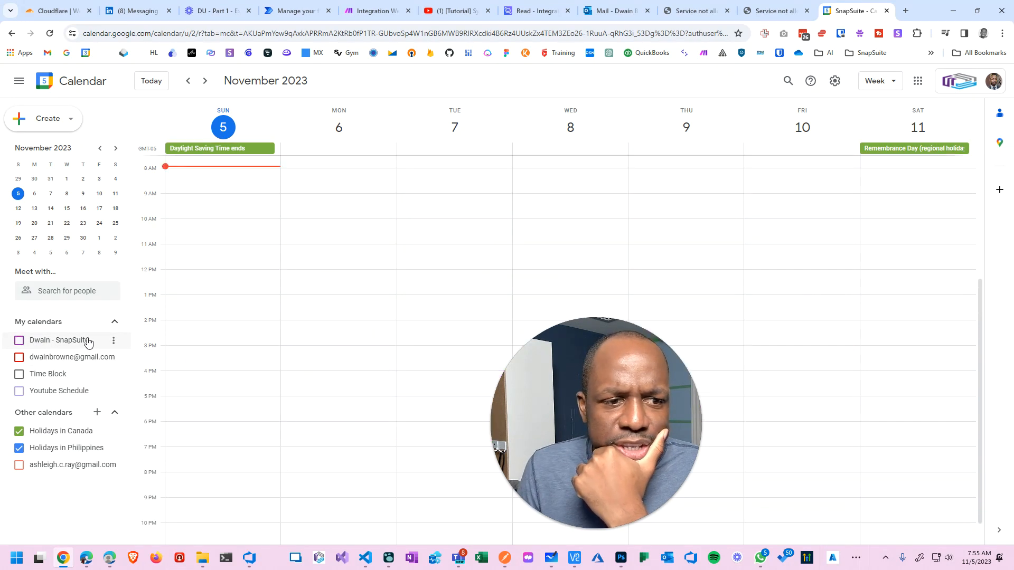
left_click(88, 342)
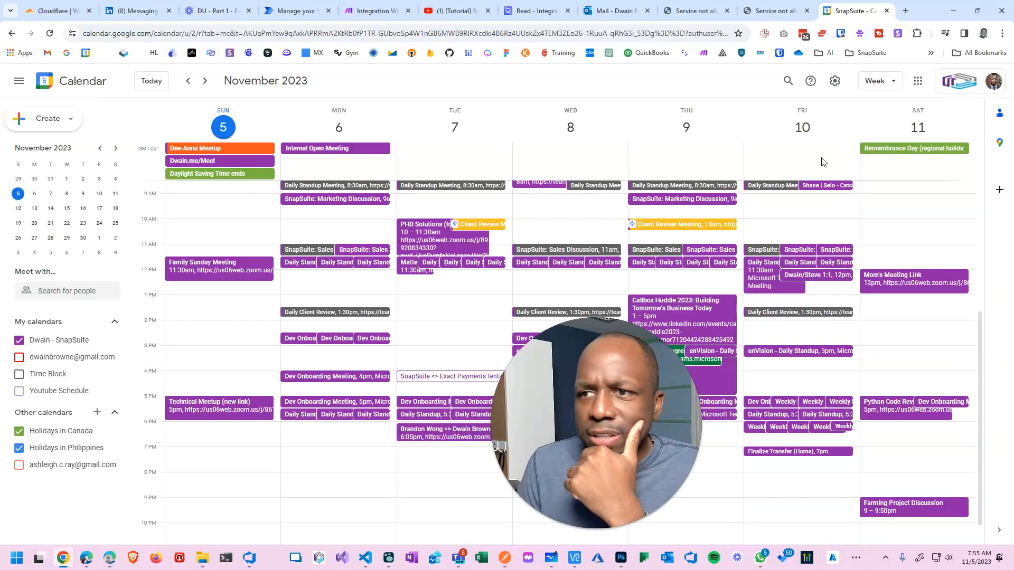
left_click(835, 80)
Create a new calendar named 'Demo Calendar' via Settings > Add calendar > Create new calendar.
left_click(846, 108)
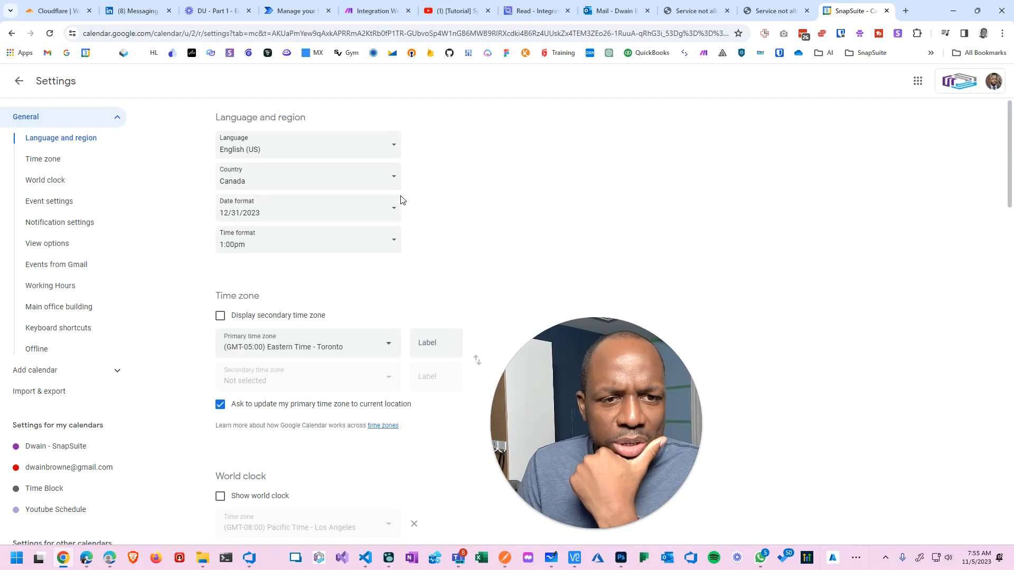
left_click_drag(567, 366, 866, 366)
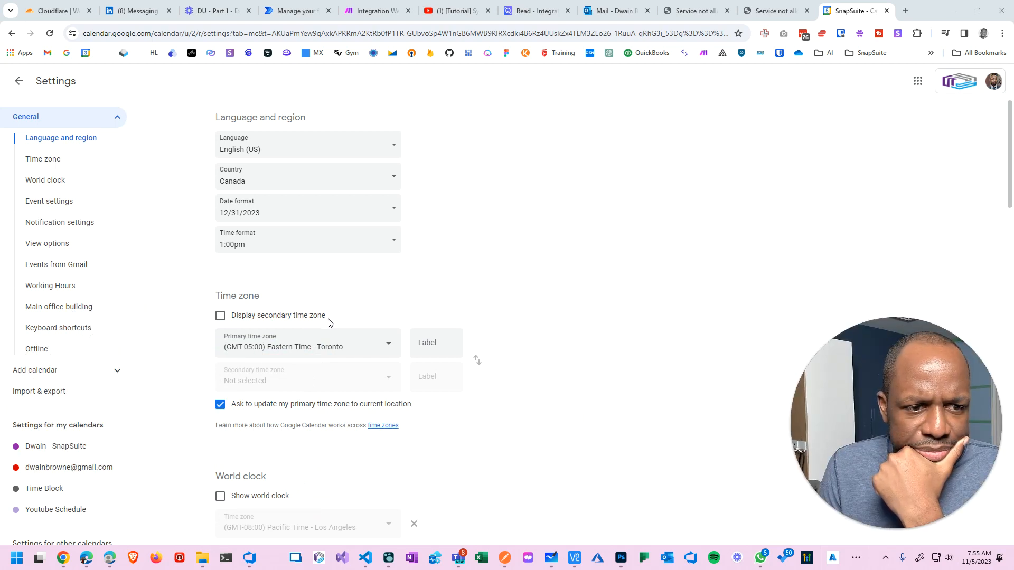
scroll(108, 391, "down", 2)
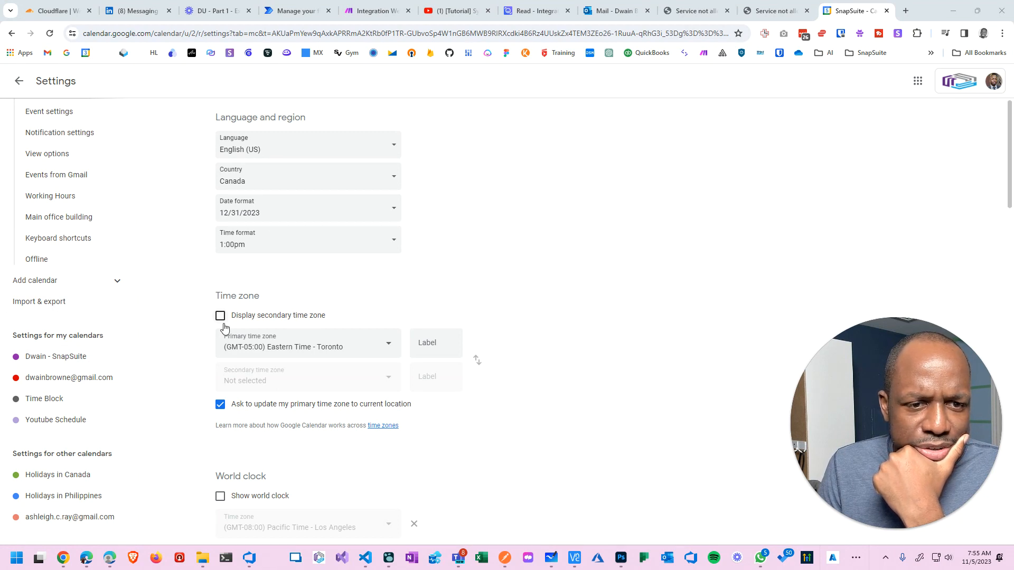
left_click(119, 283)
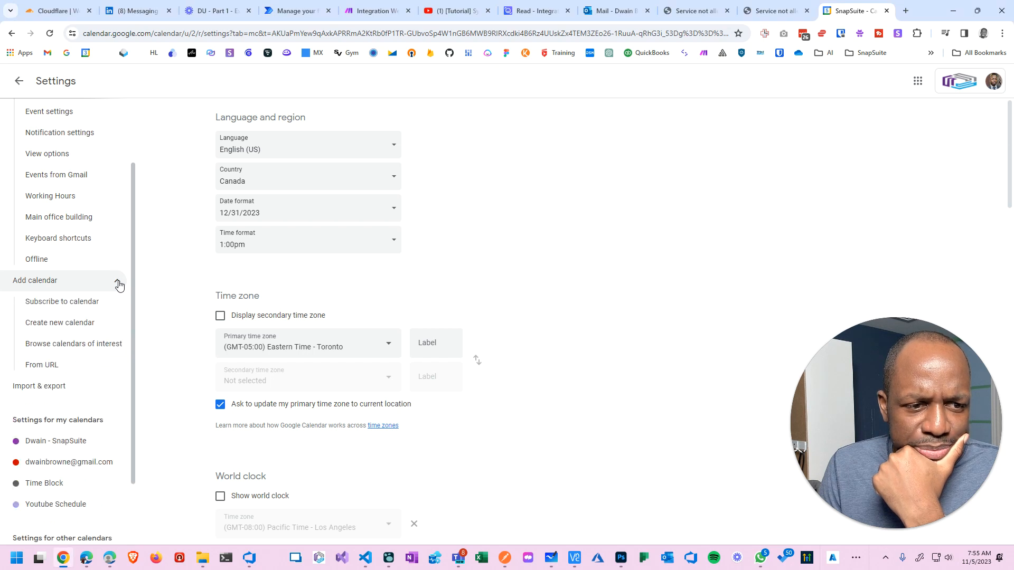
left_click(90, 332)
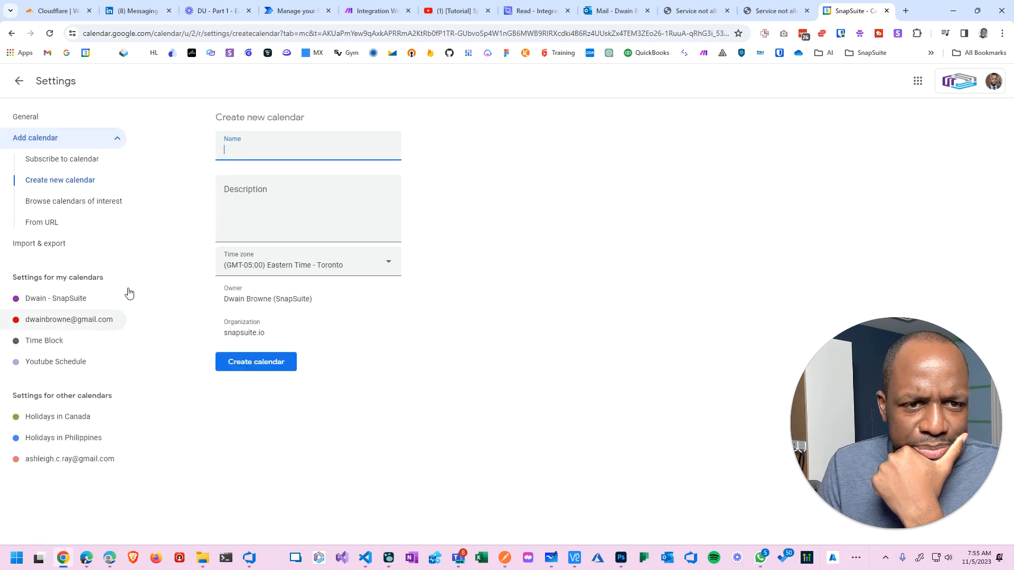
type("D")
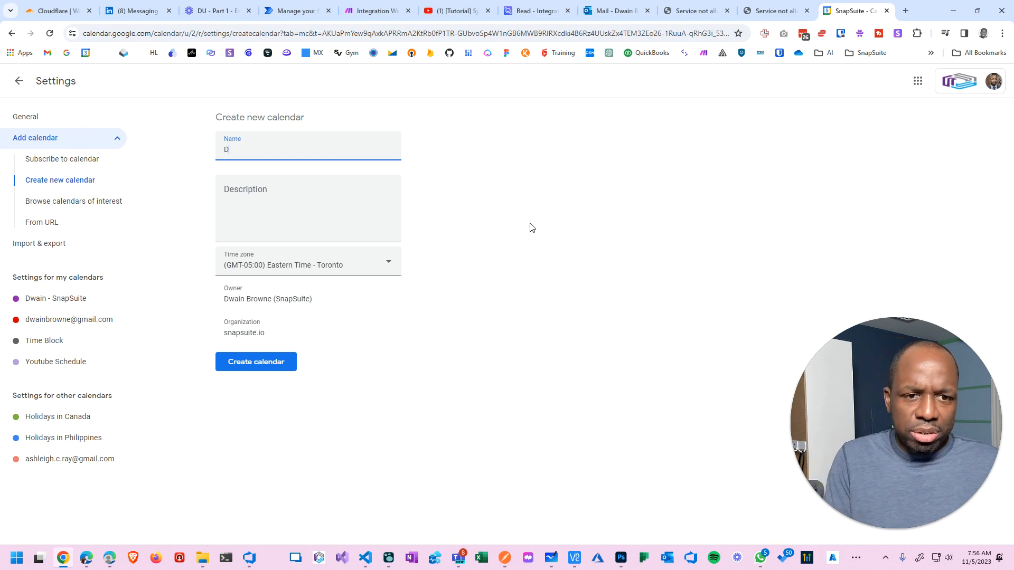
type("emo Calend")
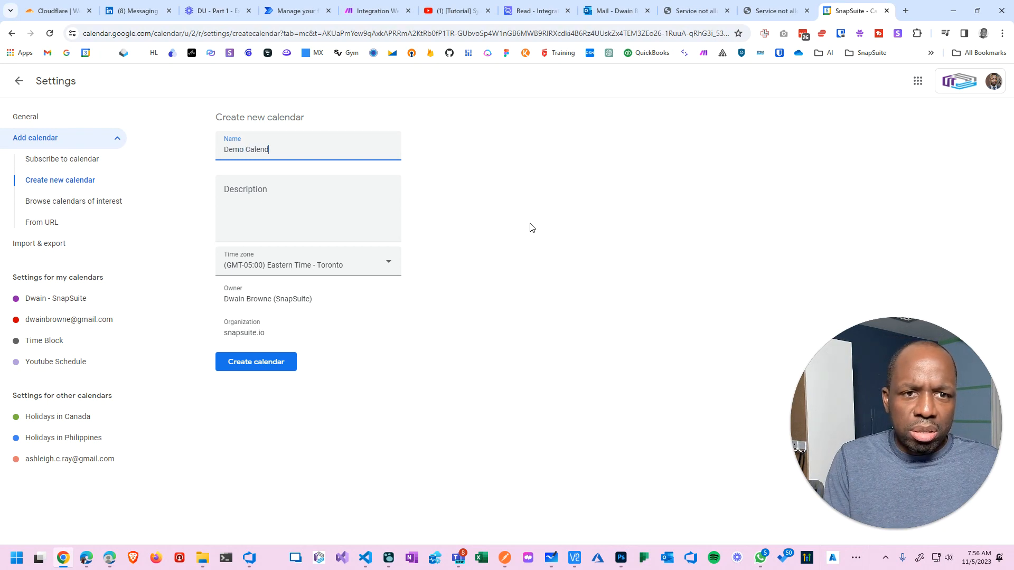
type("ar")
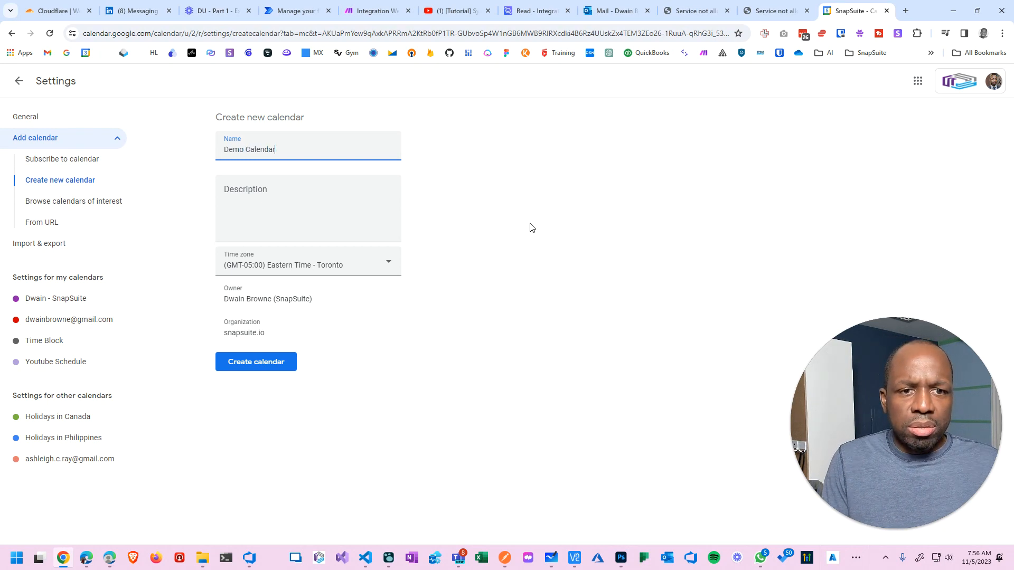
left_click(254, 371)
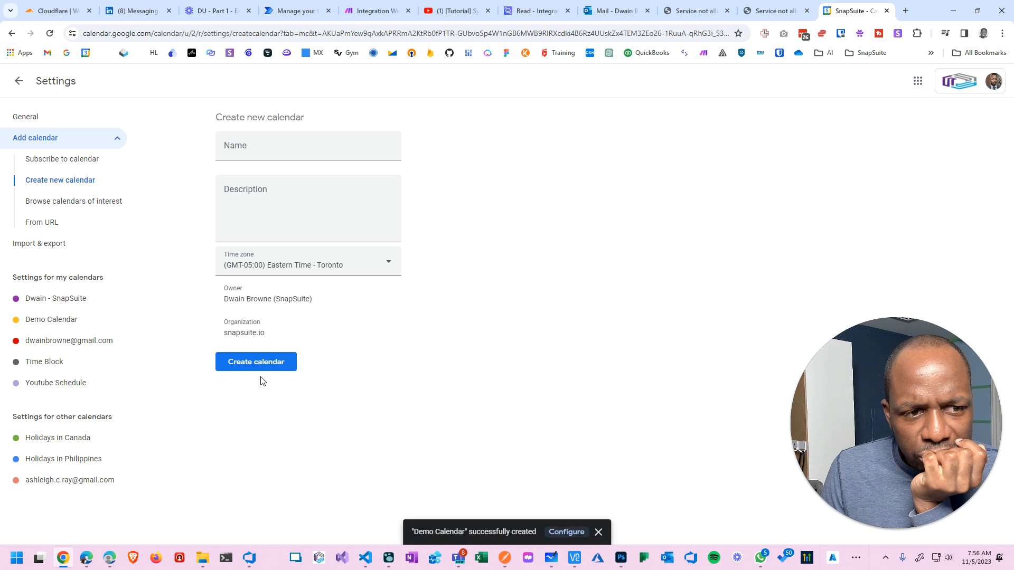
left_click(78, 324)
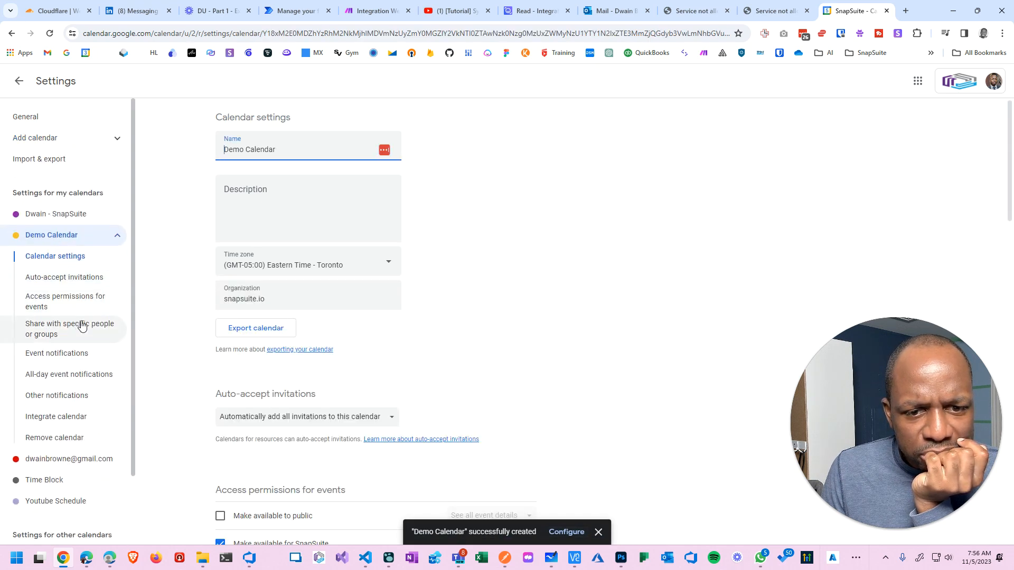
Get the Demo Calendar's shareable link and copy it to the clipboard.
scroll(371, 301, "down", 2)
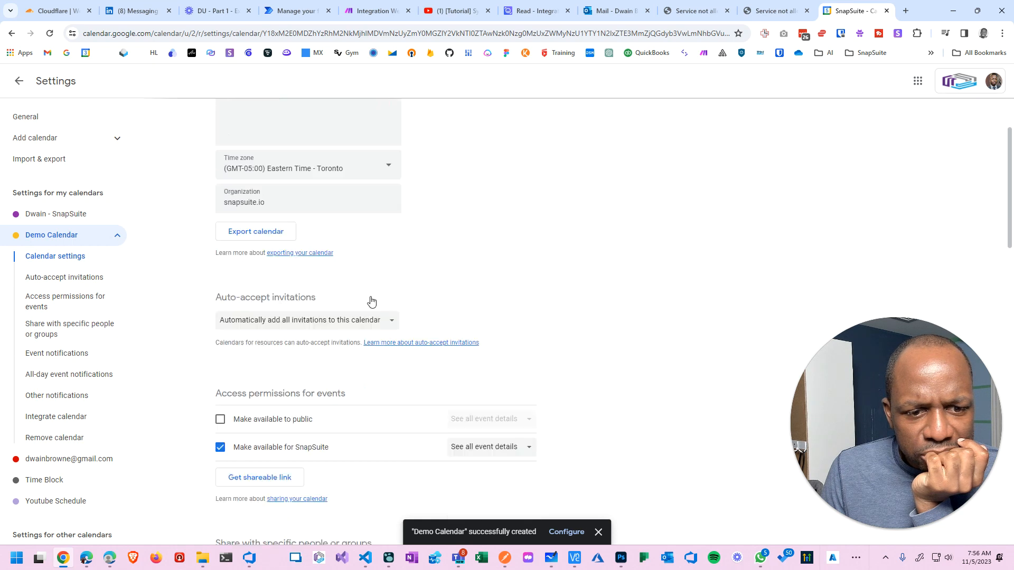
scroll(379, 301, "down", 3)
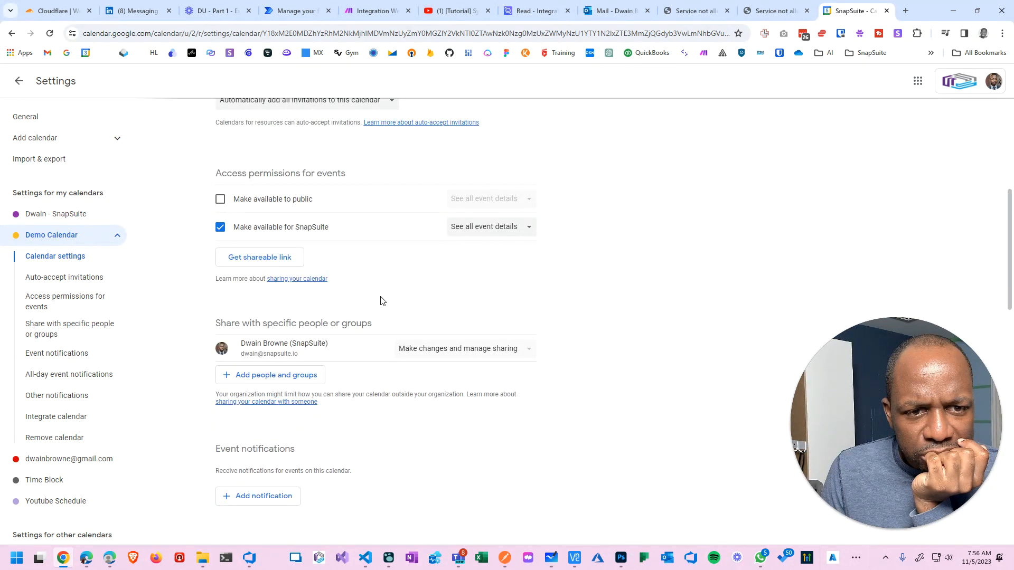
left_click(282, 259)
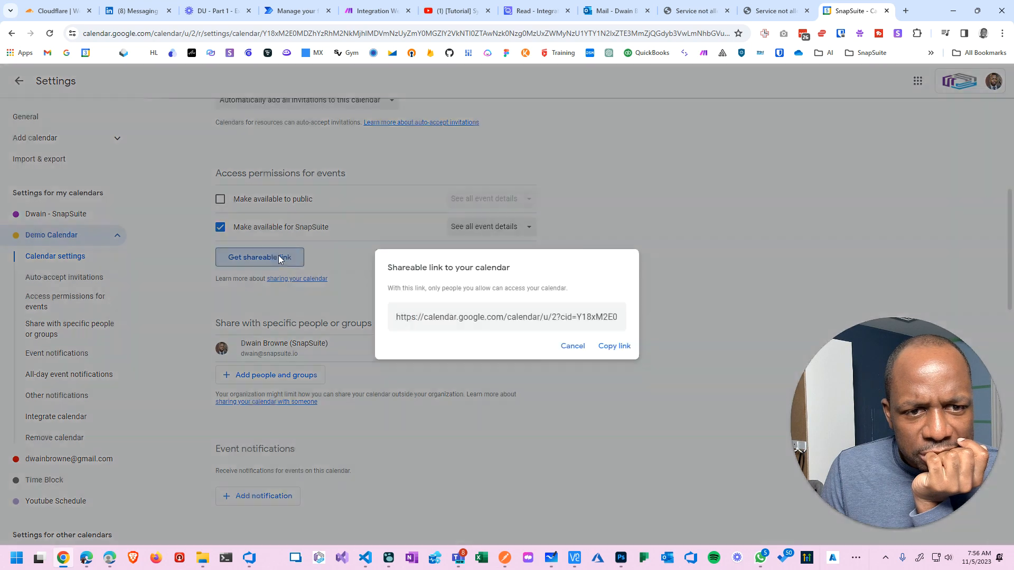
left_click_drag(577, 317, 648, 321)
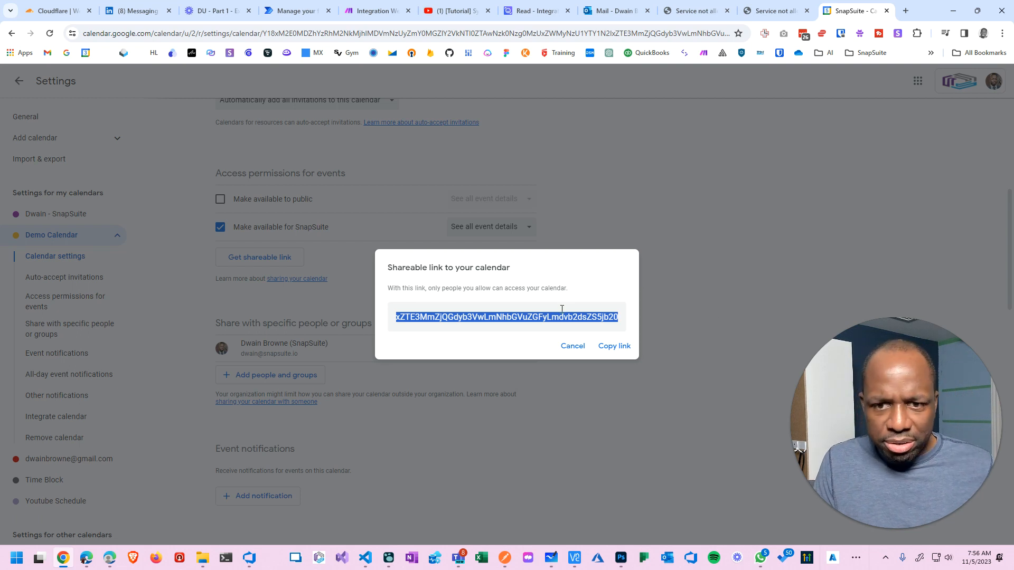
left_click(585, 320)
left_click(618, 348)
Paste the Demo Calendar link into Notepad and select the calendar ID following cid=.
key("super")
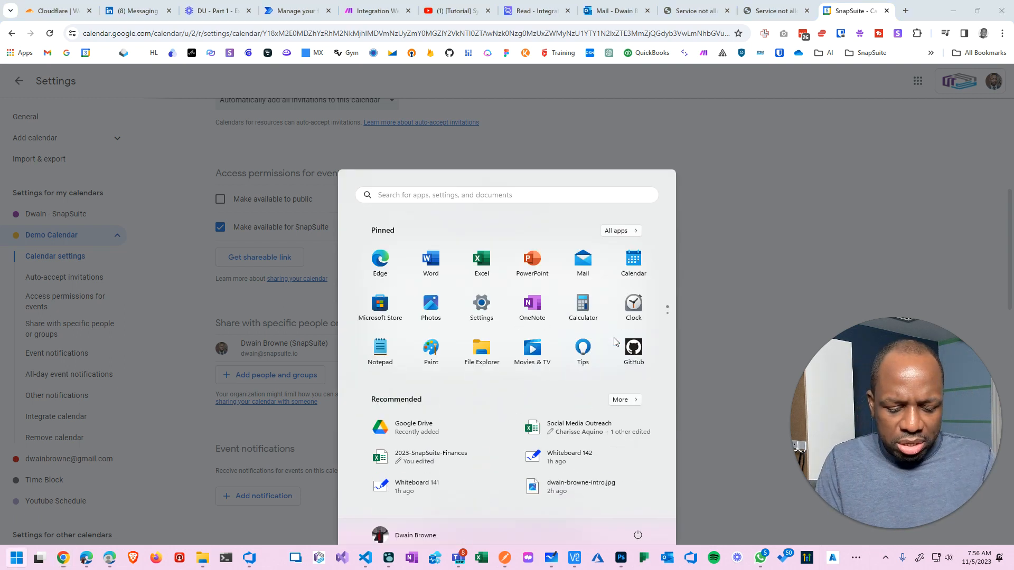
type("note")
key("Return")
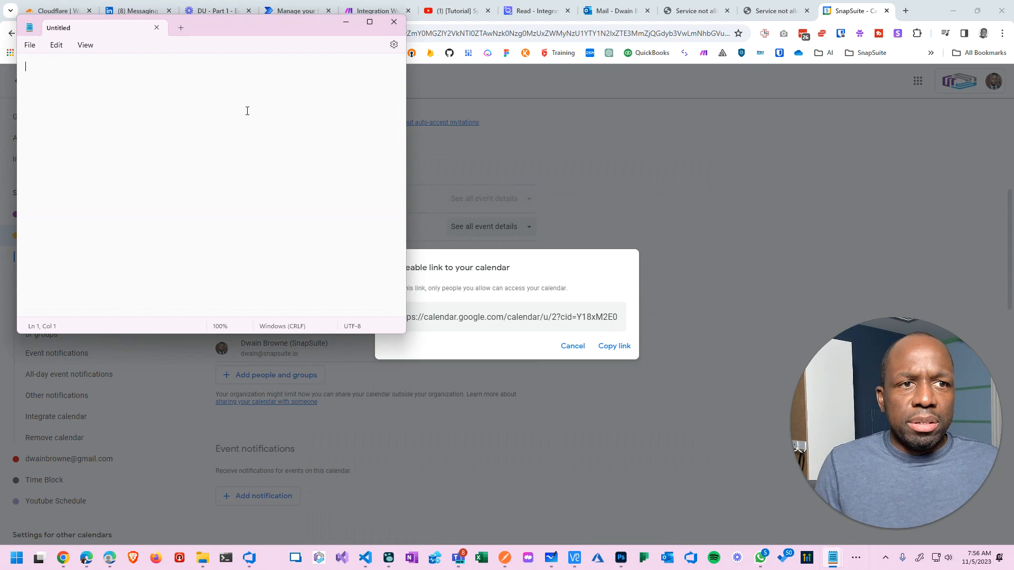
key("ctrl+v")
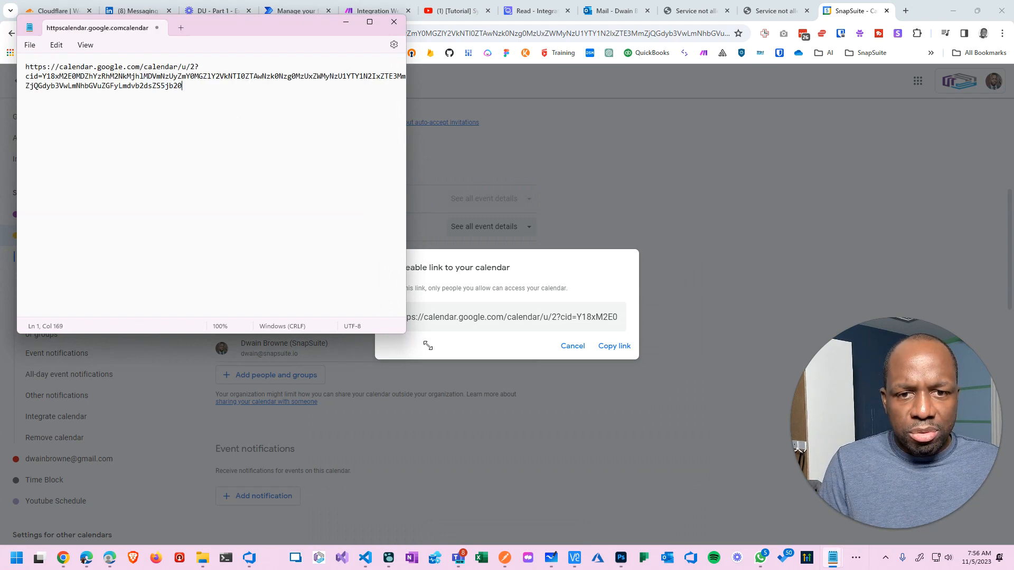
left_click_drag(404, 332, 877, 463)
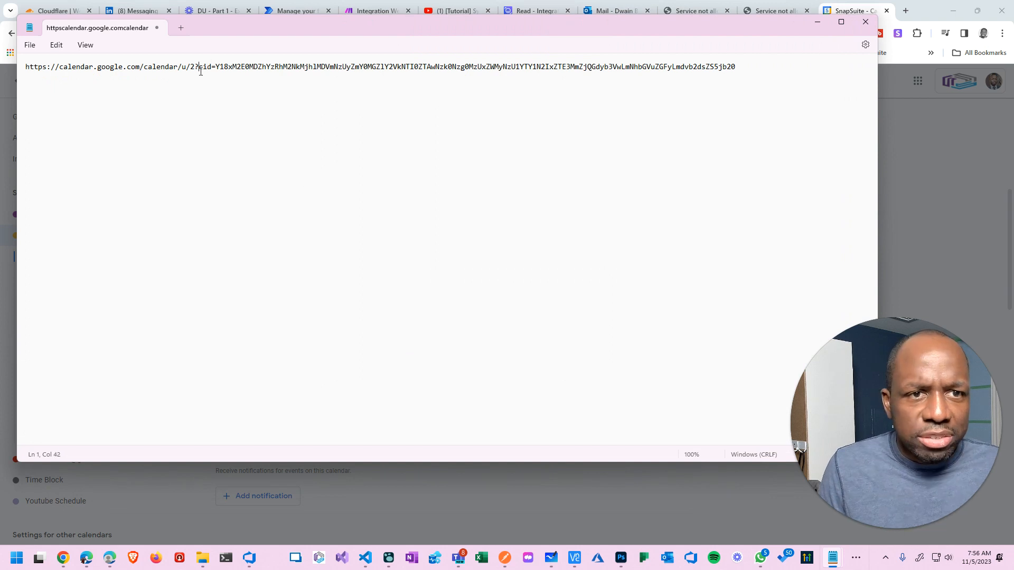
left_click_drag(215, 66, 803, 79)
key("ctrl+c")
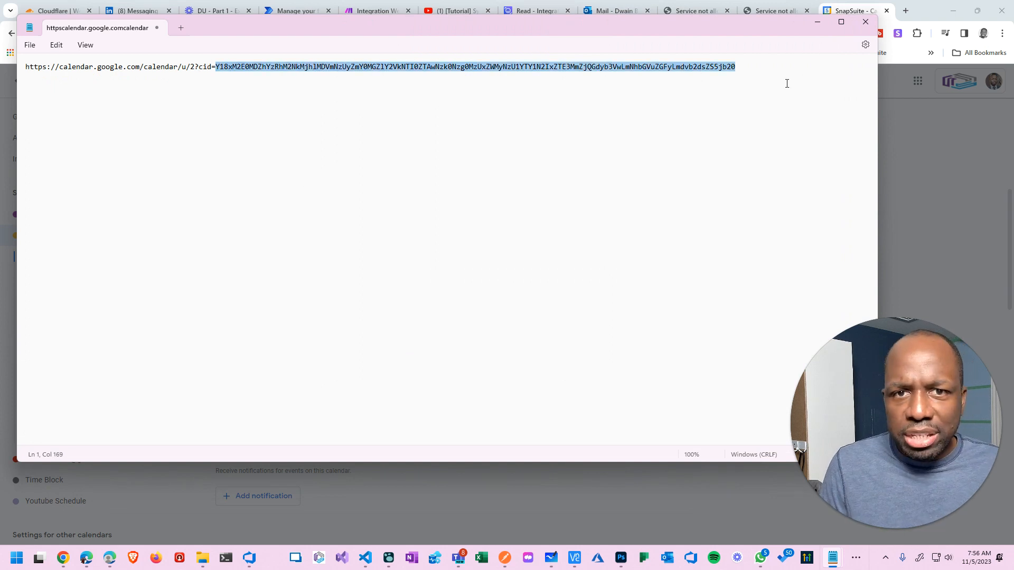
left_click(951, 75)
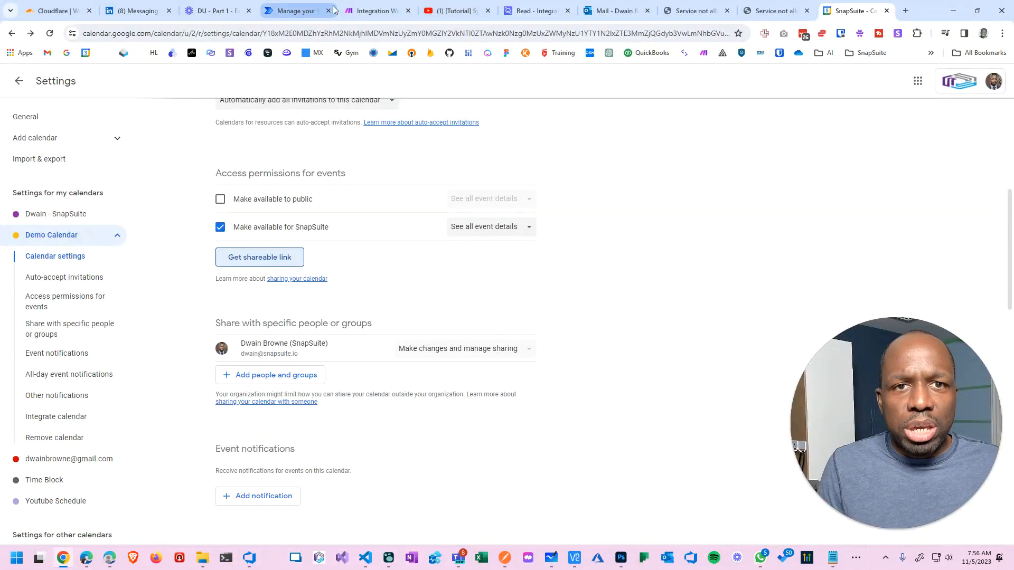
Paste the Demo Calendar's ID into the Google Calendar module's Calendar ID field and confirm.
left_click(372, 11)
left_click_drag(845, 421, 718, 410)
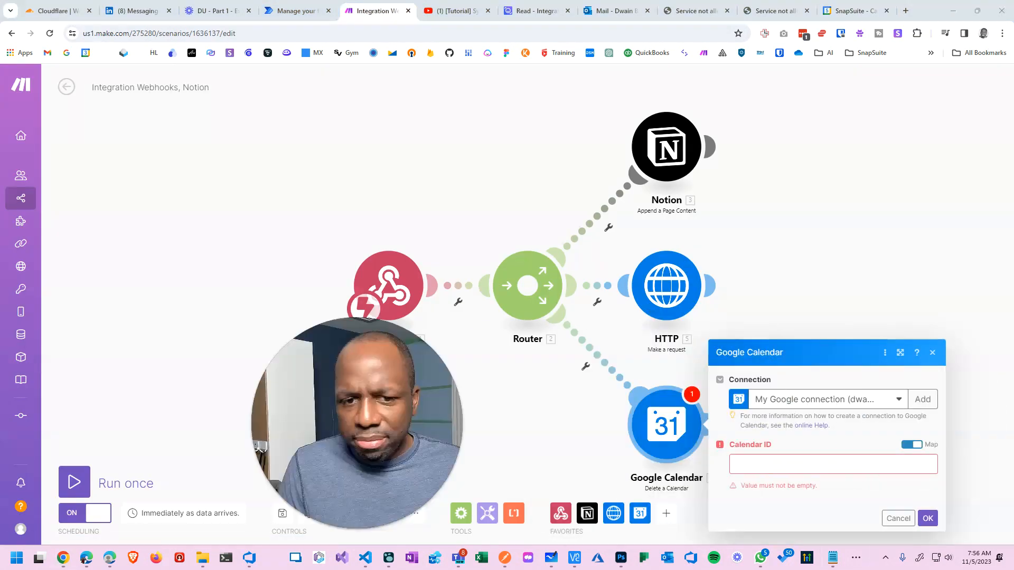
left_click(759, 467)
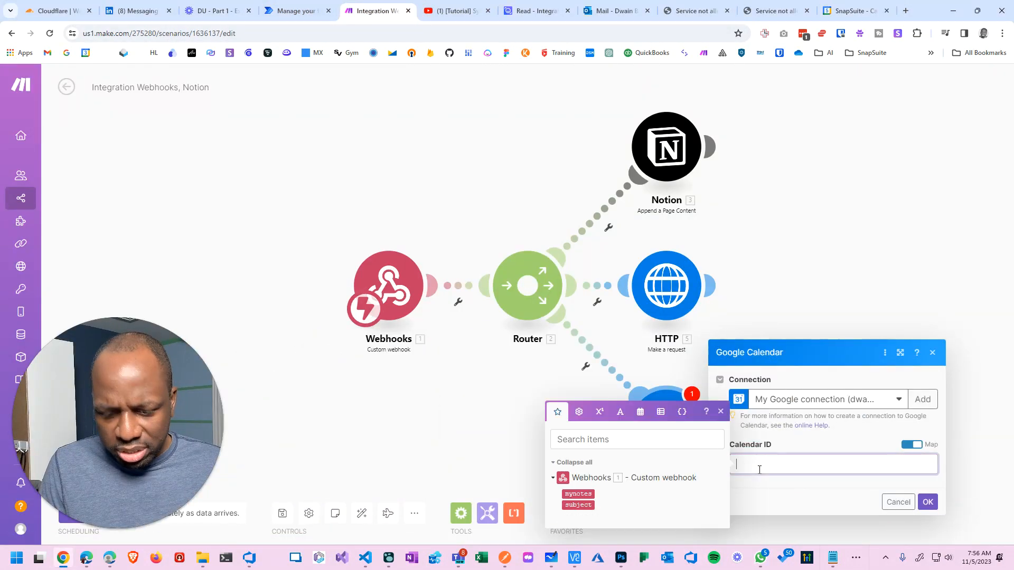
key("ctrl+v")
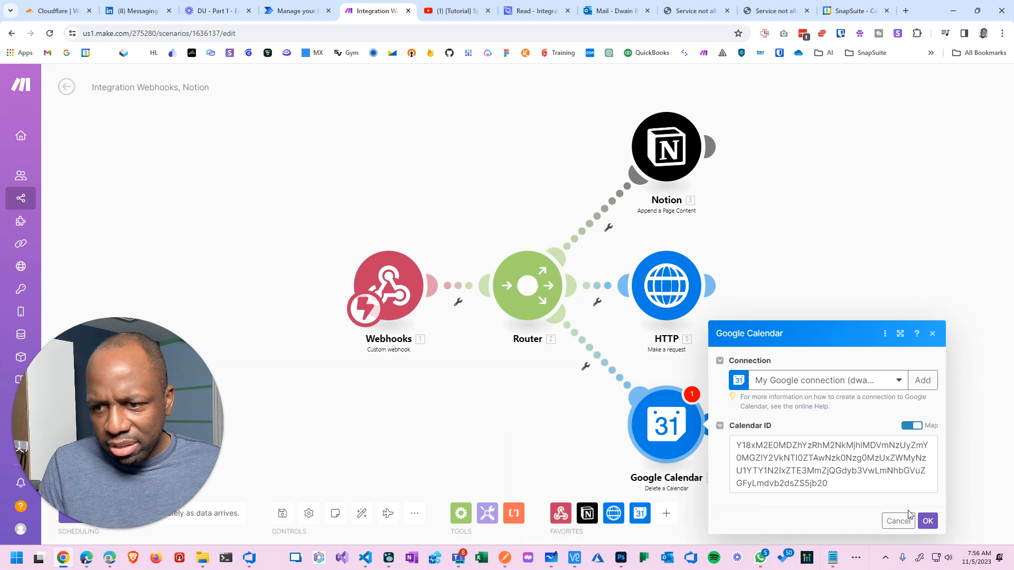
left_click(928, 521)
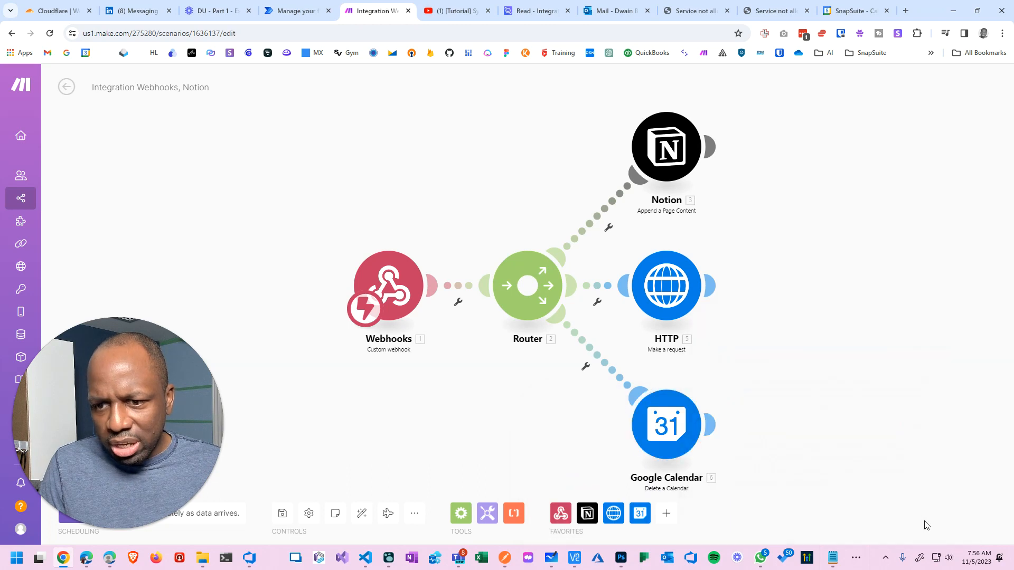
Reopen the Google Calendar module to check the saved Calendar ID.
left_click(670, 440)
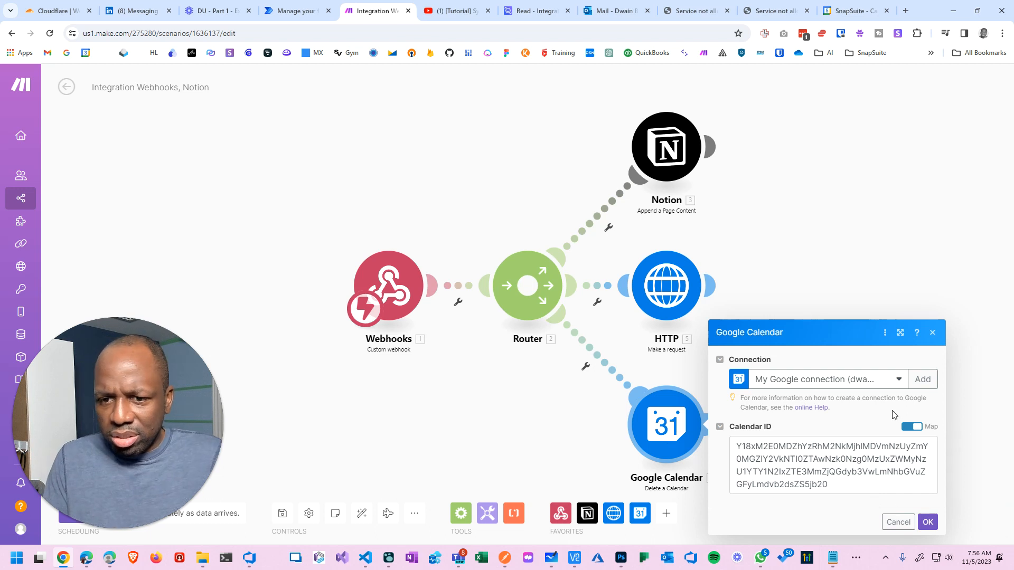
left_click(928, 521)
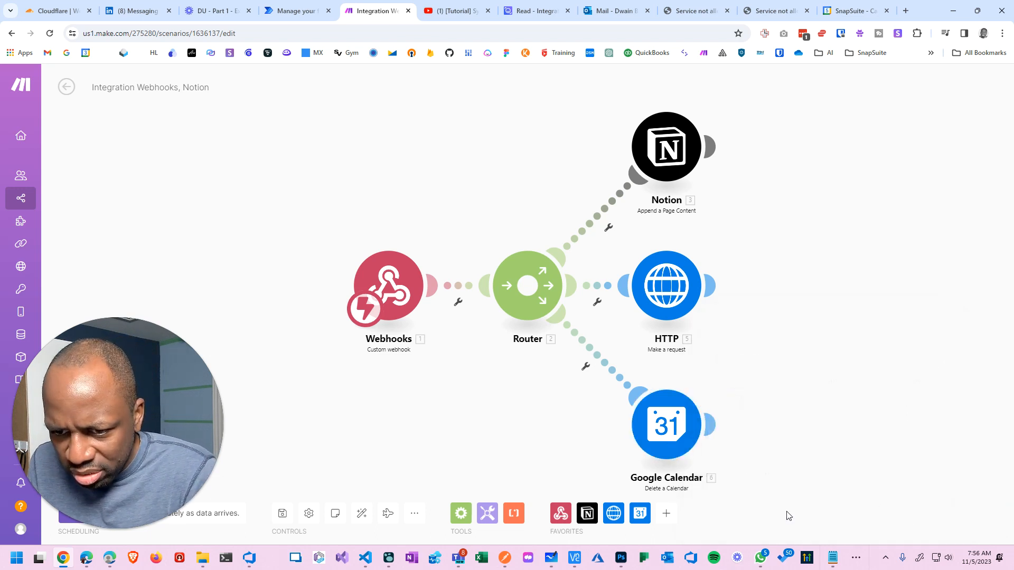
scroll(672, 460, "down", 5)
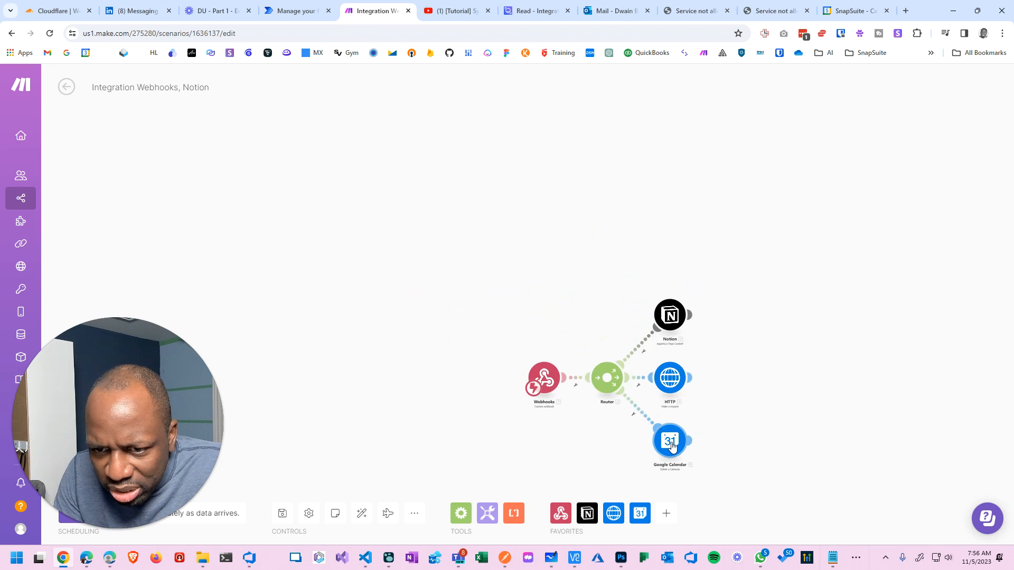
scroll(670, 441, "up", 7)
scroll(670, 435, "down", 1)
left_click(669, 436)
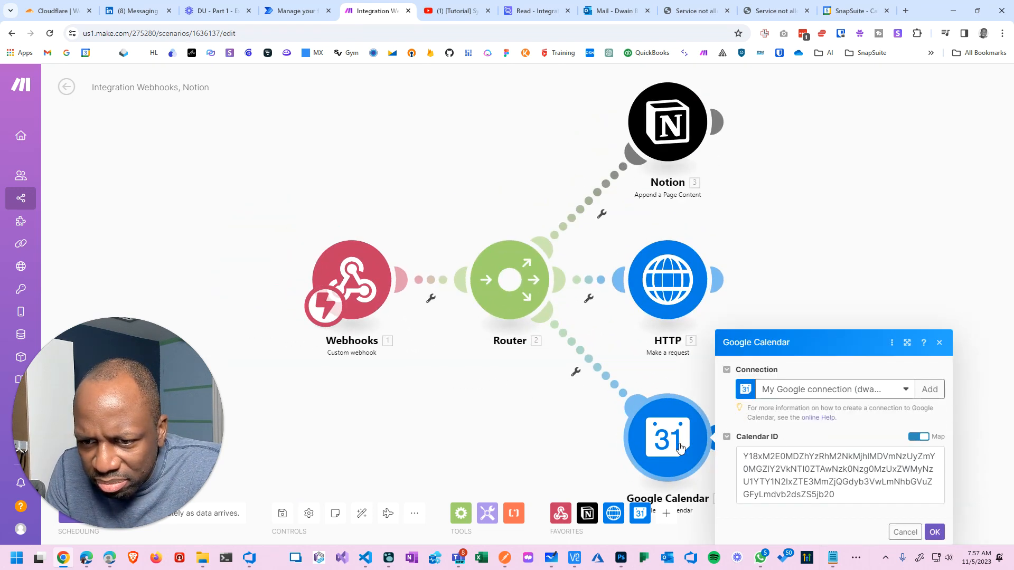
Delete the Google Calendar module and add a Google Calendar 'Update an Event' module on a new Router route.
right_click(680, 448)
left_click(690, 531)
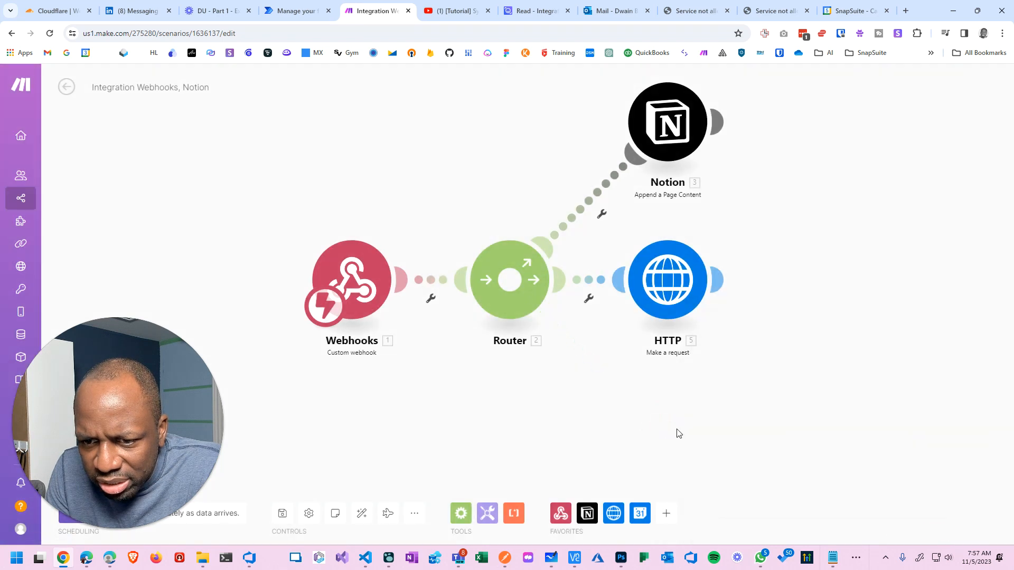
left_click(509, 279)
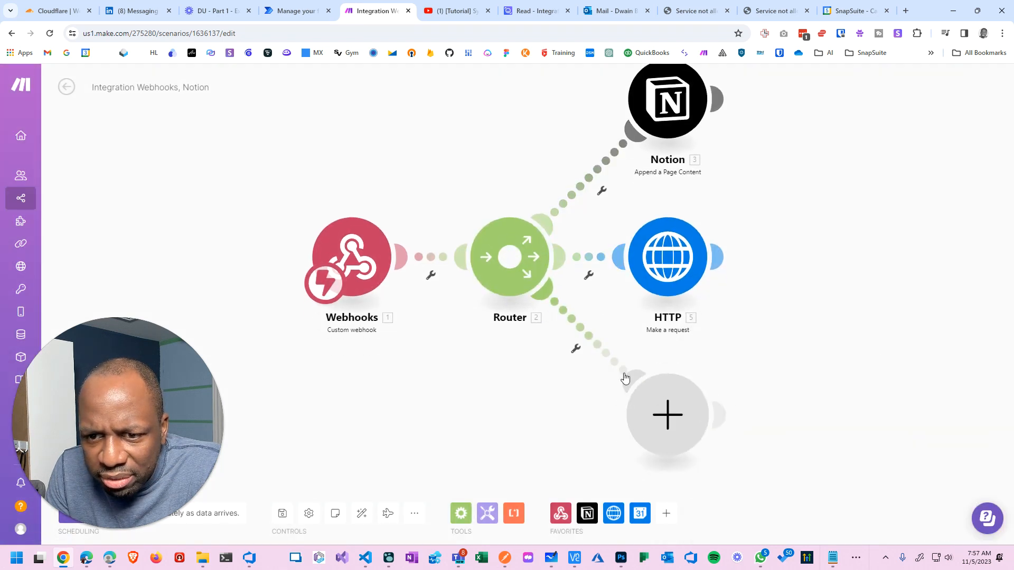
left_click(673, 426)
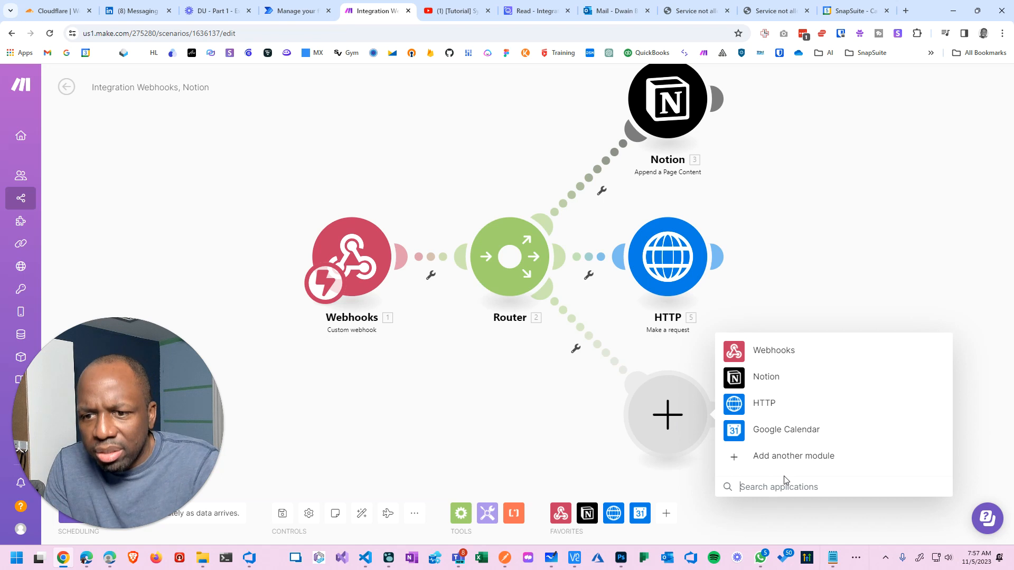
type("calendar")
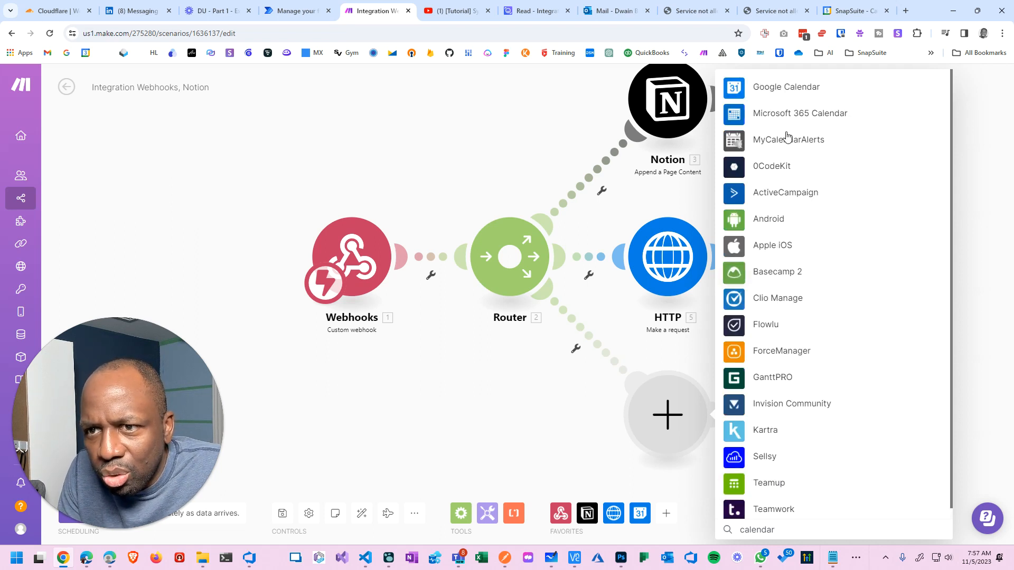
left_click(779, 87)
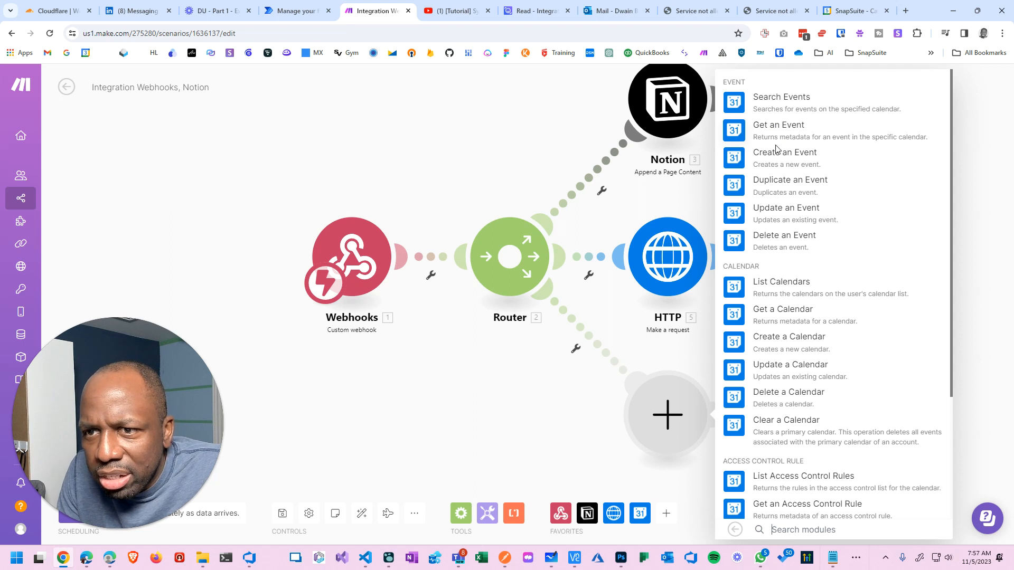
left_click(788, 210)
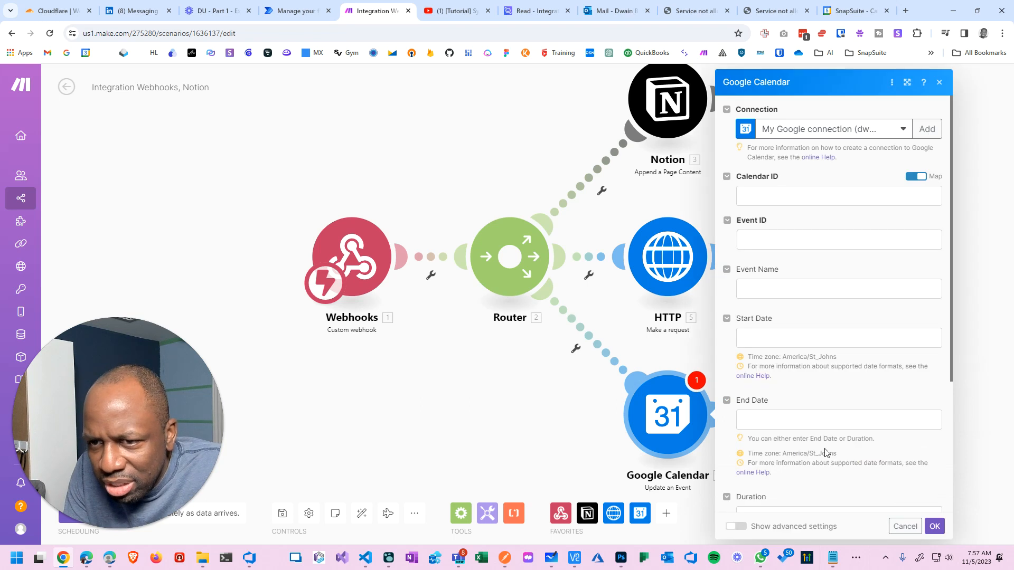
Paste the Demo Calendar's ID into the Update an Event module's Calendar ID field.
left_click(799, 195)
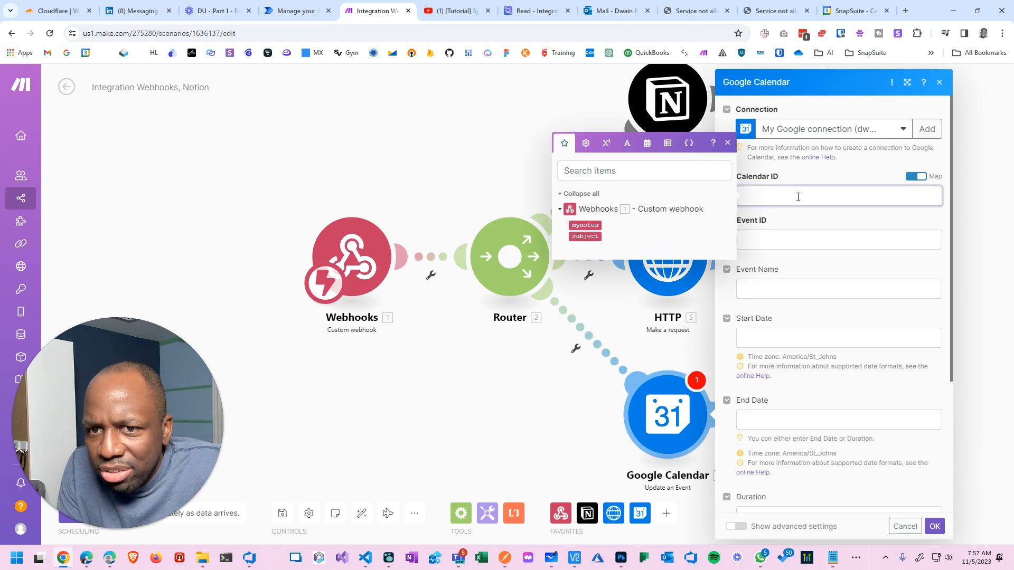
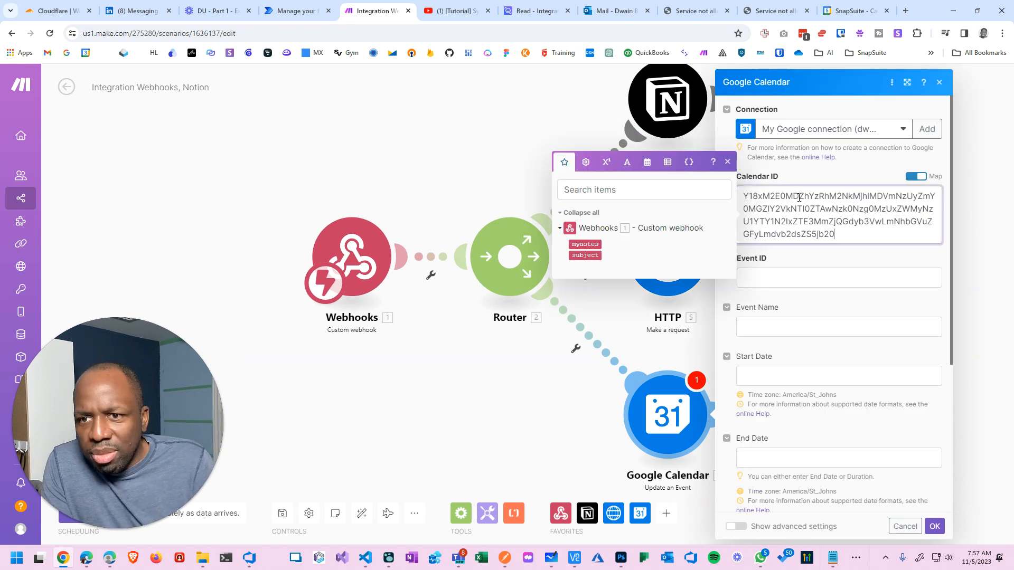
left_click(805, 279)
left_click(799, 324)
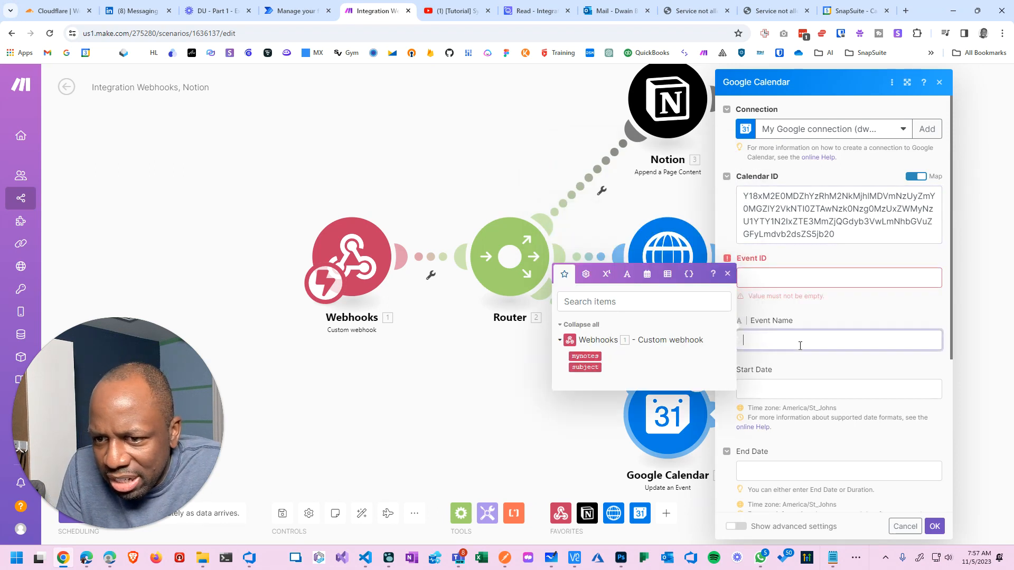
scroll(798, 392, "down", 3)
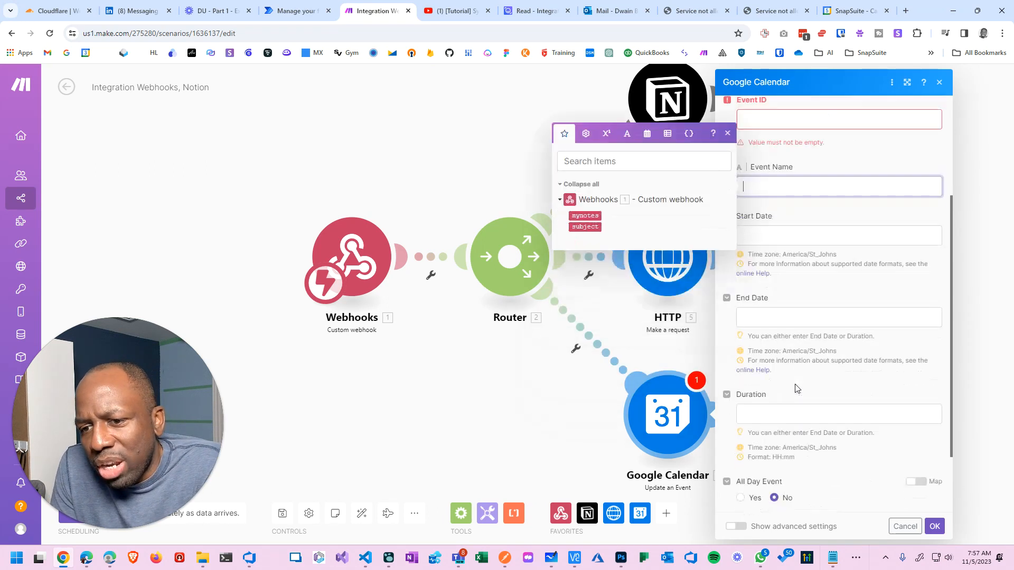
scroll(792, 363, "down", 2)
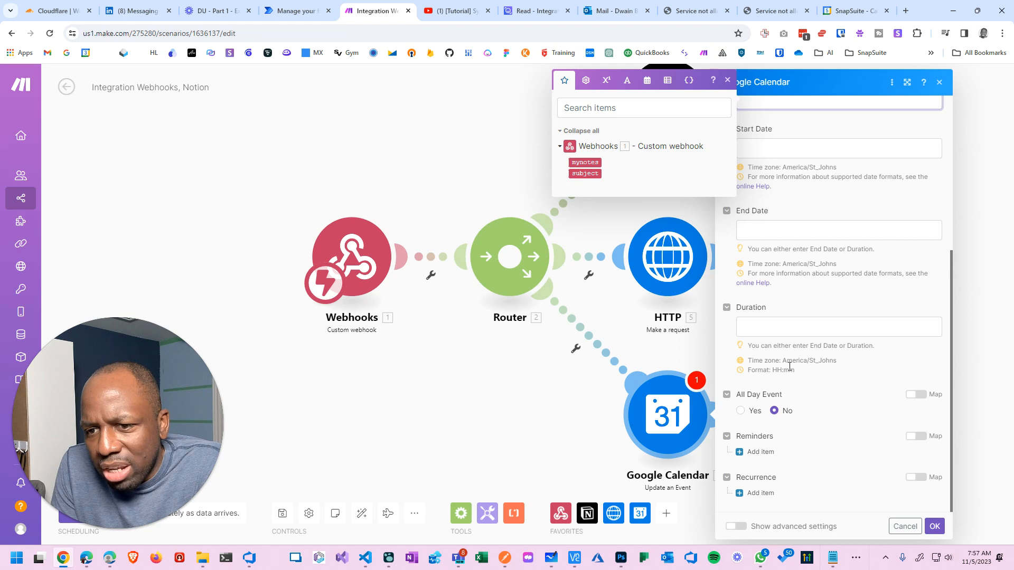
scroll(811, 210, "up", 5)
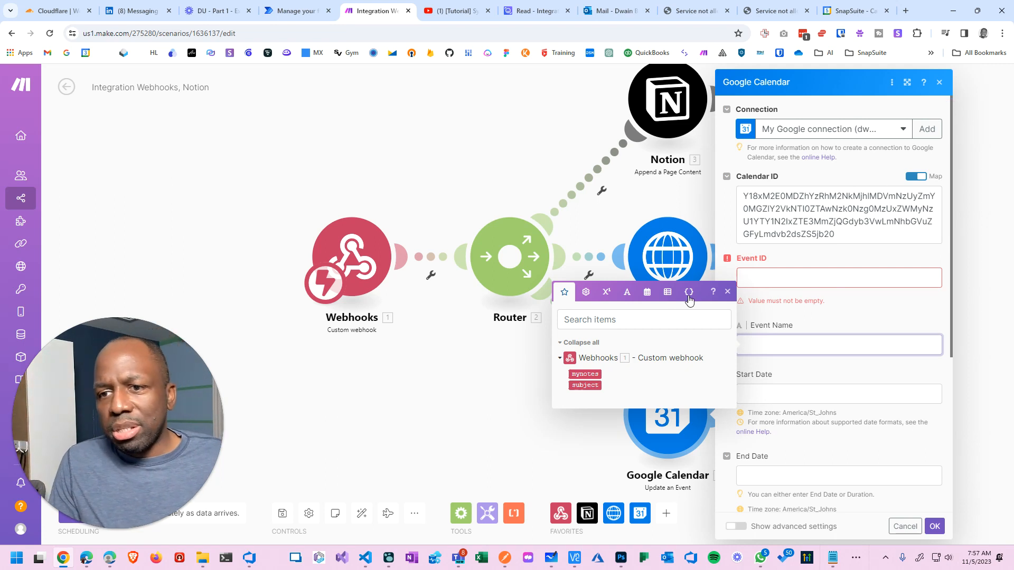
Look over the Event ID and other Update an Event fields, dismissing the mapping popup.
left_click(771, 278)
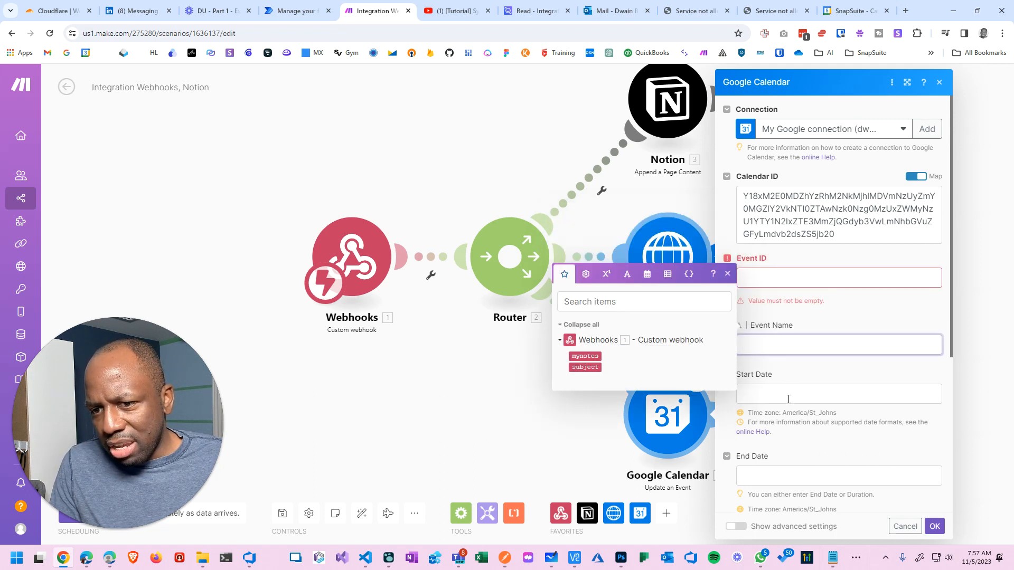
scroll(798, 395, "down", 2)
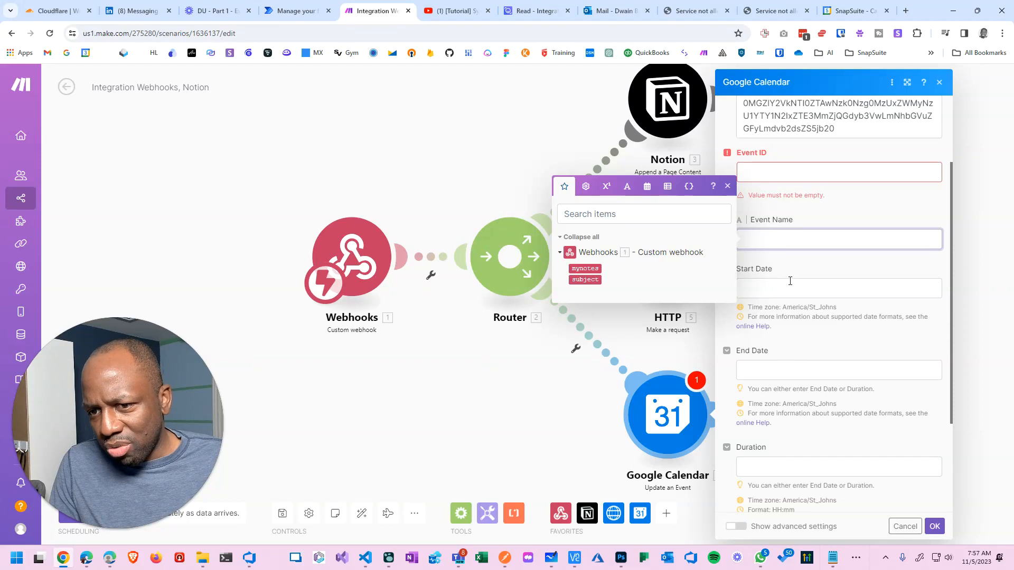
scroll(791, 362, "down", 3)
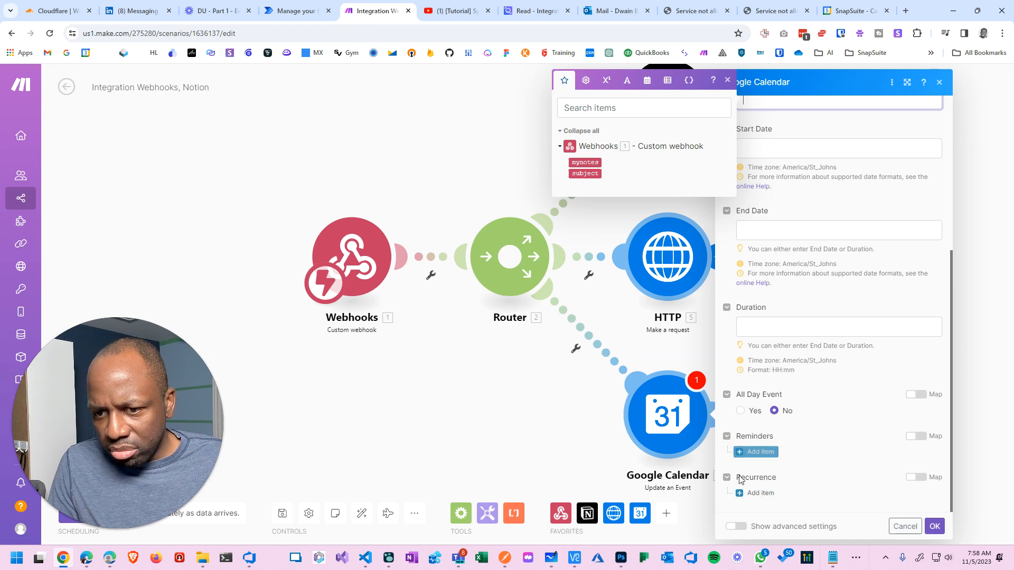
scroll(729, 370, "up", 3)
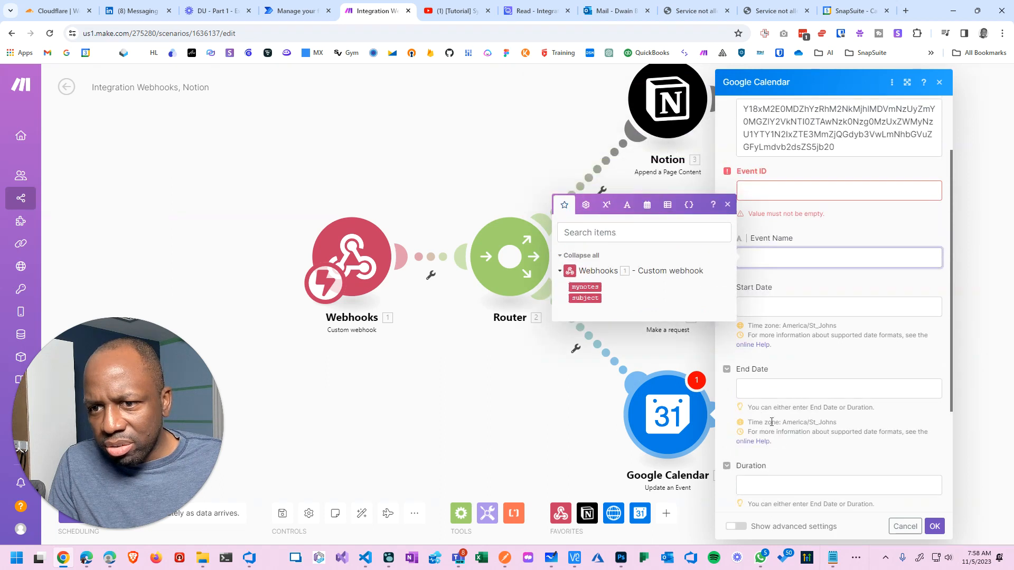
left_click(881, 226)
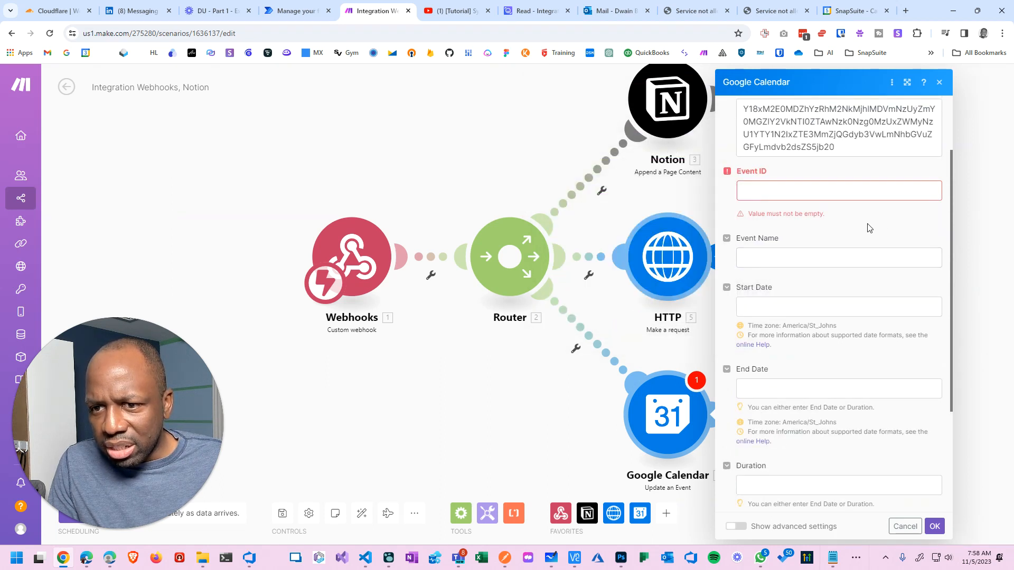
scroll(869, 227, "up", 2)
scroll(867, 227, "down", 3)
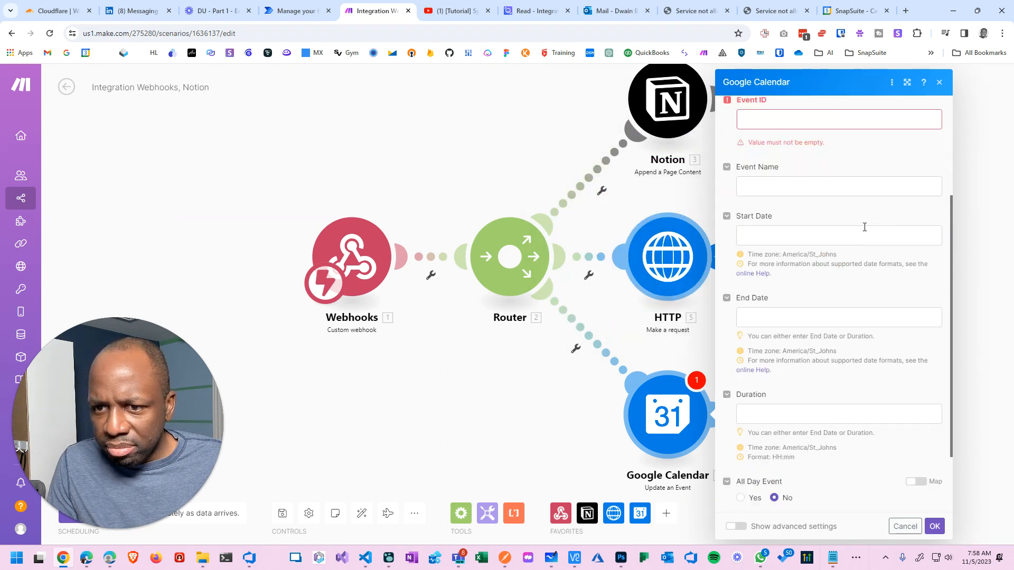
scroll(865, 228, "down", 2)
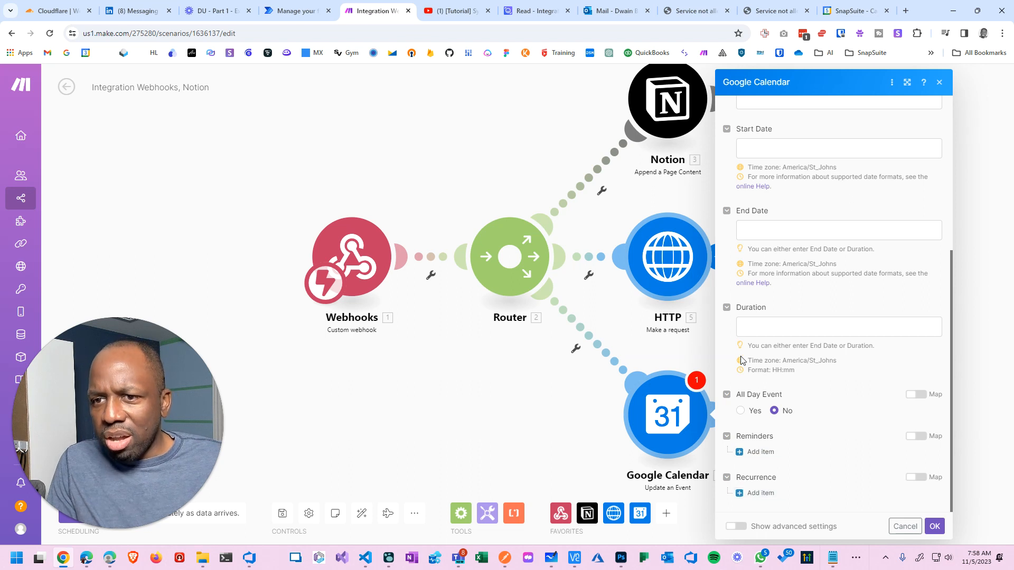
scroll(742, 361, "up", 5)
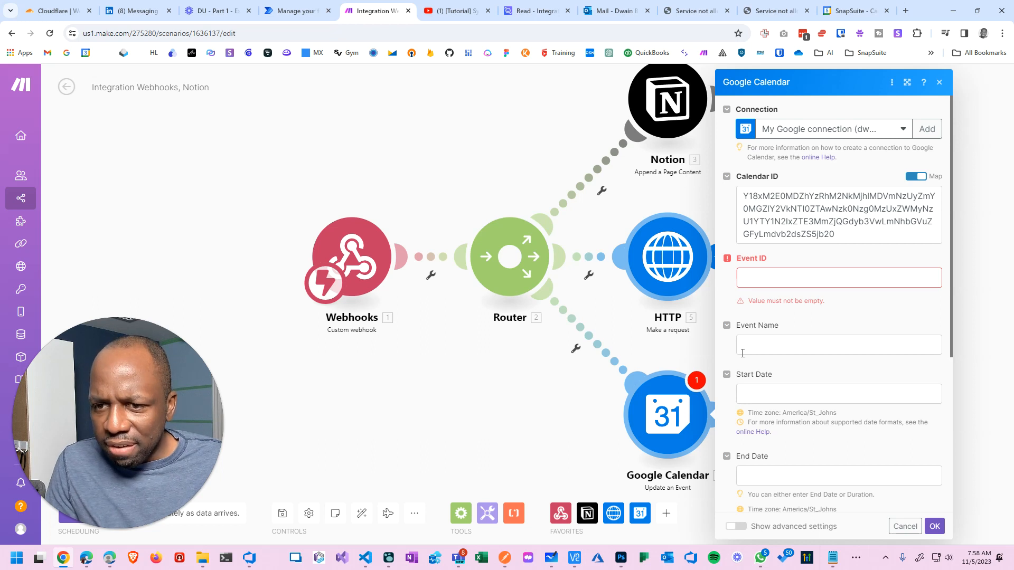
scroll(796, 345, "down", 3)
scroll(795, 349, "down", 2)
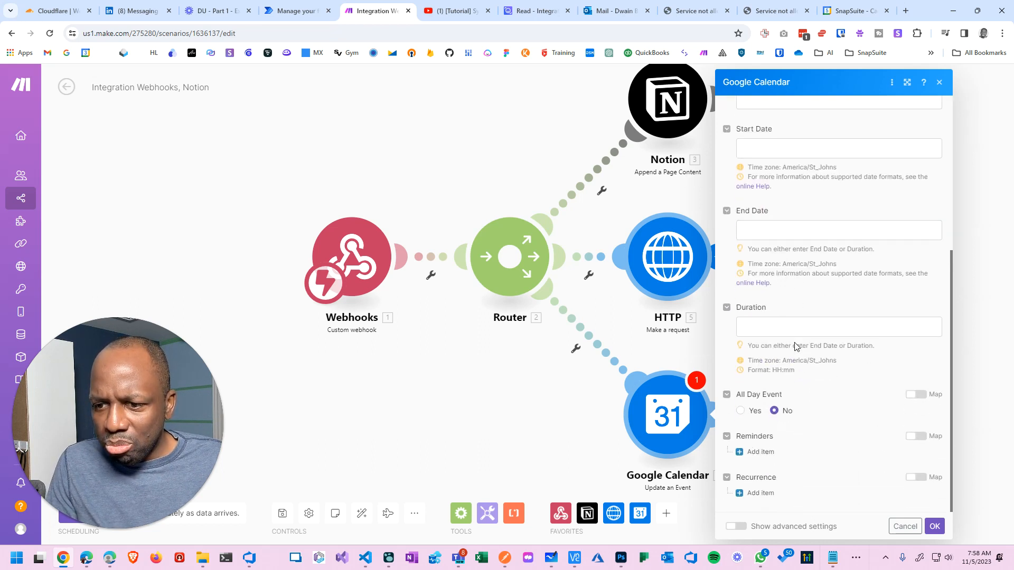
Discard the Update an Event settings and delete that Google Calendar module.
left_click(905, 527)
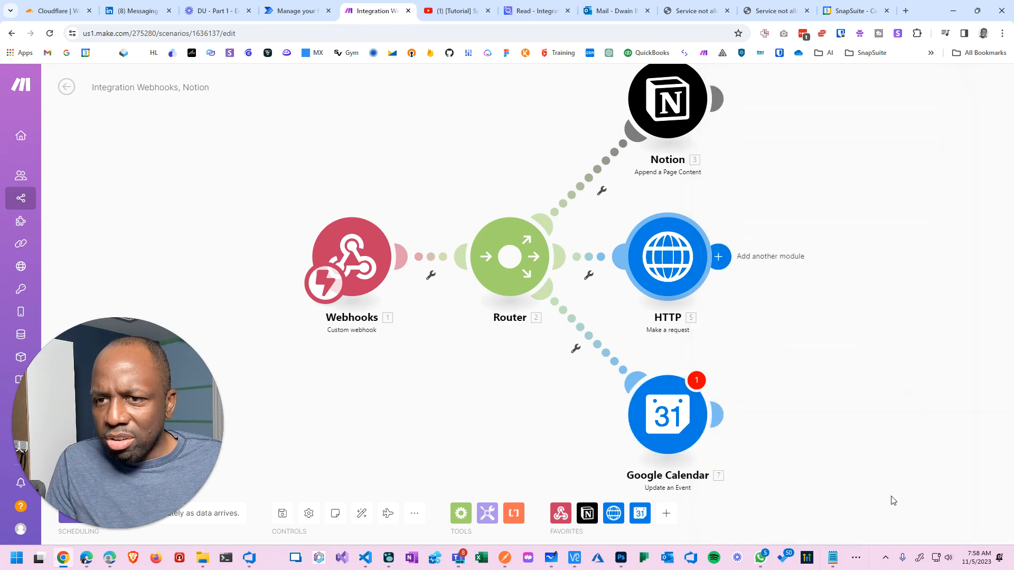
left_click(677, 407)
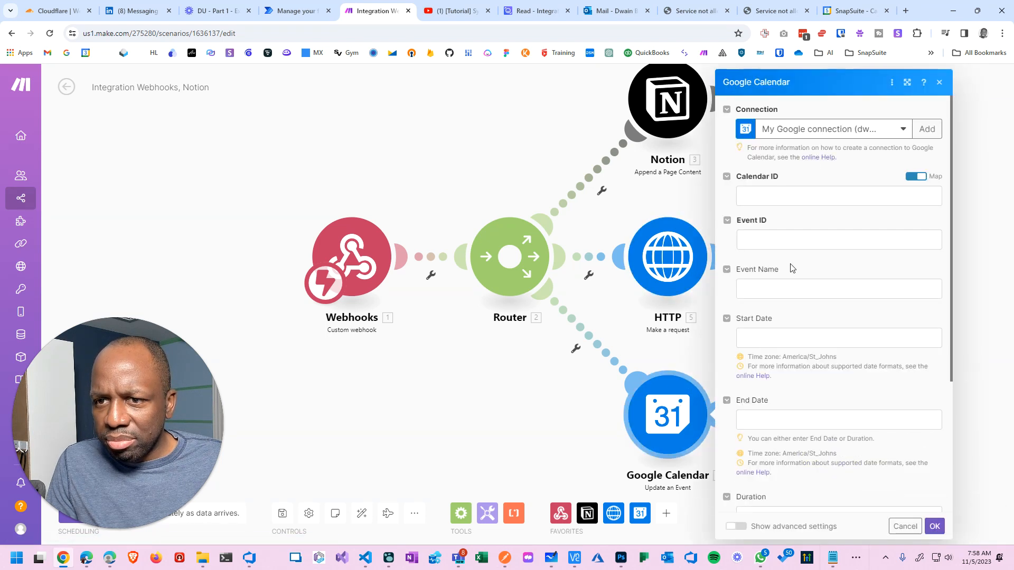
right_click(679, 430)
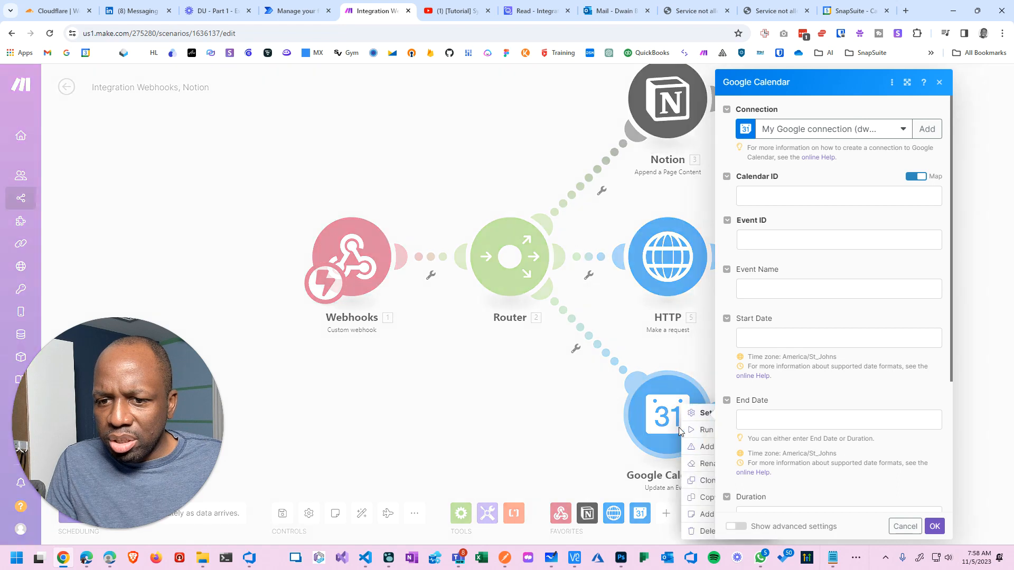
left_click(697, 520)
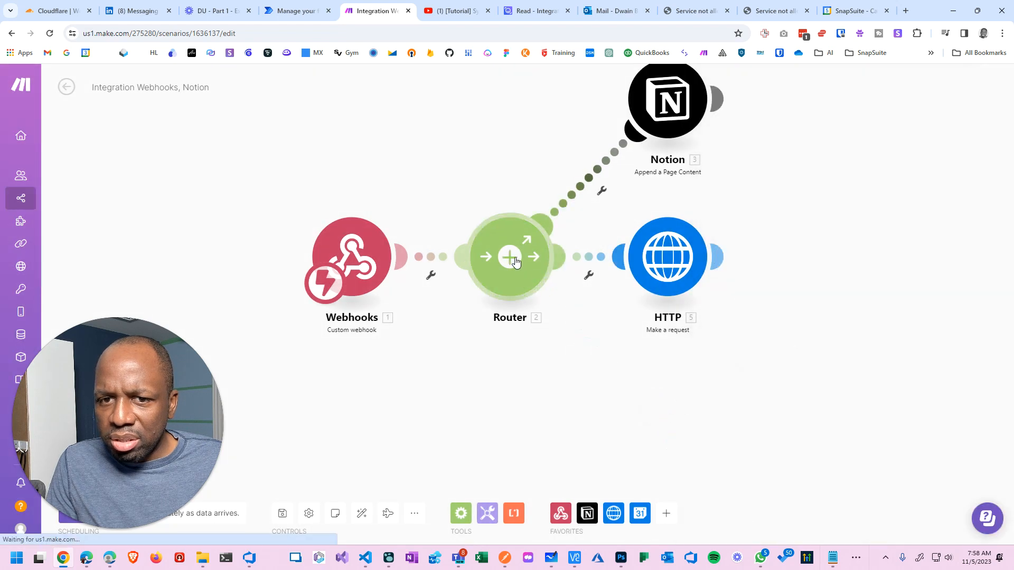
Add a new router route holding a Google Calendar Create an Event module.
left_click(510, 257)
left_click(667, 414)
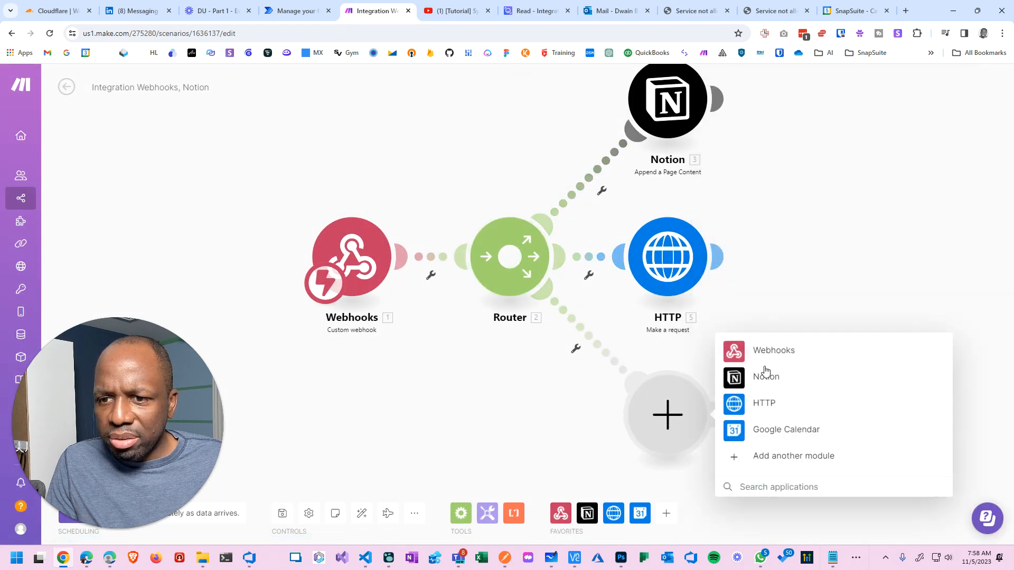
left_click(777, 430)
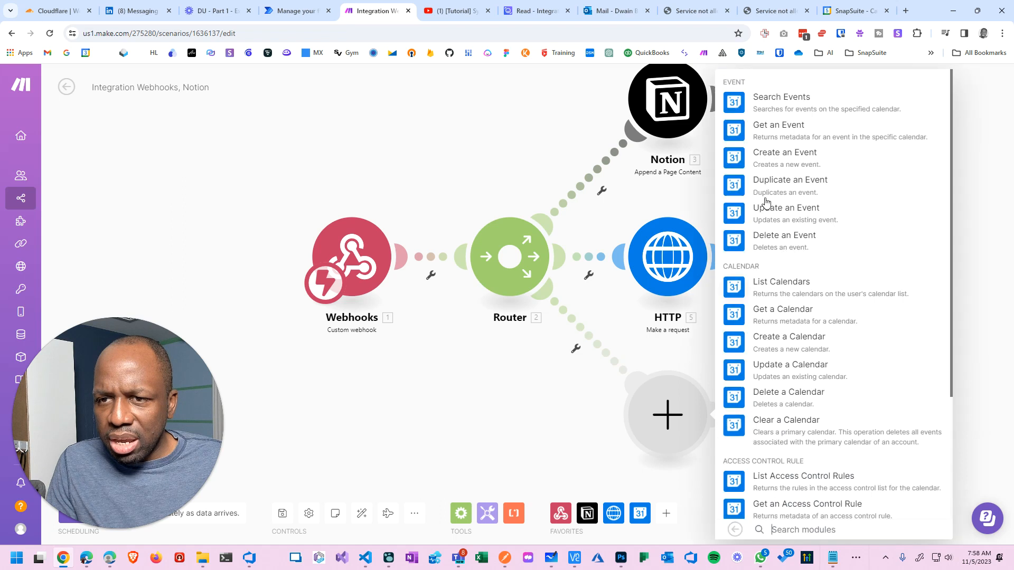
left_click(773, 158)
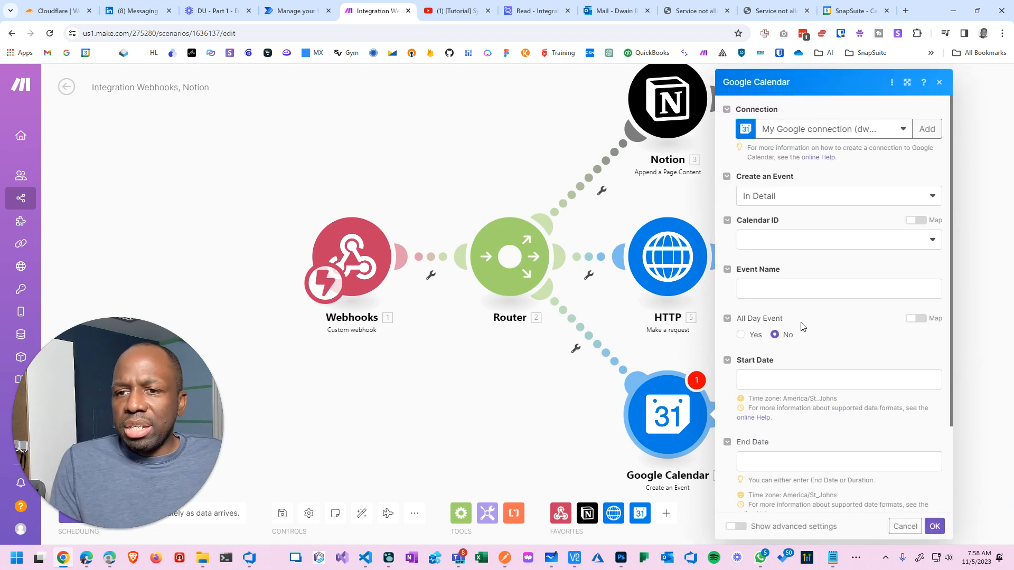
Pick Demo Calendar as the Calendar ID and map the webhook's subject into Event Name.
left_click(798, 242)
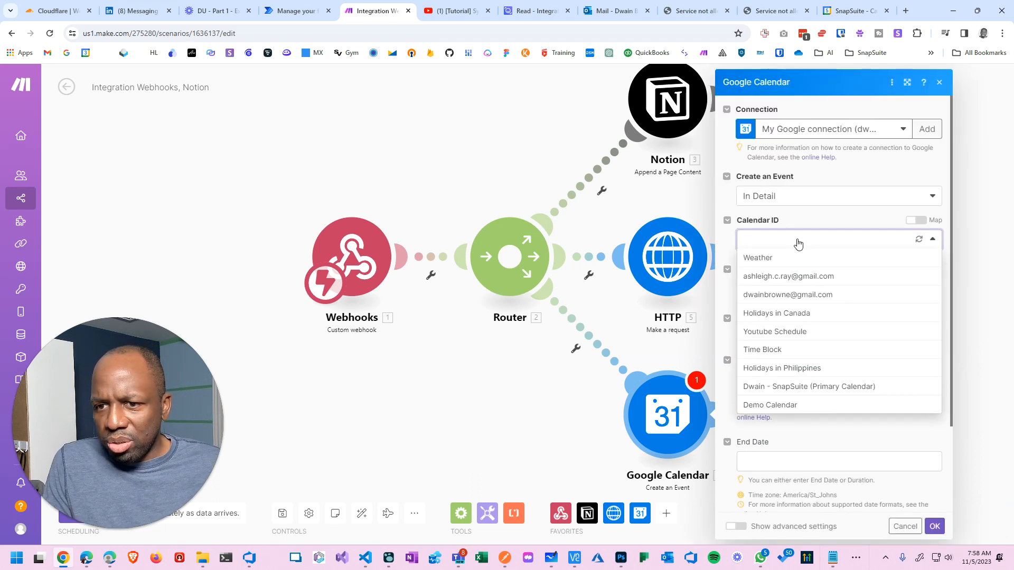
left_click(779, 406)
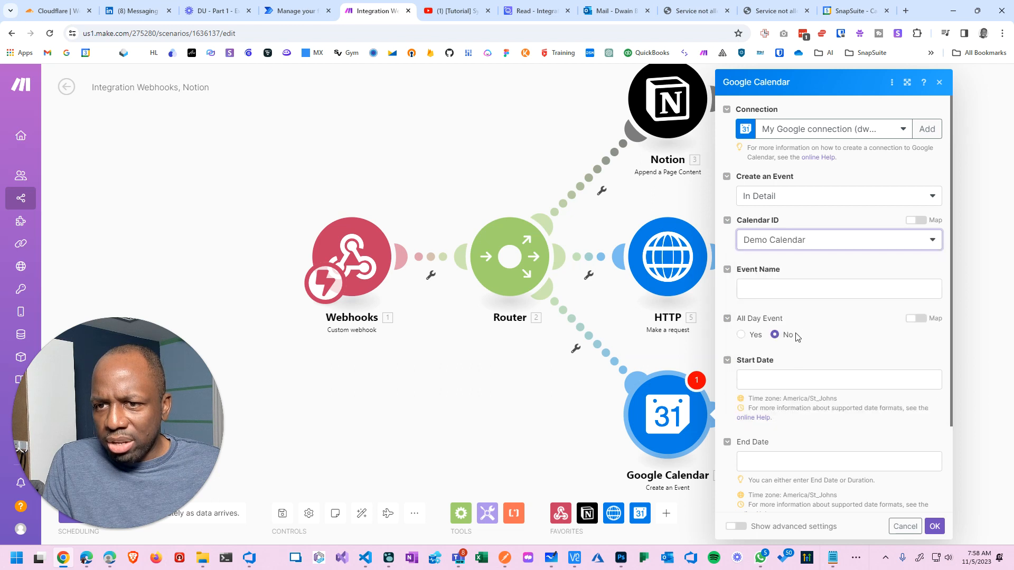
left_click(806, 289)
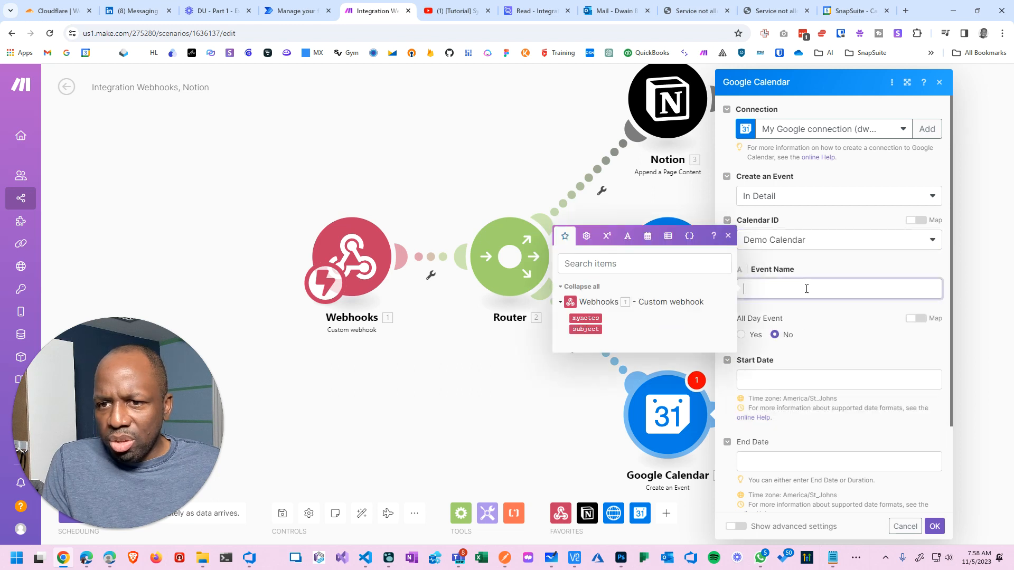
left_click(585, 329)
left_click(756, 376)
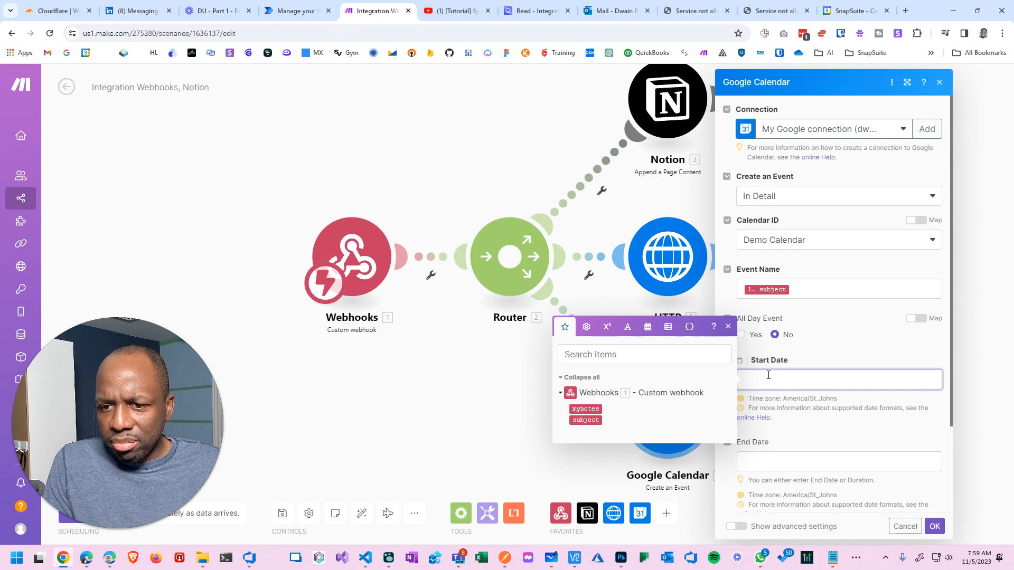
left_click(587, 327)
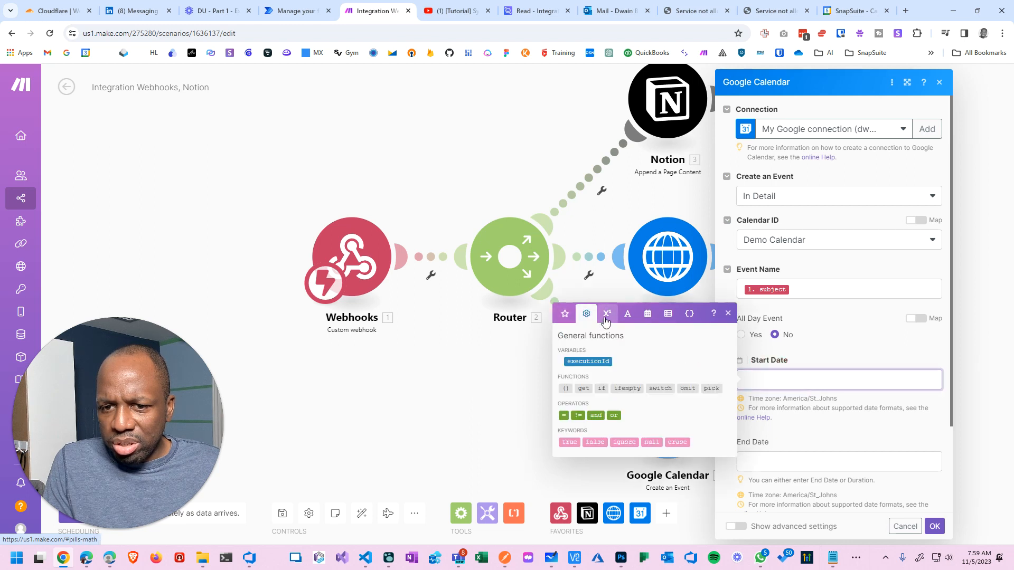
Set the event's Start Date to now using the date and time functions.
left_click(607, 319)
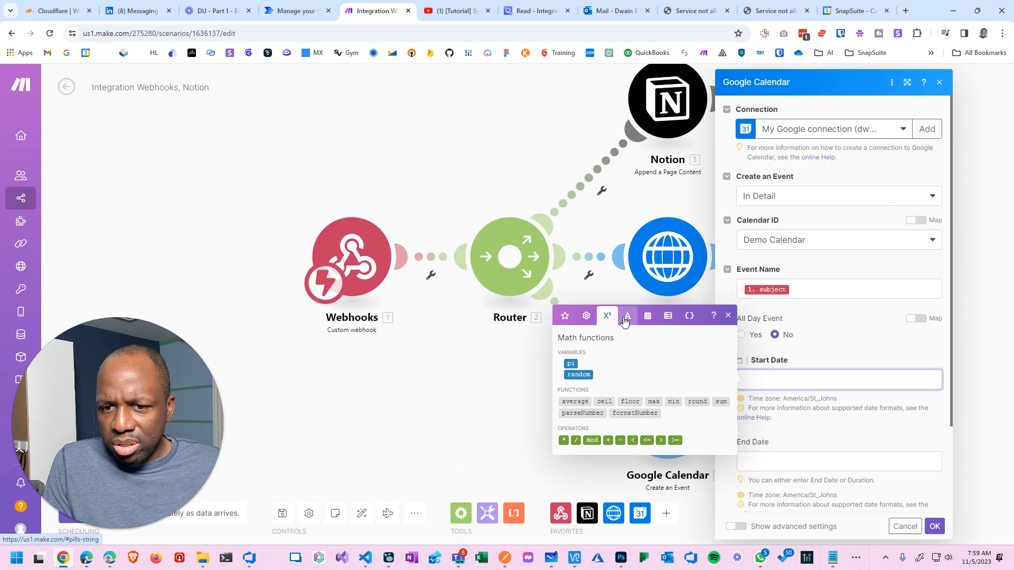
left_click(625, 317)
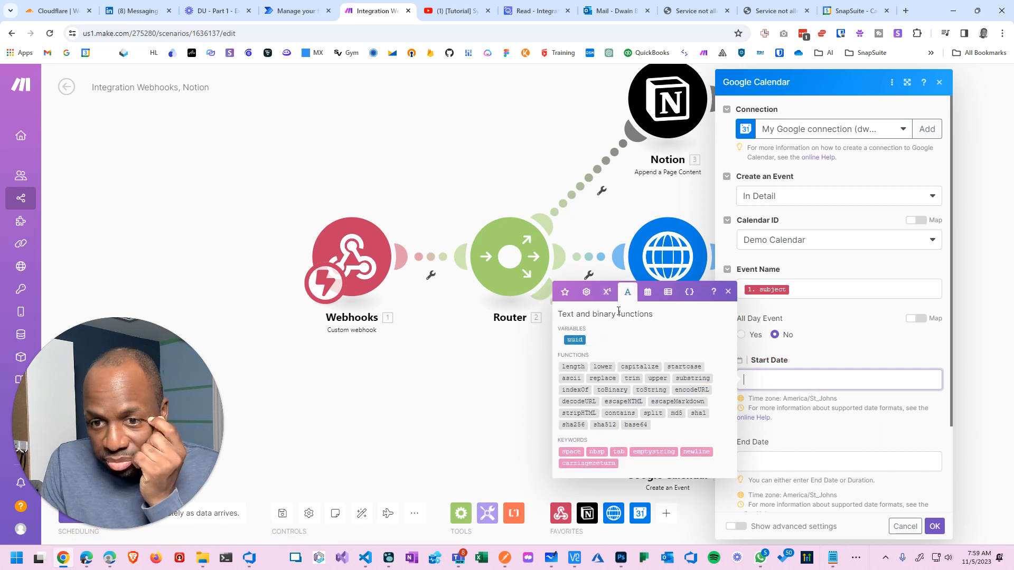
left_click(648, 297)
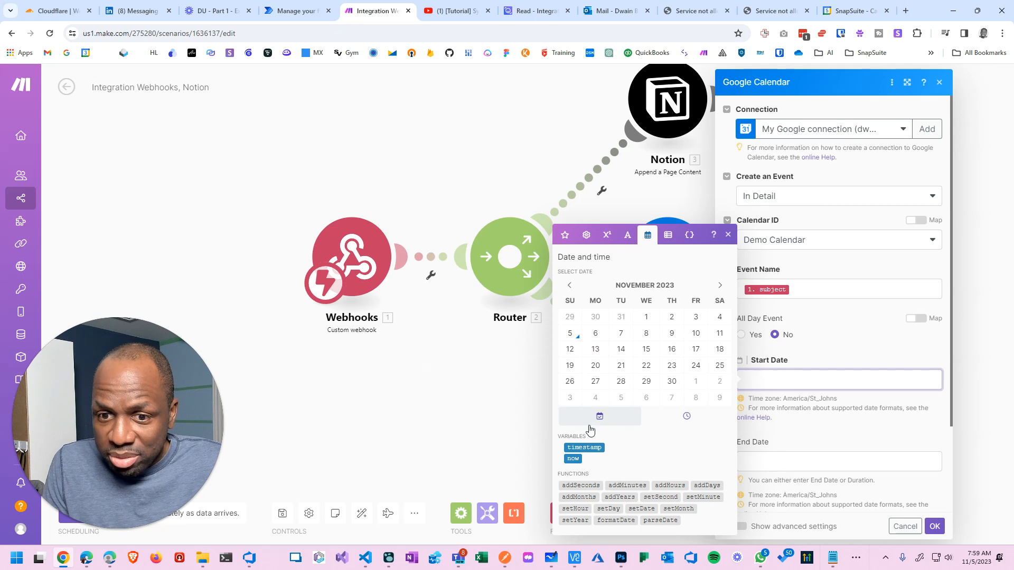
left_click(573, 460)
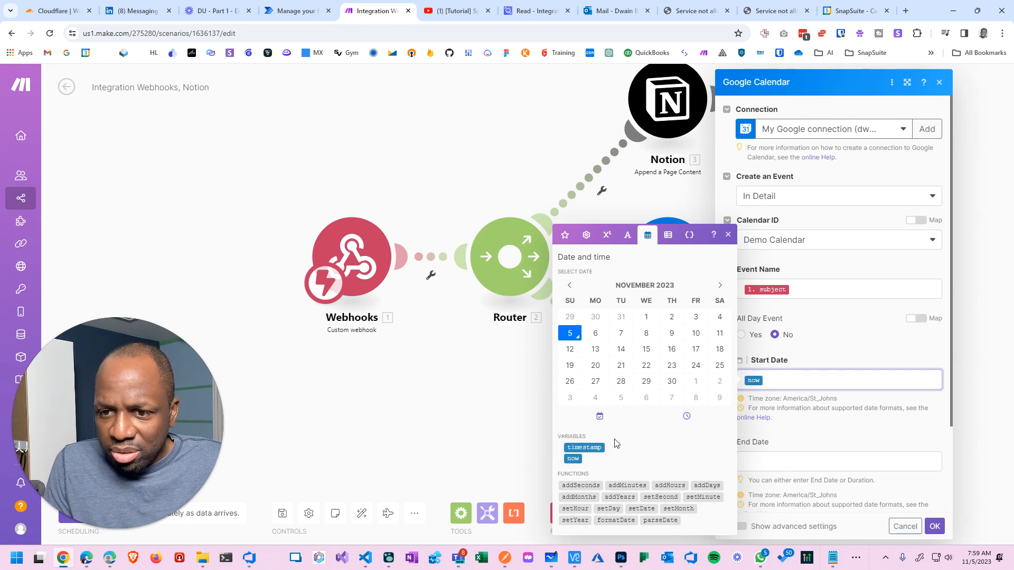
Set the End Date to addHours(now; 1) so the event lasts one hour.
left_click(745, 461)
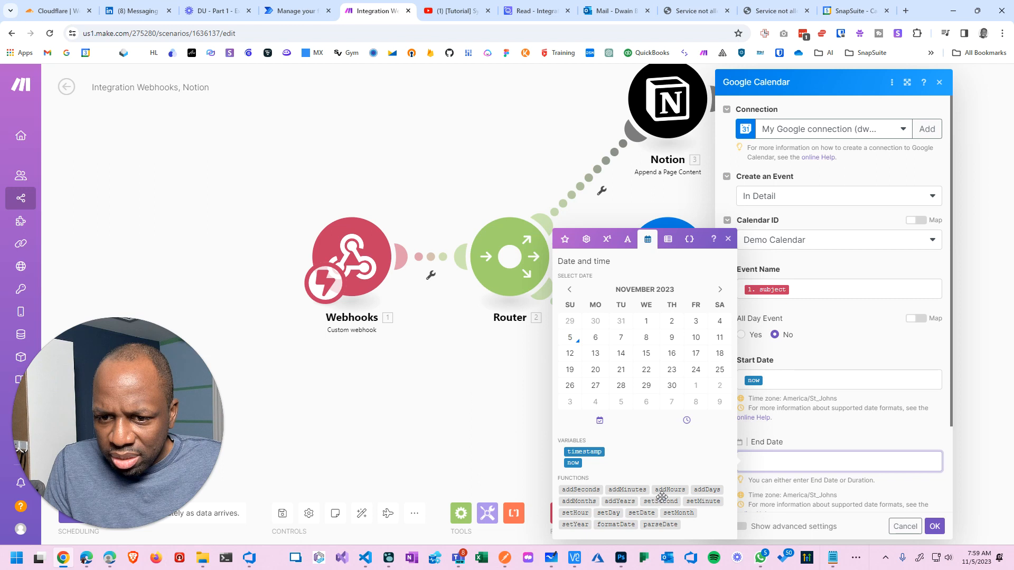
mouse_move(668, 491)
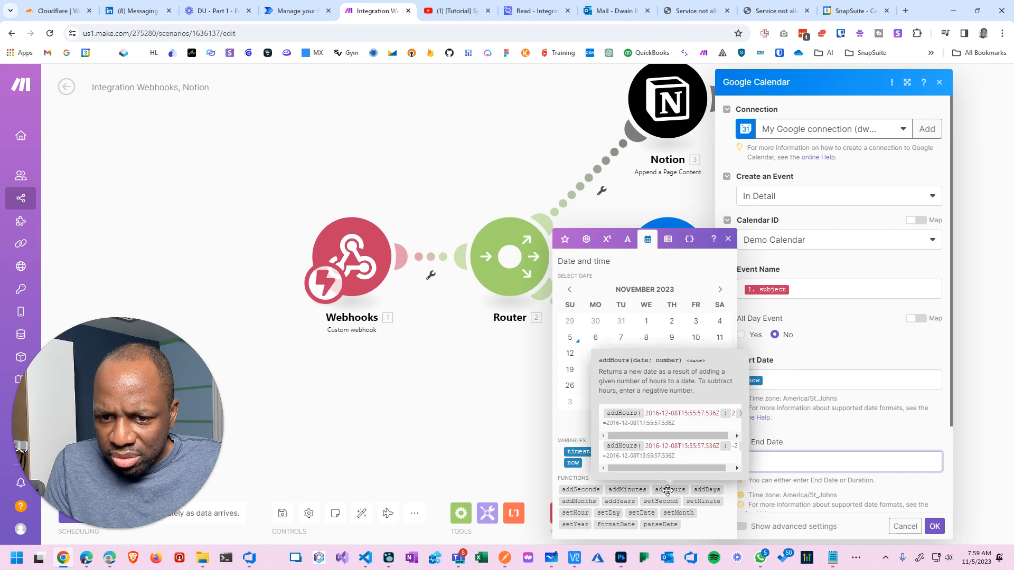
left_click(668, 491)
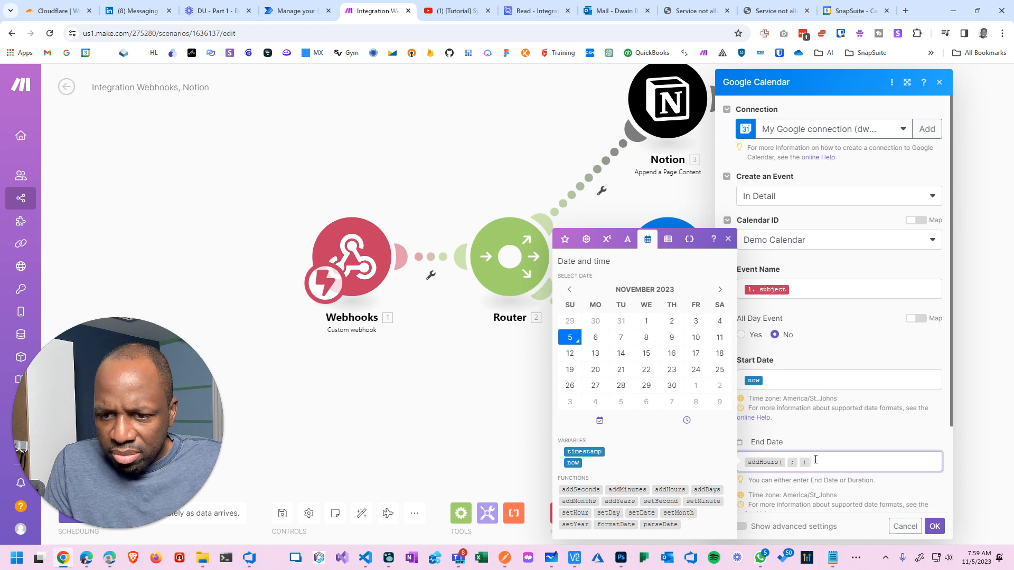
key("BackSpace")
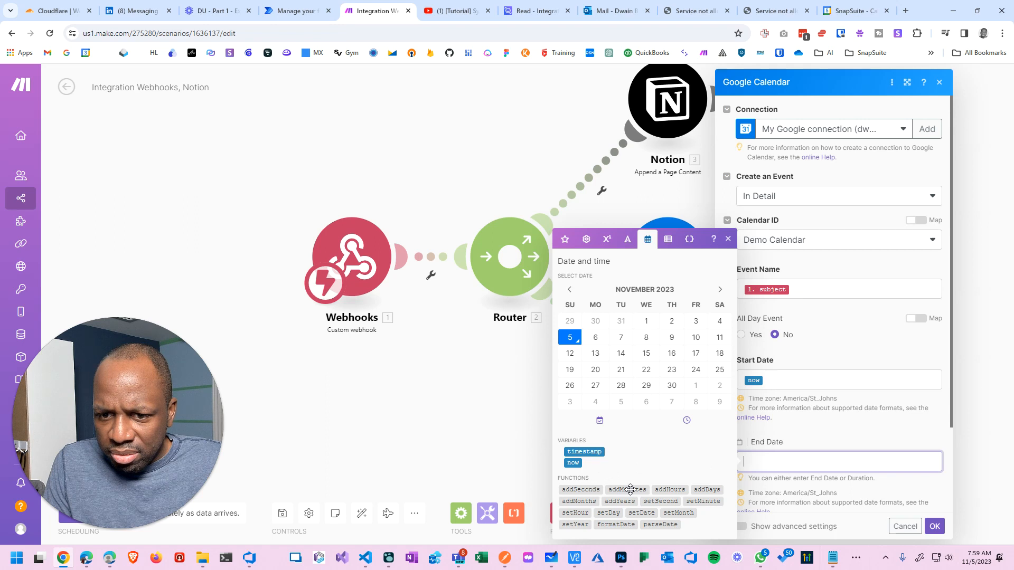
left_click(661, 489)
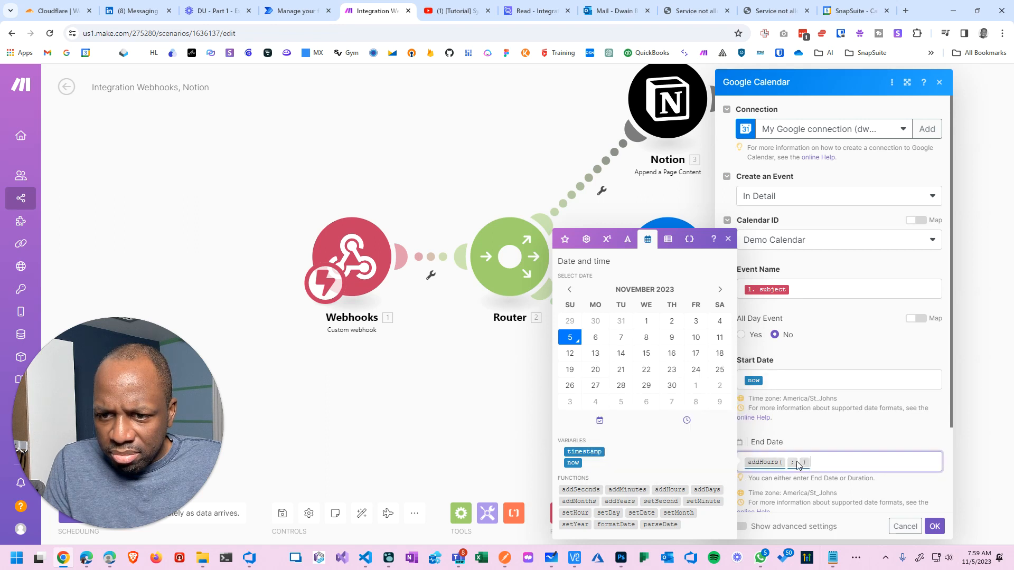
key("BackSpace")
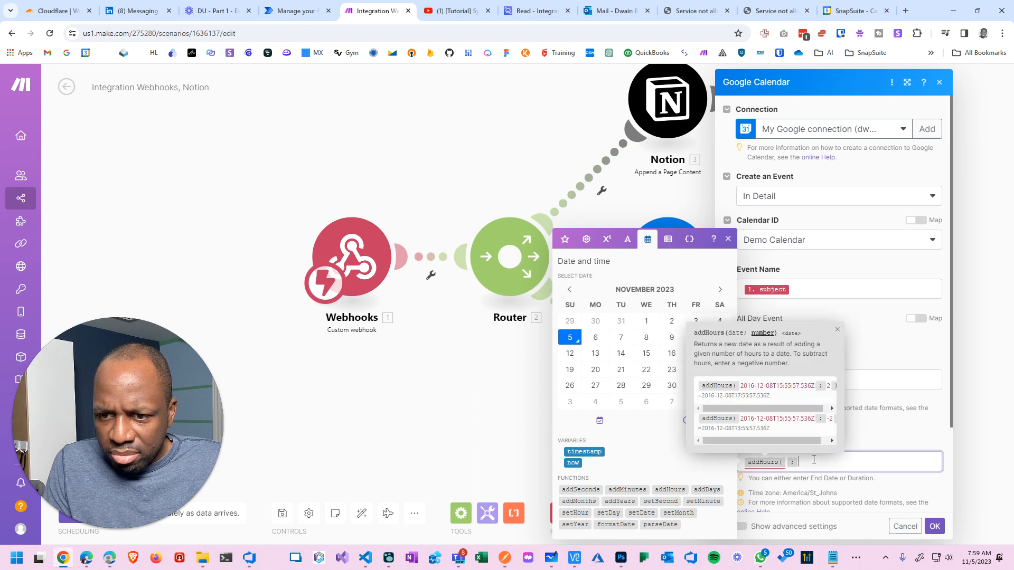
key("BackSpace")
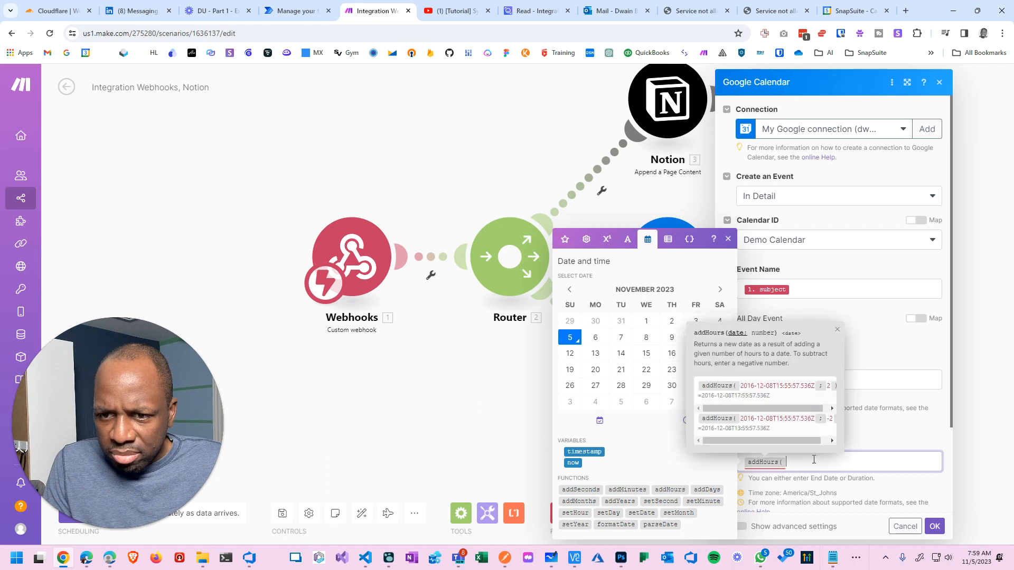
left_click(573, 464)
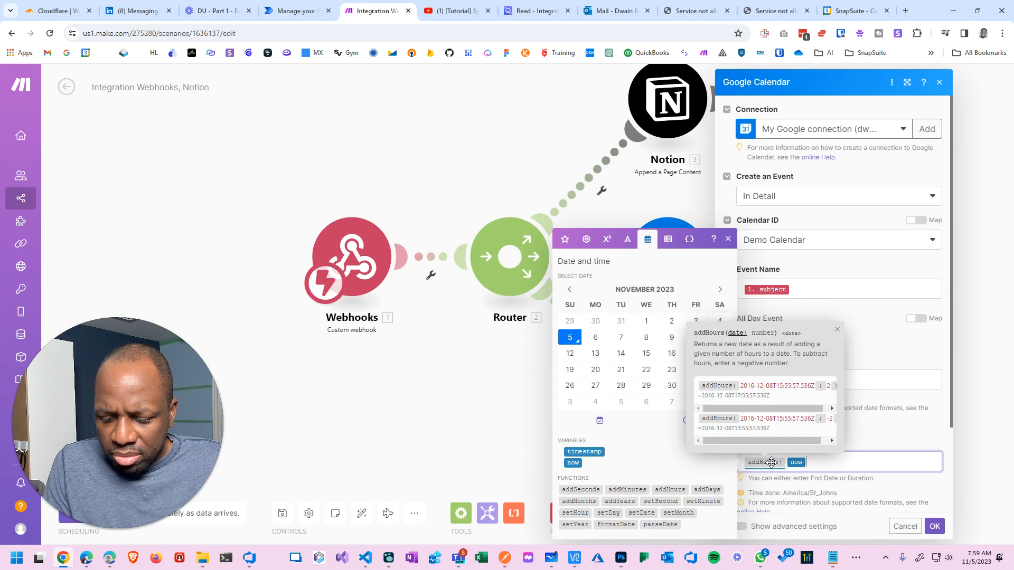
type(")")
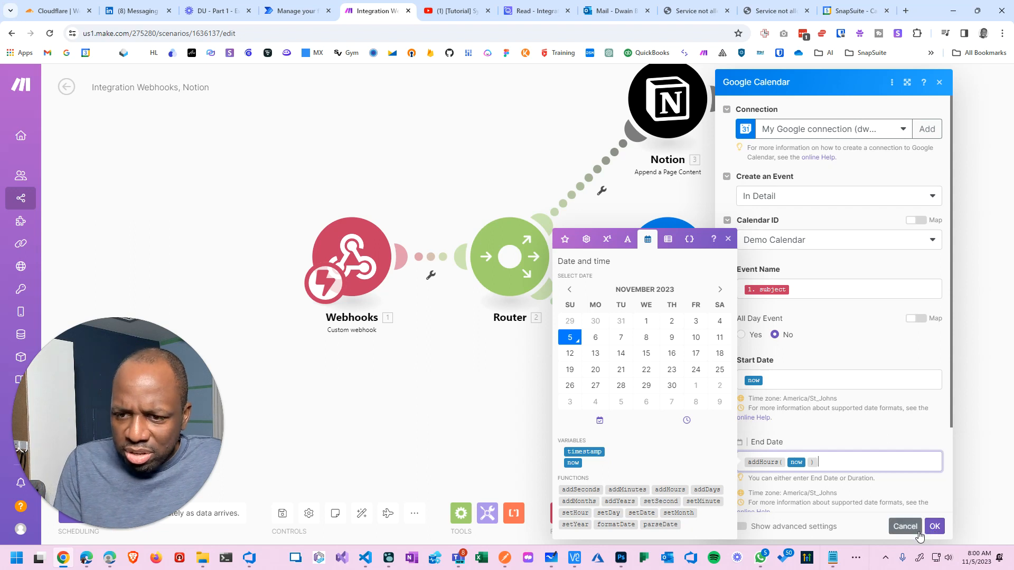
key("BackSpace")
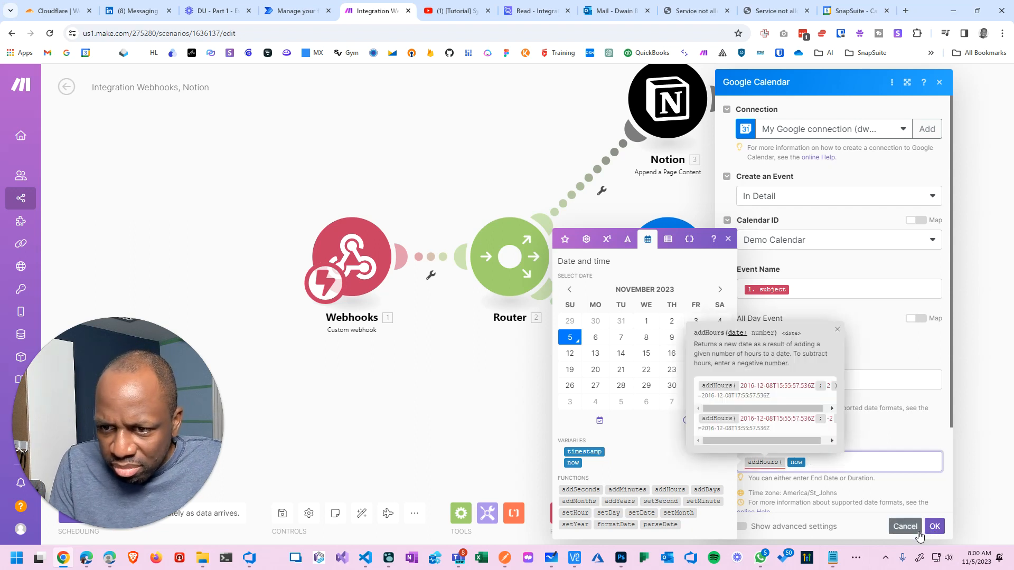
type("; ")
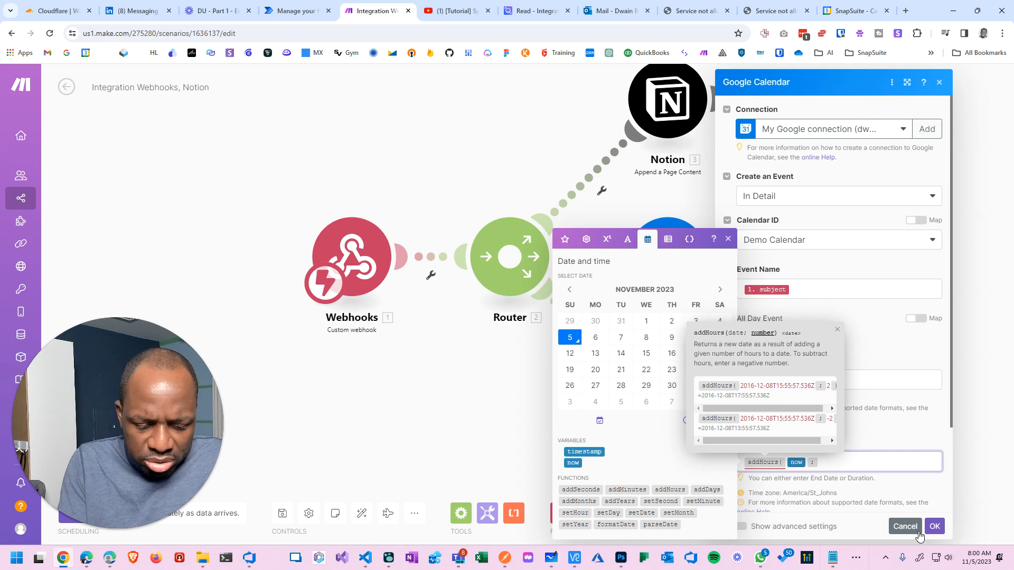
type("1 )")
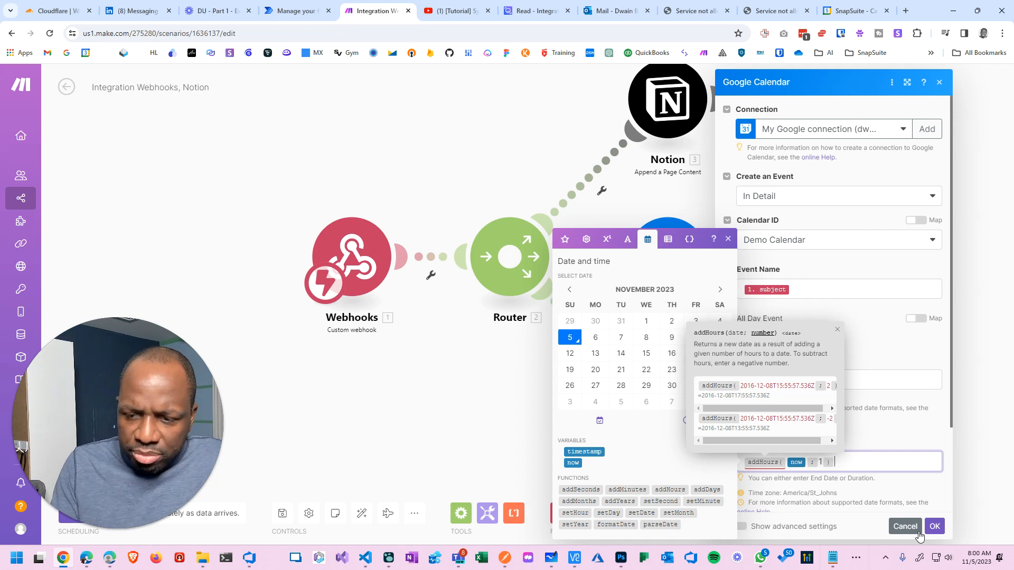
Confirm the Google Calendar module settings and save the scenario.
left_click(938, 528)
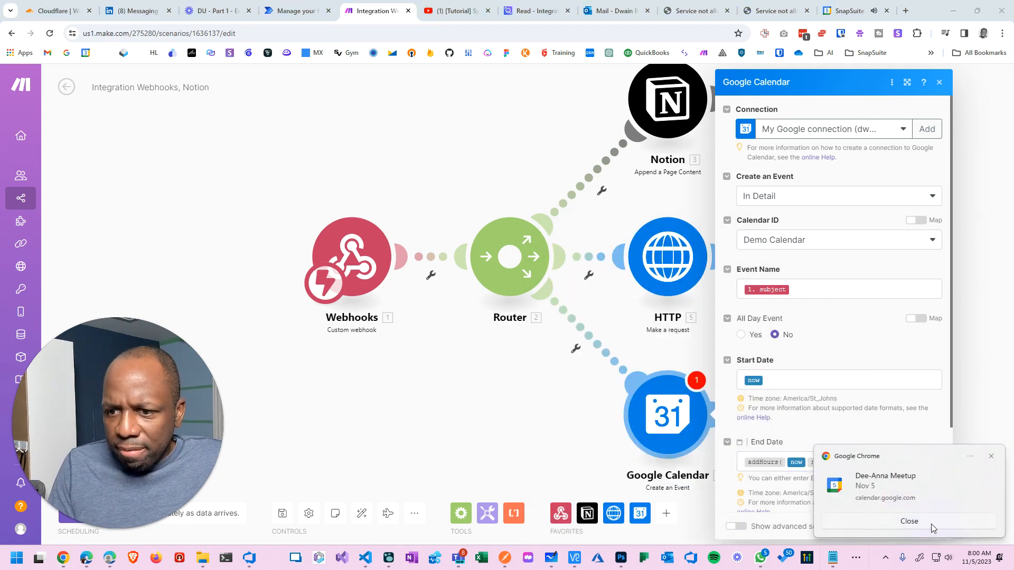
left_click(991, 456)
left_click(898, 461)
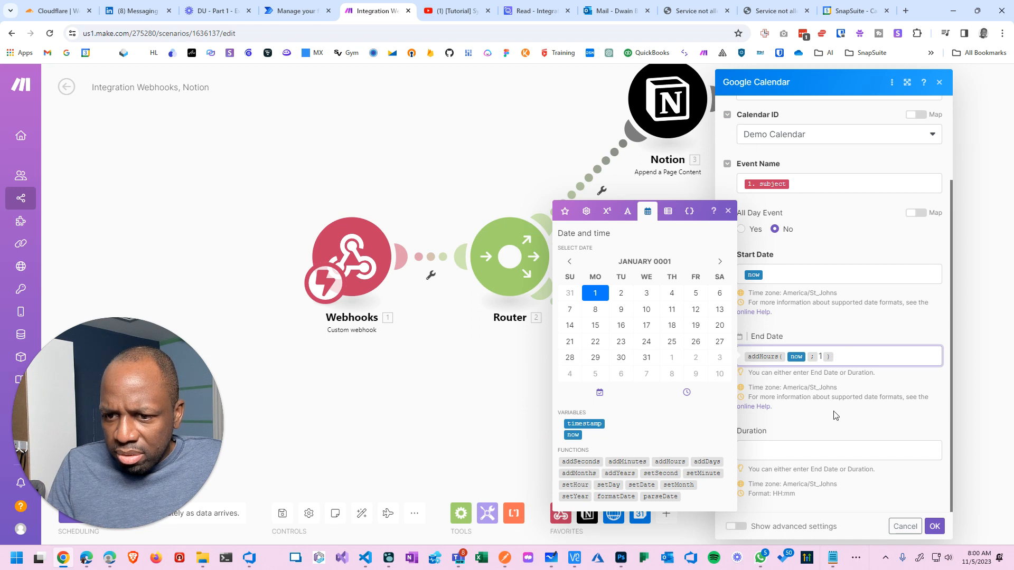
left_click(833, 455)
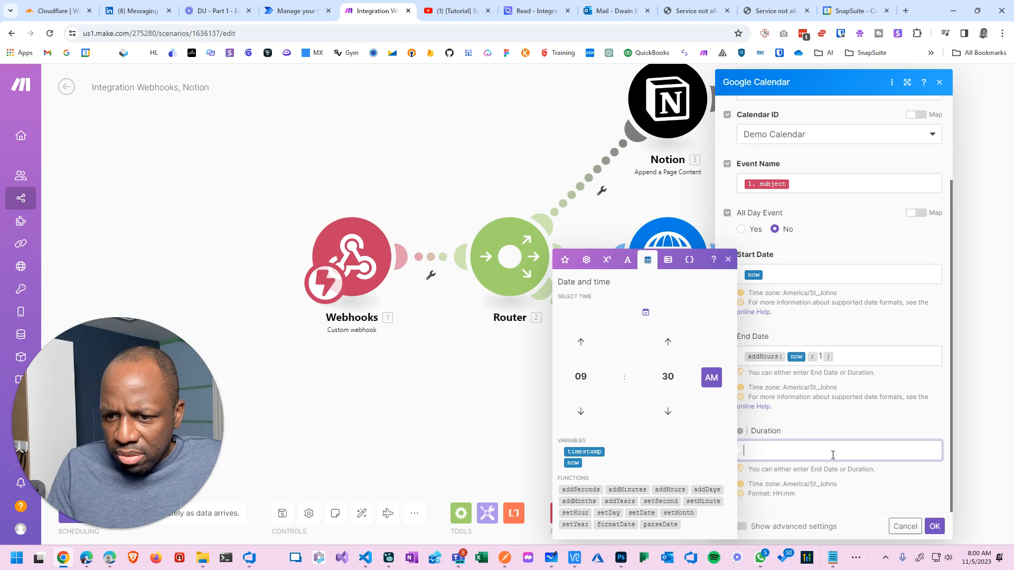
left_click(935, 526)
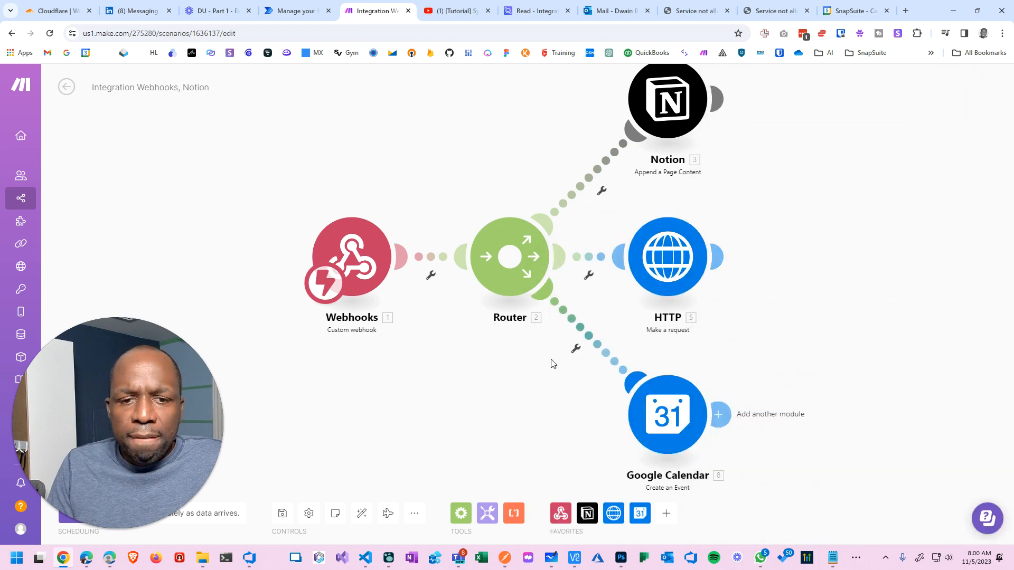
left_click(285, 517)
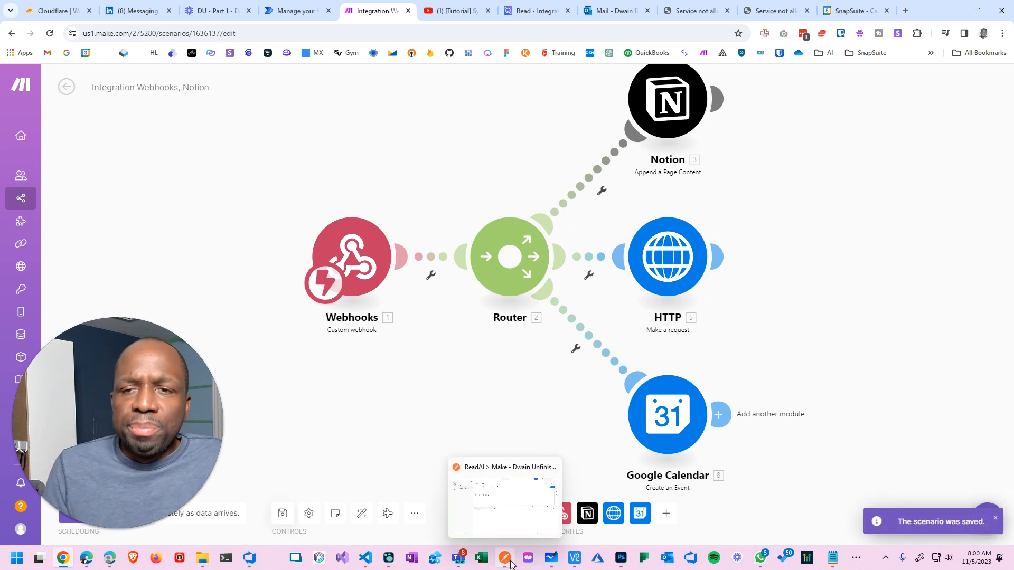
left_click(489, 531)
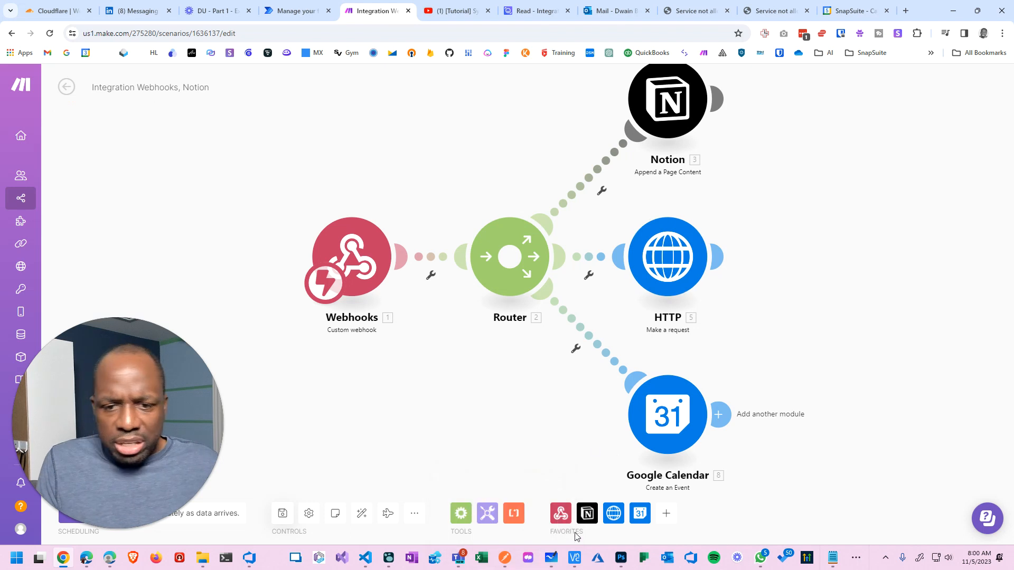
left_click(507, 562)
Change mynotes and subject in the JSON body from 003 to 004.
left_click(277, 177)
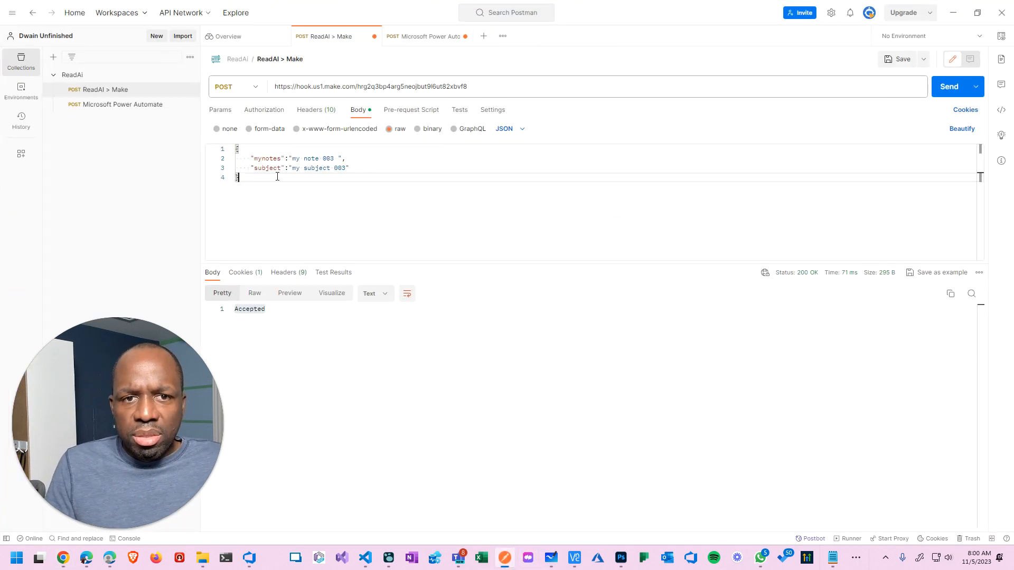
left_click(337, 158)
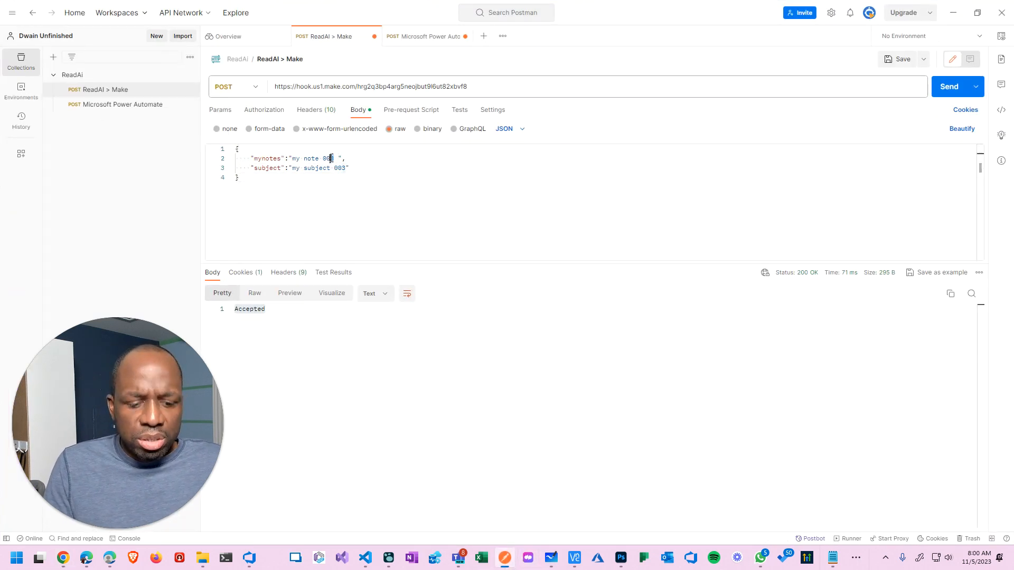
key("BackSpace")
type("4")
left_click(346, 168)
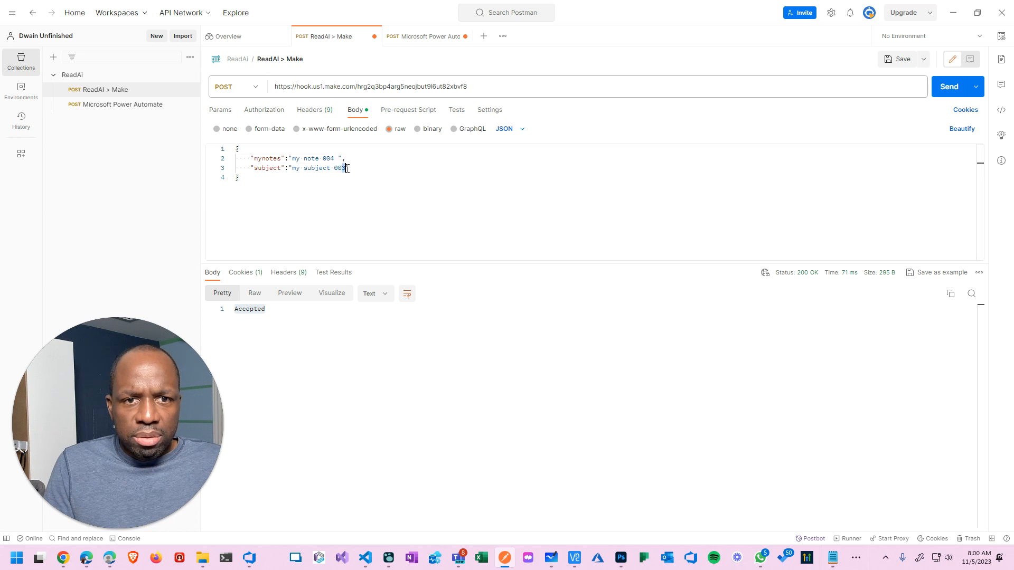
key("BackSpace")
type("4")
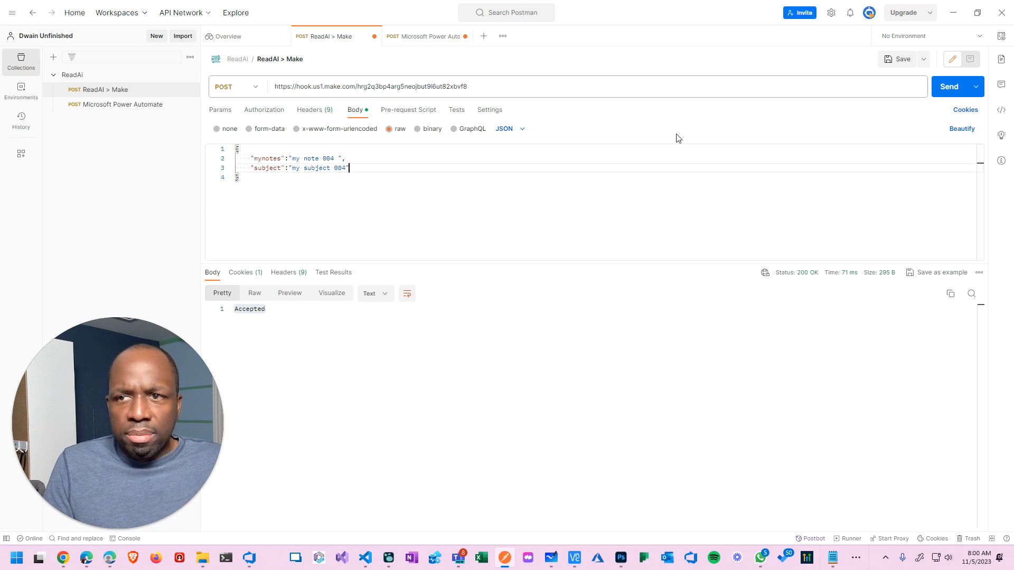
Save the request and send it to the Make webhook.
left_click(900, 60)
left_click(949, 88)
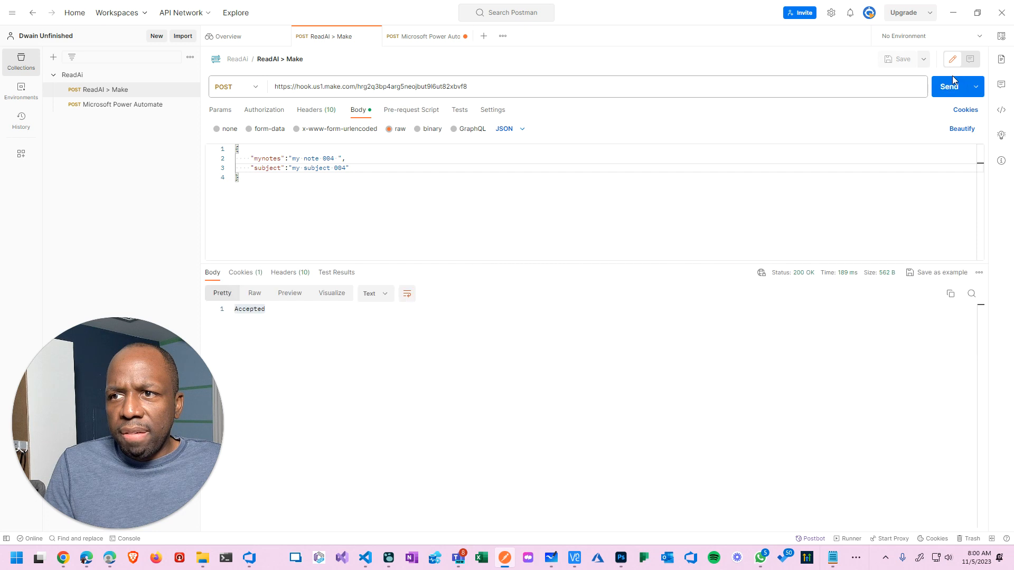
left_click(952, 15)
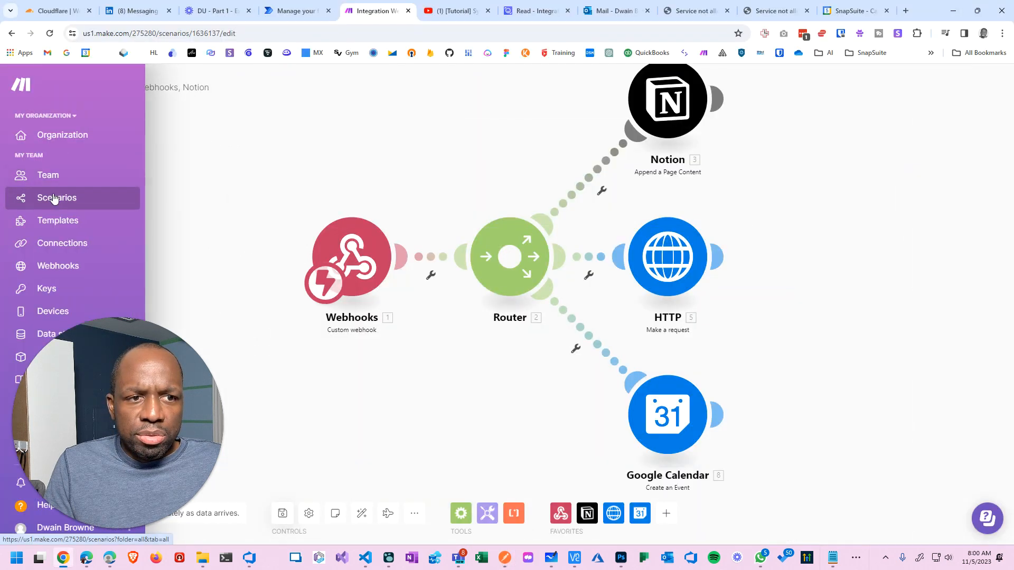
View the run history of the Integration Webhooks, Notion scenario from the Scenarios list.
left_click(55, 198)
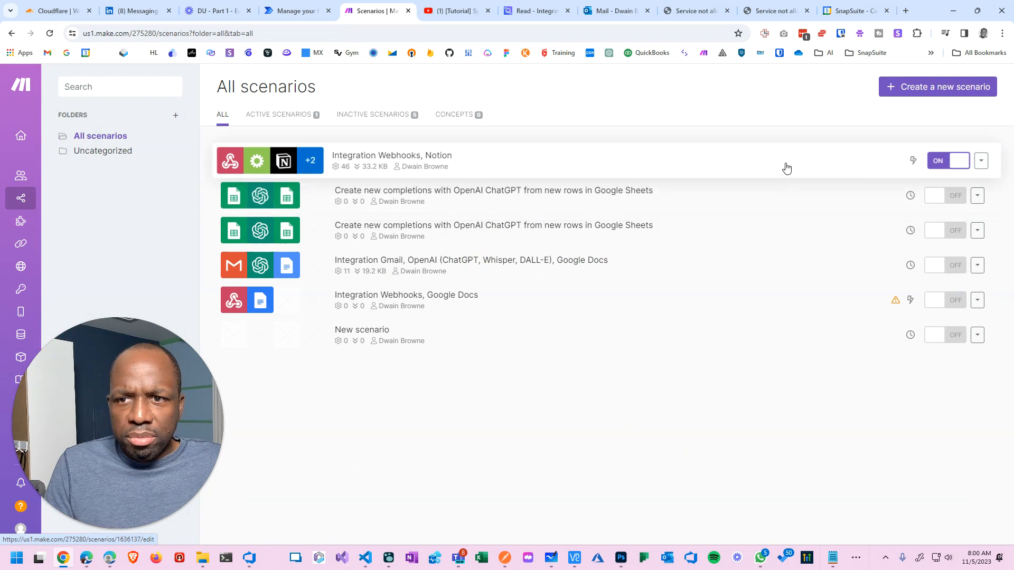
left_click(786, 168)
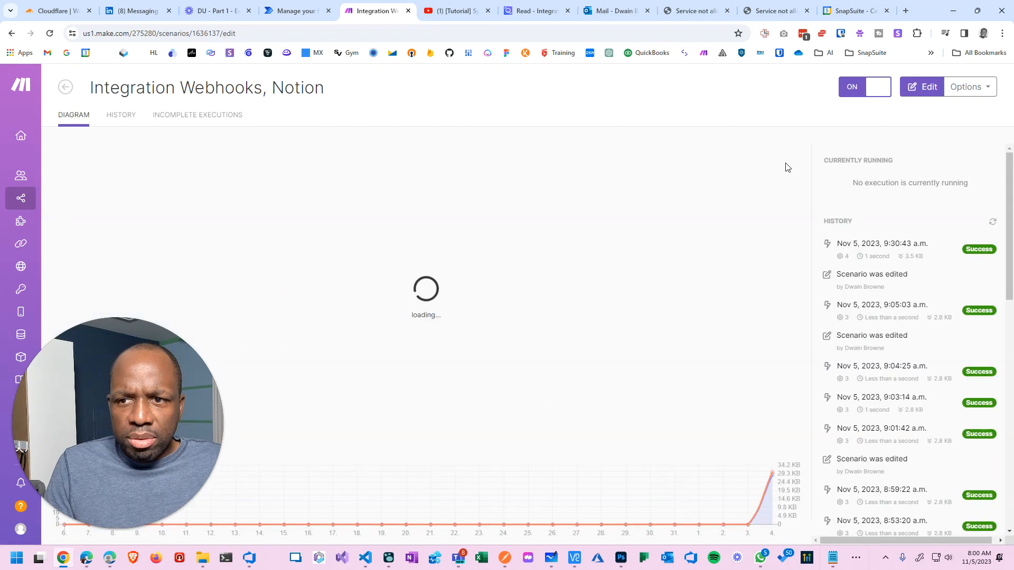
left_click(132, 121)
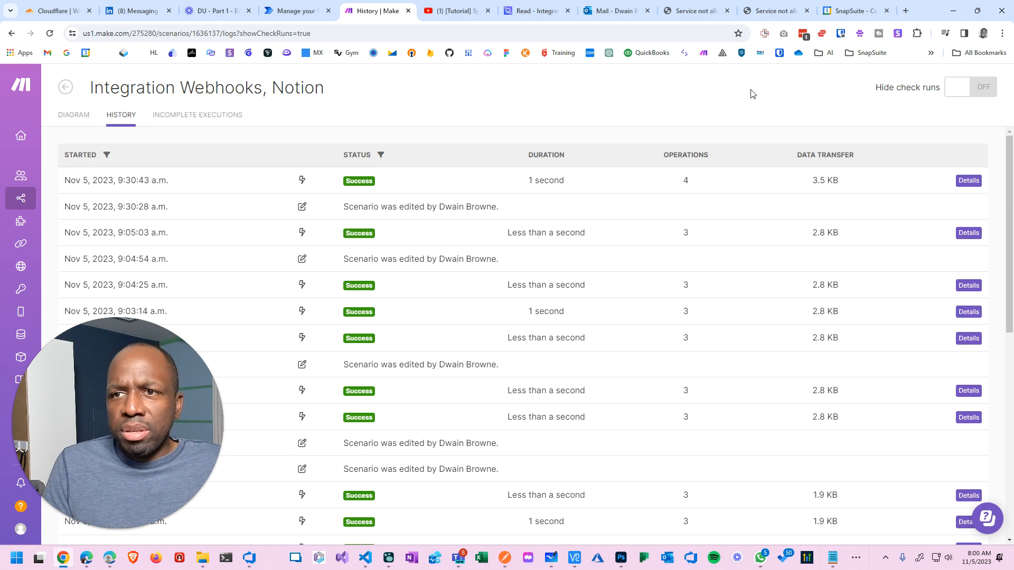
left_click(856, 11)
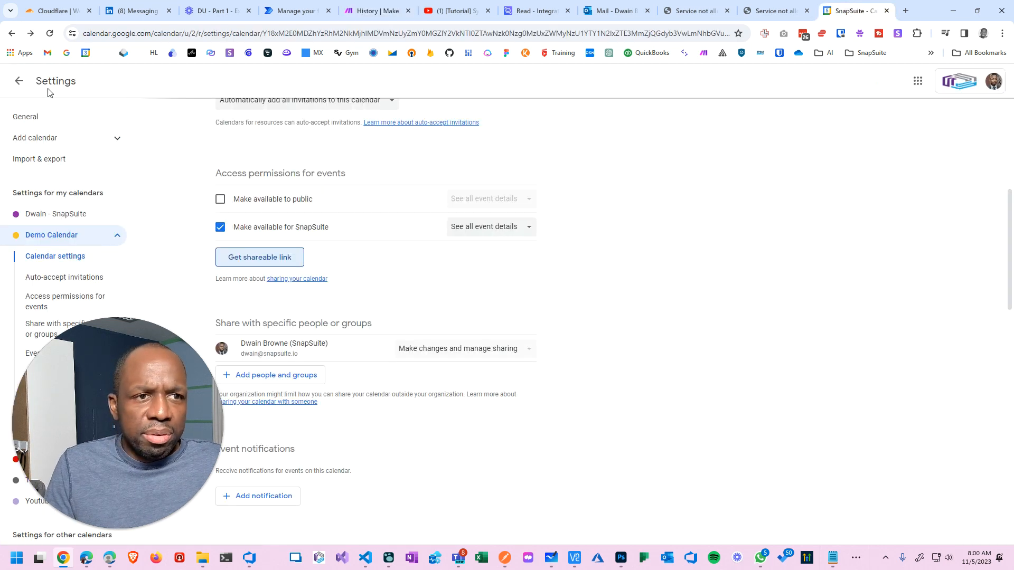
Hide the other calendar and open the my subject 004 event to check its empty description.
left_click(19, 81)
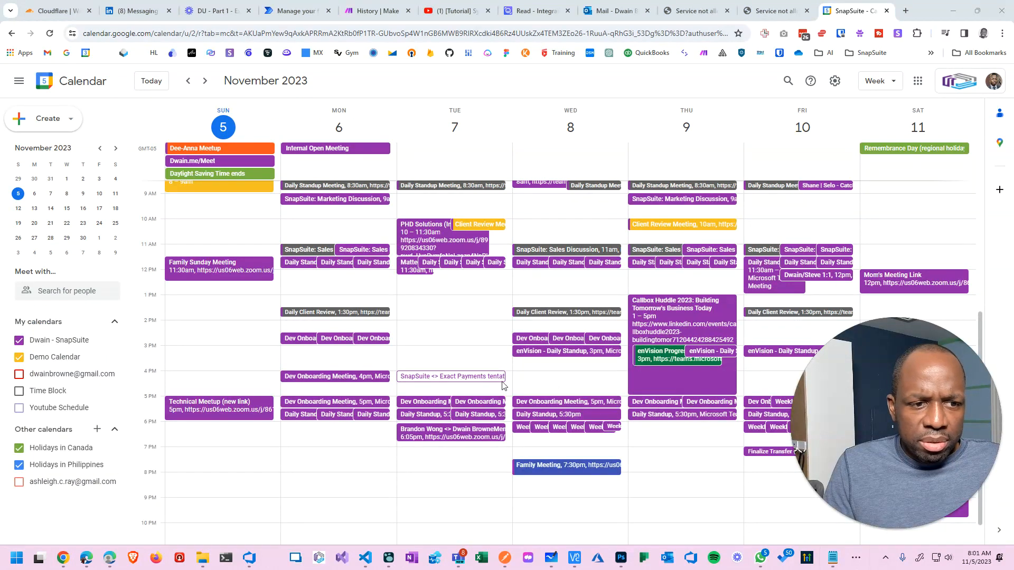
left_click(18, 341)
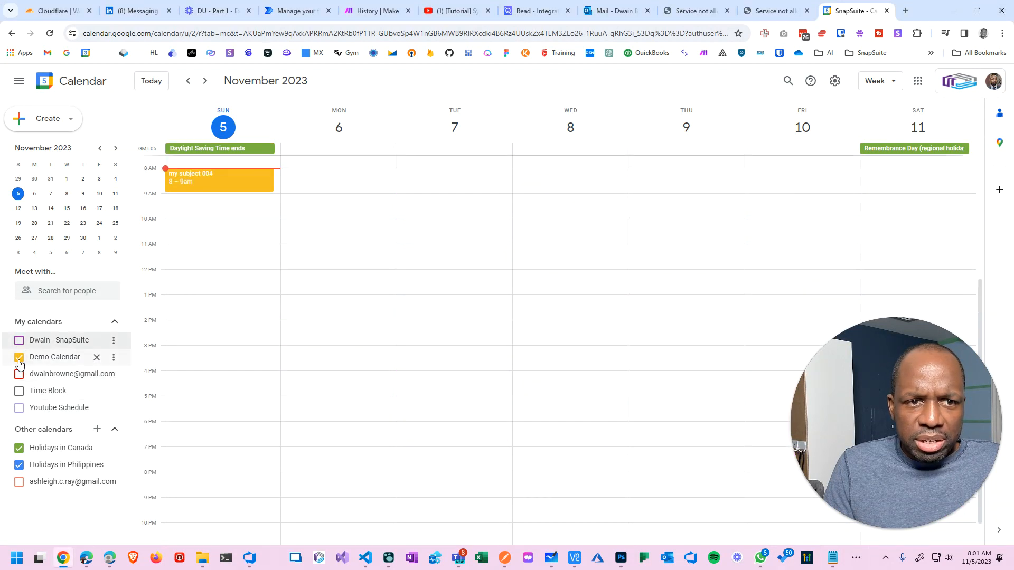
left_click(222, 185)
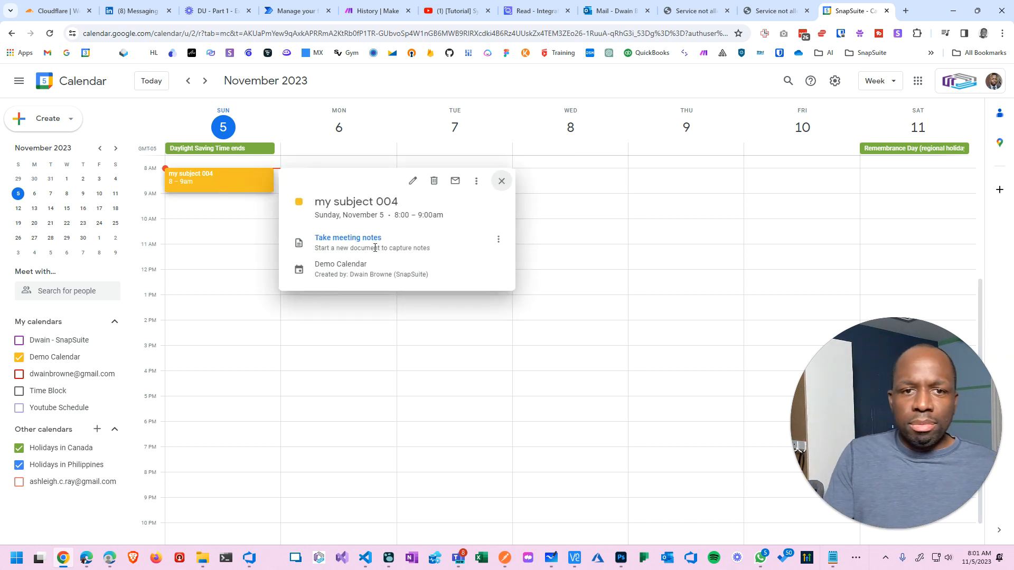
left_click(413, 180)
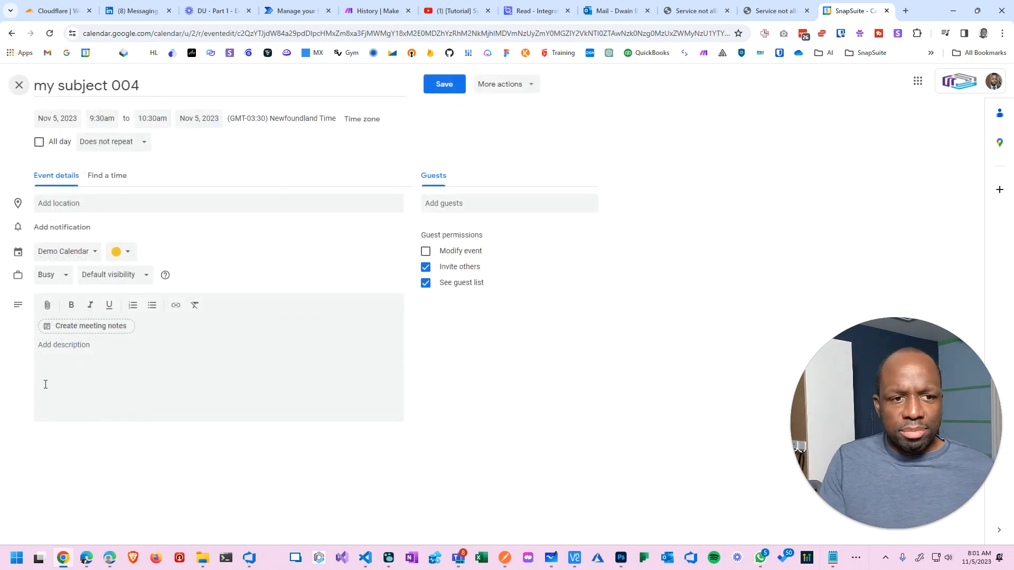
left_click(45, 385)
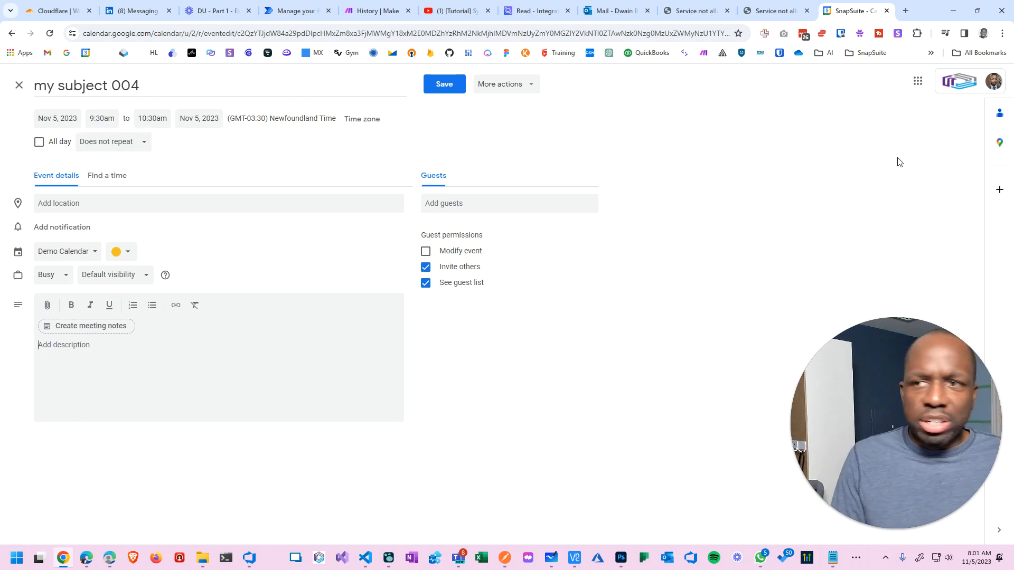
left_click(531, 13)
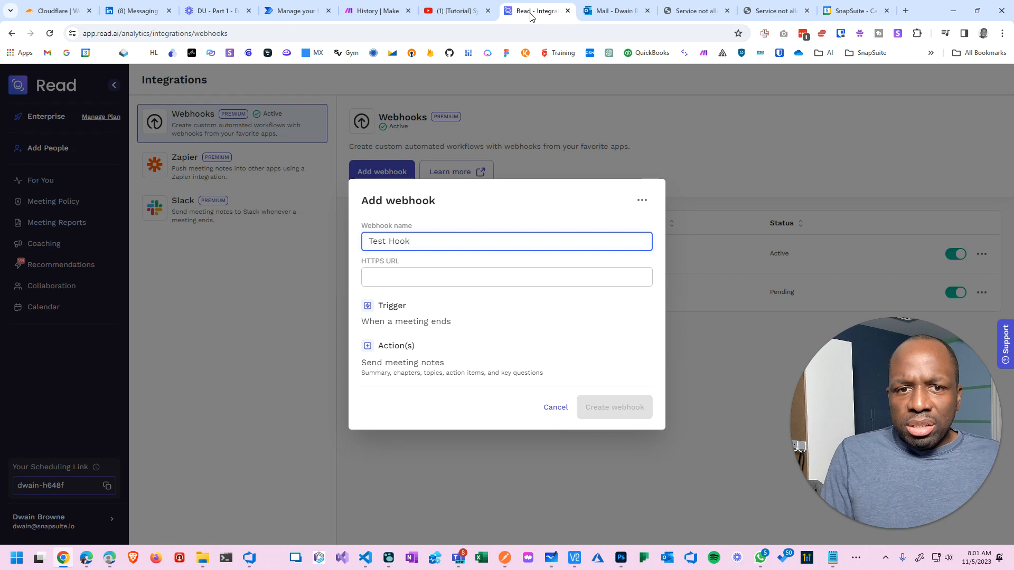
Reopen the Integration Webhooks, Notion scenario, check its history, and return to its Diagram.
left_click(617, 13)
left_click(454, 12)
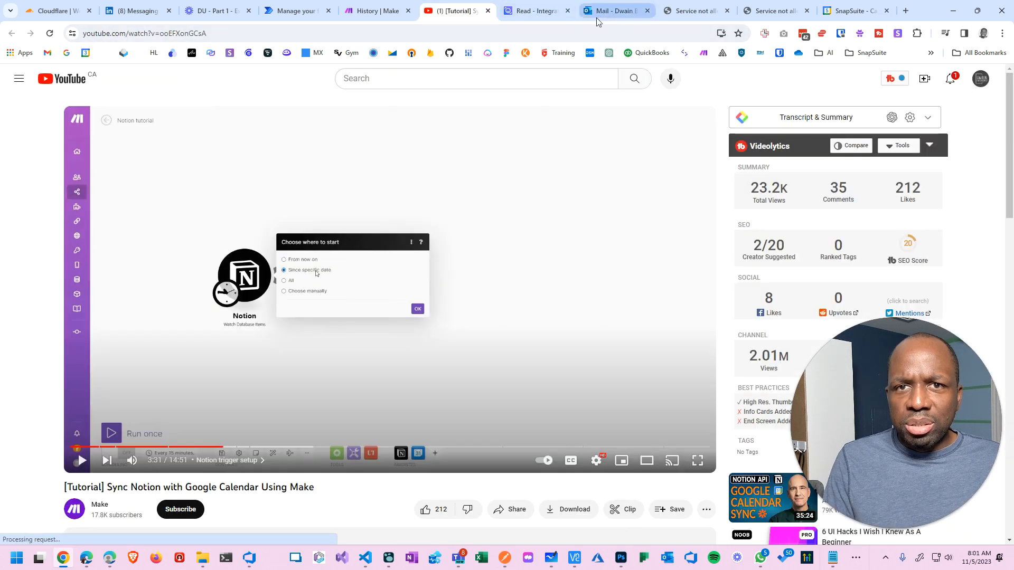
left_click(373, 13)
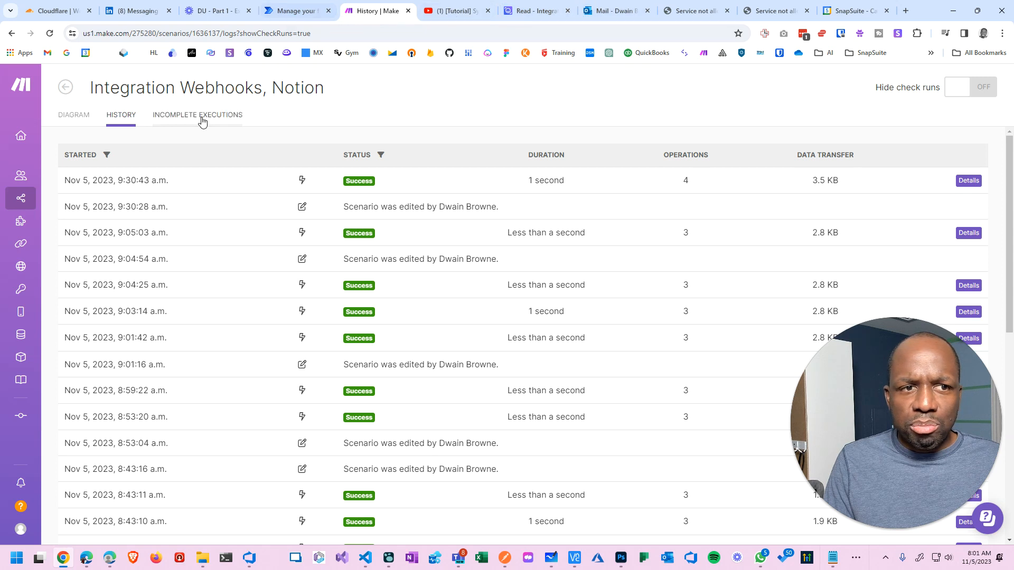
left_click(74, 195)
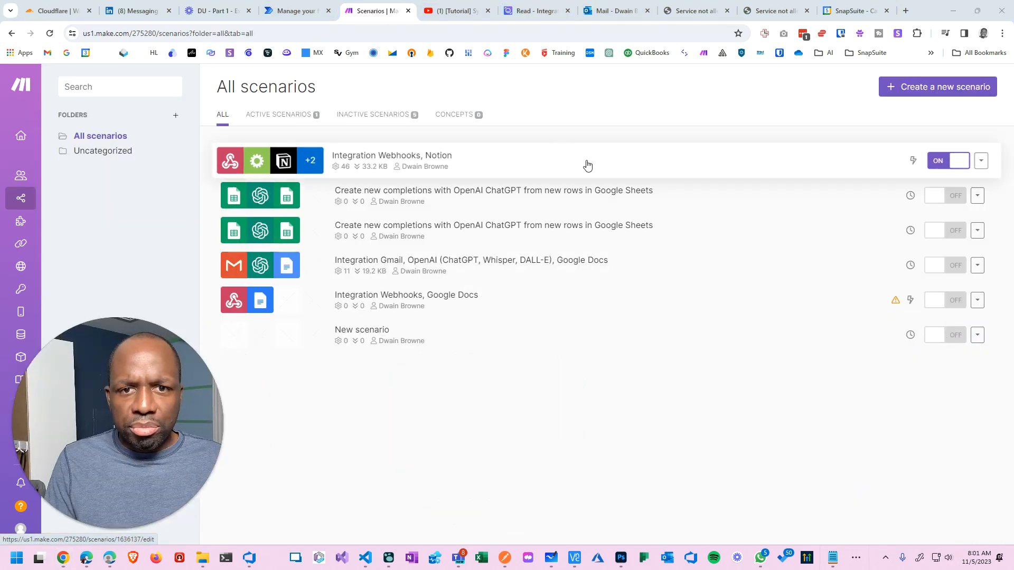
left_click(588, 165)
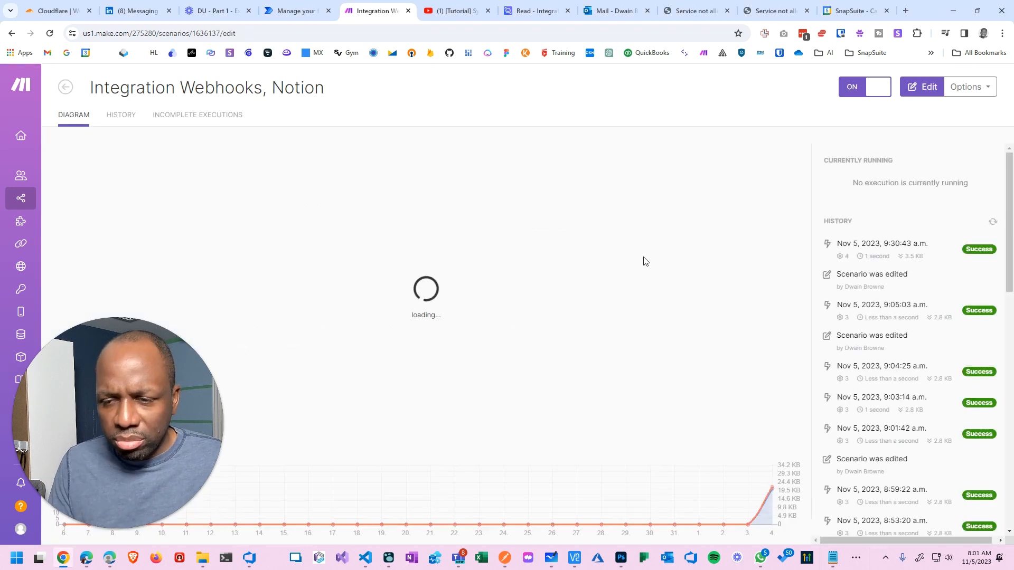
left_click(126, 118)
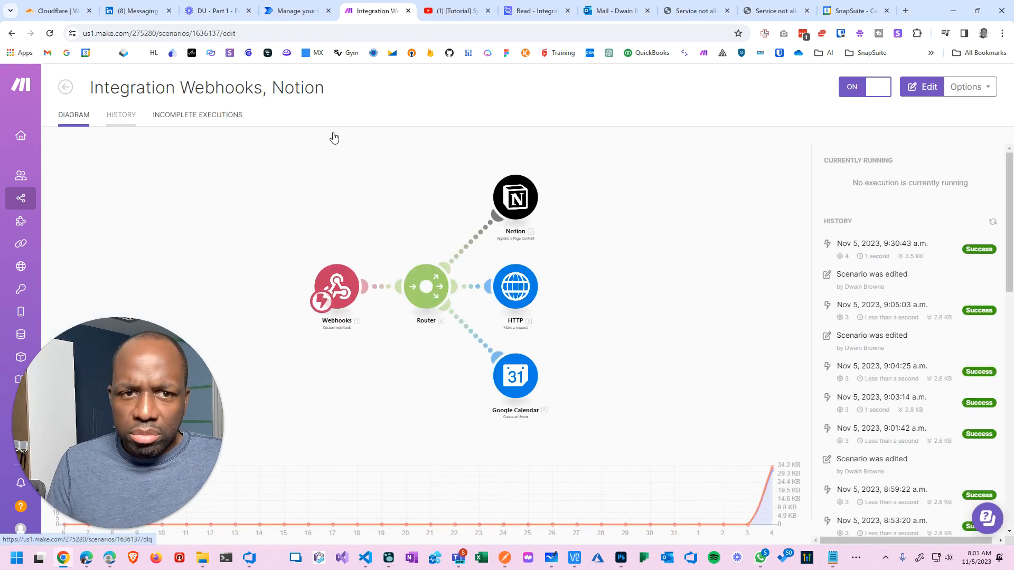
left_click(74, 115)
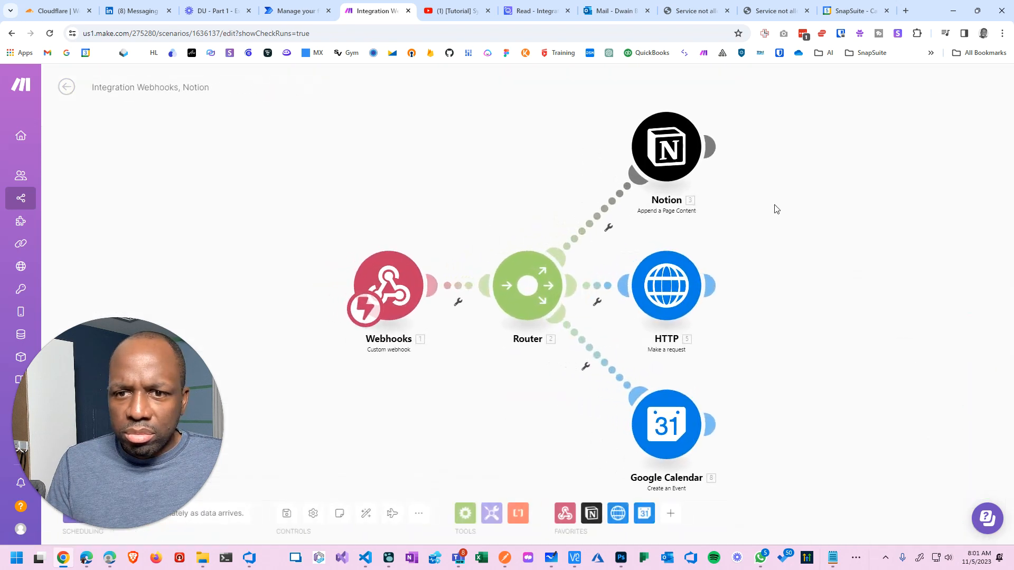
Map 1. mynotes into the event Description under advanced settings and confirm the module.
left_click(664, 422)
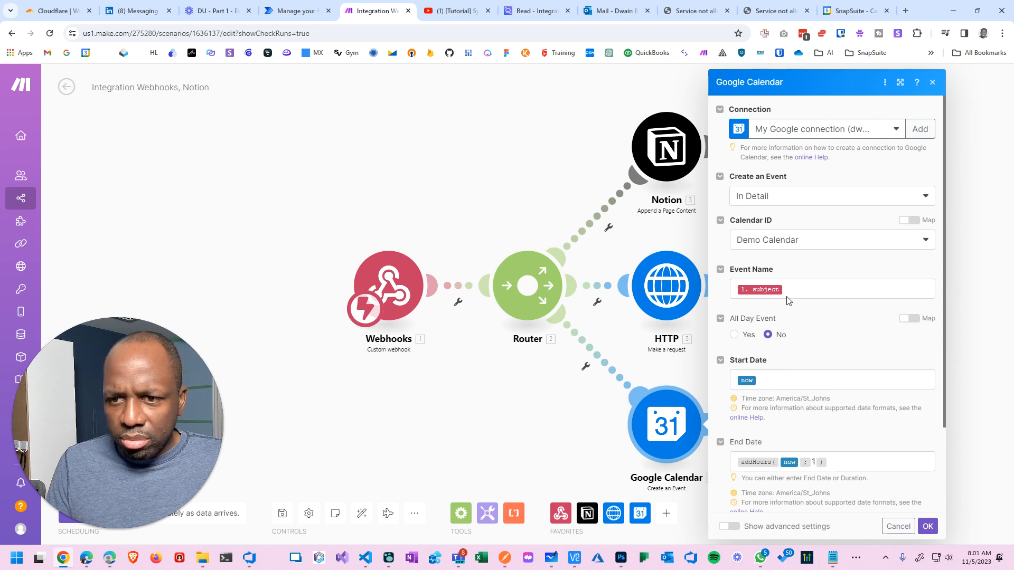
scroll(798, 299, "down", 2)
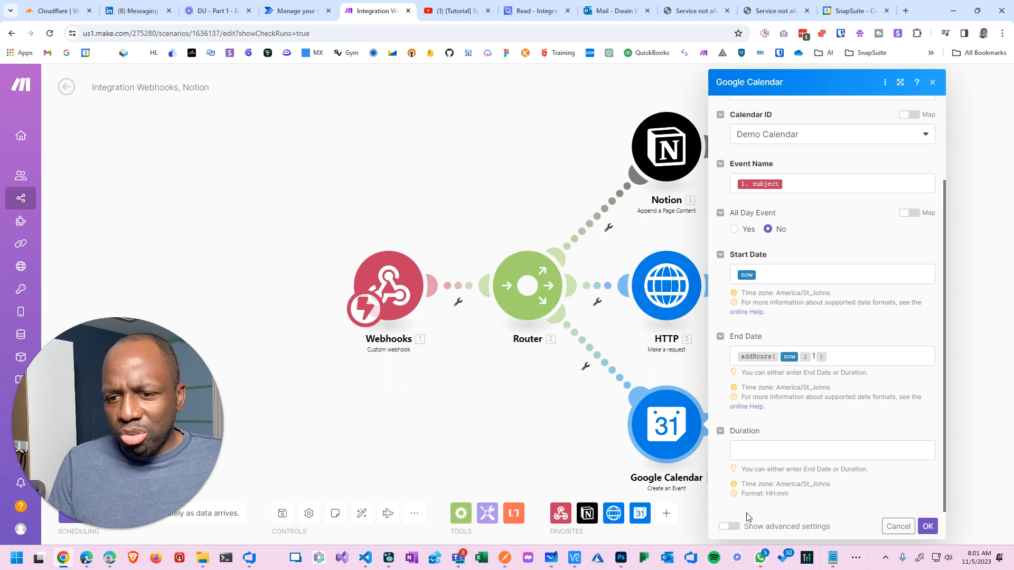
left_click(729, 526)
scroll(817, 407, "down", 5)
scroll(817, 406, "down", 1)
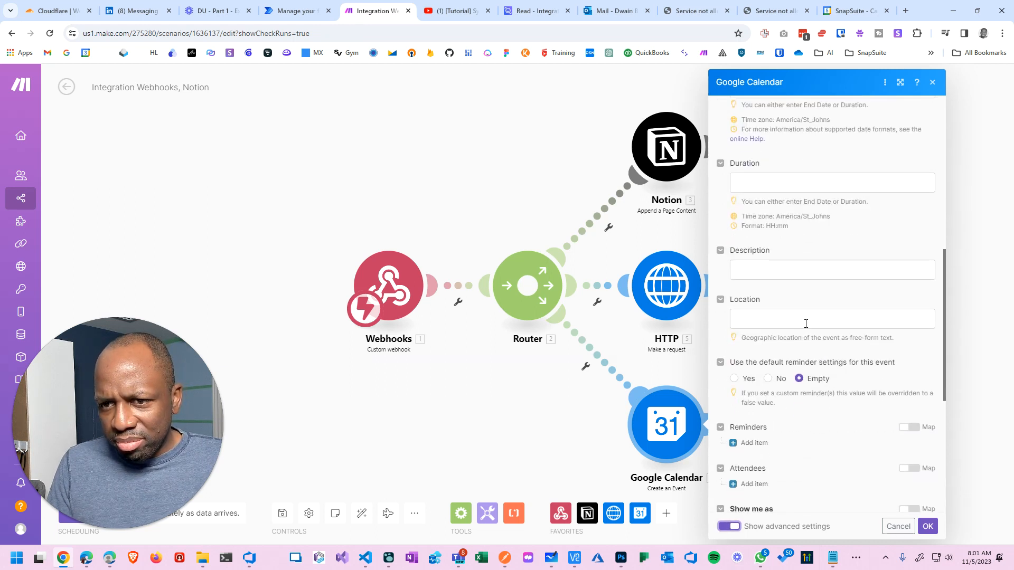
left_click(800, 272)
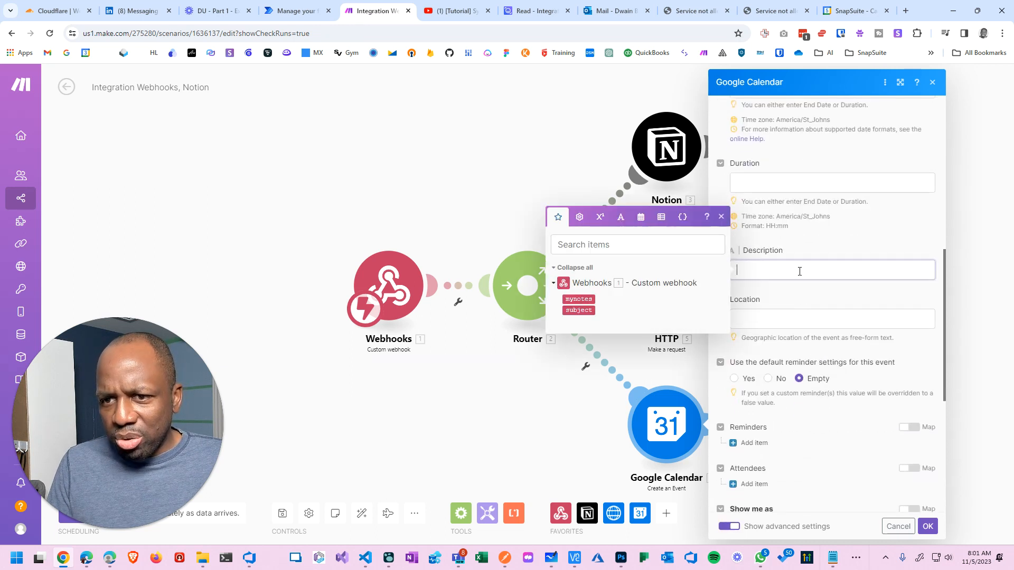
left_click(579, 299)
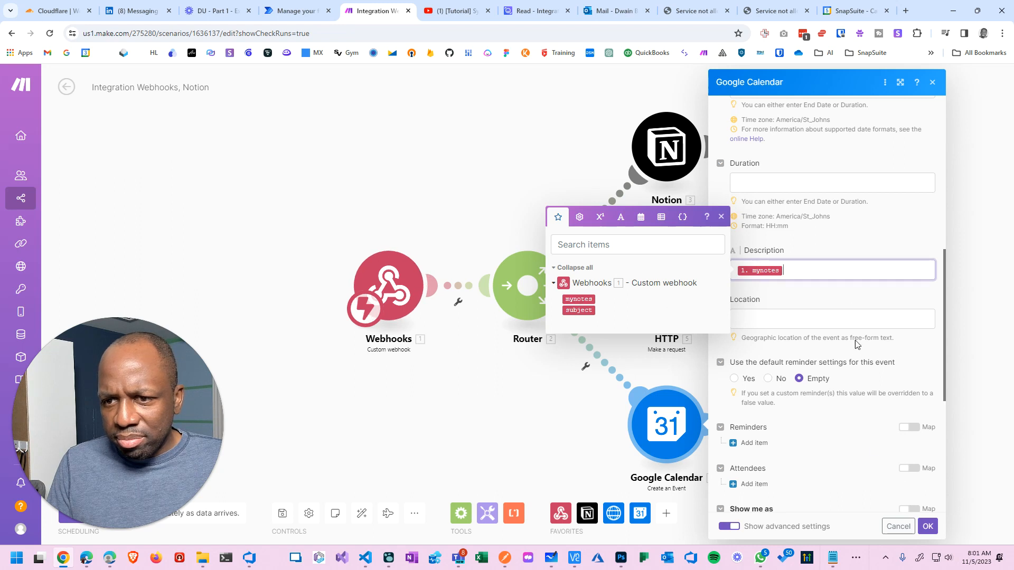
left_click(851, 301)
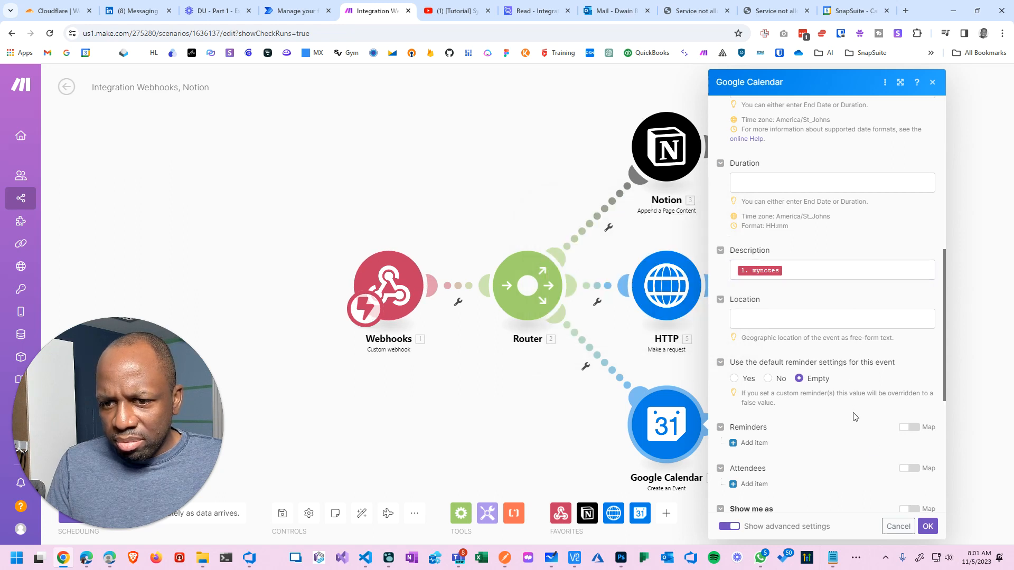
scroll(855, 418, "down", 6)
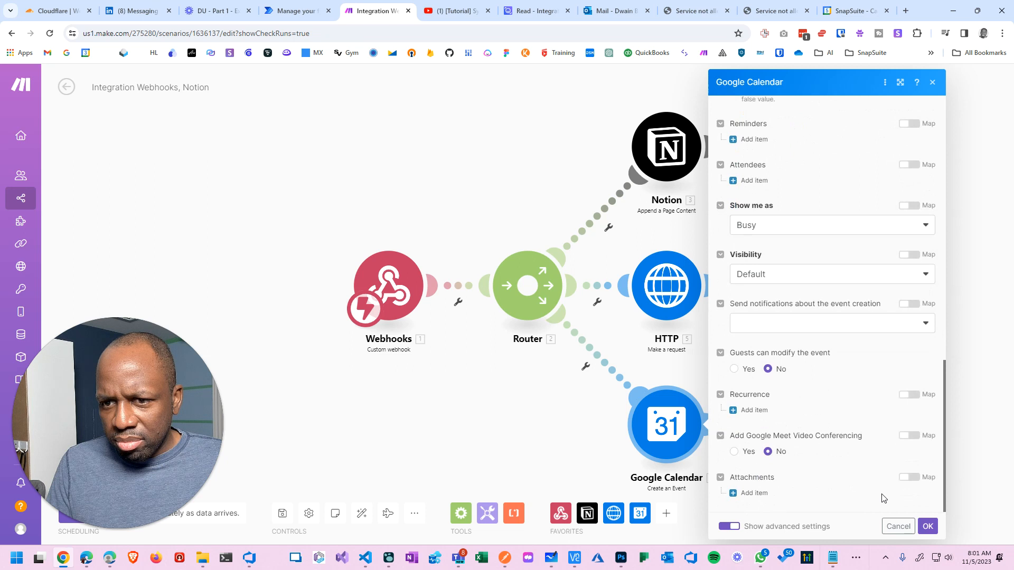
left_click(927, 526)
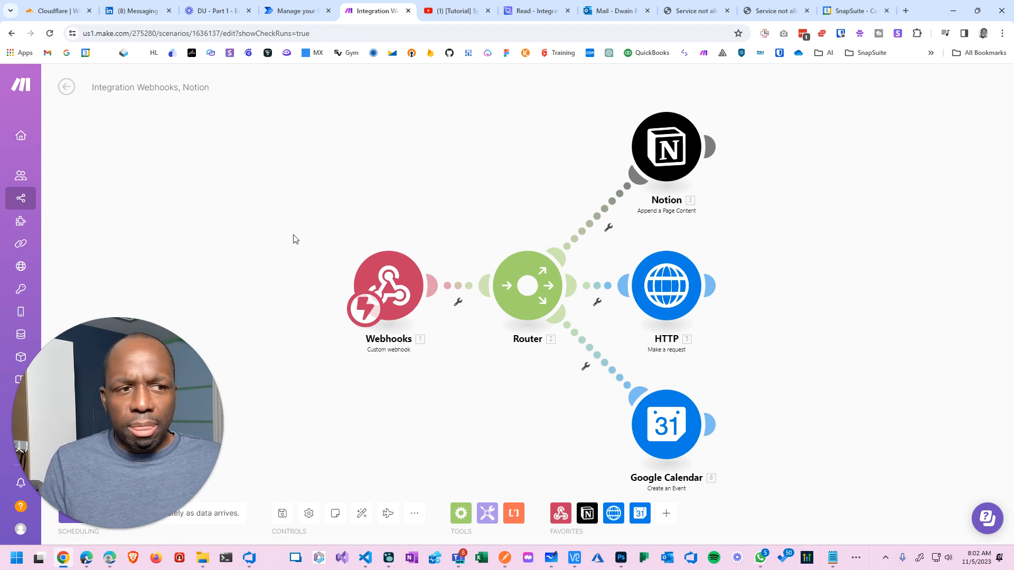
Change mynotes and subject in the JSON body from 004 to 005.
mouse_move(714, 136)
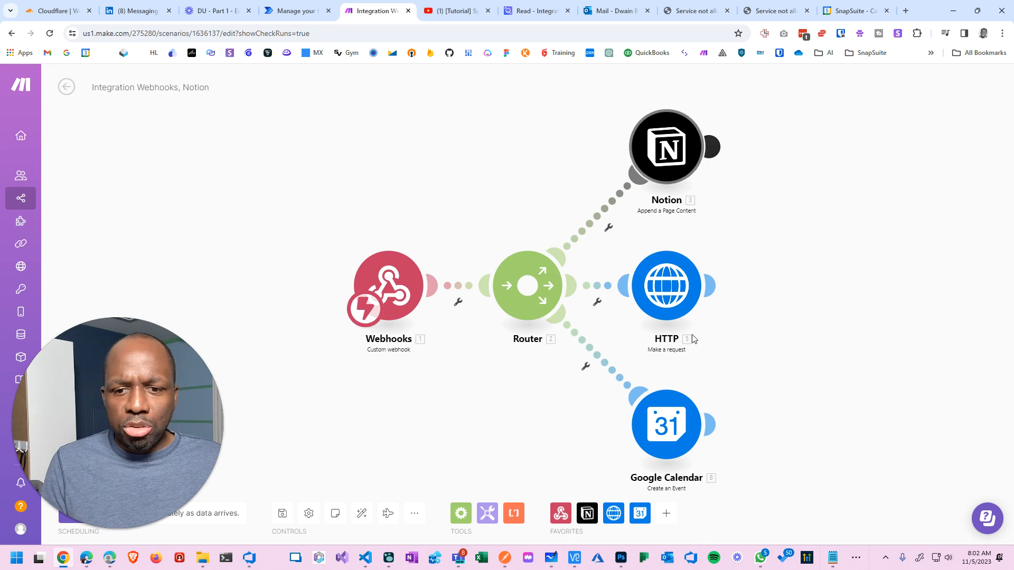
left_click(505, 558)
left_click(338, 160)
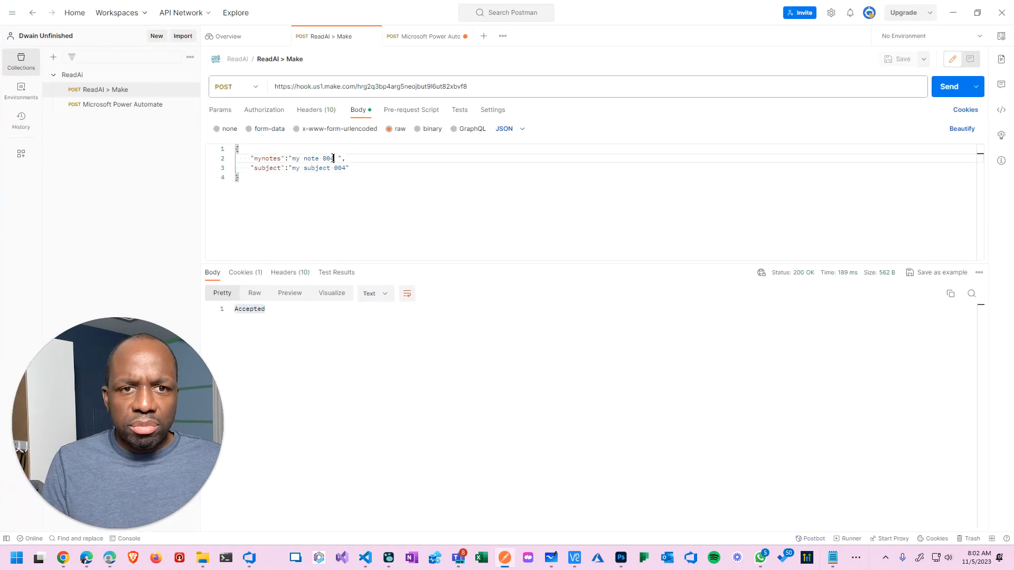
key("BackSpace")
type("5")
left_click(345, 168)
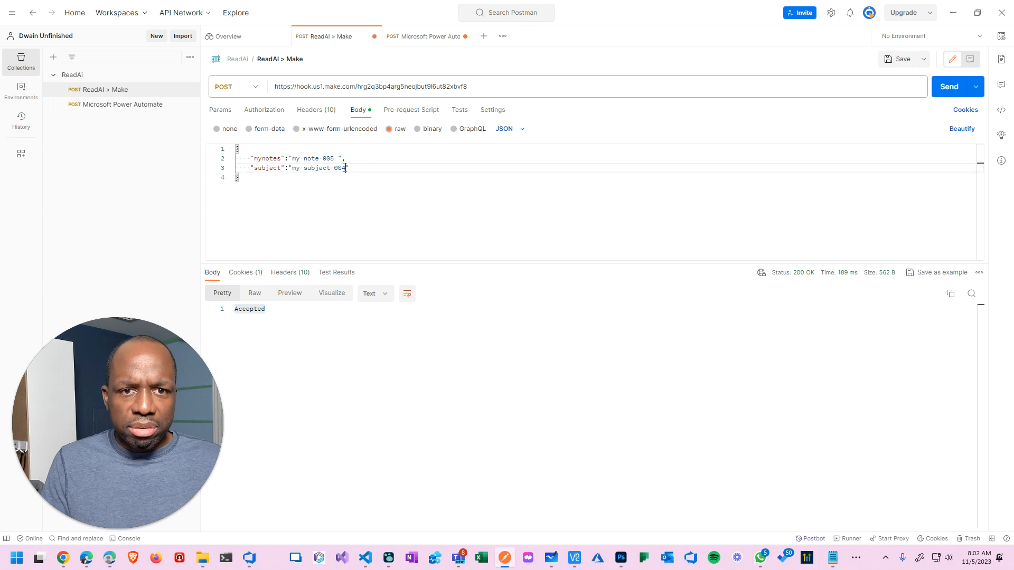
key("BackSpace")
type("5")
Save and resend the request to Make's webhook.
left_click(897, 59)
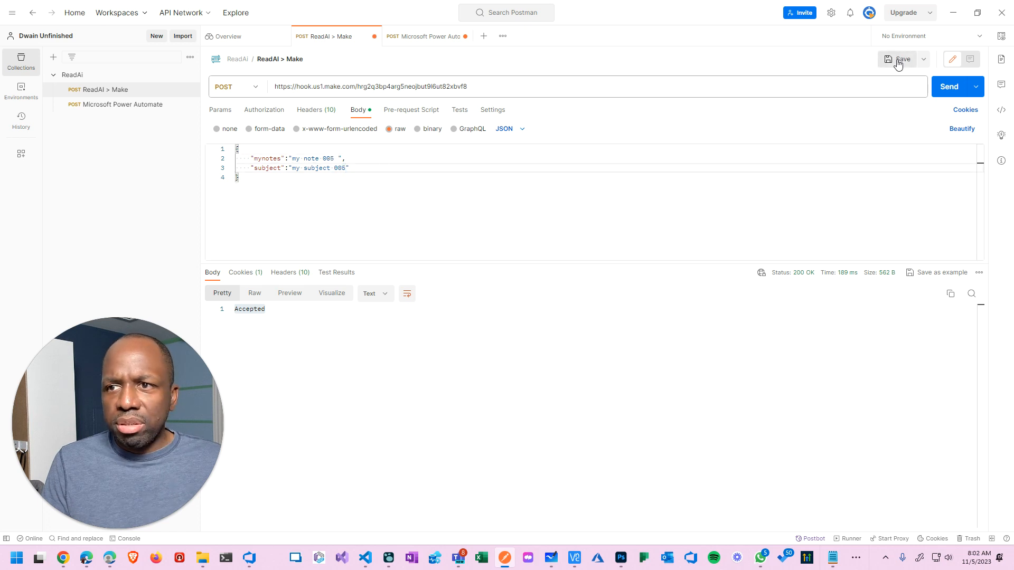
left_click(942, 89)
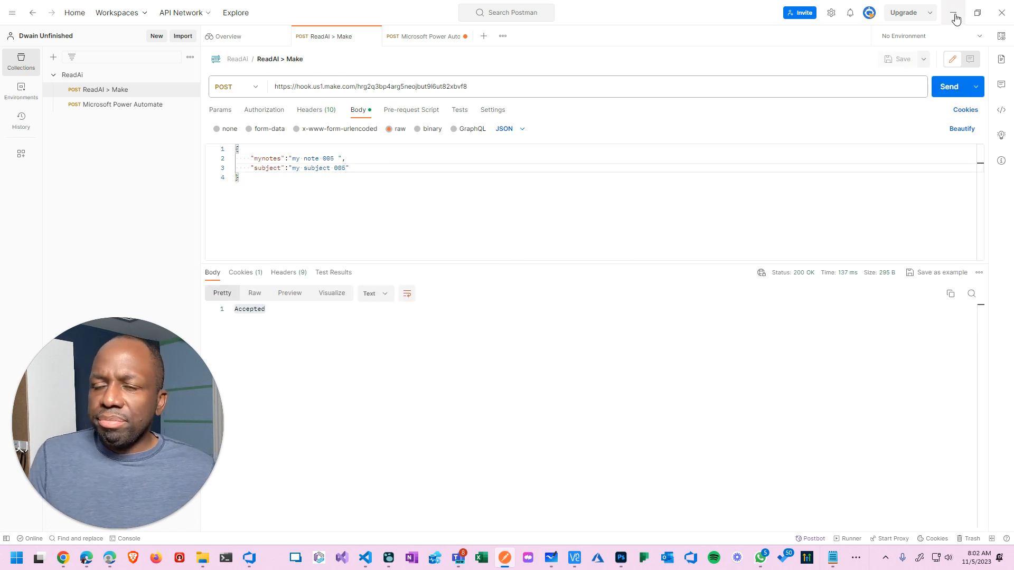
left_click(953, 12)
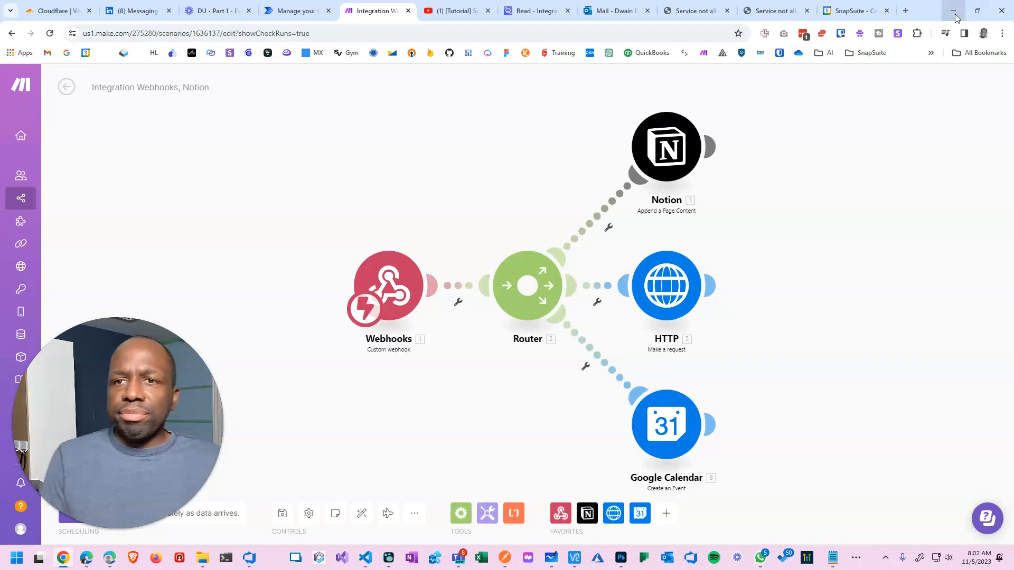
In Google Calendar, leave the 'my subject 004' editor and open 'my subject 005' (8:02–9:02am) for editing.
left_click(856, 12)
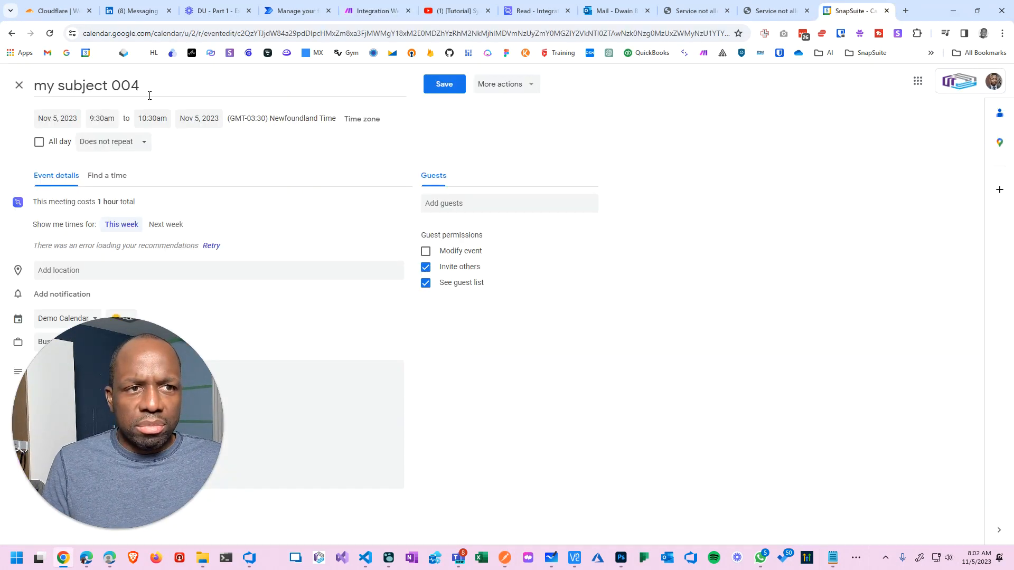
left_click(18, 85)
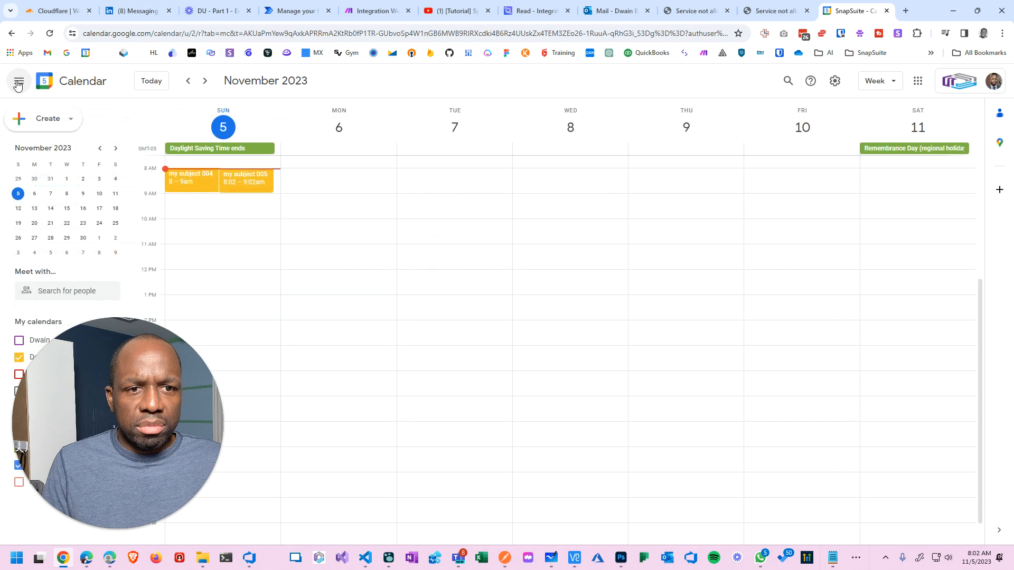
left_click(258, 188)
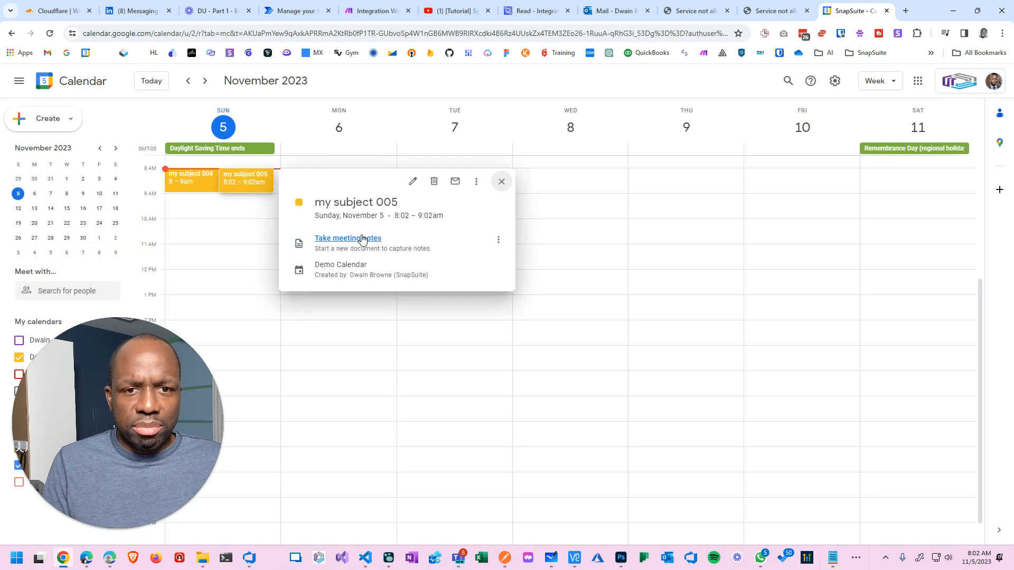
left_click(406, 186)
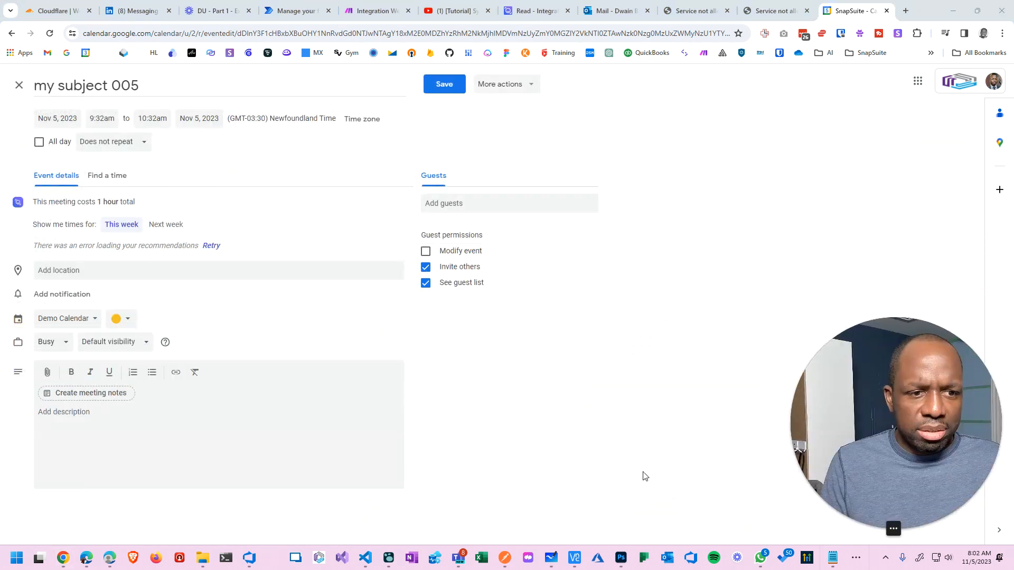
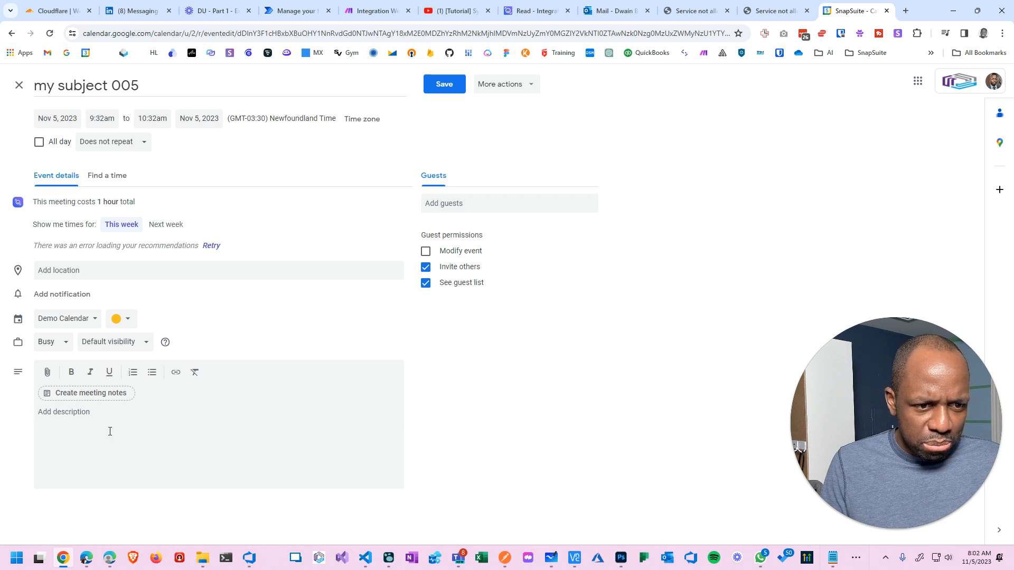
Leave the 'my subject 005' event and pass through Postman and Read to the Make scenario.
left_click(512, 560)
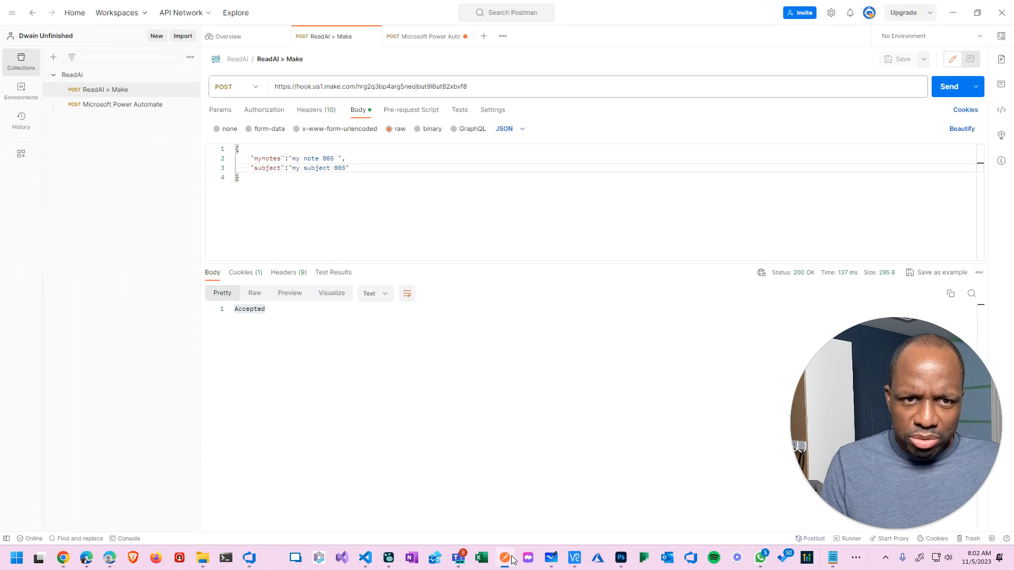
left_click(512, 559)
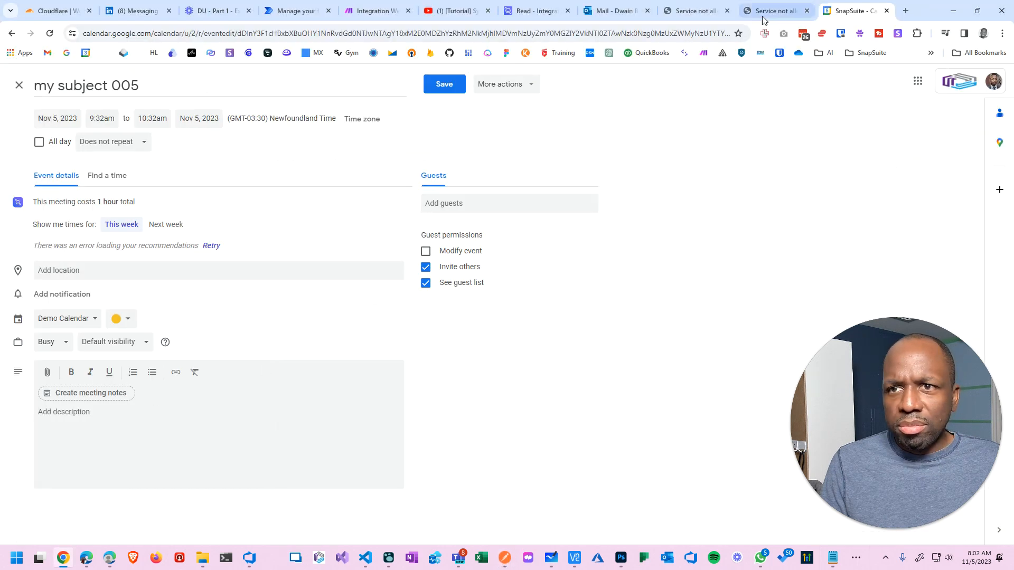
left_click(535, 10)
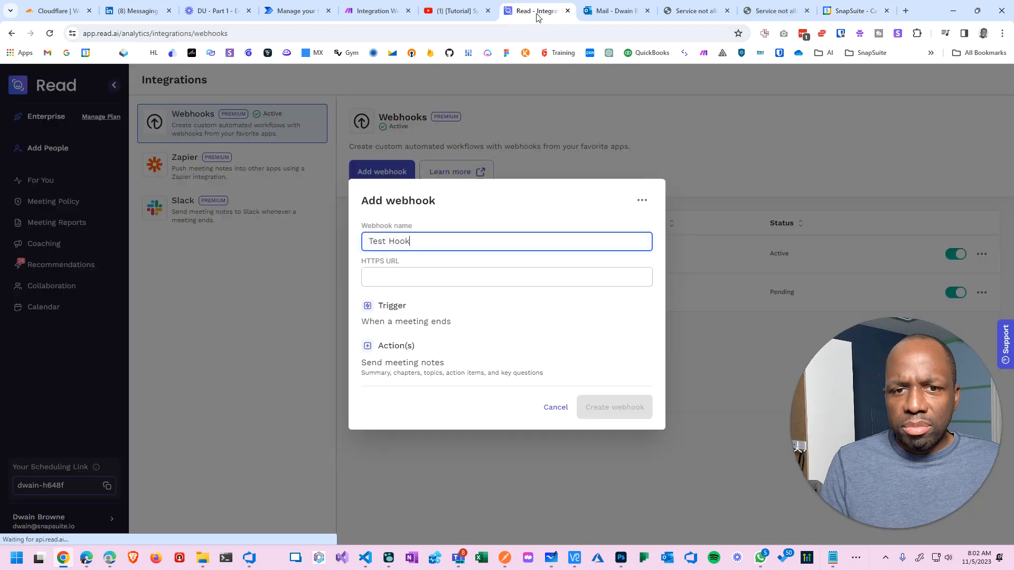
left_click(358, 10)
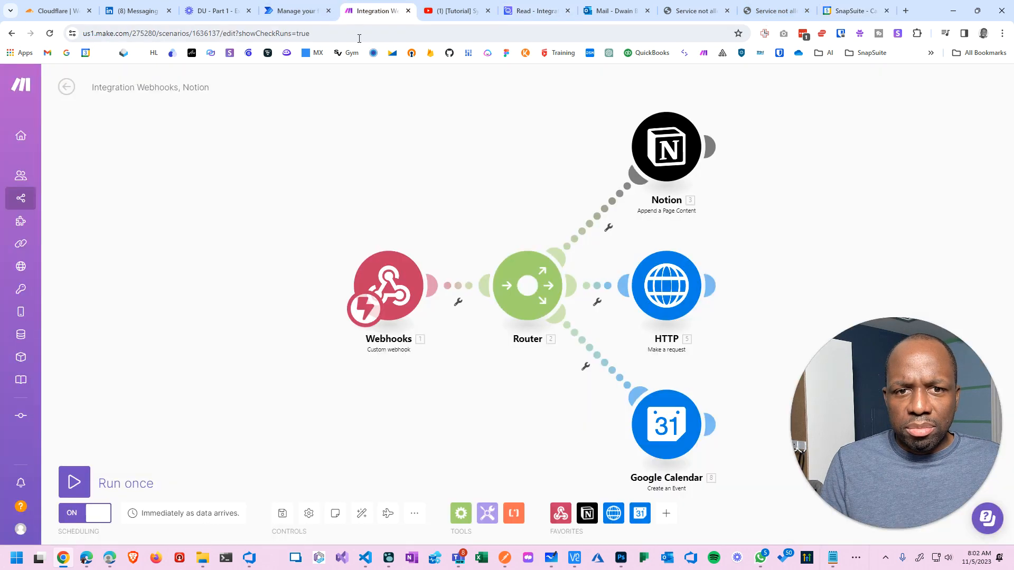
Glance at the scenario notes, then save the Make scenario.
left_click(335, 514)
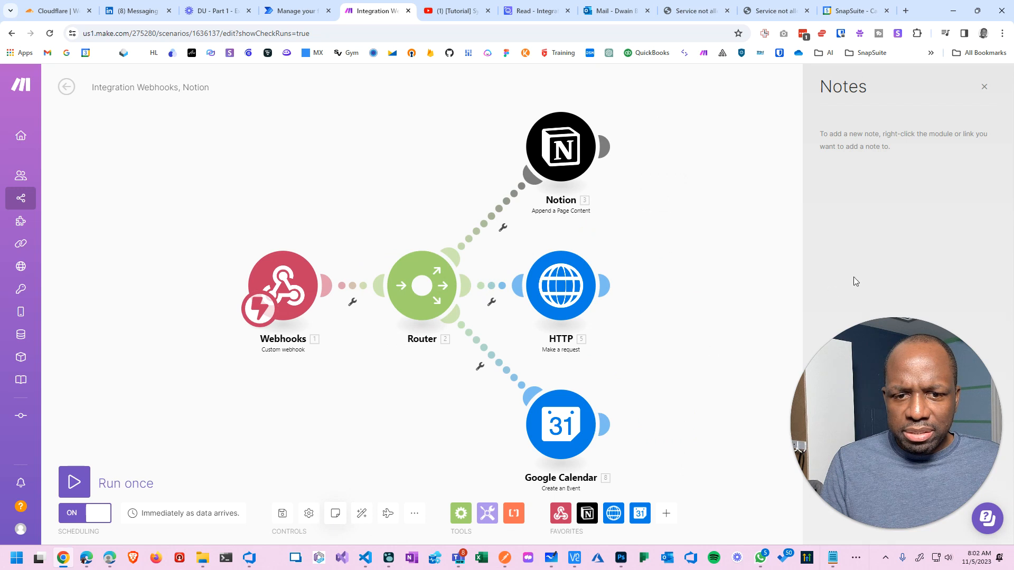
left_click(985, 86)
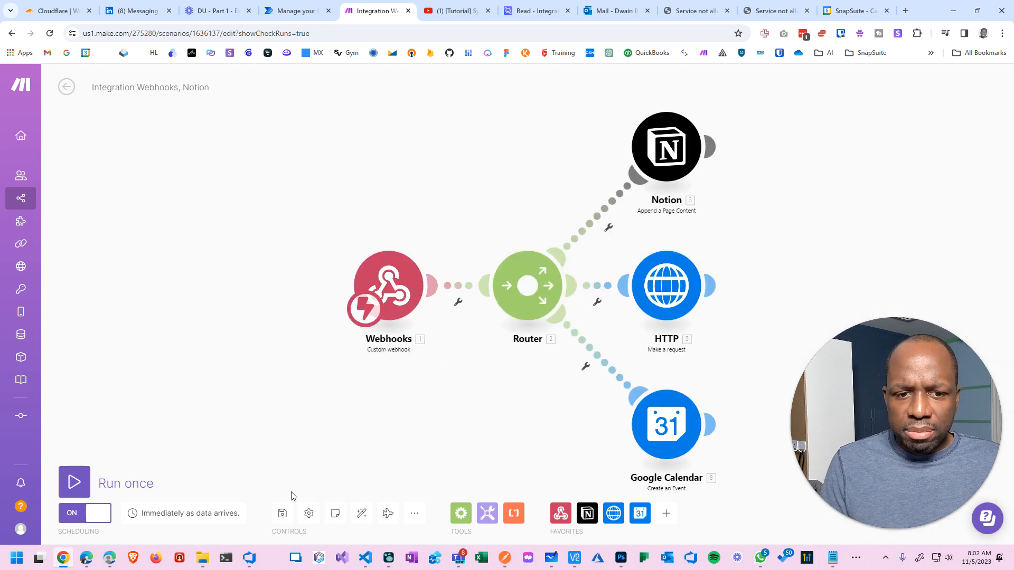
left_click(285, 513)
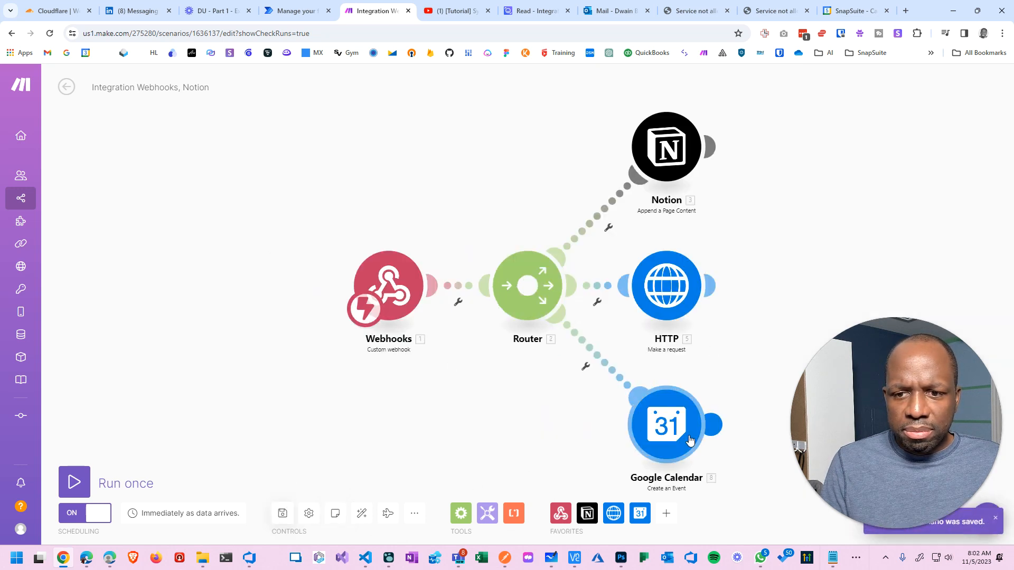
Confirm the Google Calendar module maps mynotes into the event description, then return to Postman.
left_click(666, 424)
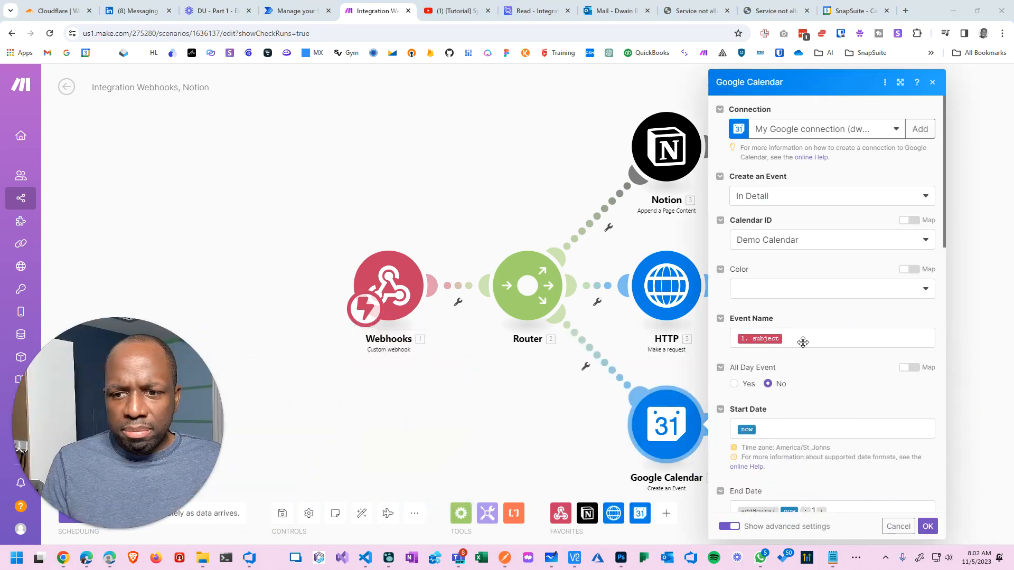
scroll(824, 365, "down", 5)
scroll(824, 365, "down", 4)
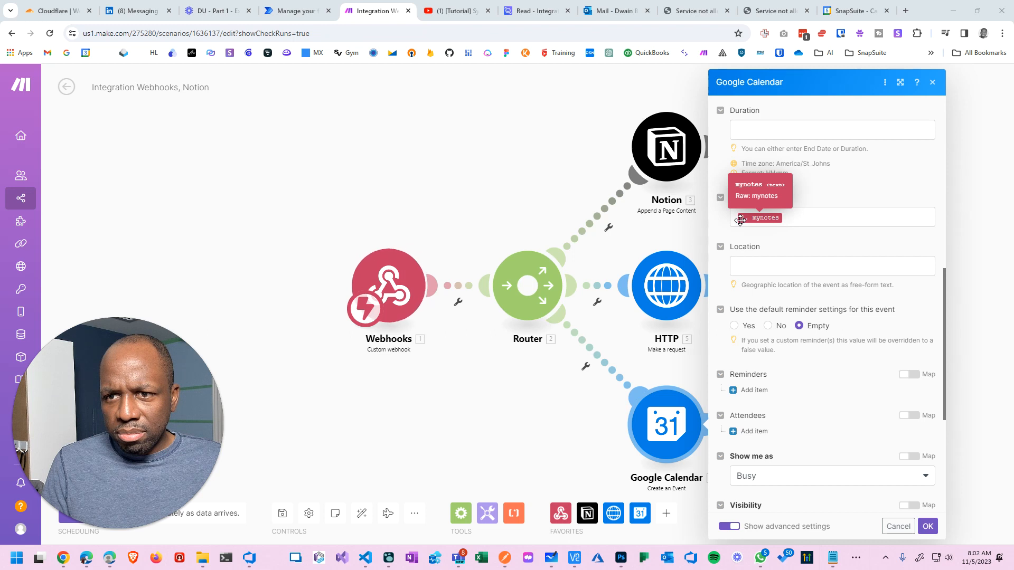
left_click(801, 215)
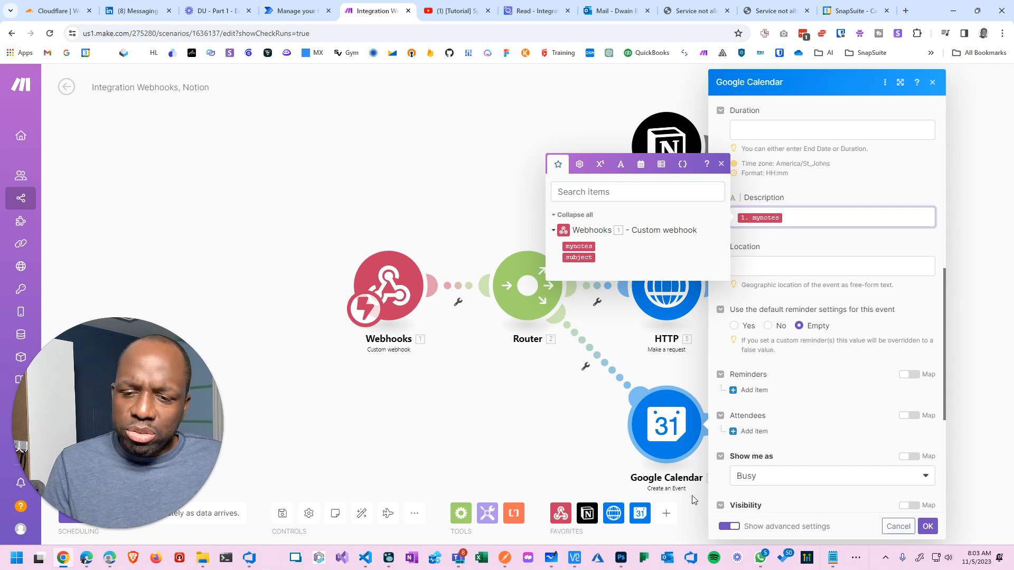
left_click(503, 563)
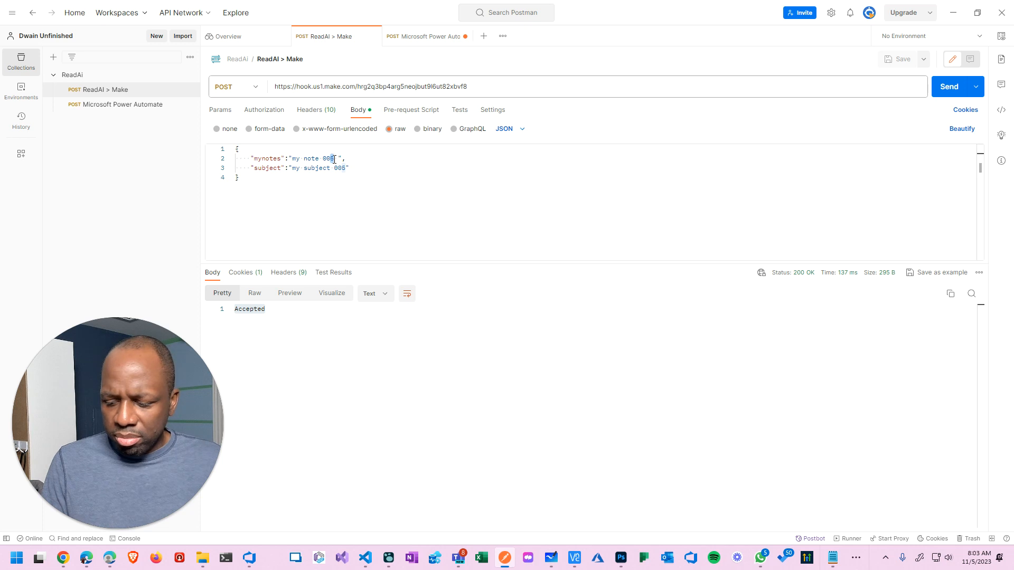
Change the body to 'my note 006' and 'my subject 006', then save and send it.
type("6")
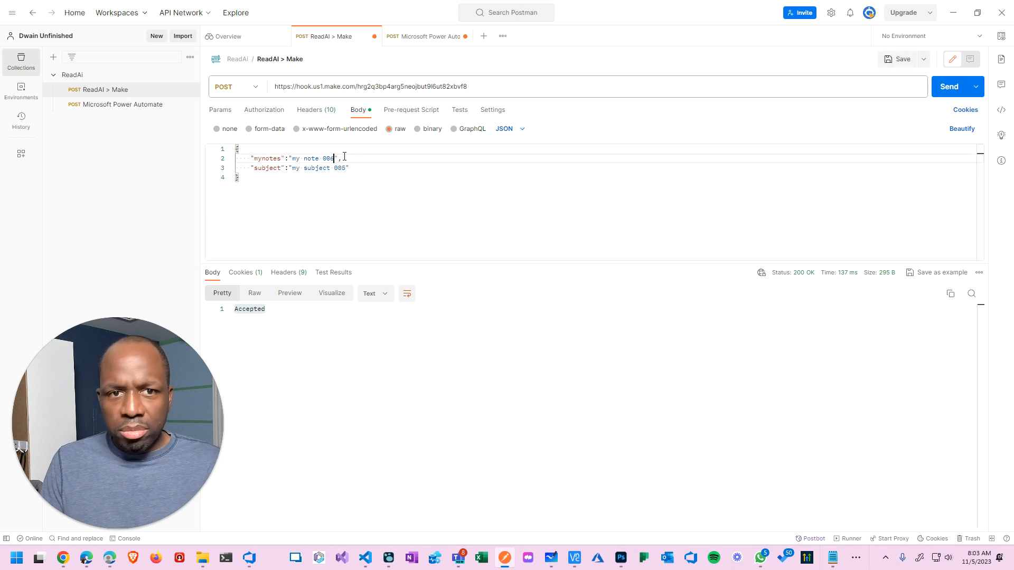
left_click_drag(347, 170, 344, 171)
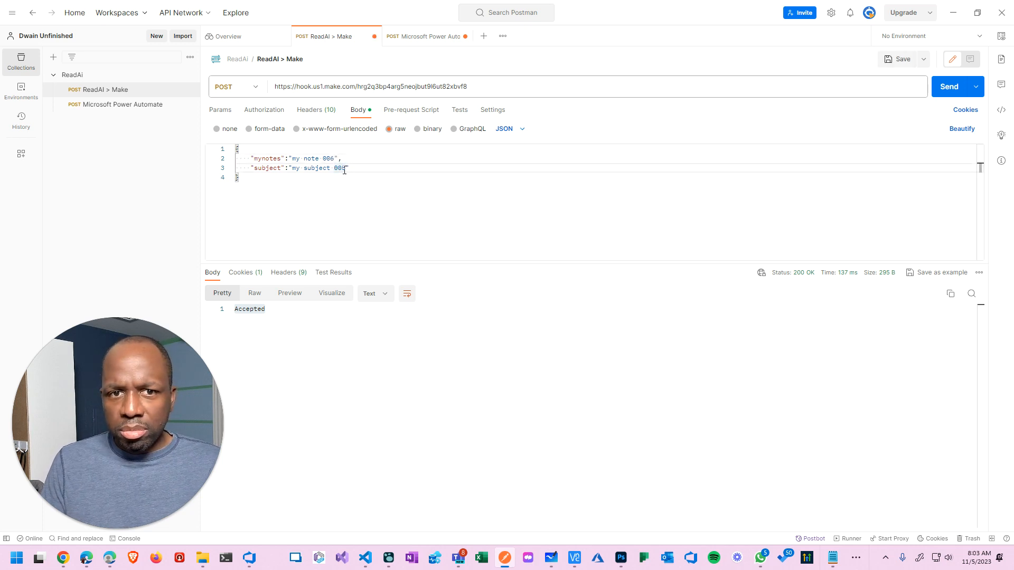
type("6")
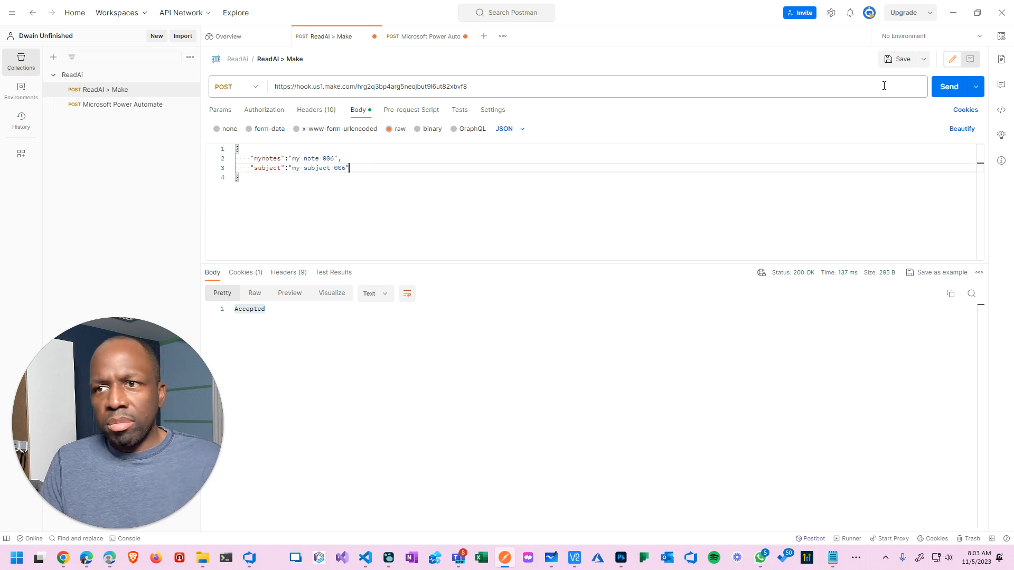
left_click(896, 59)
left_click(946, 94)
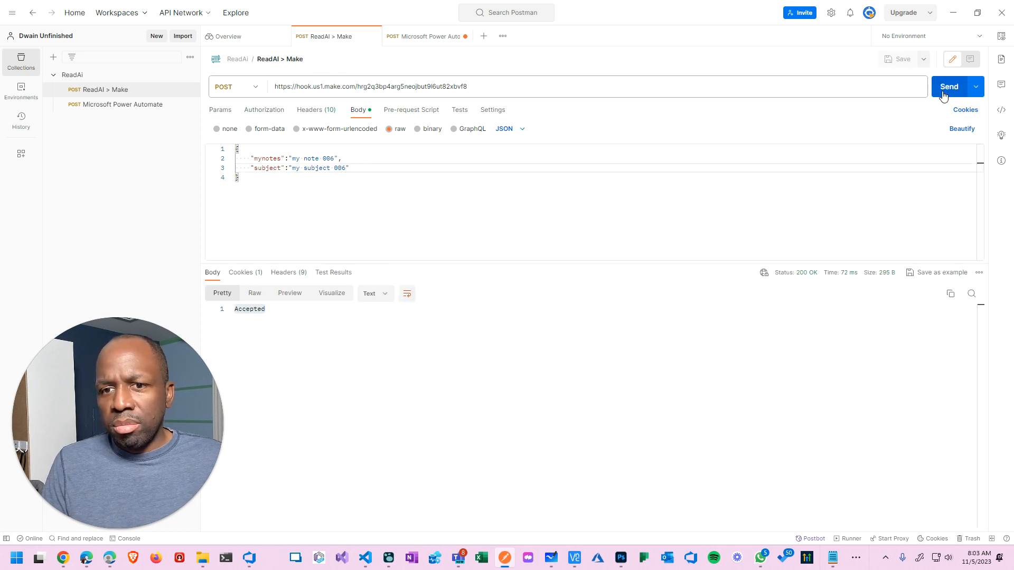
left_click(956, 16)
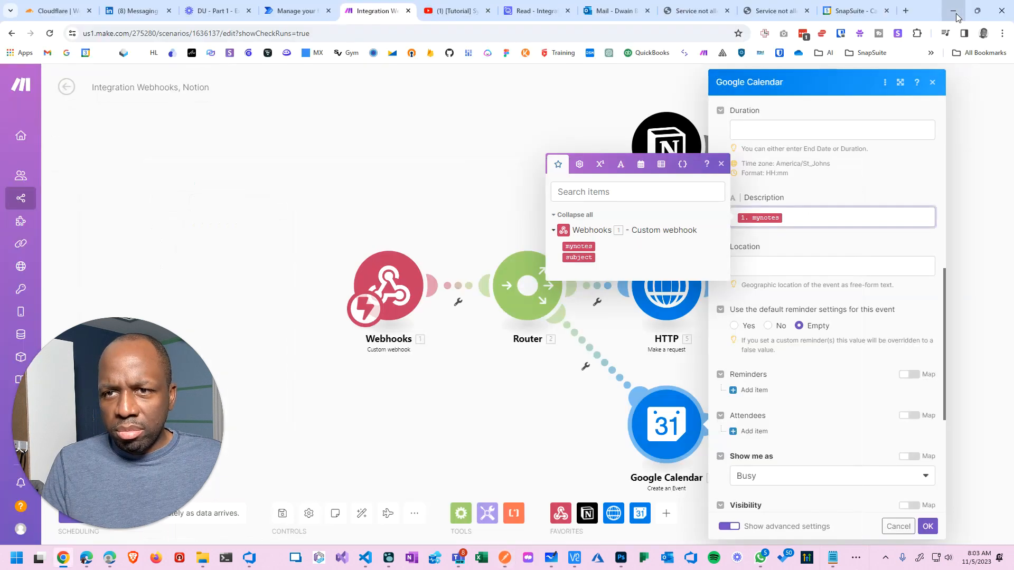
Open 'my subject 006' and confirm its description reads 'my note 006'.
left_click(860, 10)
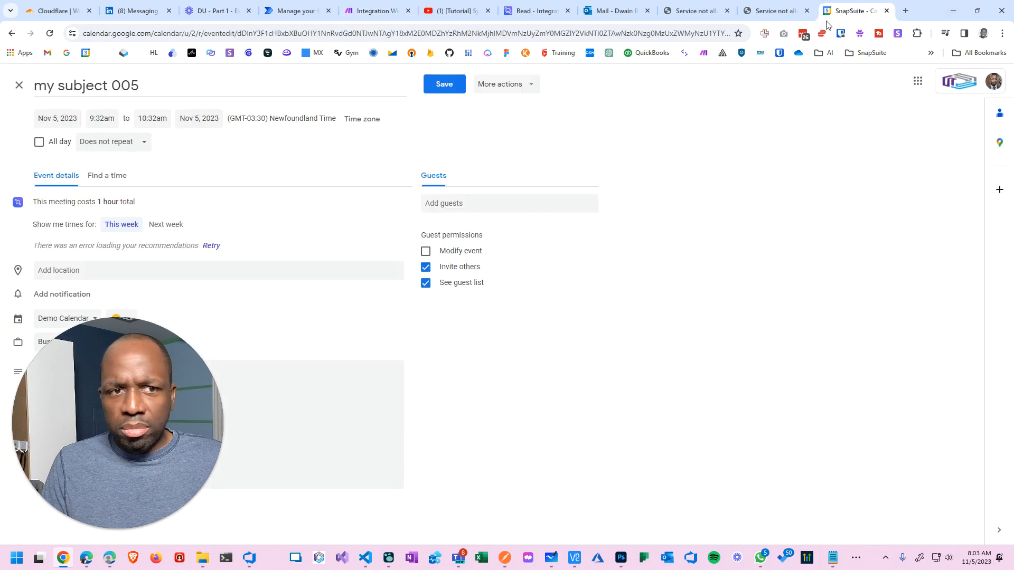
left_click(19, 85)
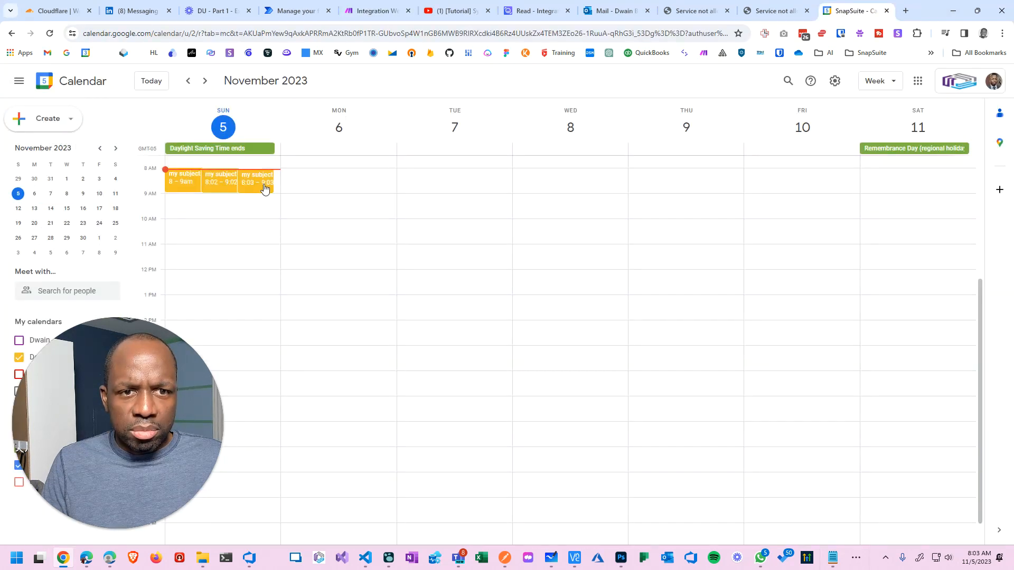
left_click(264, 186)
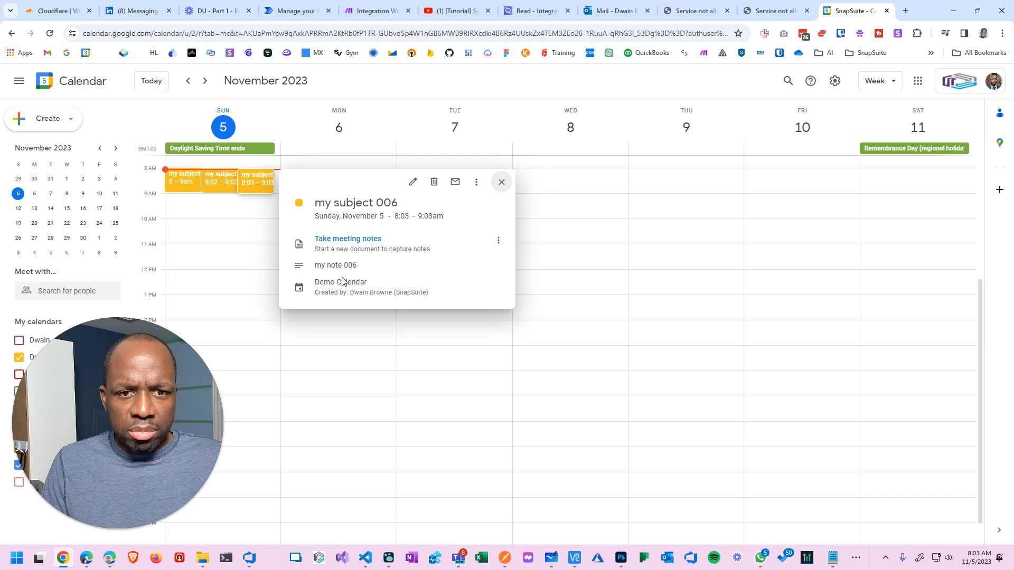
left_click(413, 181)
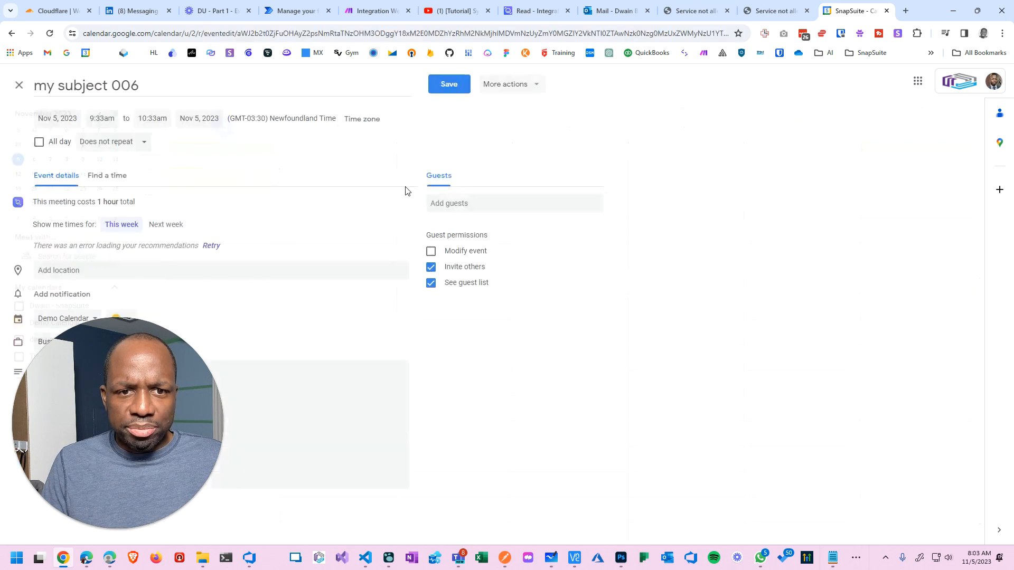
left_click_drag(138, 427, 714, 427)
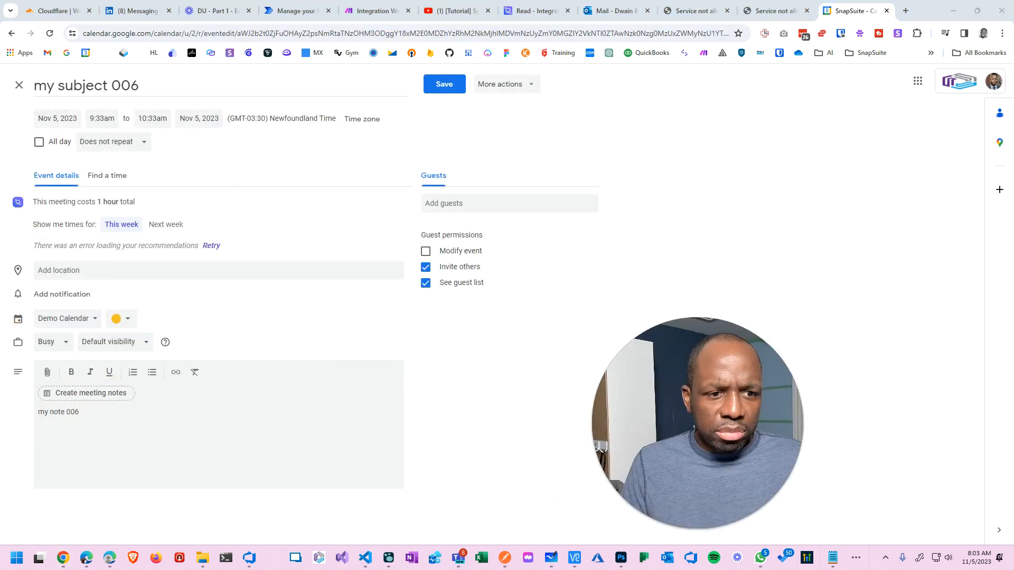
left_click_drag(85, 413, 3, 419)
left_click(19, 85)
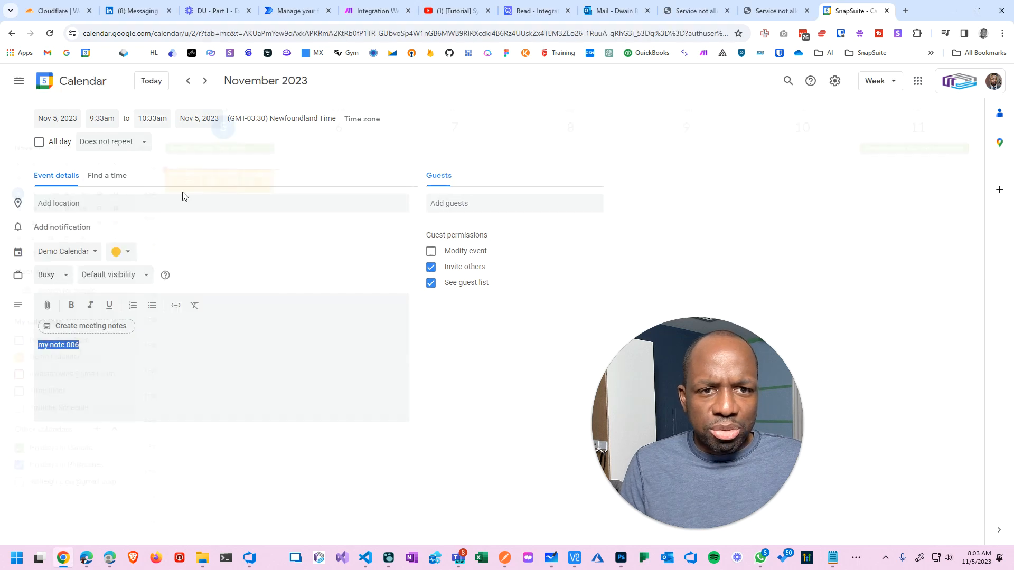
Delete the test events 'my subject 004', '005' and '006' from the calendar.
left_click(191, 190)
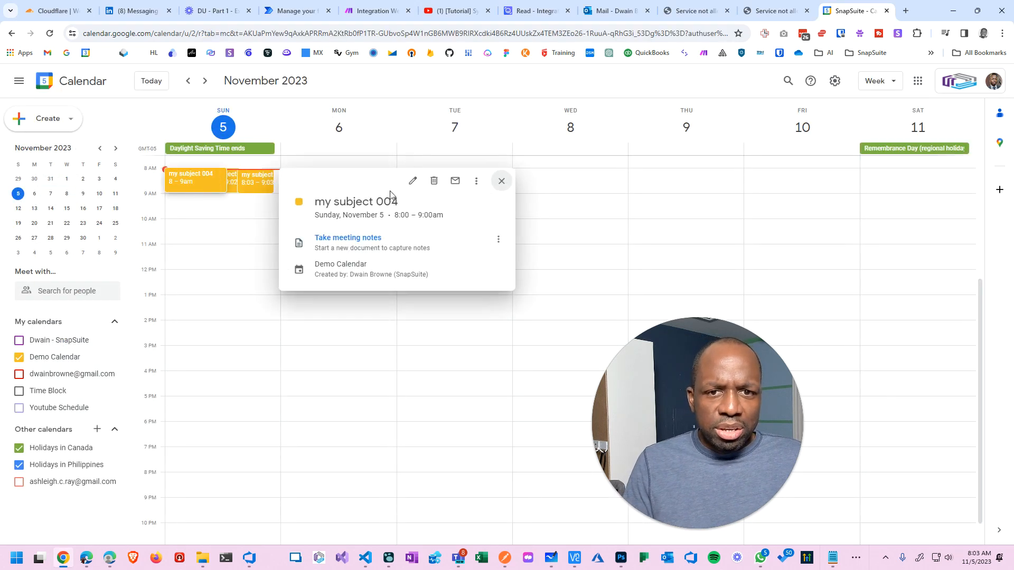
left_click(433, 179)
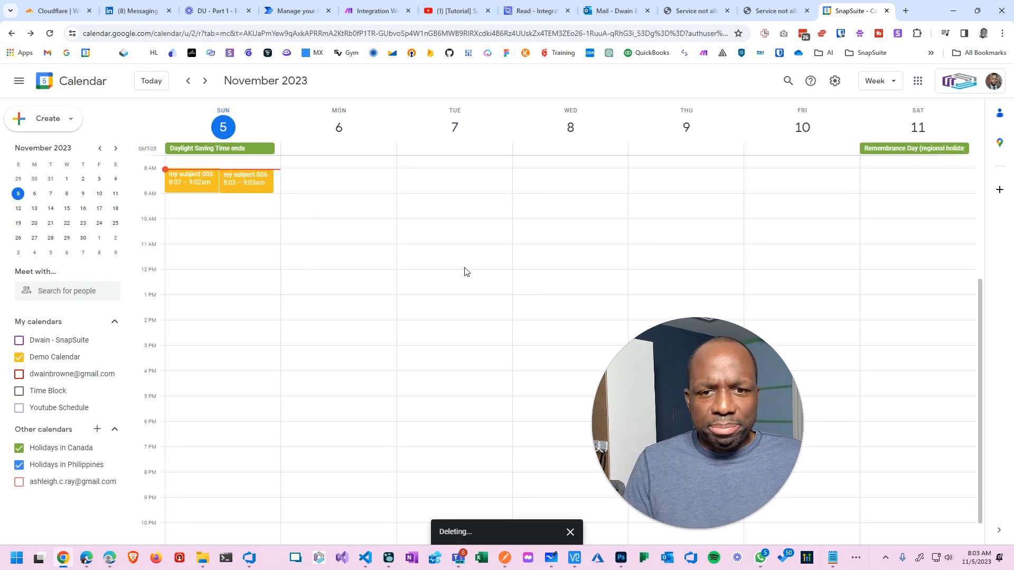
left_click(191, 180)
left_click(433, 183)
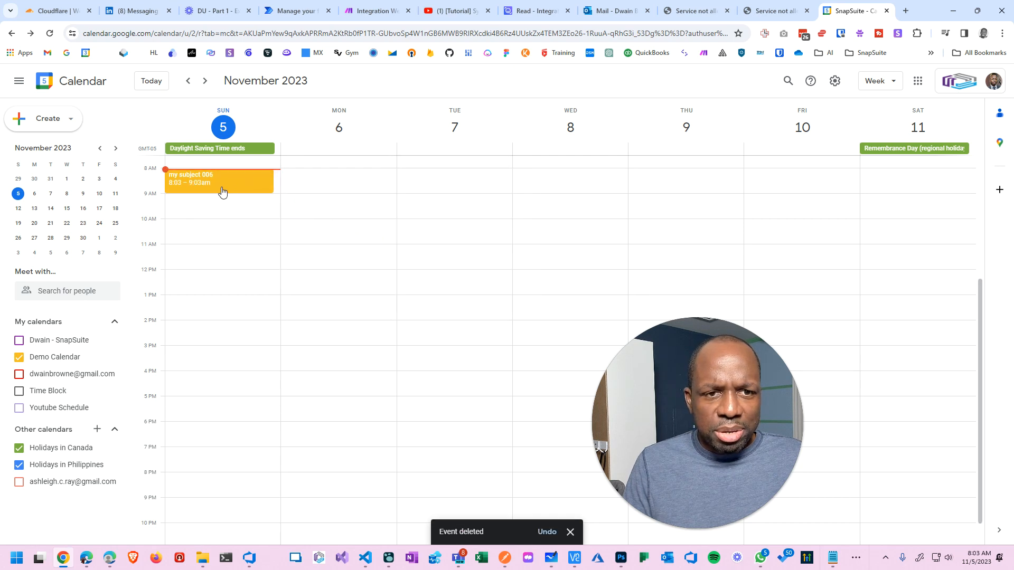
left_click(222, 191)
left_click(433, 183)
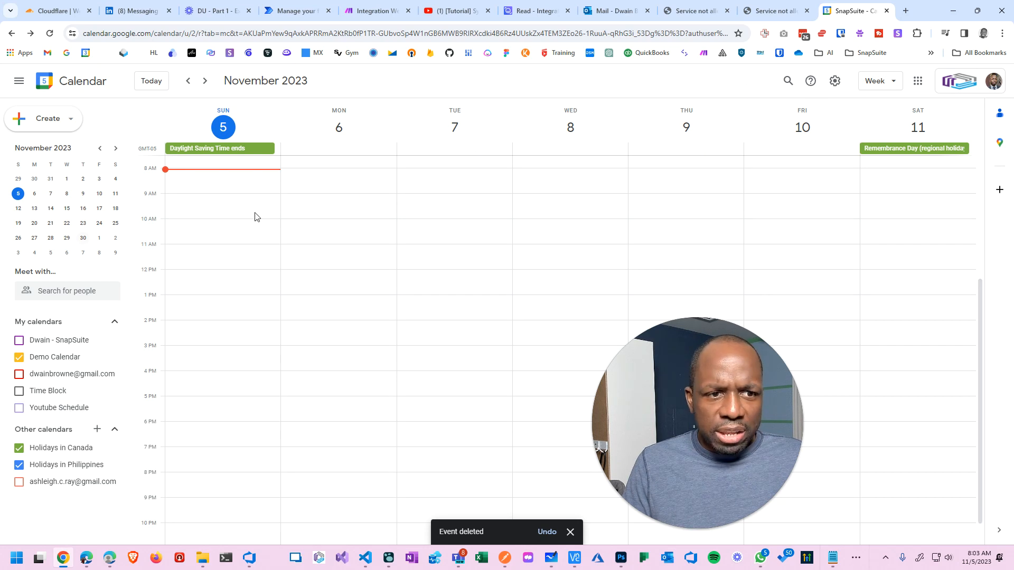
left_click(835, 80)
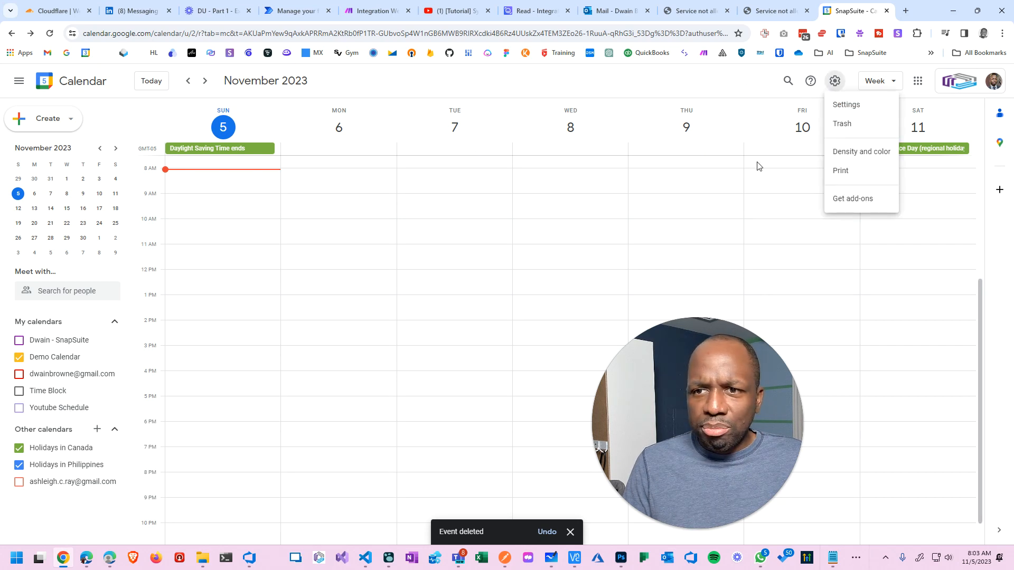
Open Google Calendar settings and select the Demo Calendar.
left_click(855, 105)
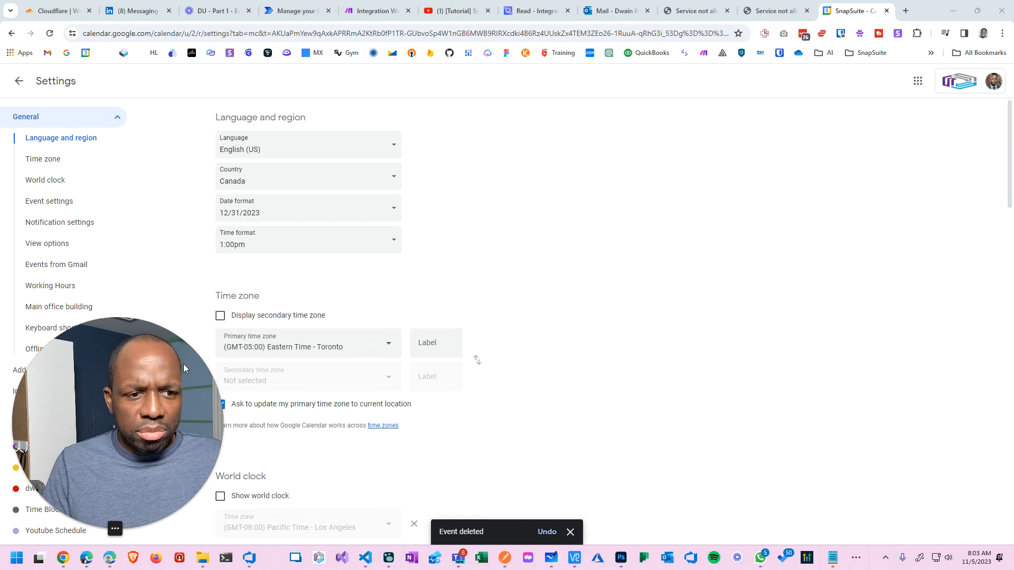
scroll(118, 256, "down", 2)
scroll(118, 256, "down", 1)
scroll(137, 341, "down", 5)
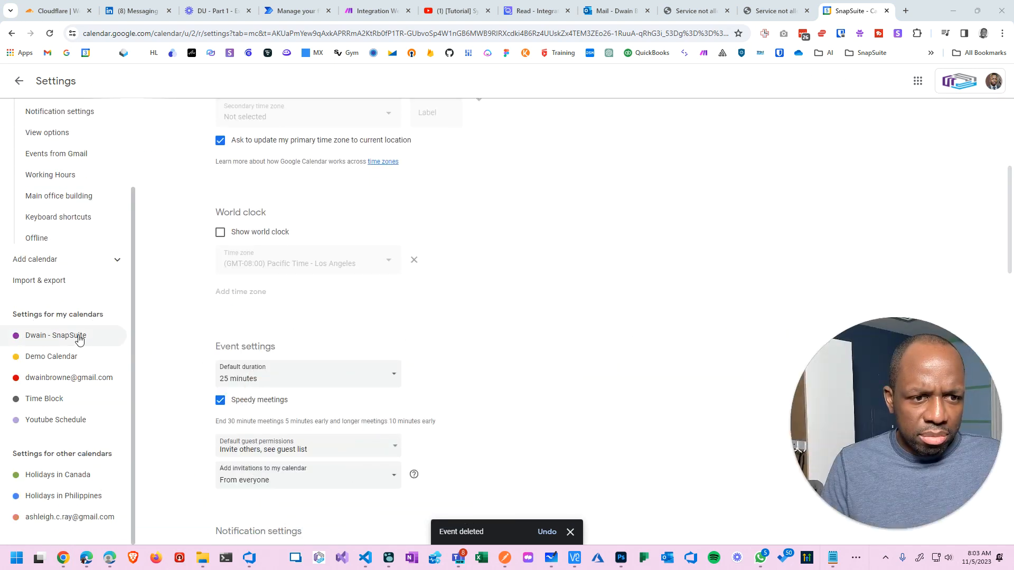
left_click(75, 364)
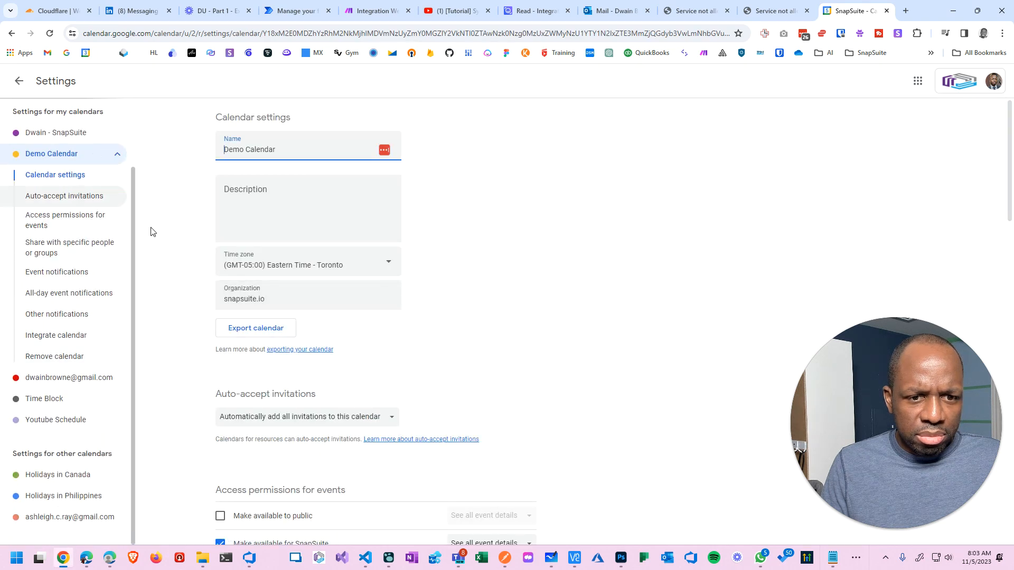
View the Demo Calendar's shareable link, cancel without copying, then open a new browser tab.
scroll(151, 232, "down", 5)
left_click(266, 313)
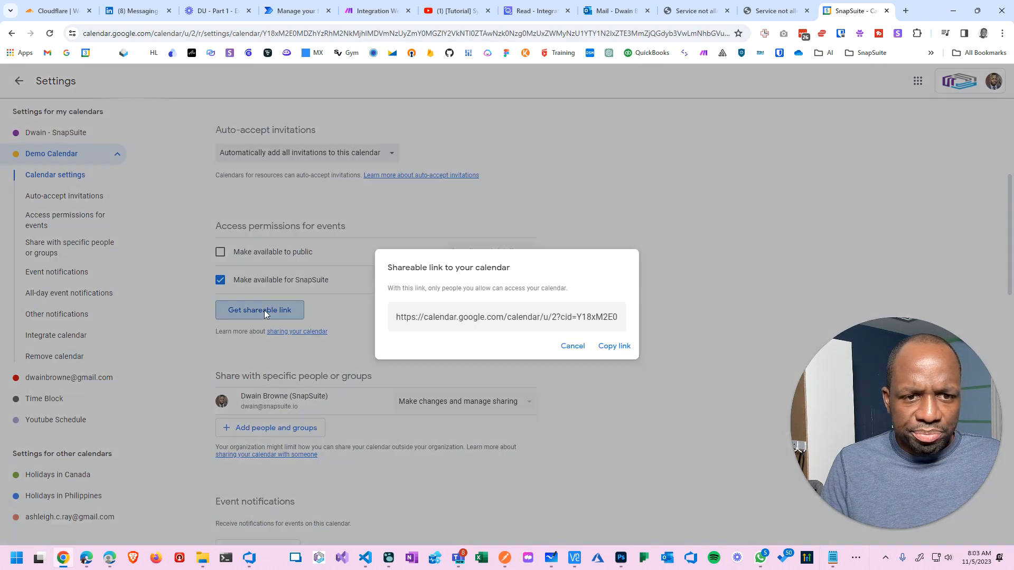
left_click(573, 316)
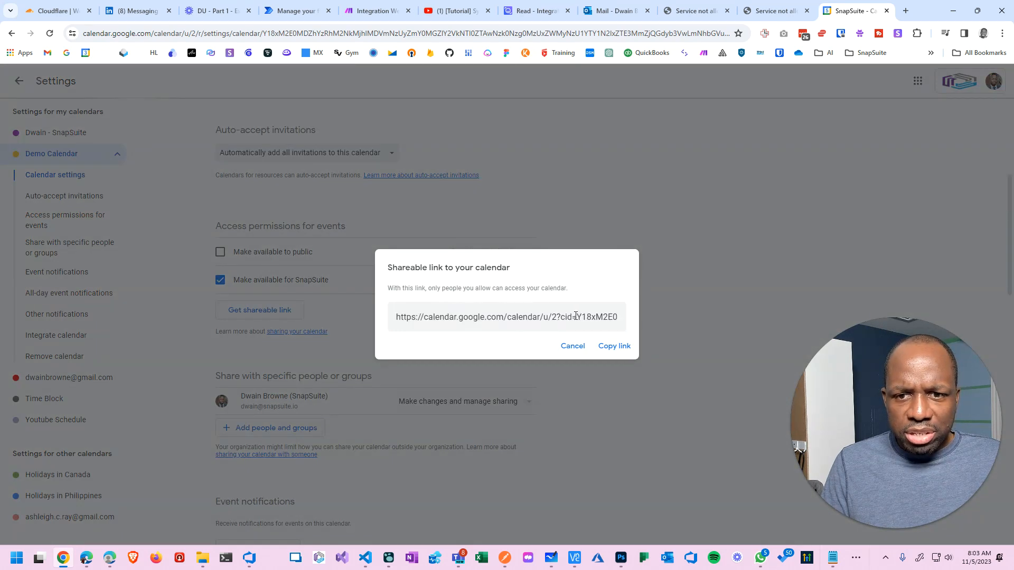
left_click_drag(575, 316, 811, 318)
left_click(573, 347)
left_click(706, 266)
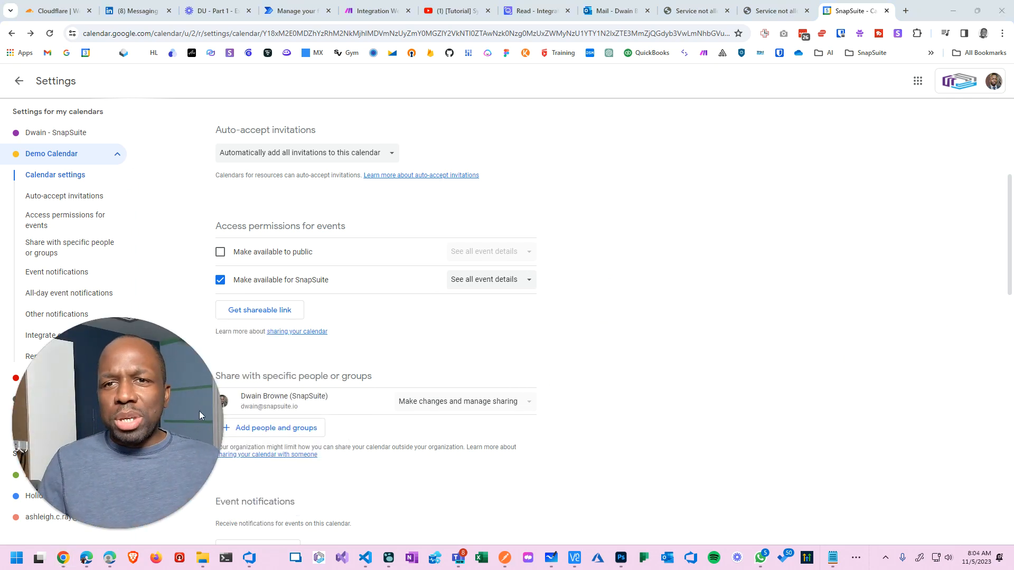
left_click(597, 13)
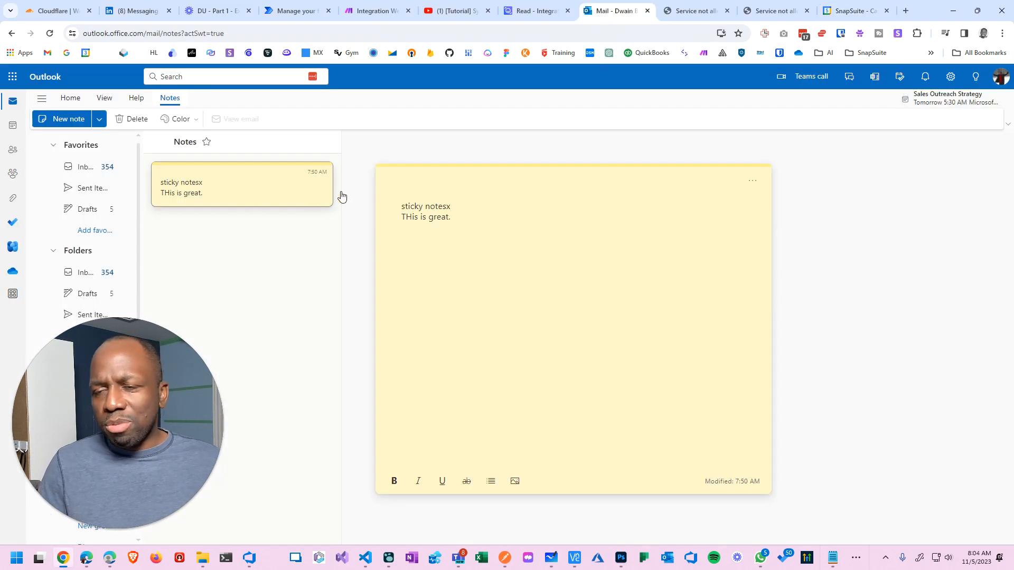
left_click(906, 11)
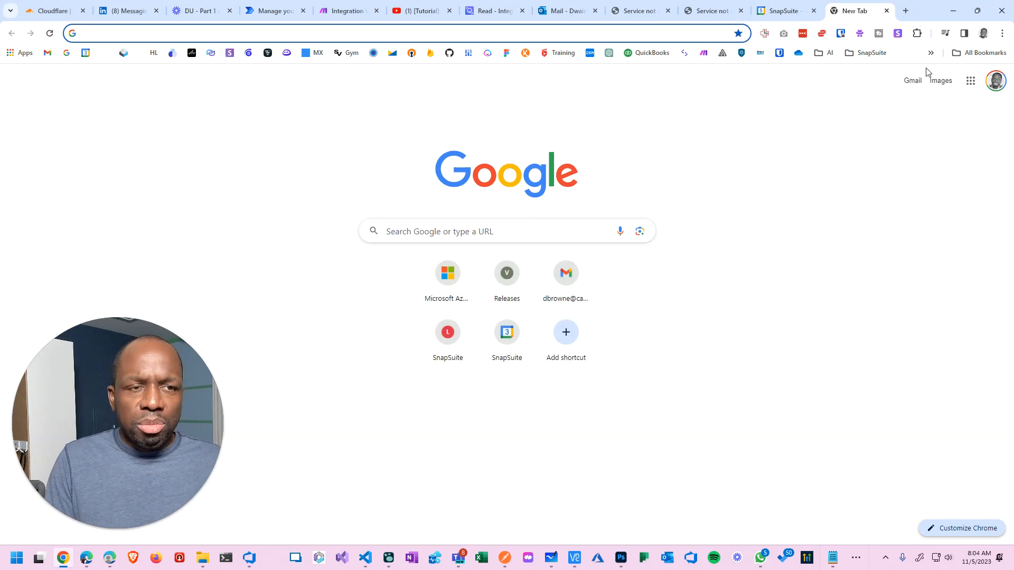
Search 'outlook 365 api' and read the deprecated Outlook REST API v2.0 docs.
type("outlo")
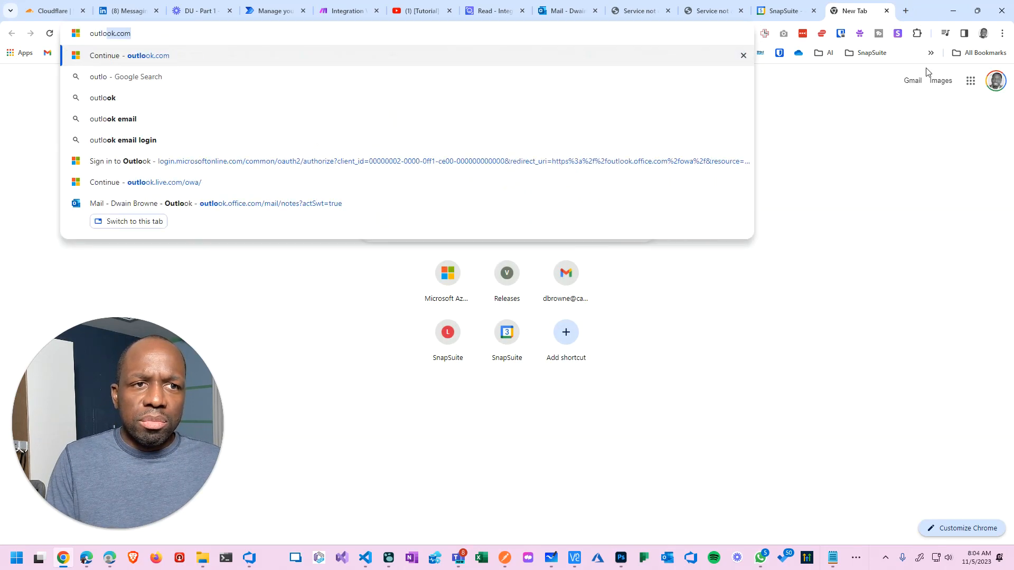
type("ok 36")
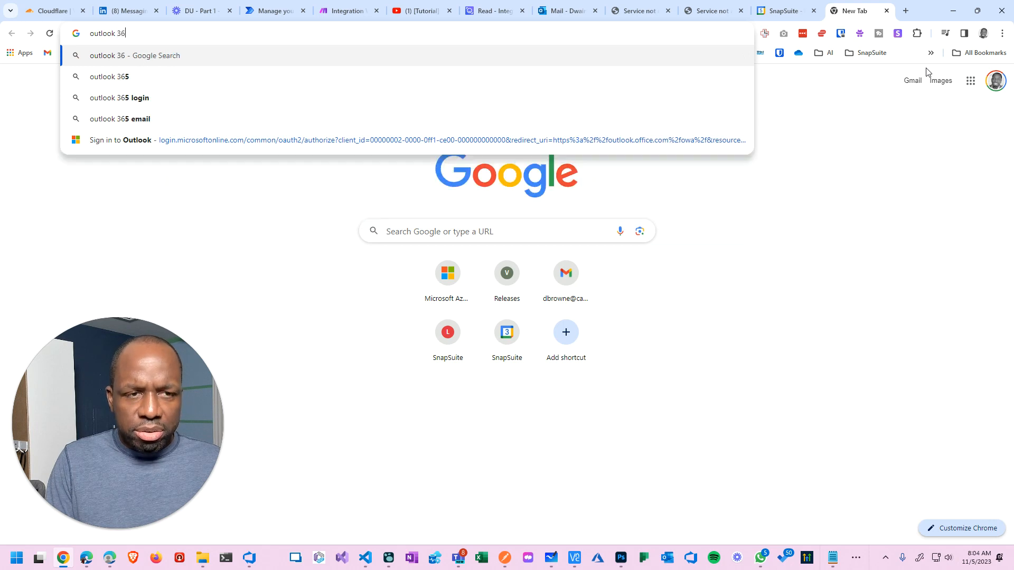
type("5 api")
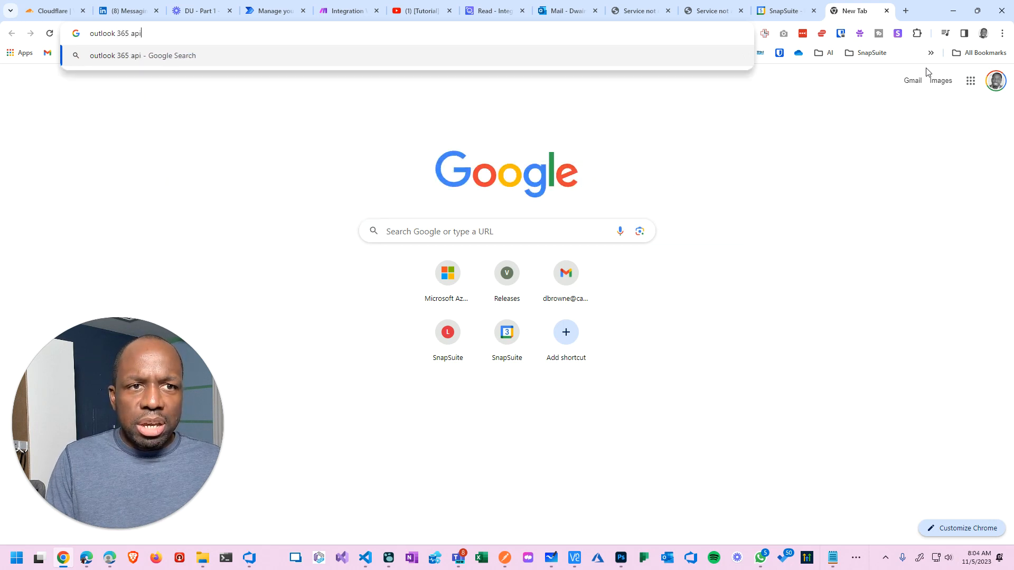
key("Return")
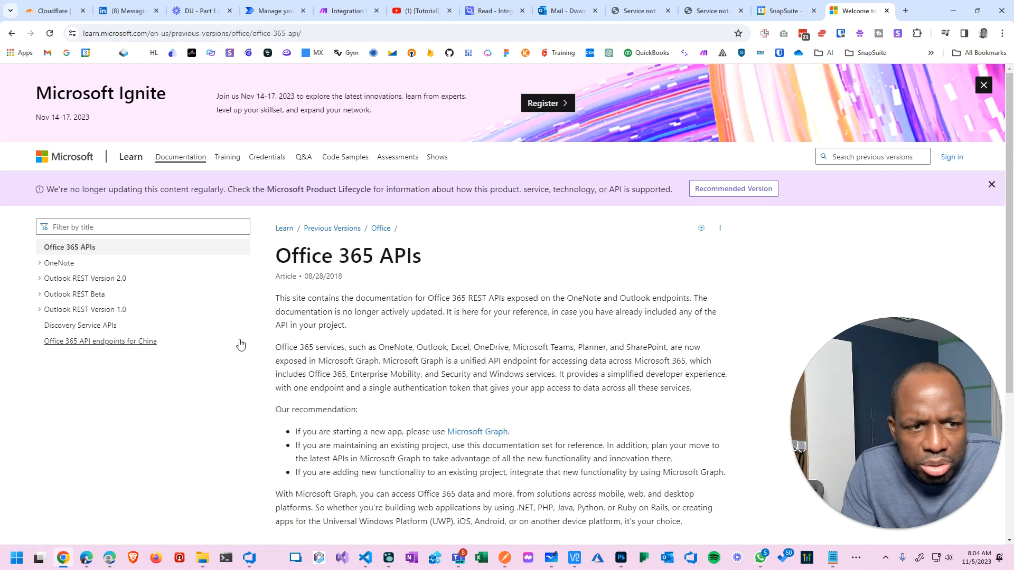
scroll(249, 356, "down", 4)
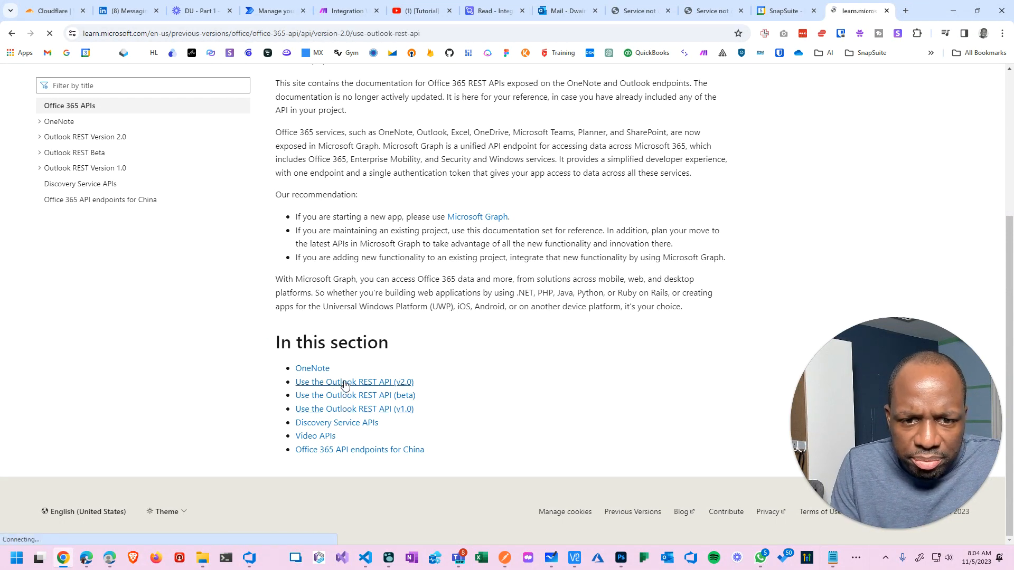
scroll(388, 301, "down", 10)
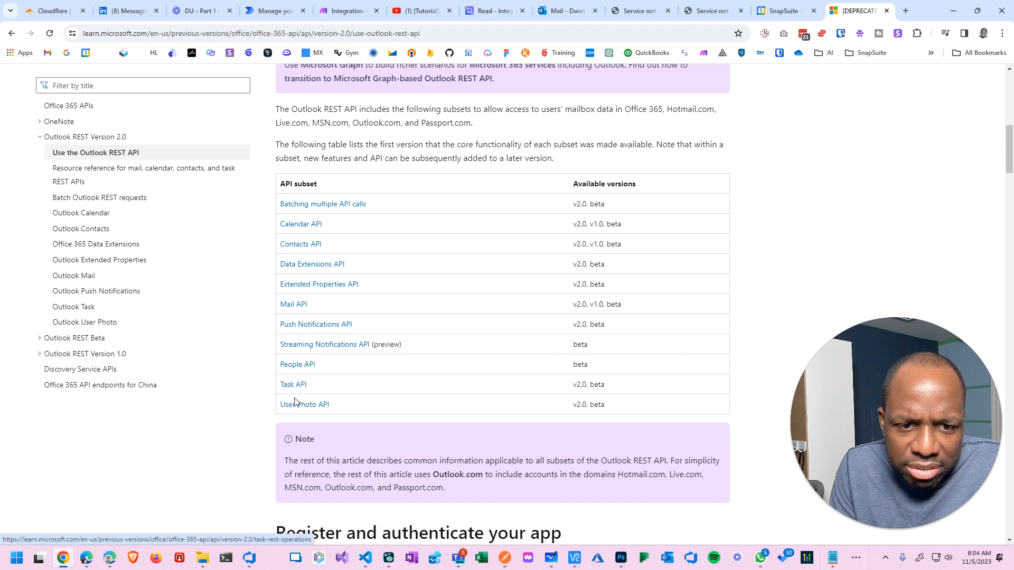
scroll(293, 408, "down", 10)
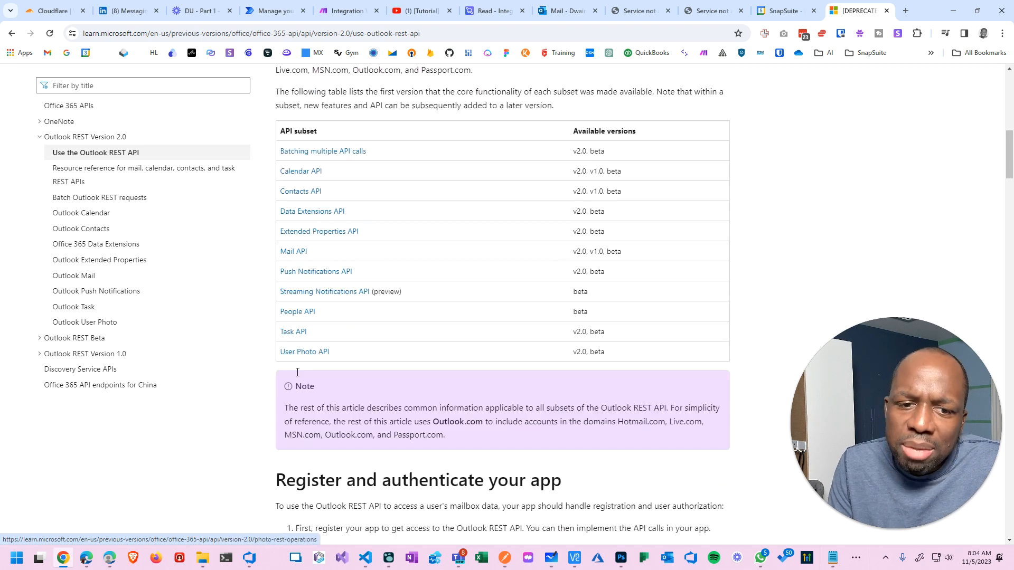
scroll(299, 372, "down", 4)
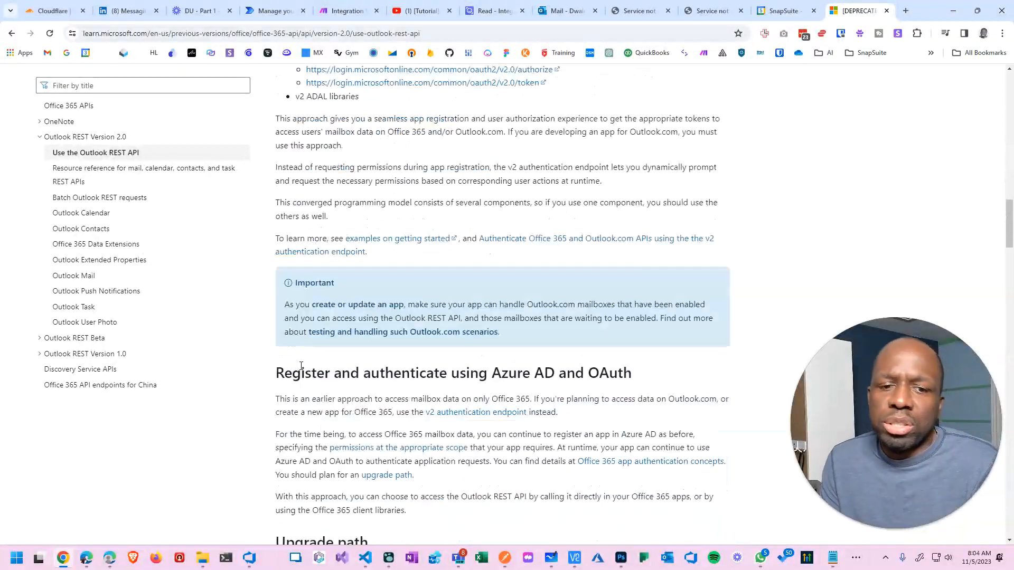
scroll(335, 233, "up", 12)
scroll(343, 235, "up", 10)
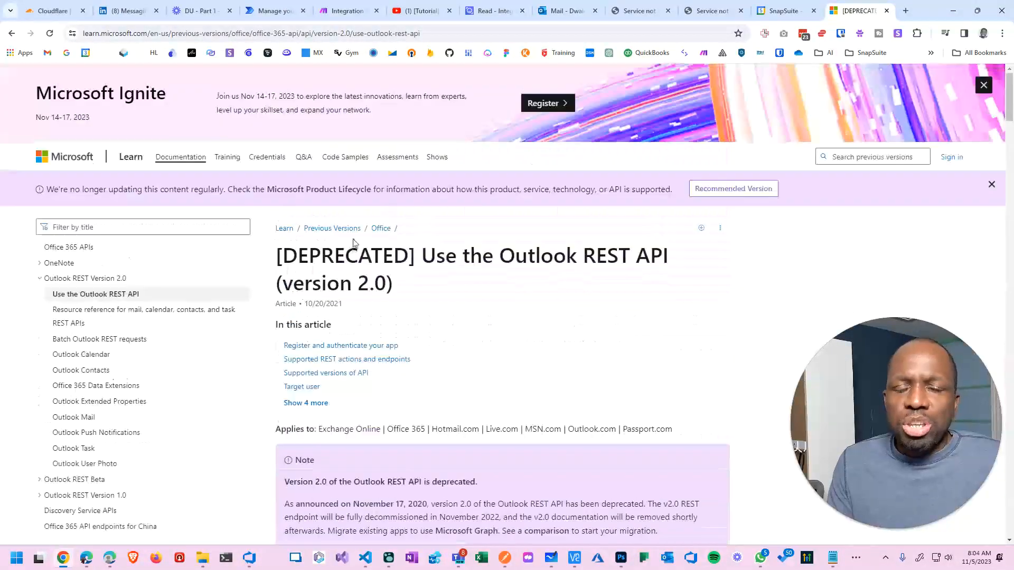
left_click(556, 11)
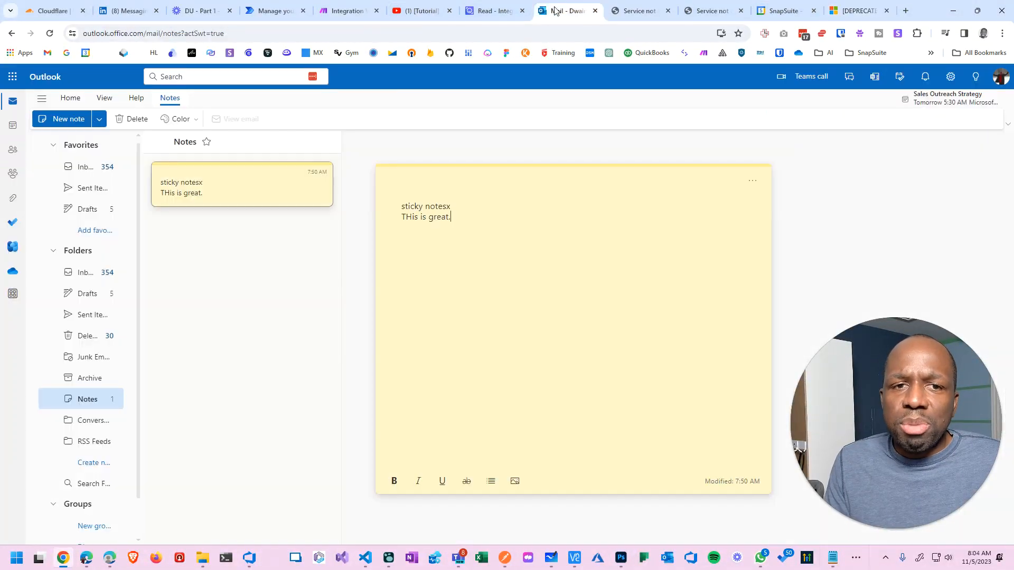
Open the Outlook inbox, then switch to the ReadAI flow in Power Automate.
left_click(89, 167)
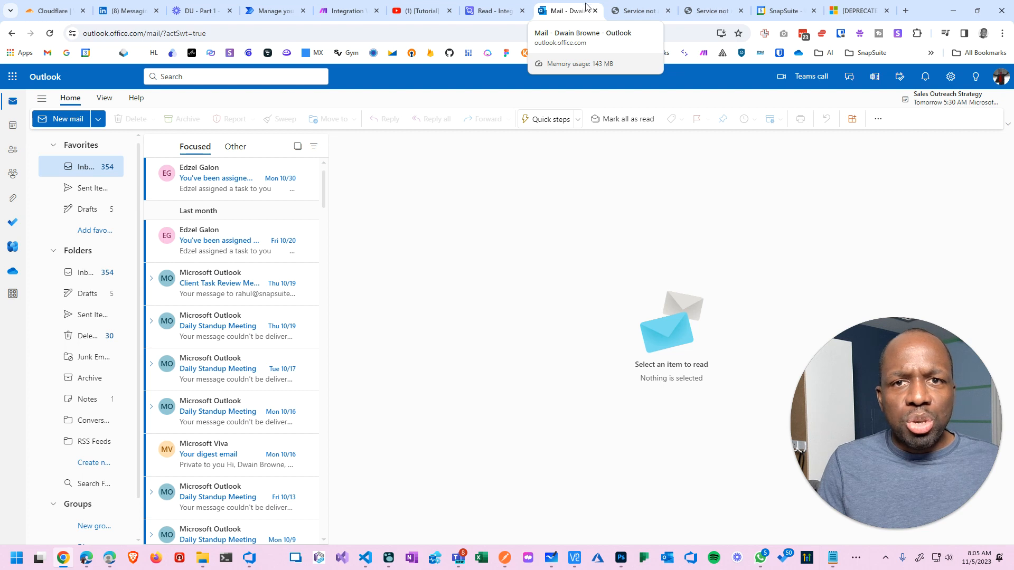
key("alt+Tab")
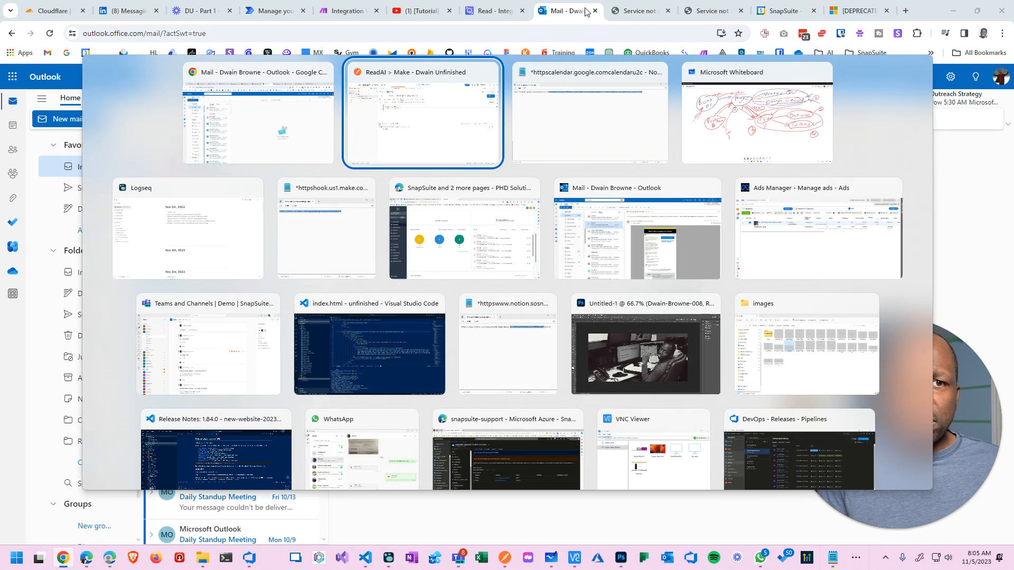
key("Escape")
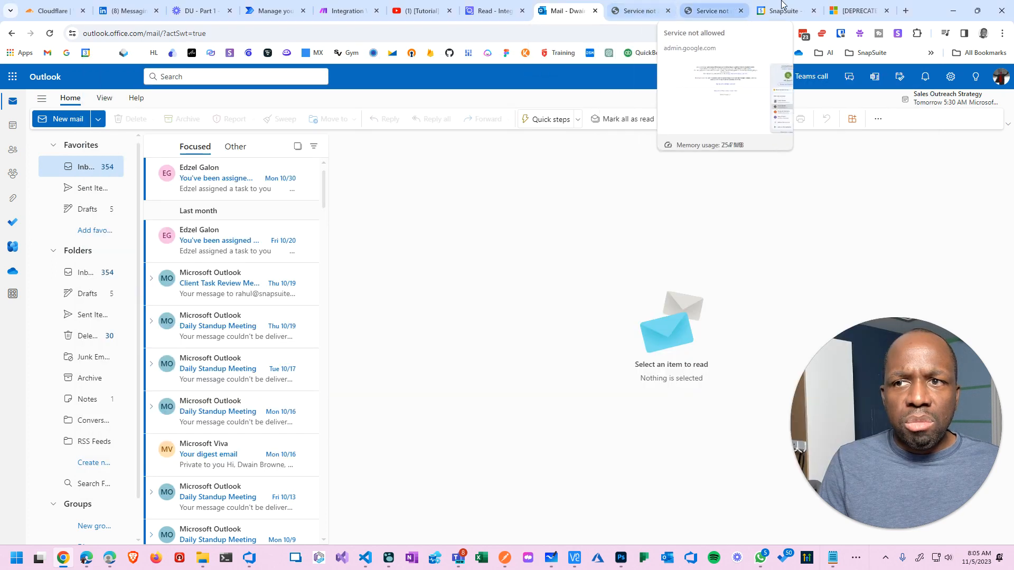
left_click(272, 11)
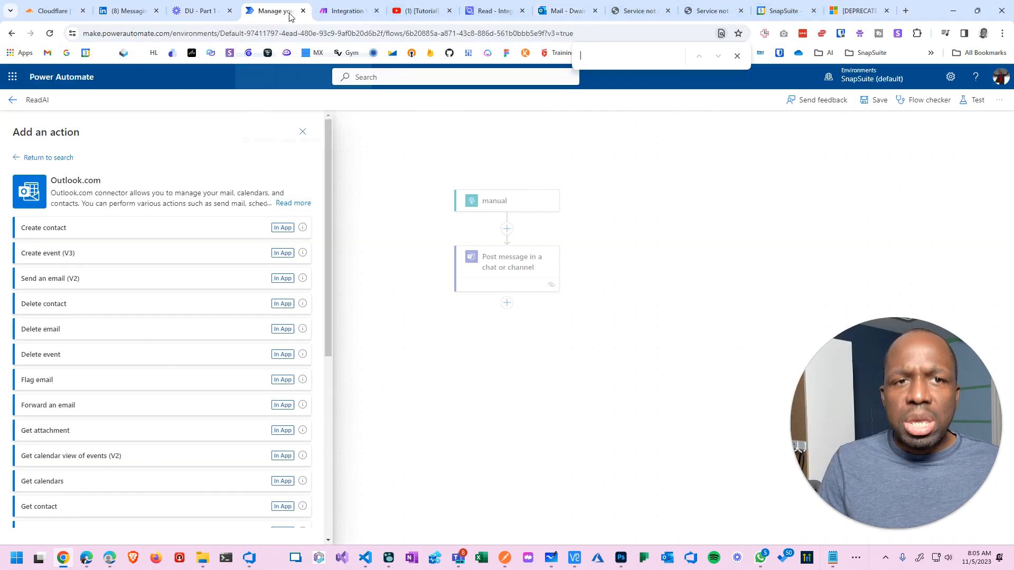
Choose Send an email (V2) from the full list of Office 365 Outlook actions.
left_click(18, 159)
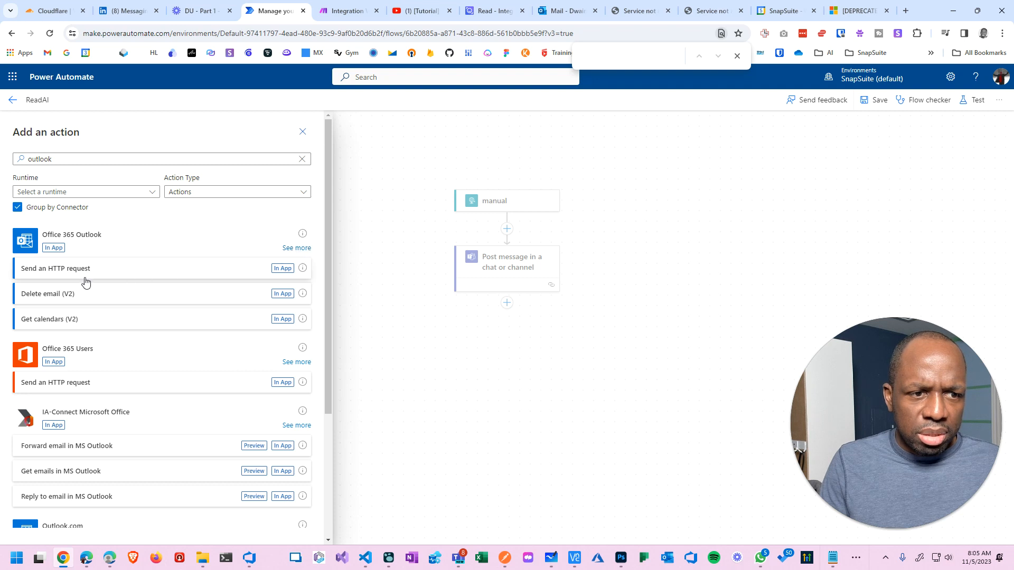
left_click(299, 249)
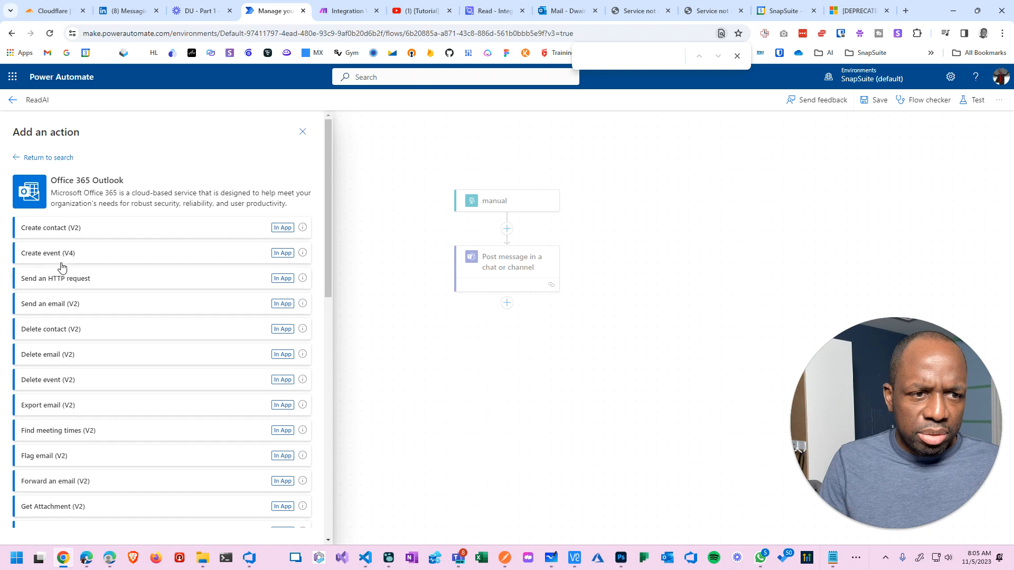
scroll(62, 370, "down", 2)
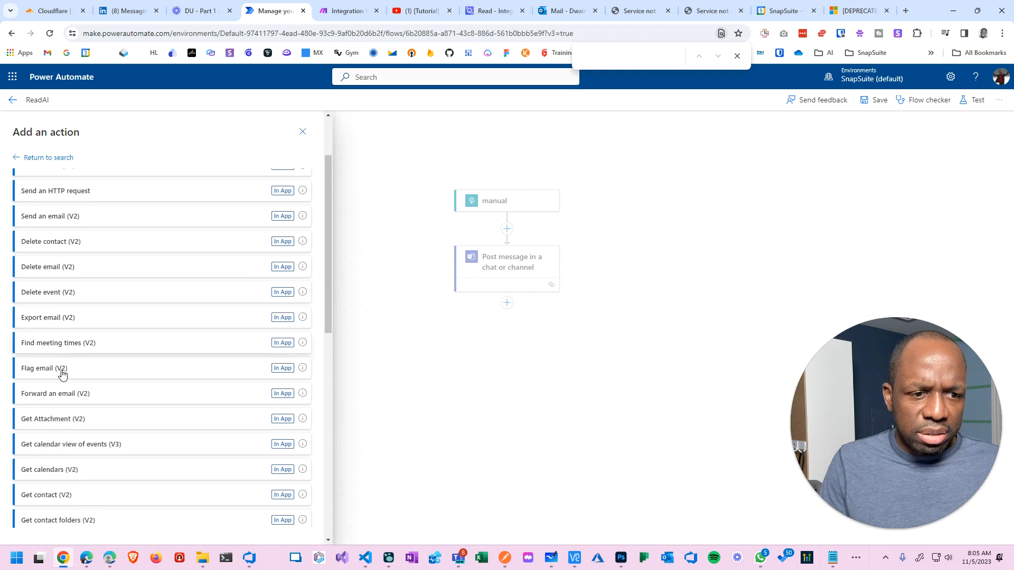
scroll(61, 375, "down", 3)
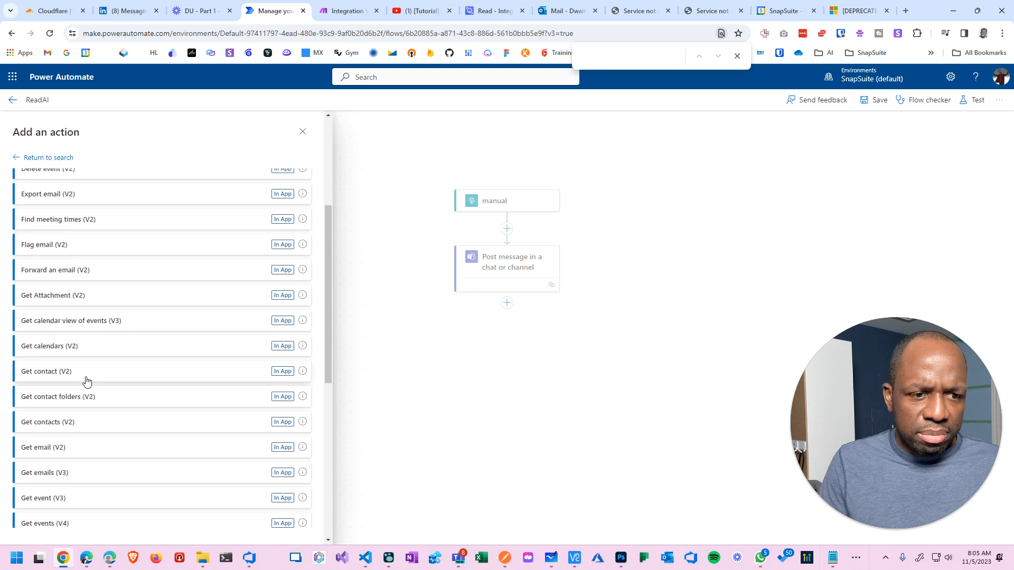
scroll(89, 453, "down", 8)
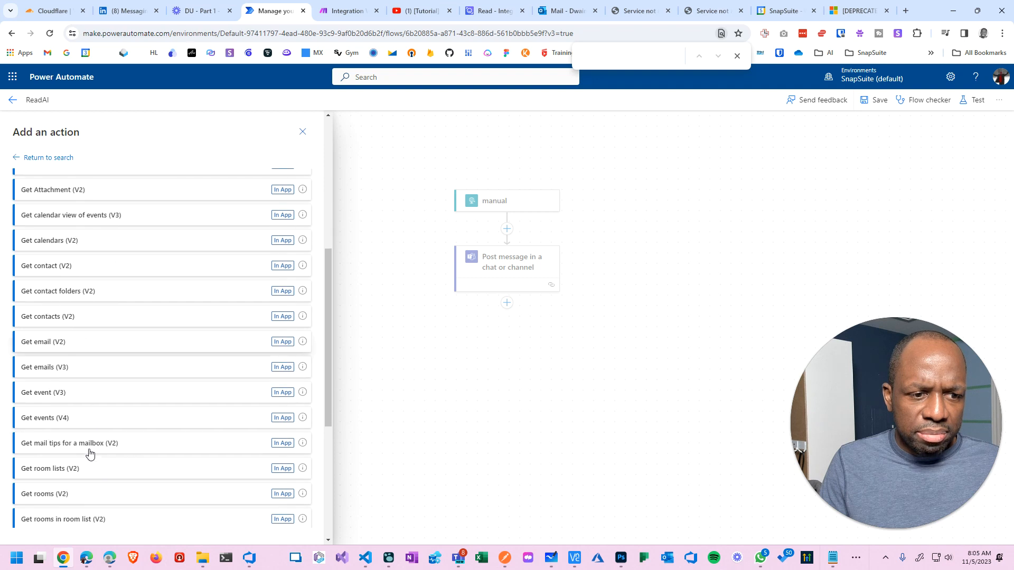
scroll(90, 453, "down", 1)
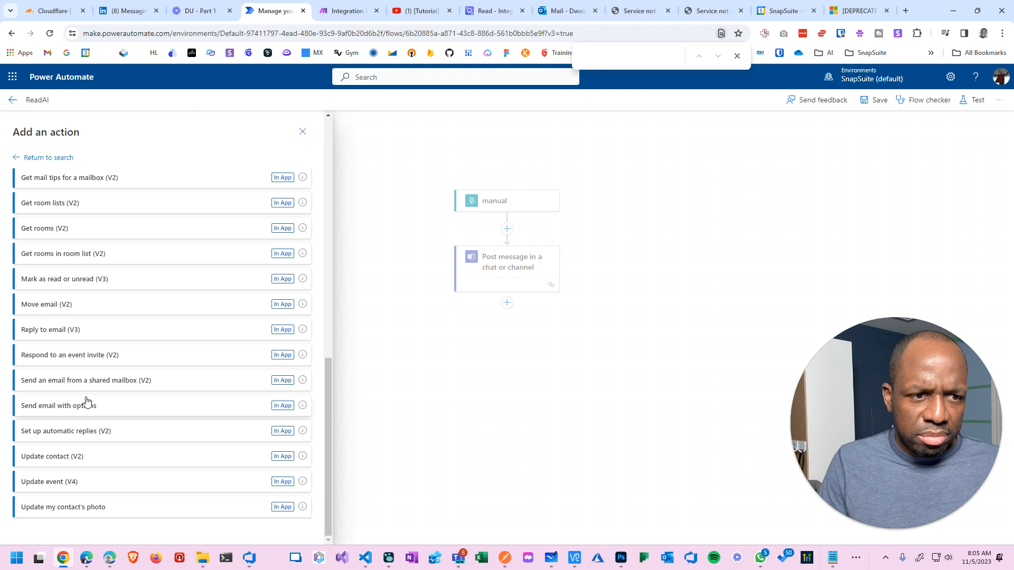
scroll(79, 378, "up", 5)
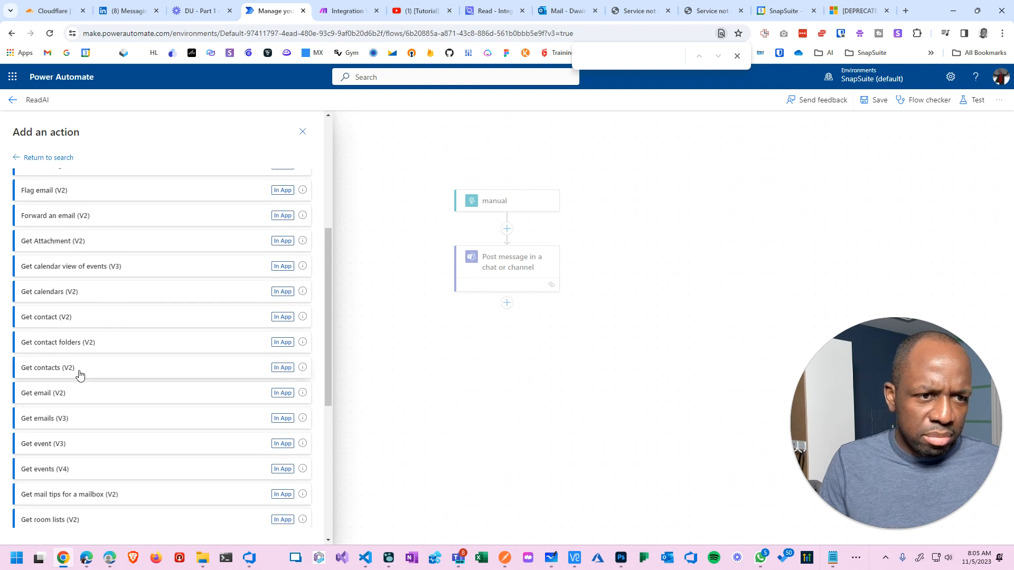
scroll(80, 375, "up", 5)
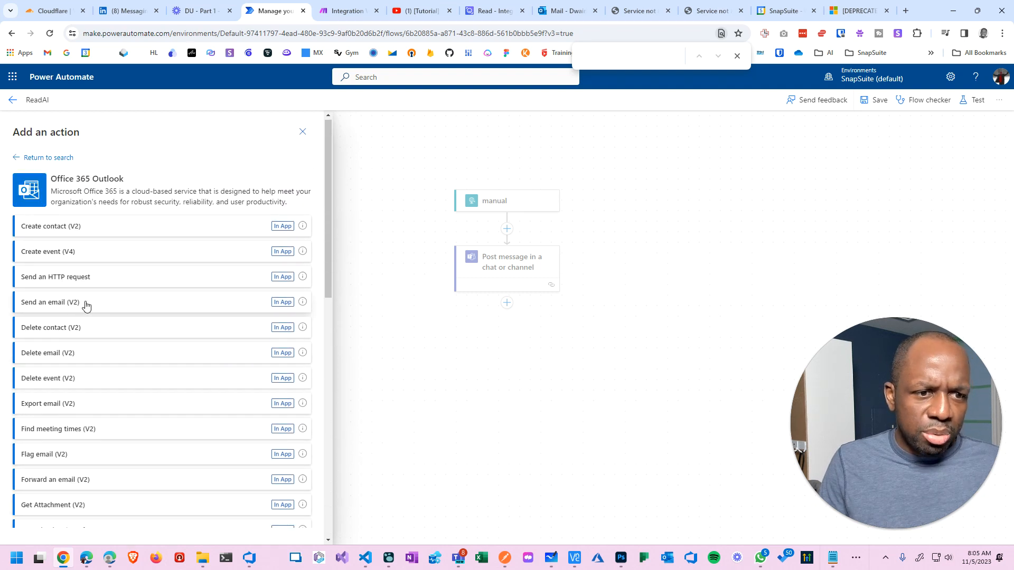
left_click(85, 302)
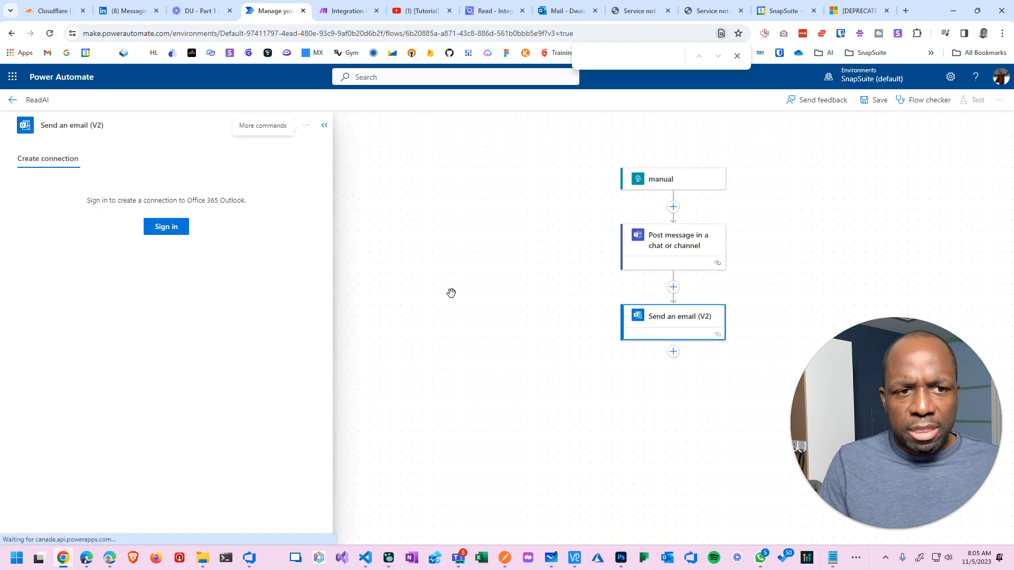
Sign in to the Outlook connection and set the recipient to your own email address.
left_click(160, 233)
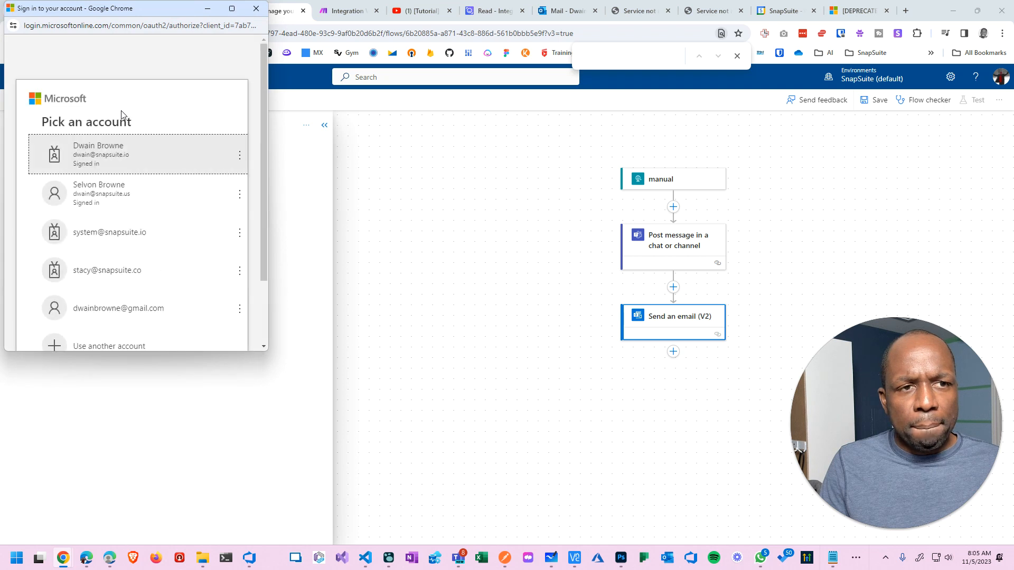
left_click(101, 167)
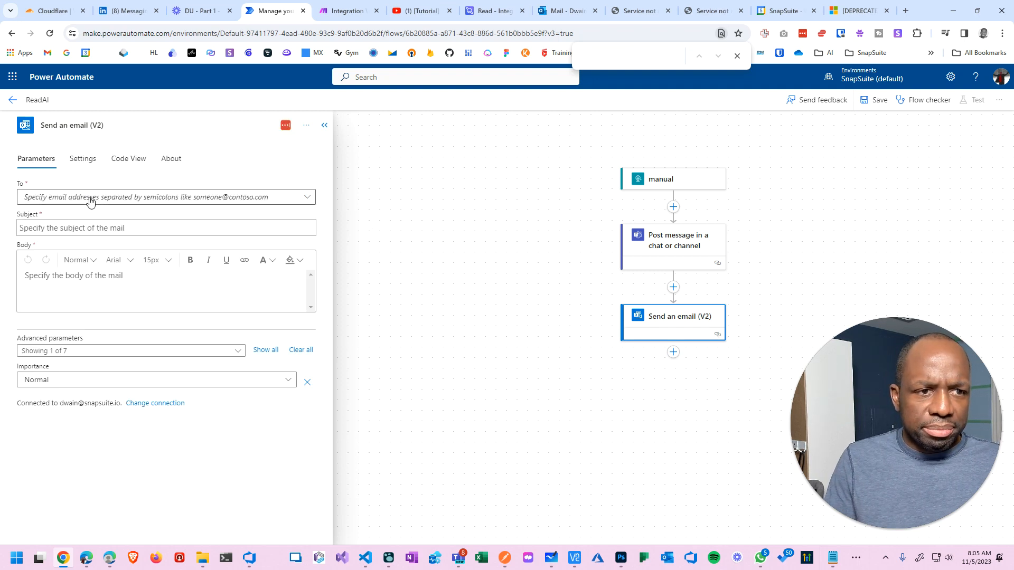
left_click(88, 199)
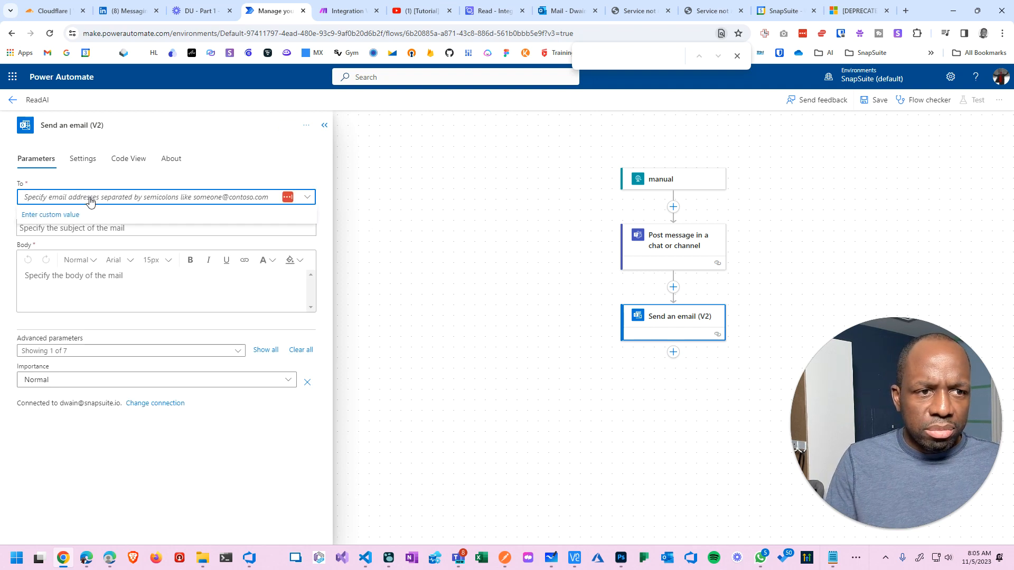
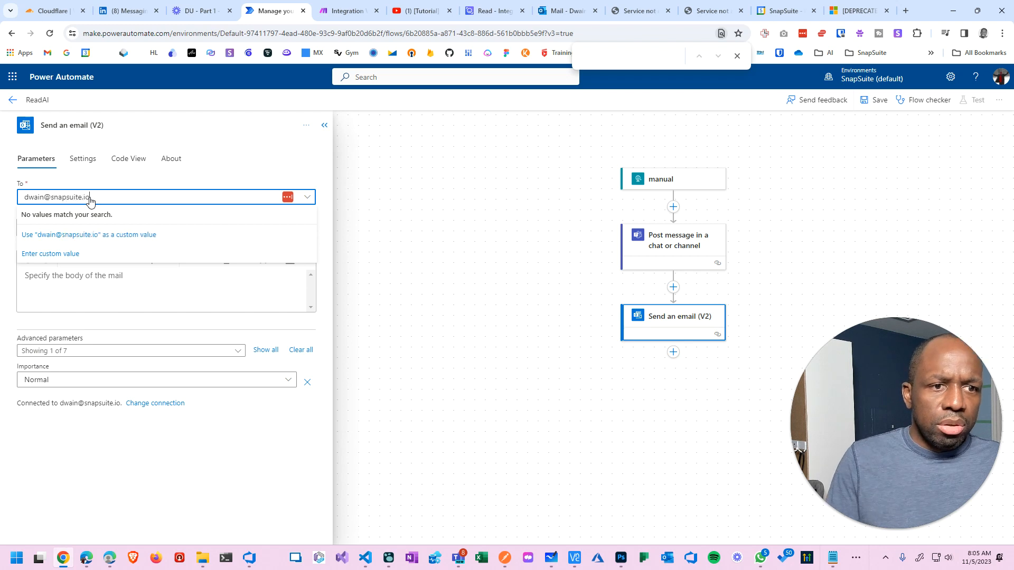
left_click(99, 235)
Set subject to 'Meeting Notes - ' plus the subject input, body to mynotes, and save.
left_click(89, 231)
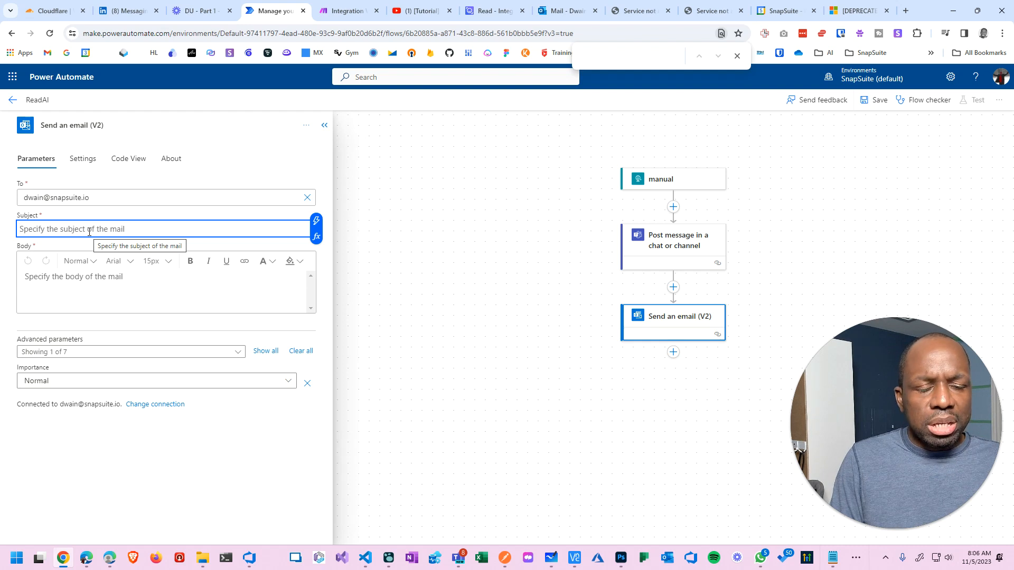
type("Meeting")
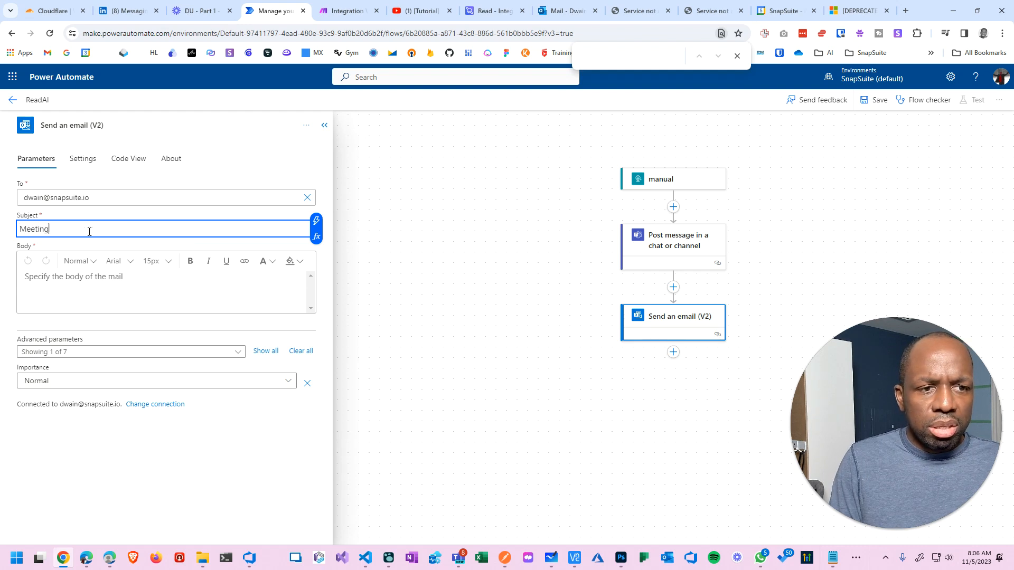
type(" Notes -")
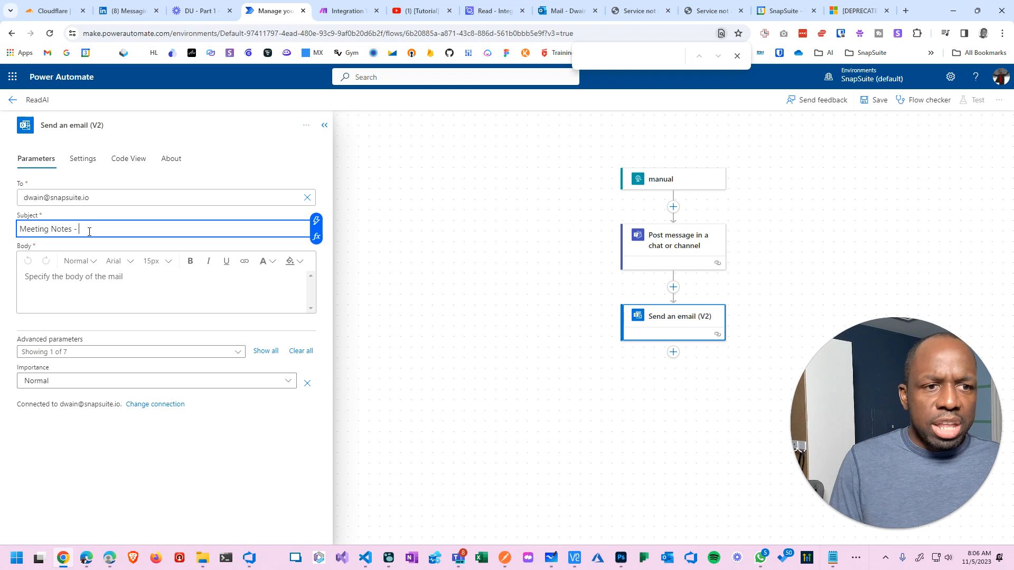
left_click(316, 221)
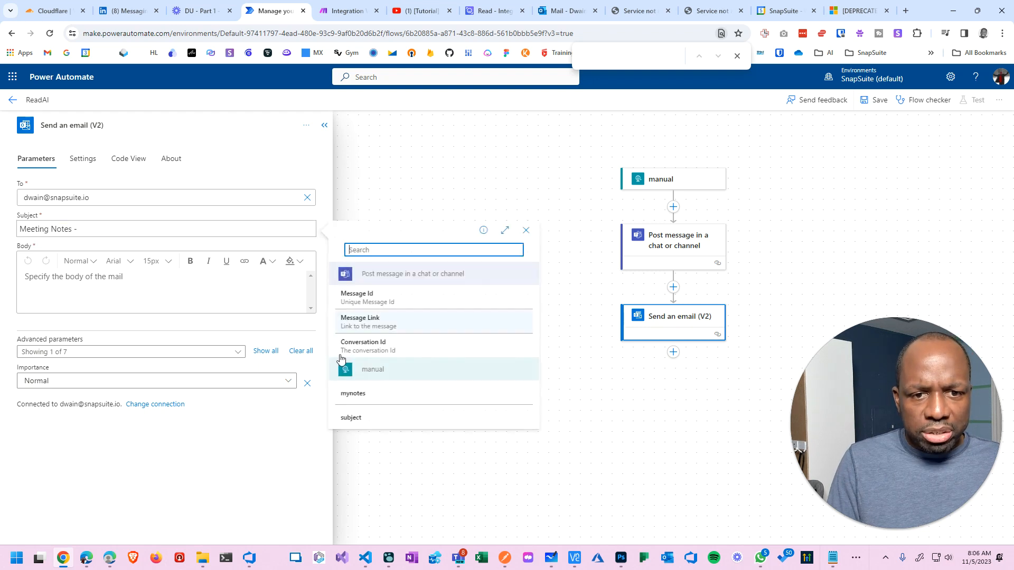
left_click(358, 417)
left_click(137, 290)
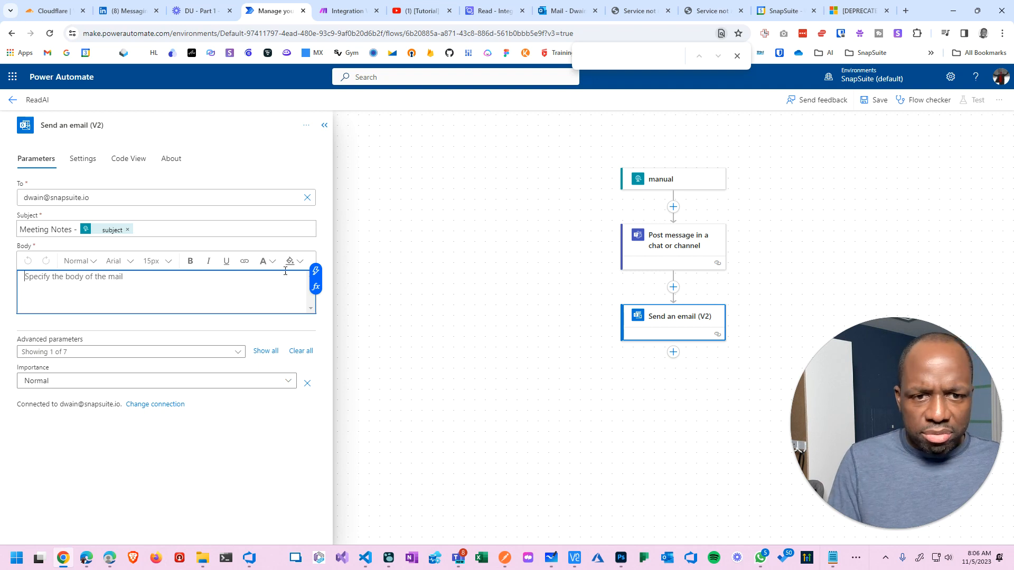
left_click(316, 271)
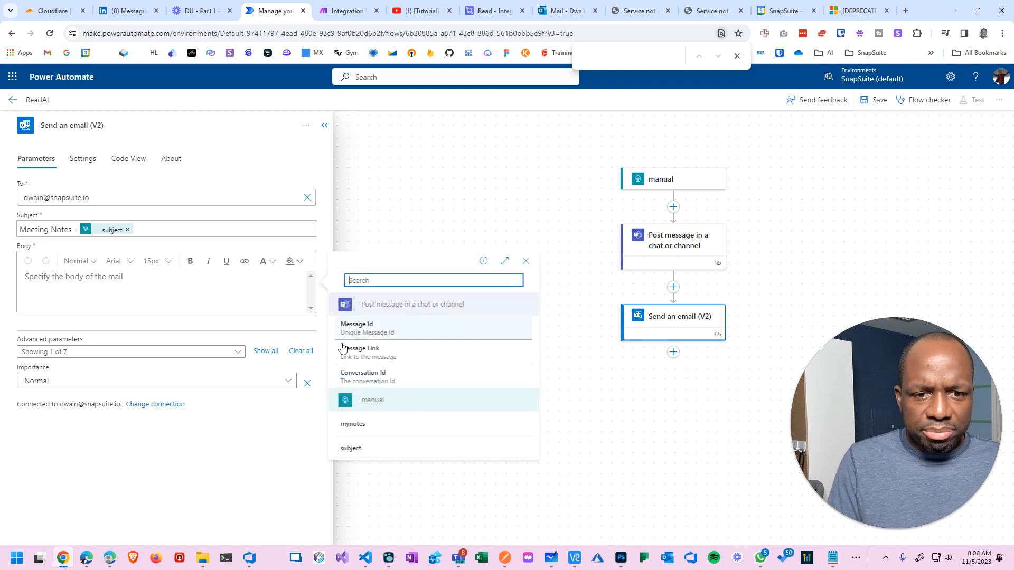
left_click(358, 435)
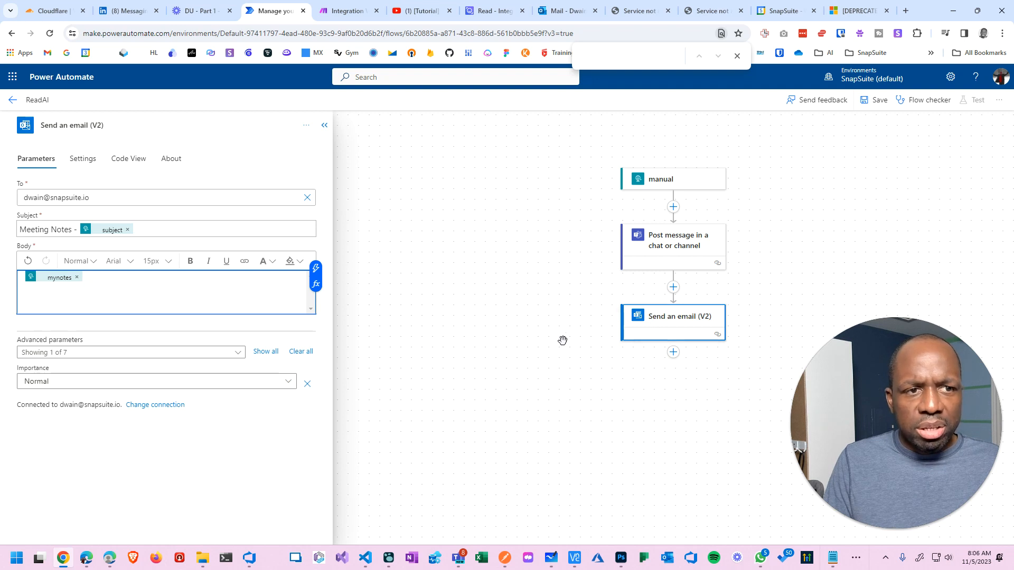
left_click(876, 100)
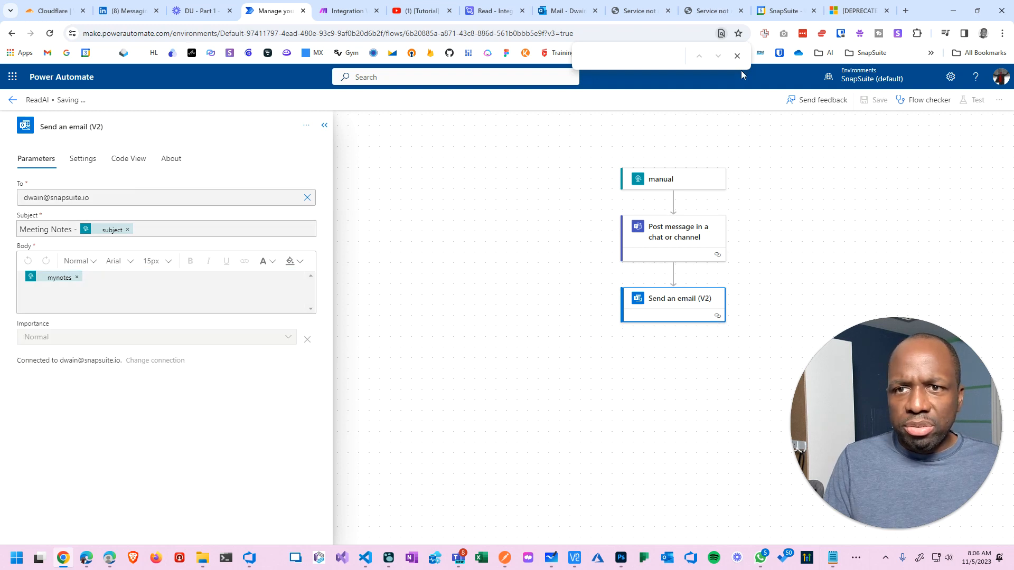
key("Escape")
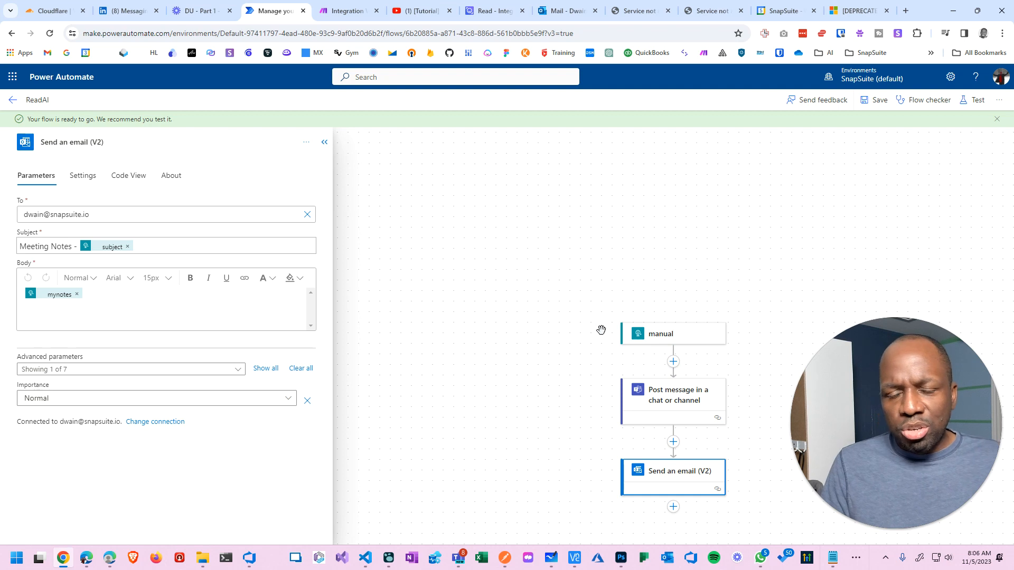
Switch to the Outlook inbox once the flow has saved.
left_click(565, 11)
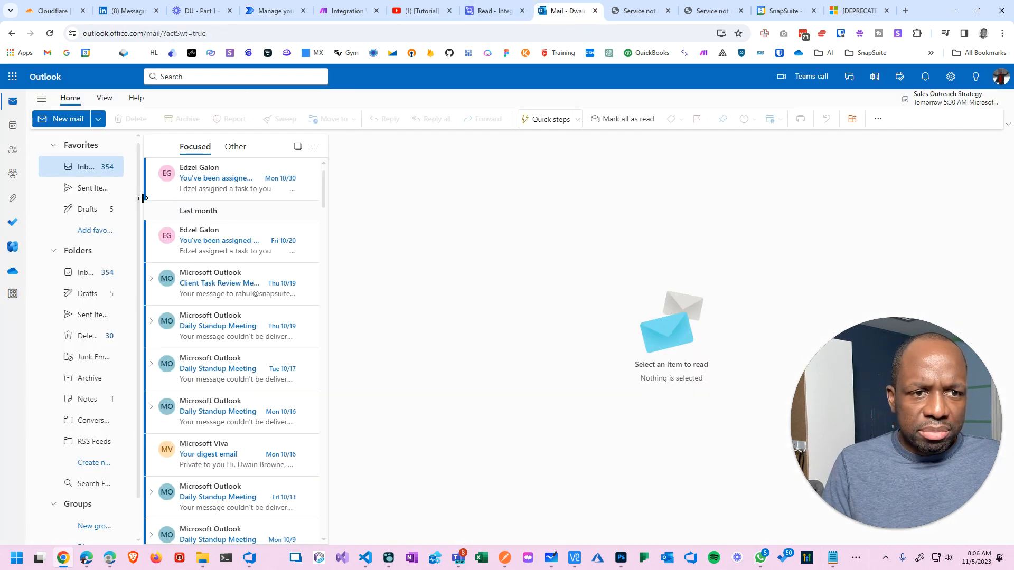
Widen the folder pane, open the Client Task Review Meeting notice, and show its Advanced actions.
left_click_drag(142, 197, 270, 205)
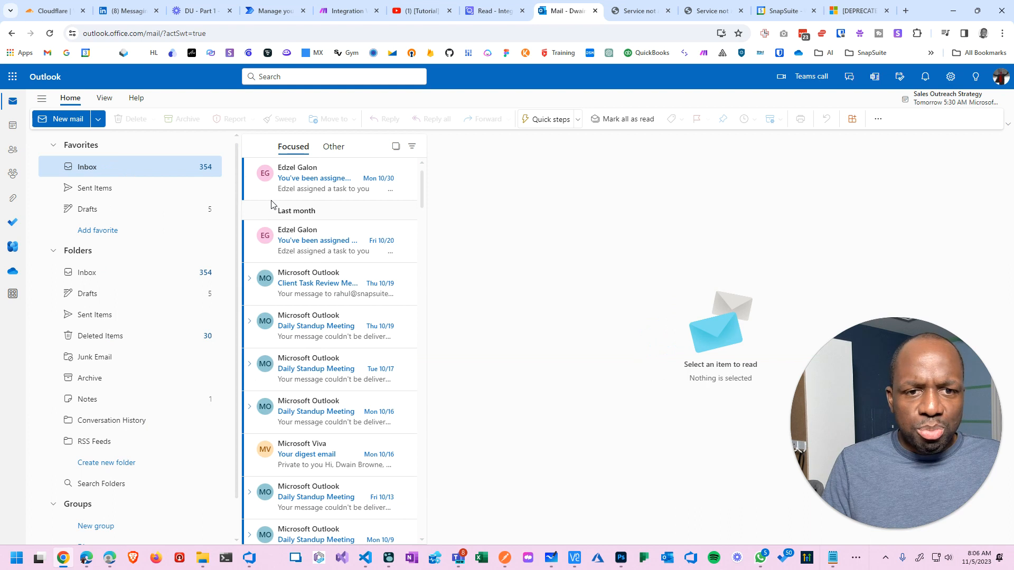
left_click(305, 292)
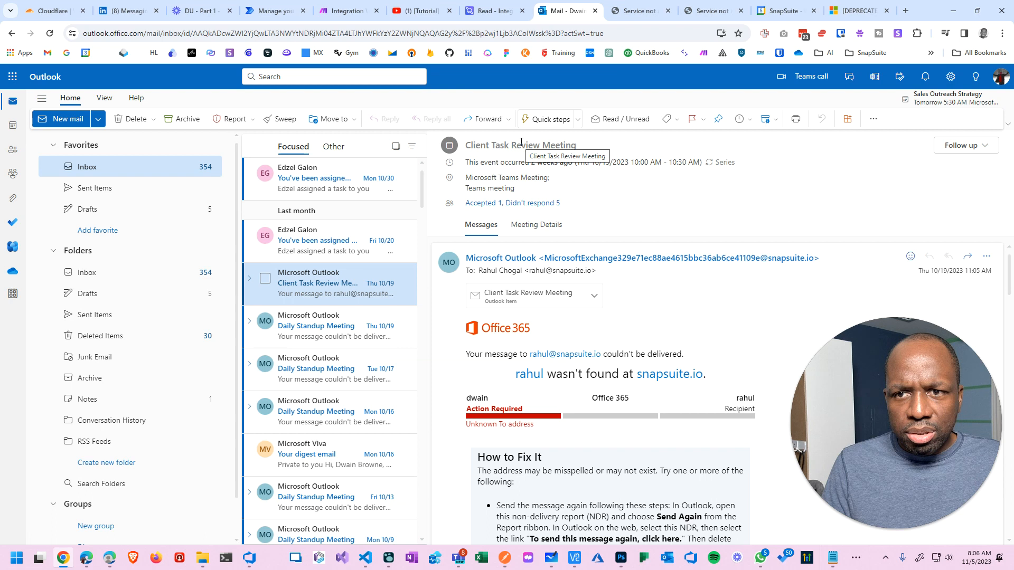
right_click(364, 294)
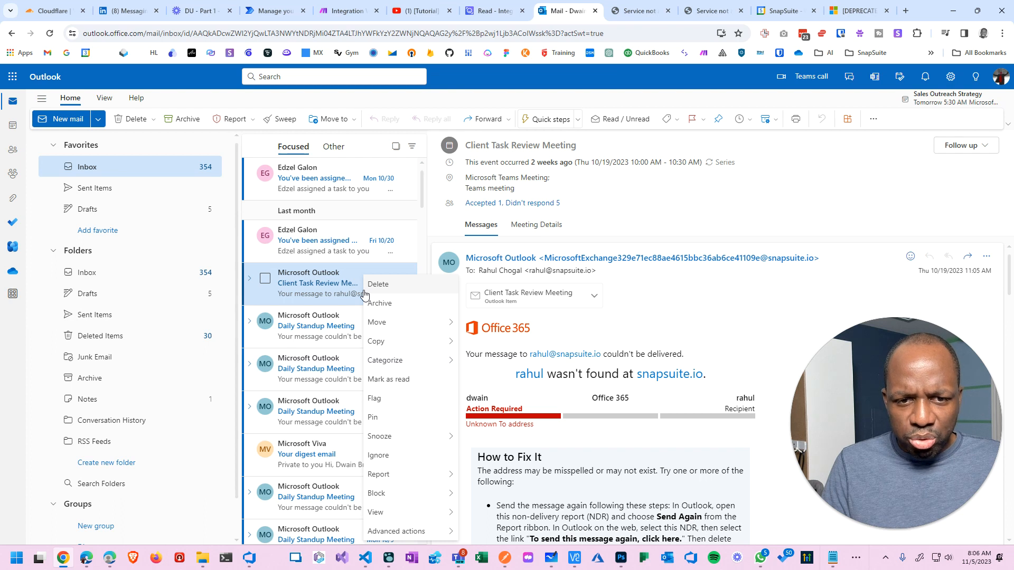
mouse_move(392, 329)
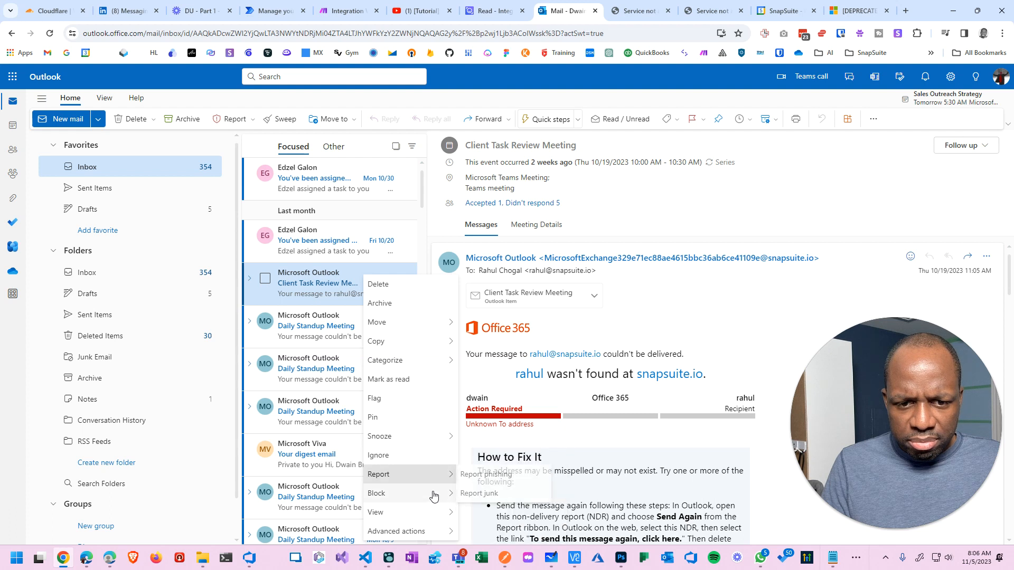
Create a rule moving all messages from Microsoft Outlook into the Conversation History folder.
mouse_move(434, 533)
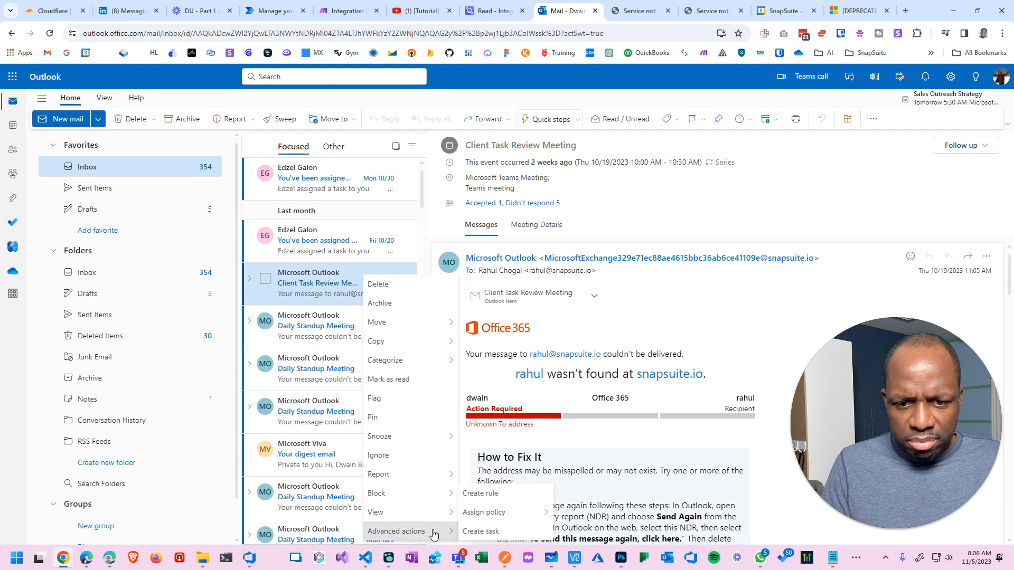
left_click(481, 493)
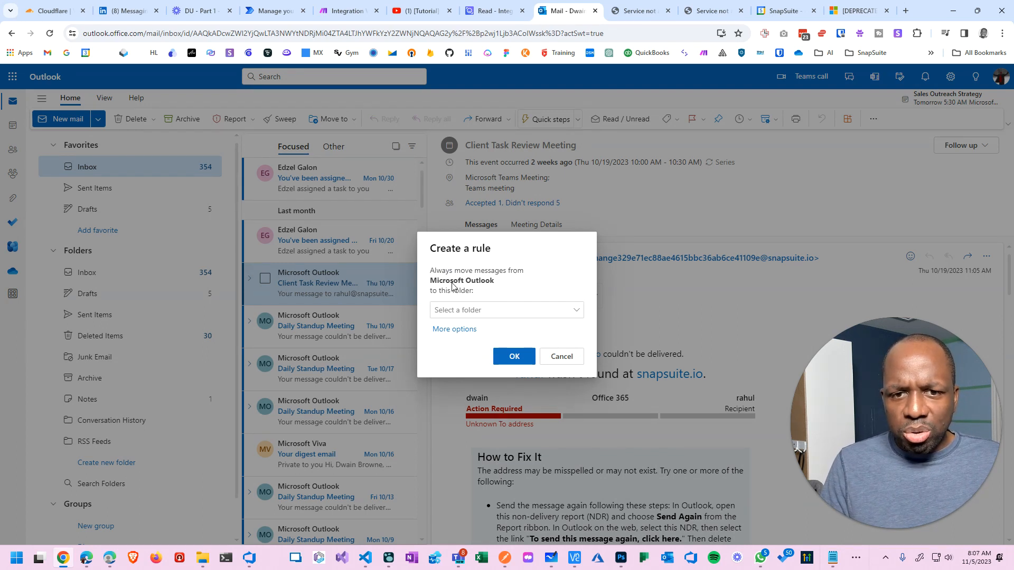
left_click(578, 313)
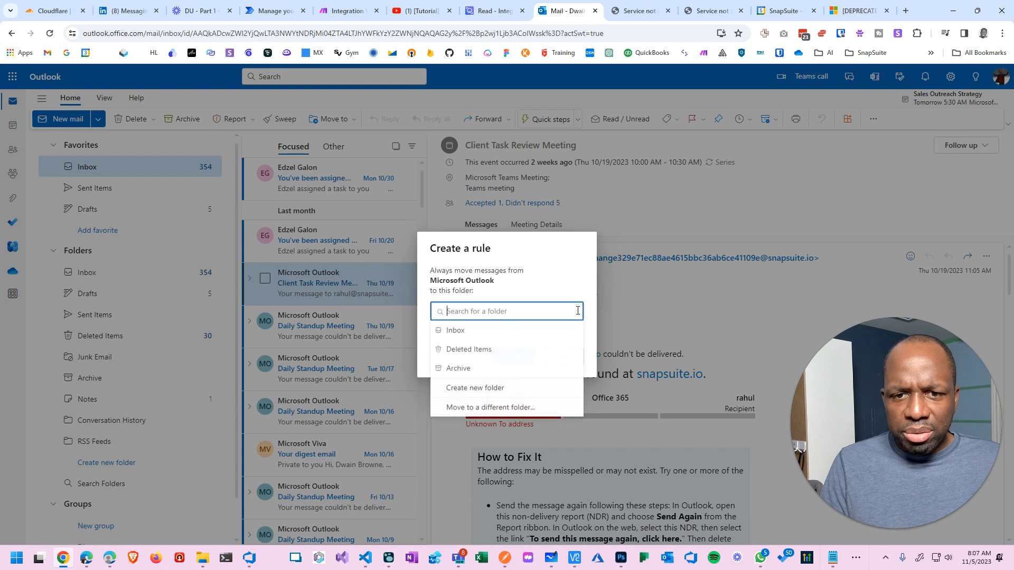
left_click(479, 390)
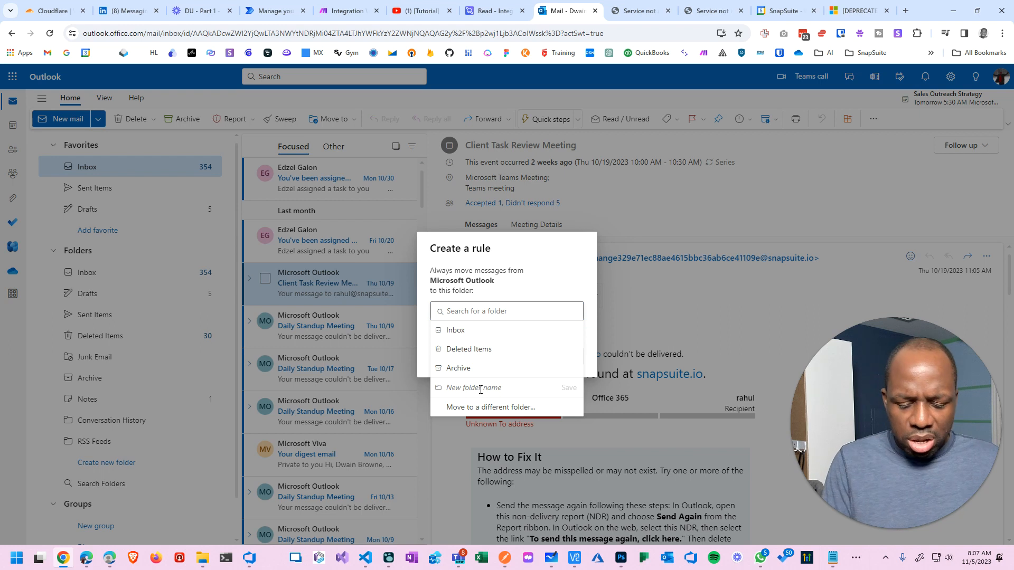
type("Notes")
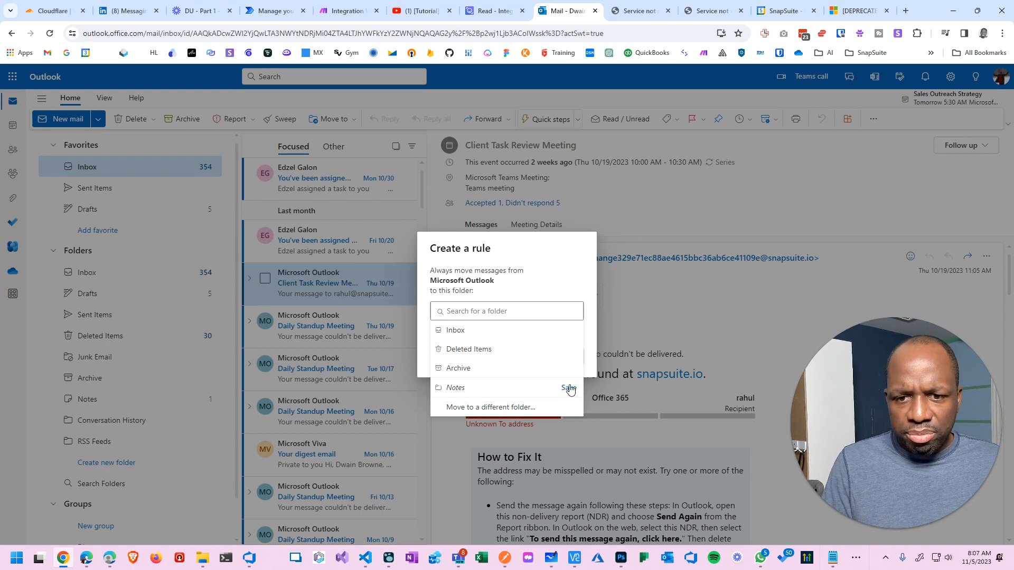
left_click(483, 407)
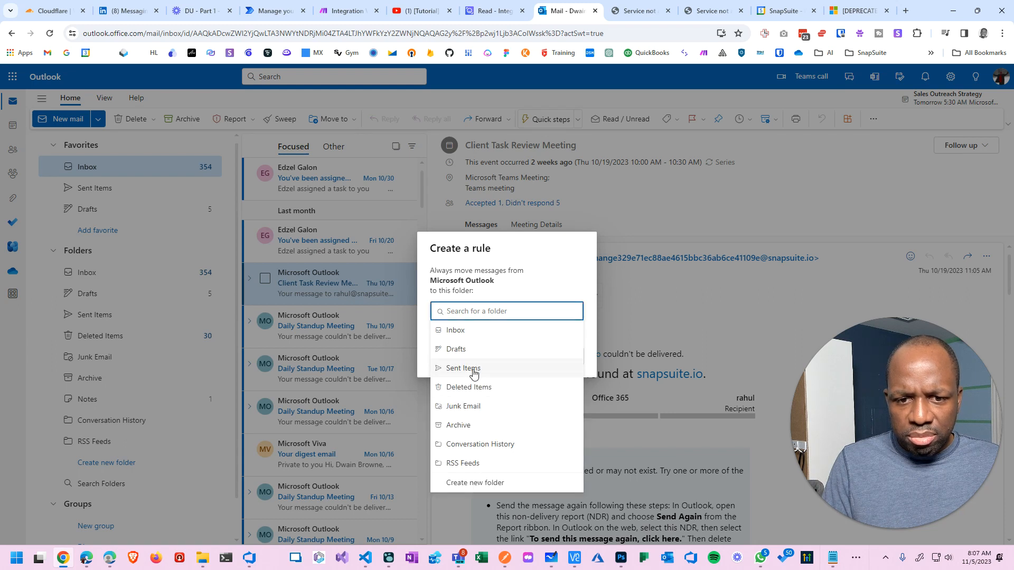
left_click(499, 291)
left_click(486, 317)
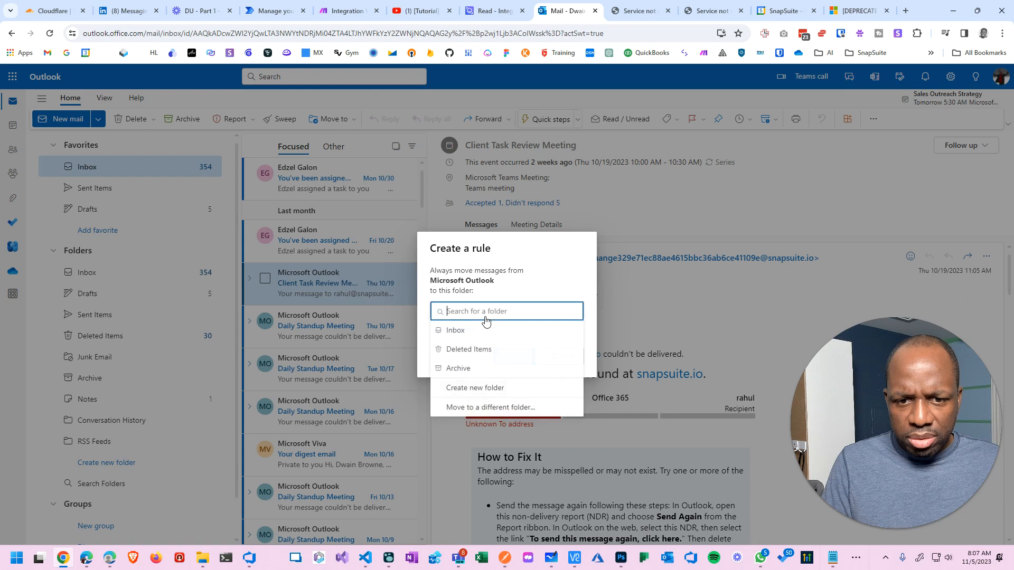
left_click(494, 411)
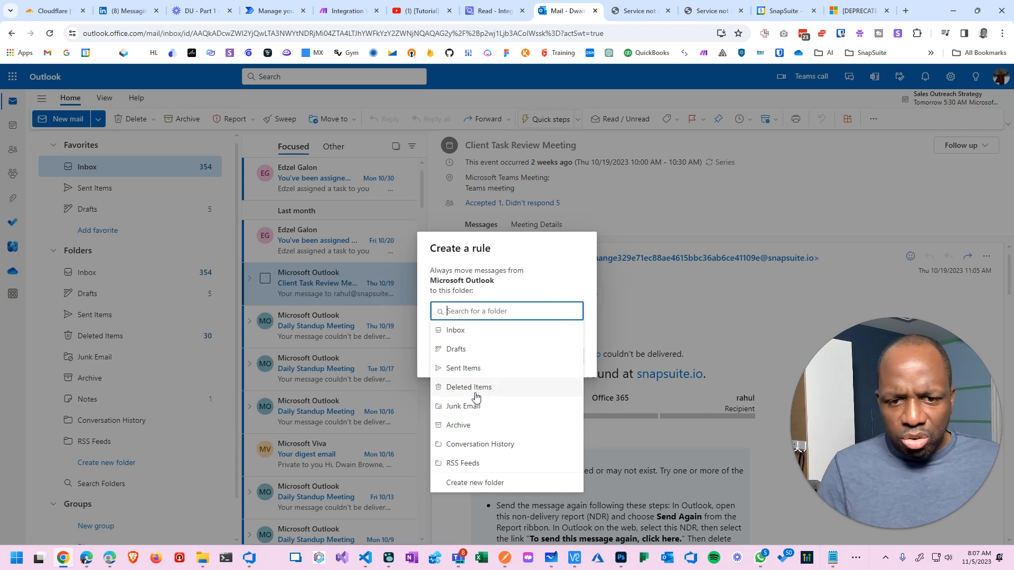
left_click(478, 445)
left_click(521, 356)
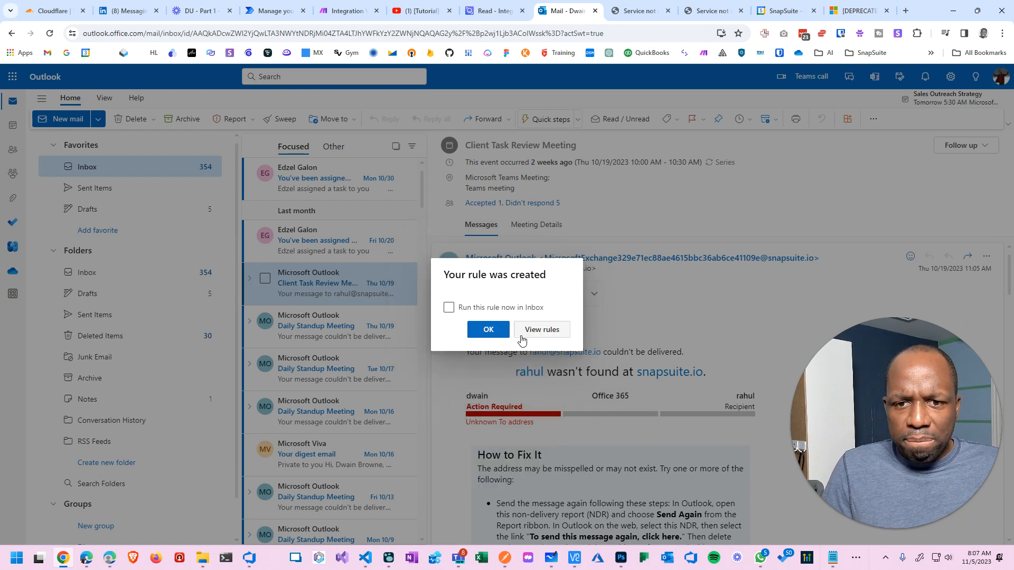
Edit the new rule, replacing the Microsoft Exchange sender with your own account.
left_click(532, 335)
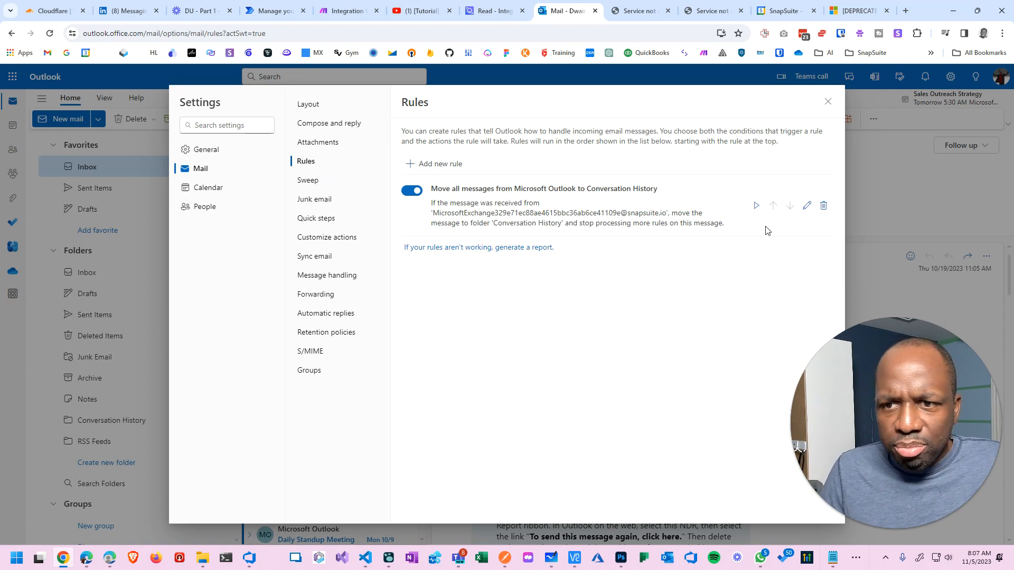
left_click(808, 207)
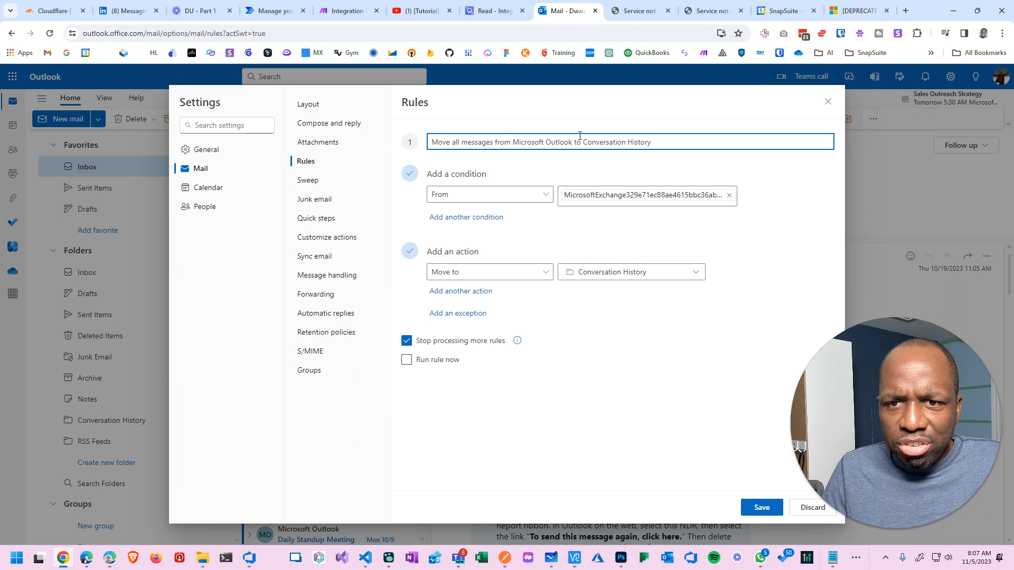
left_click(546, 195)
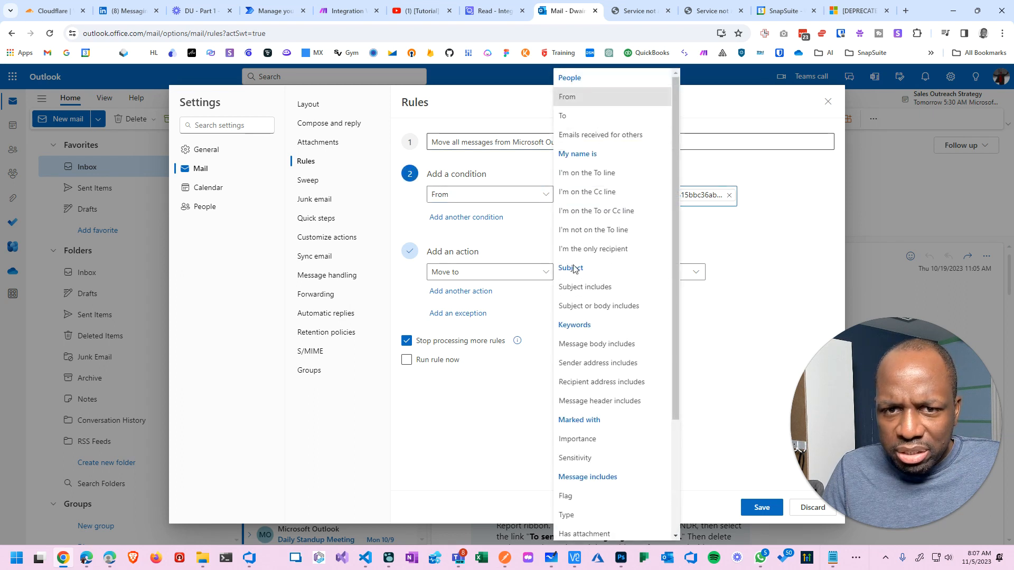
left_click(720, 206)
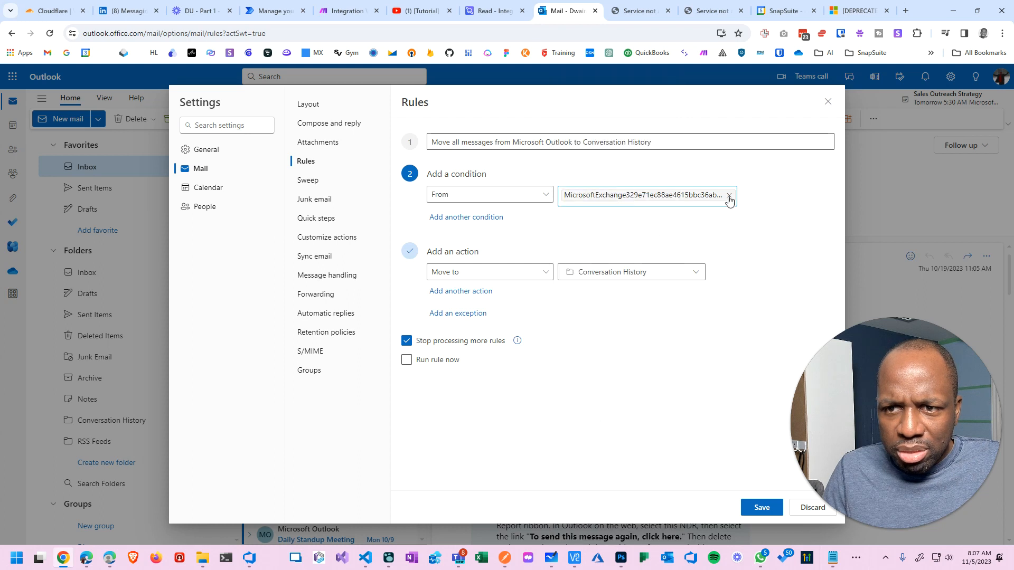
left_click(729, 196)
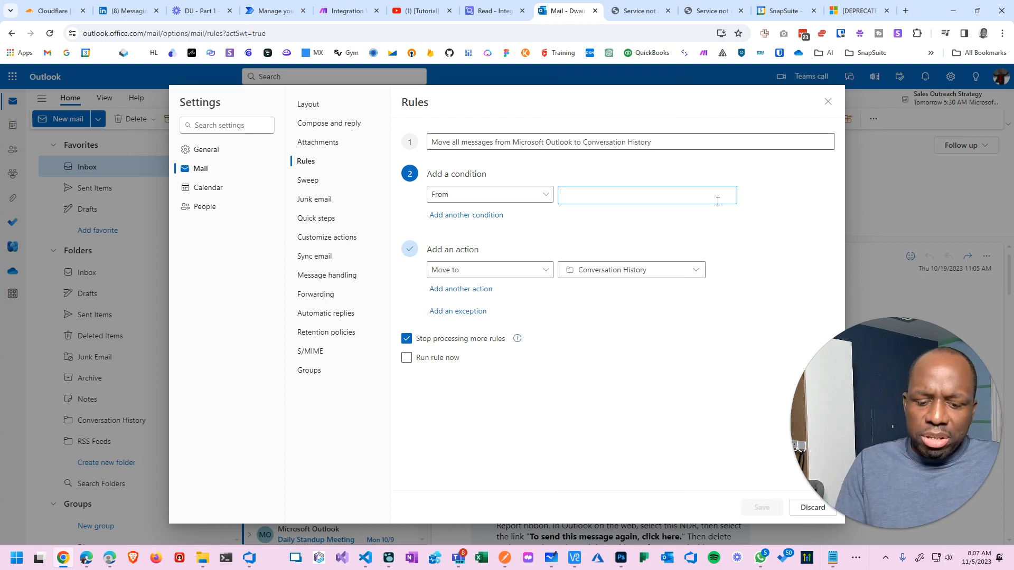
type("dwai")
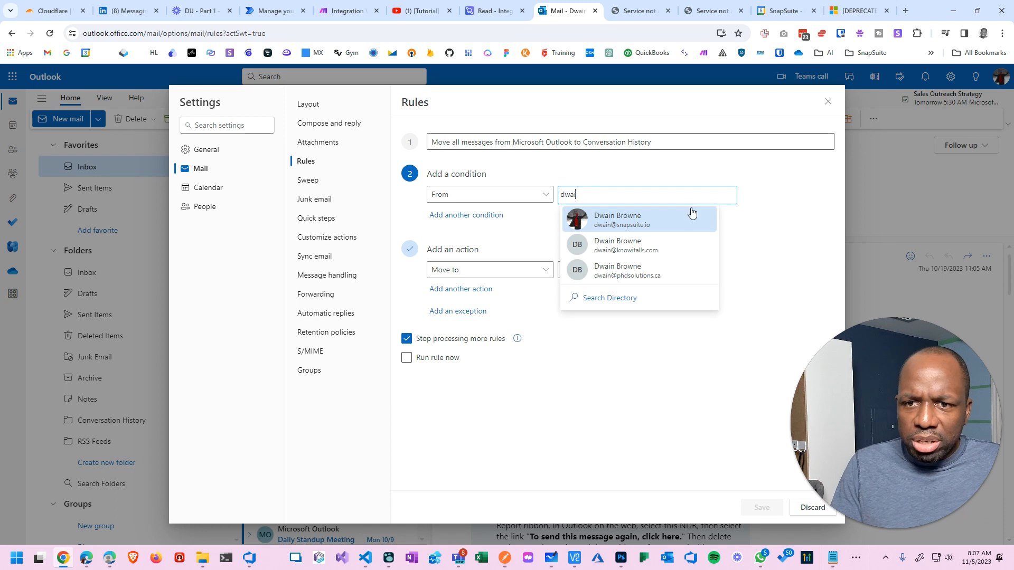
left_click(692, 214)
Add a Subject includes 'Meeting Notes' condition, keep Conversation History as destination, and save.
left_click(475, 225)
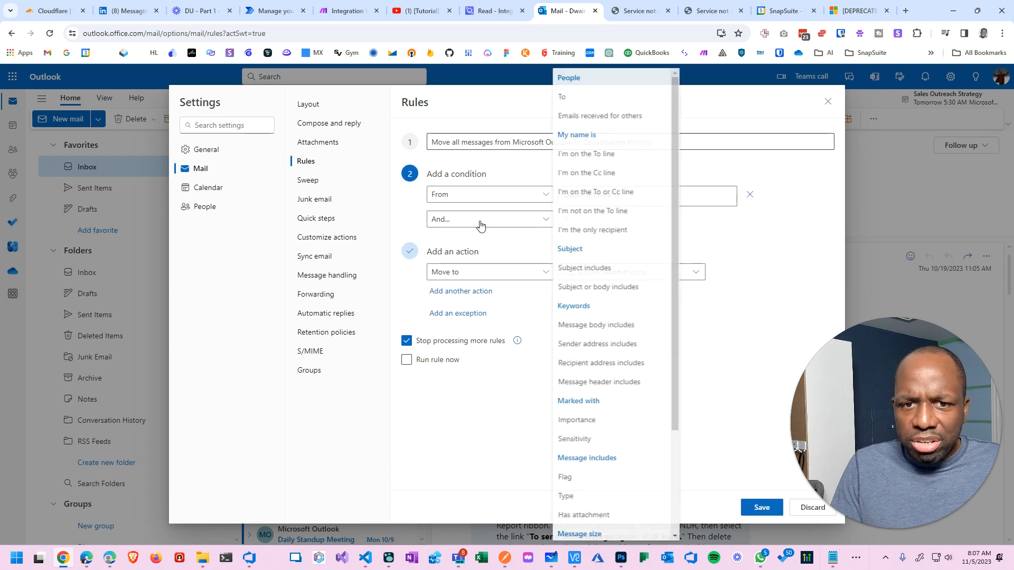
left_click(573, 270)
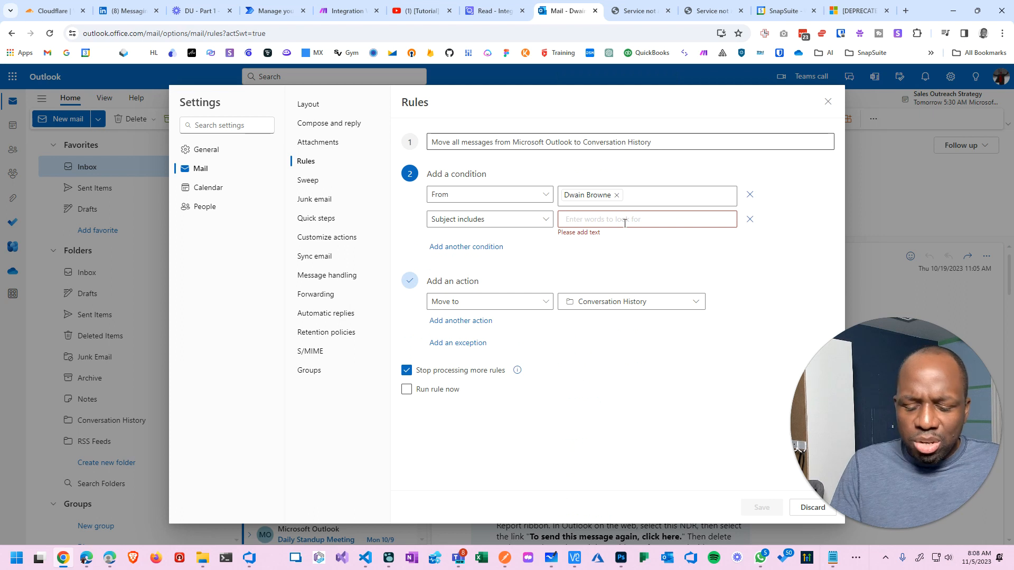
type("Meeting Notes")
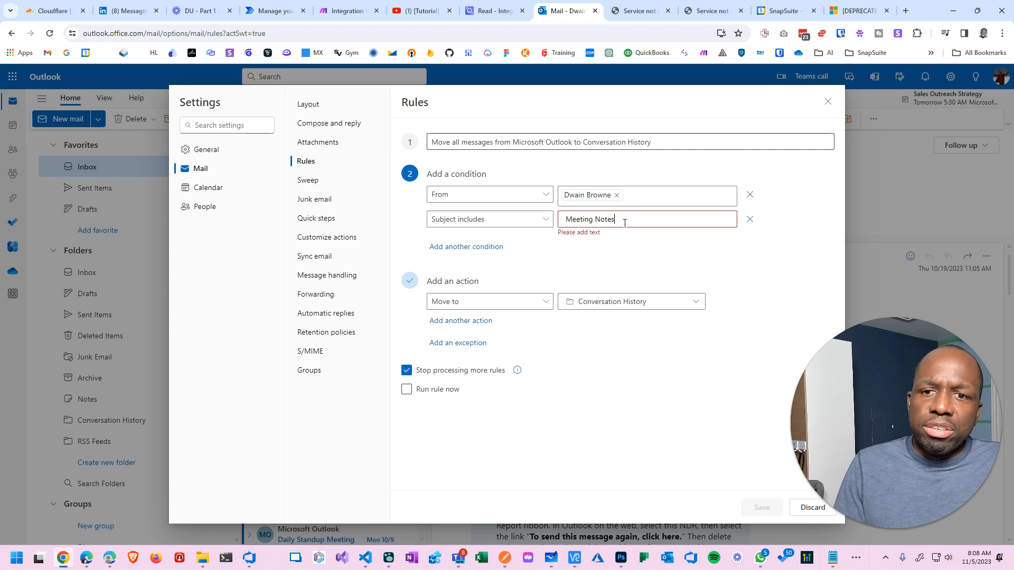
key("Return")
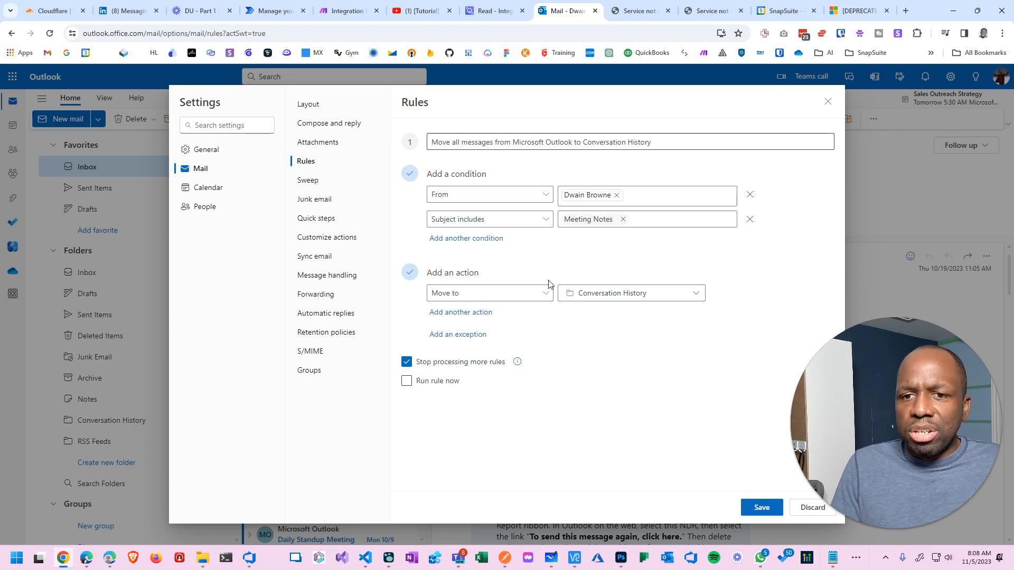
left_click(641, 298)
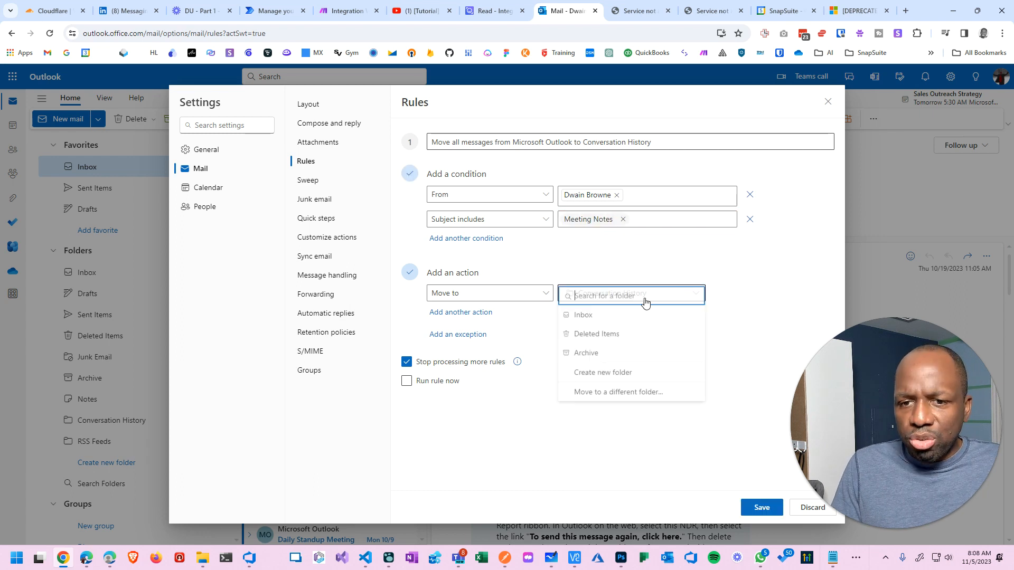
left_click(620, 373)
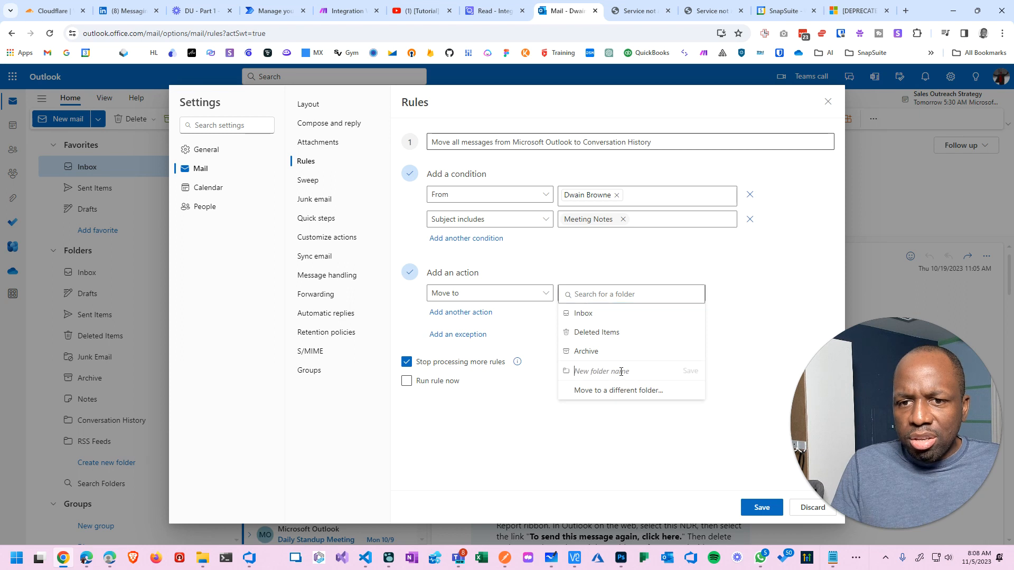
type("Notes")
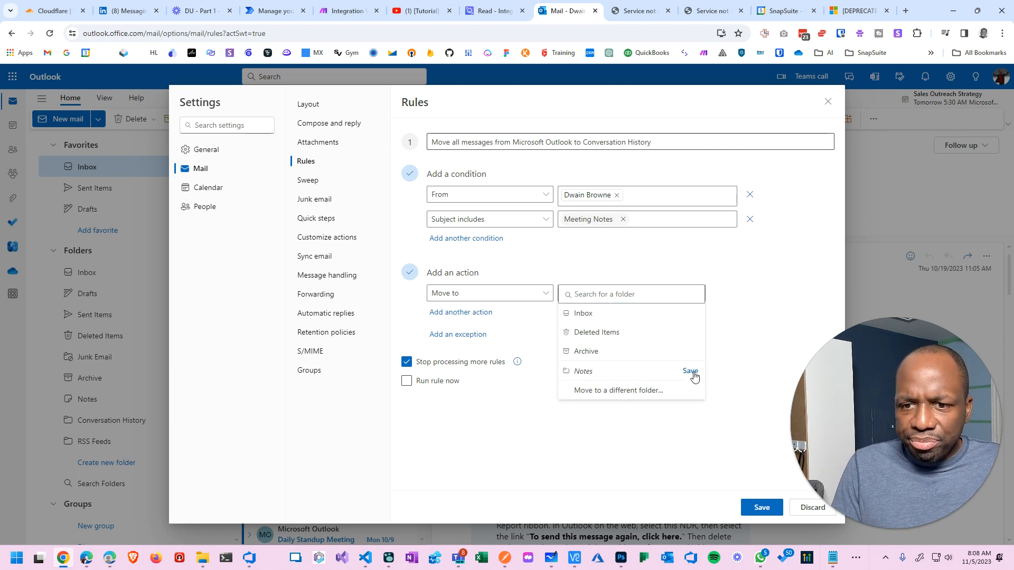
left_click(762, 507)
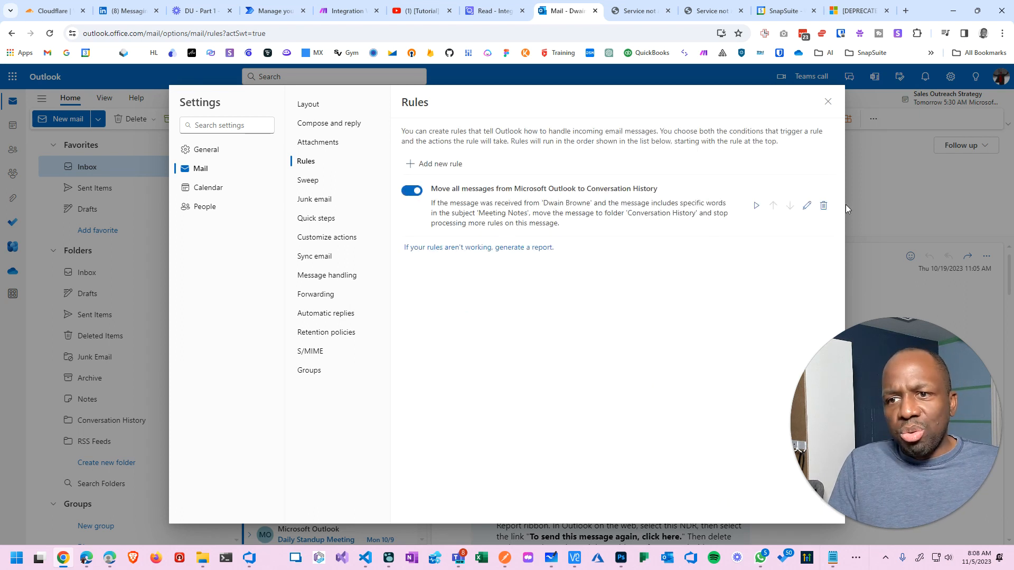
Delete the Meeting Notes rule and close Outlook settings.
left_click(824, 208)
left_click(508, 328)
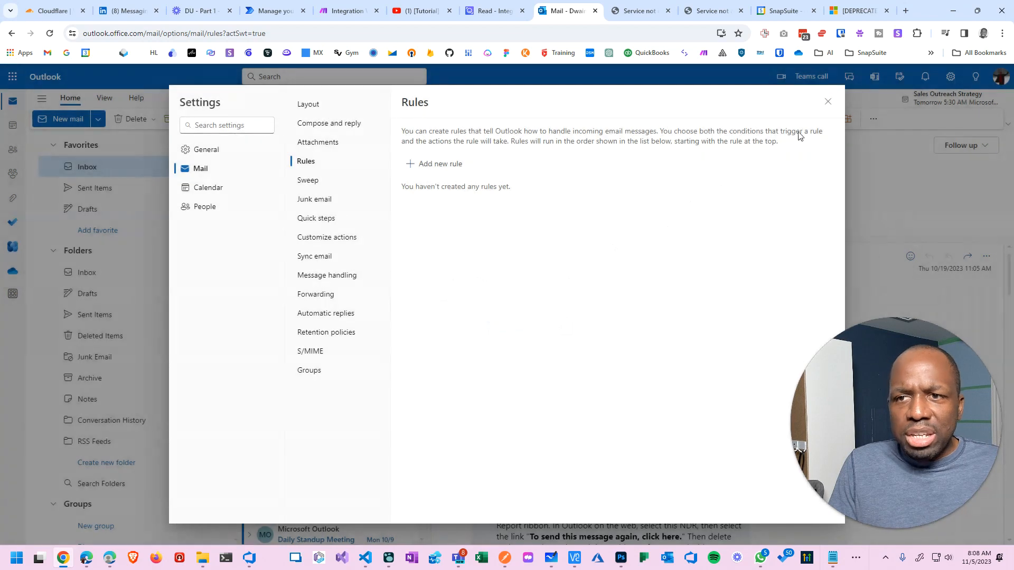
left_click(828, 101)
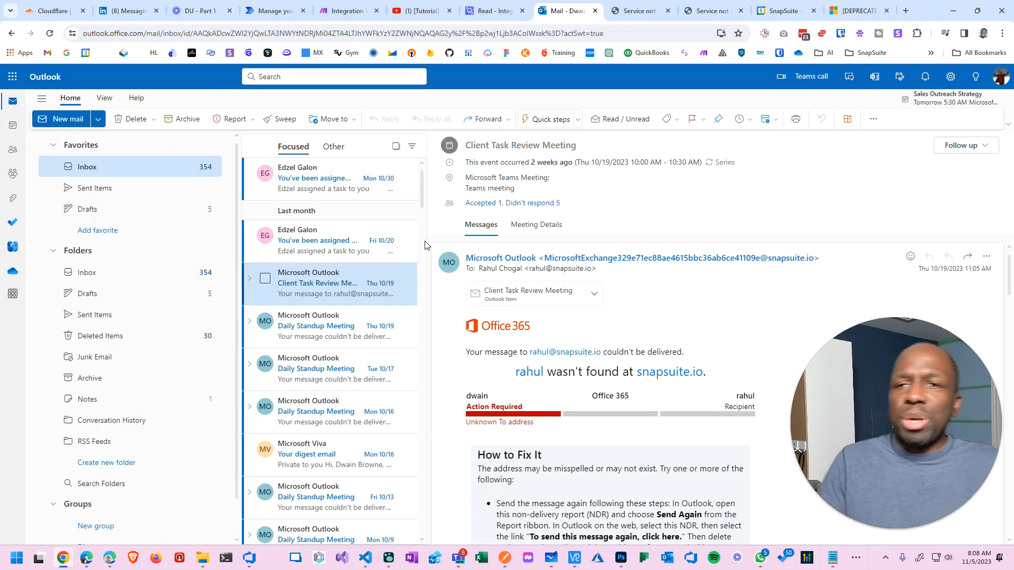
Switch windows to bring up the Read AI integrations page.
key("alt+Tab")
left_click(552, 78)
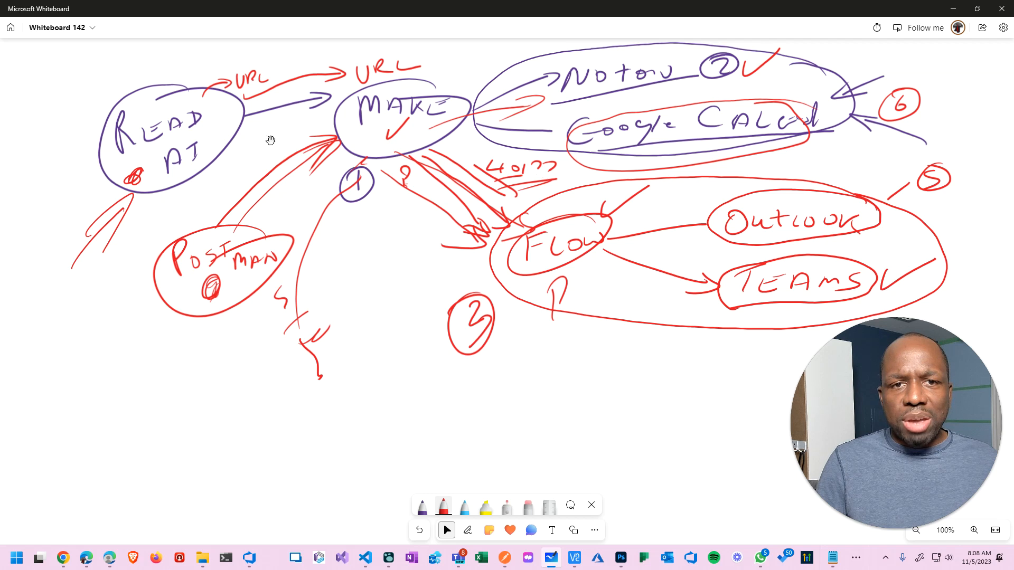
key("alt+Tab")
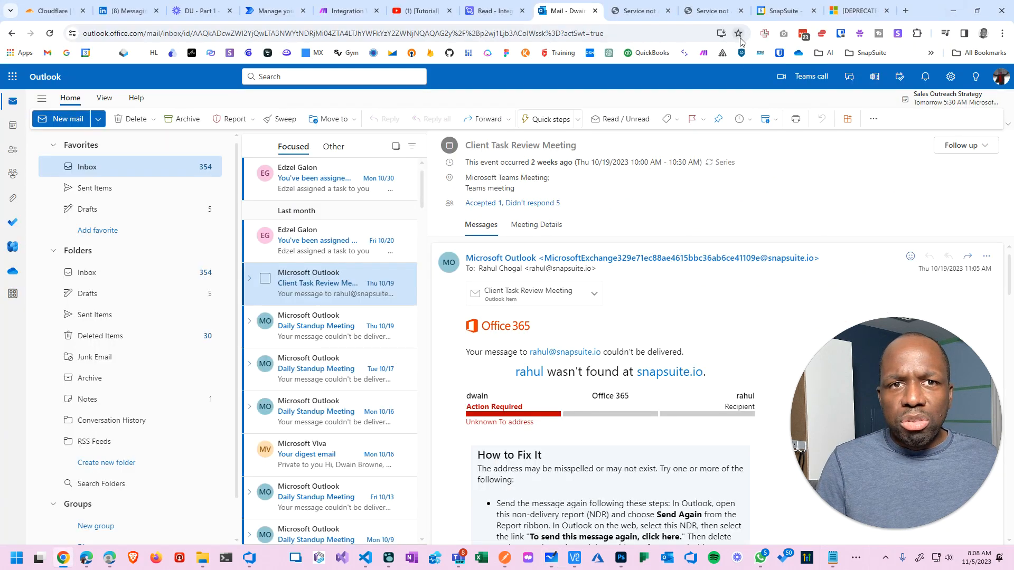
left_click(495, 10)
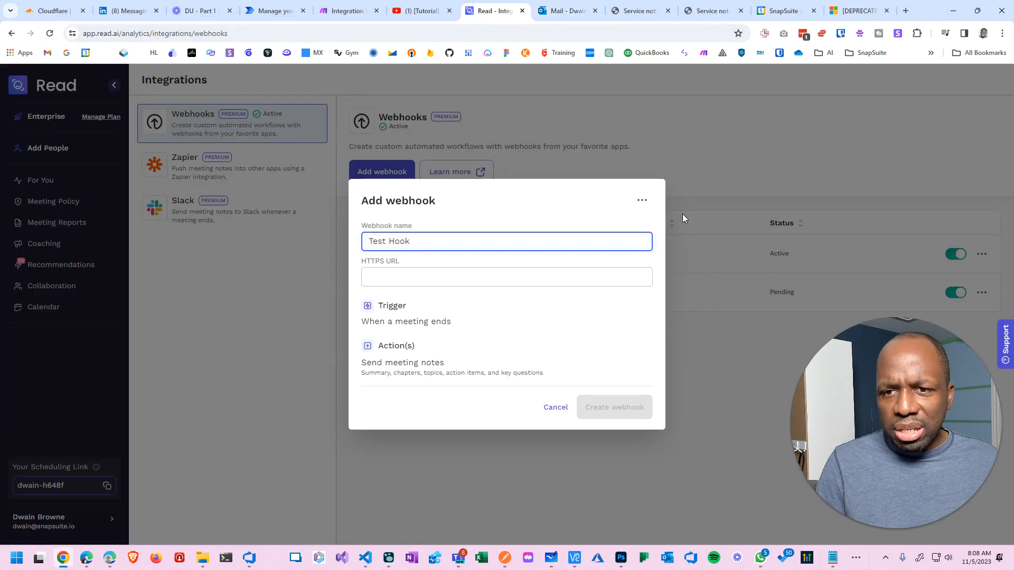
Reload the Read AI webhooks page and start a new webhook named 'Test Webhook'.
left_click(669, 222)
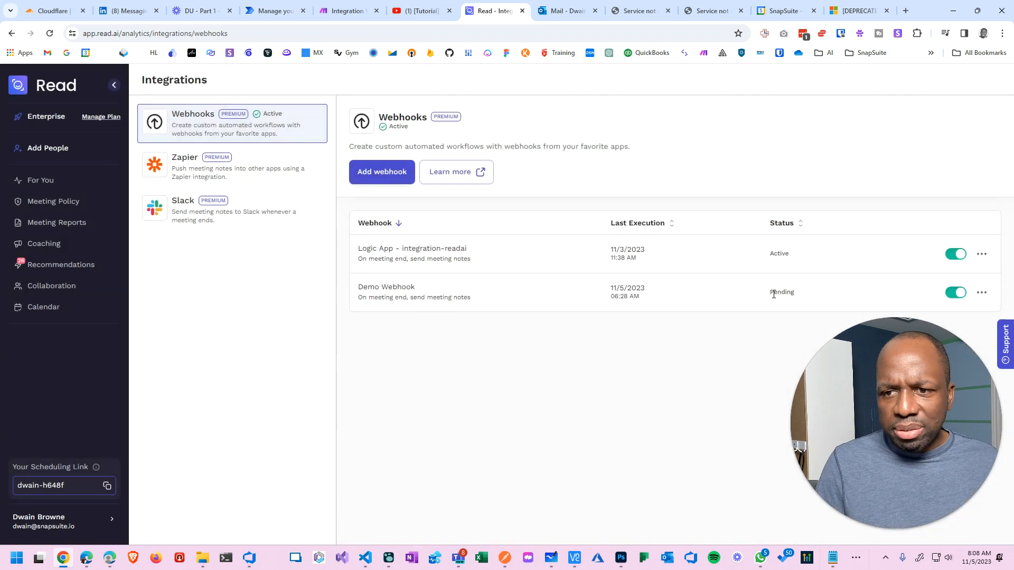
left_click(49, 34)
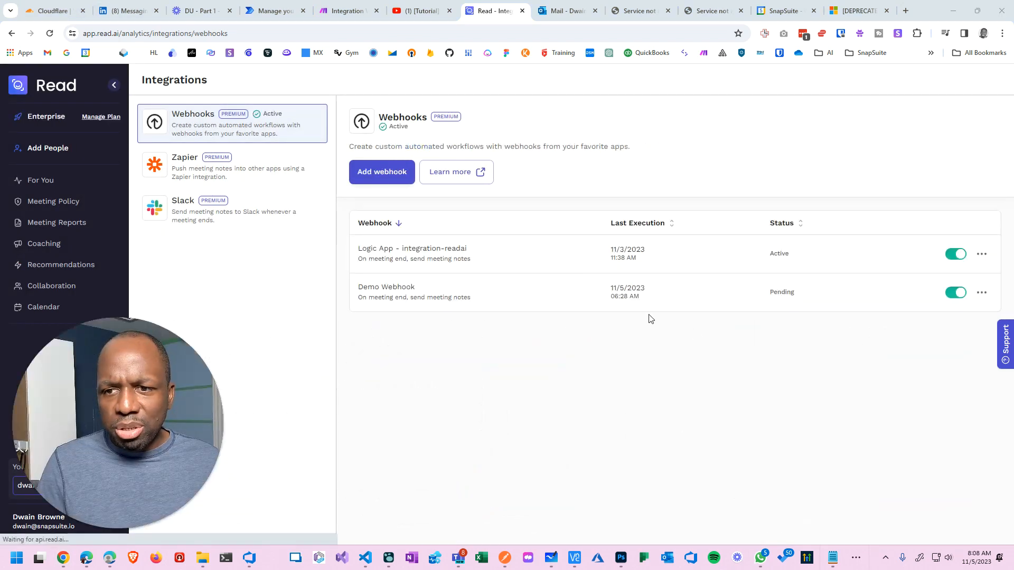
left_click(399, 174)
left_click(479, 246)
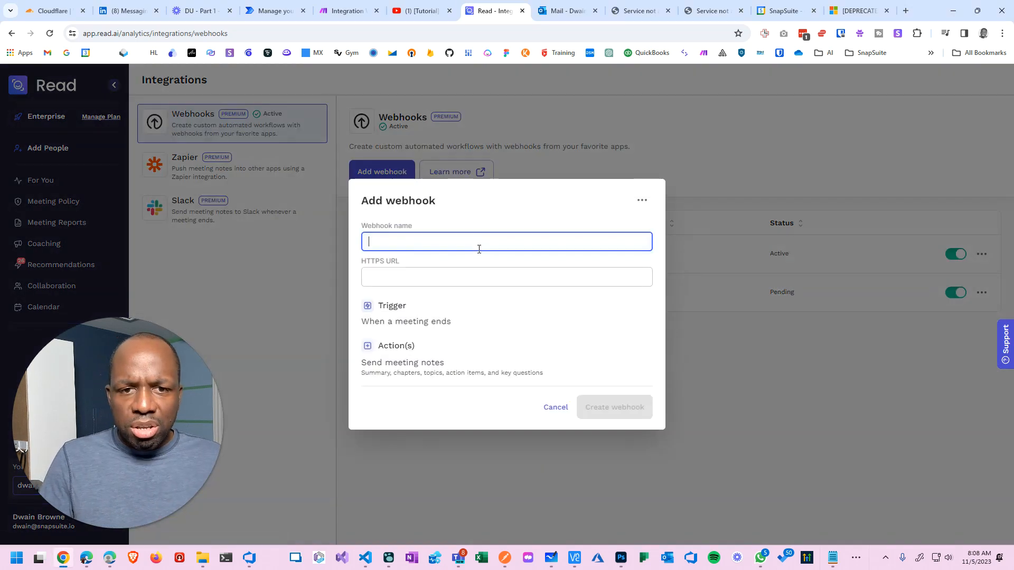
type("Test ")
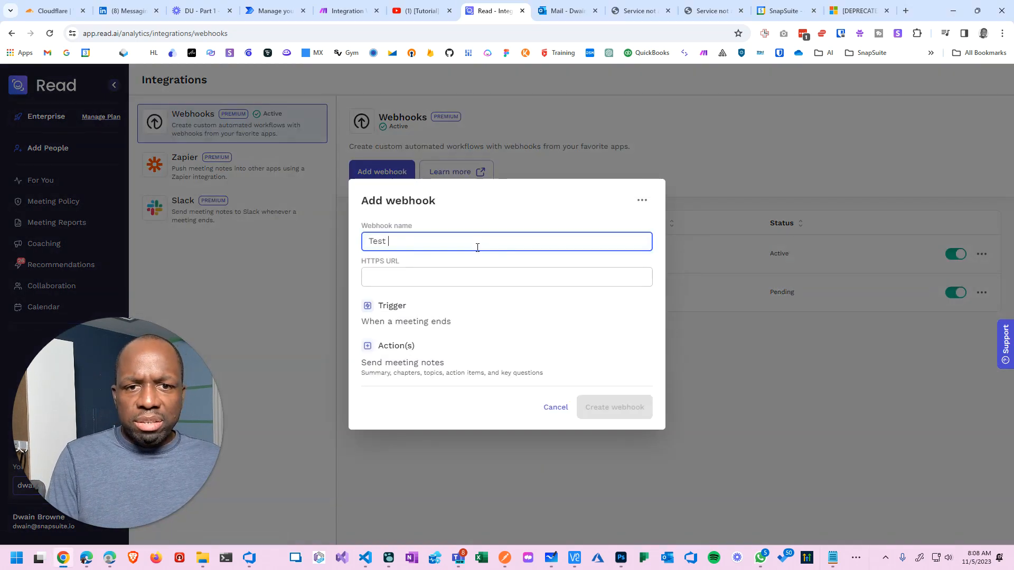
type("Li")
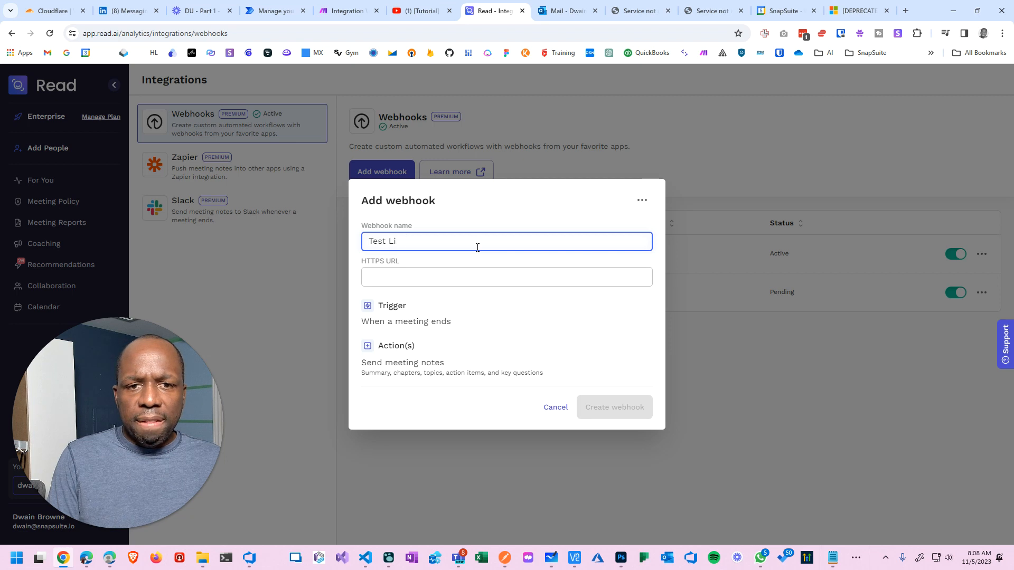
key("BackSpace")
key("BackSpace")
type("Webhook")
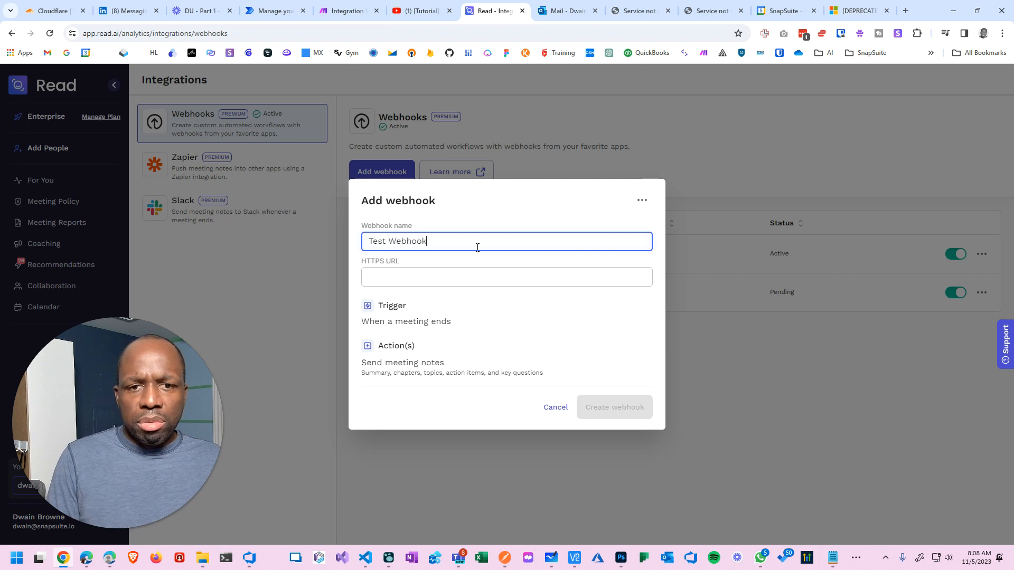
Select the readai-notes webhook URL in Make's Webhooks module, then switch back through open windows.
left_click(348, 11)
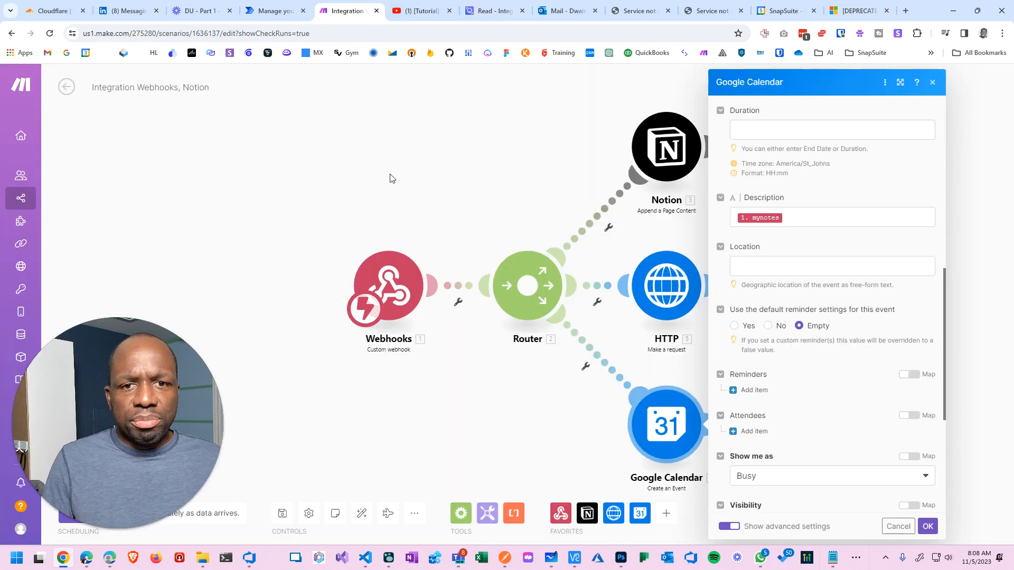
left_click(388, 286)
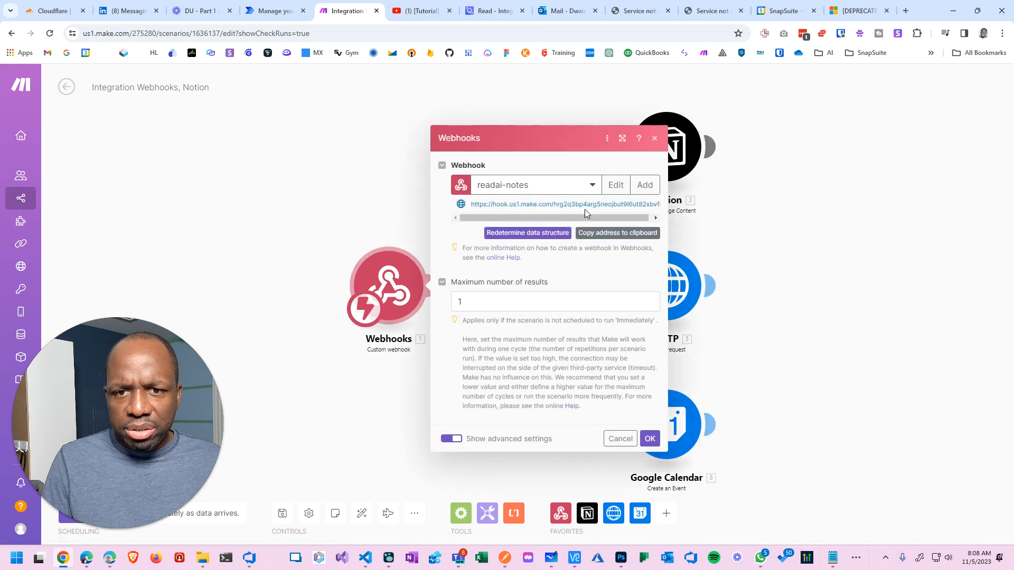
left_click_drag(468, 209, 661, 209)
key("ctrl+c")
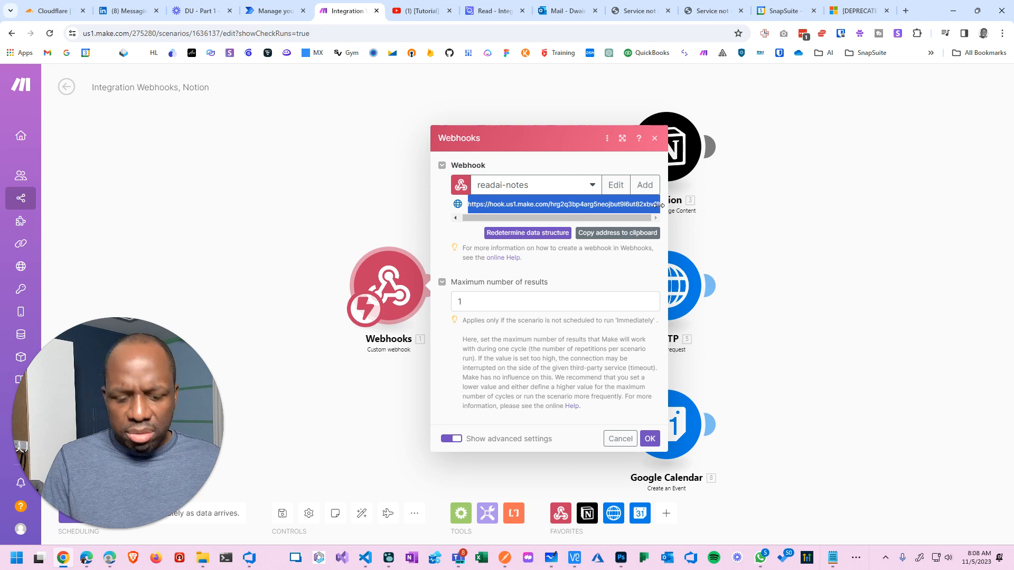
key("super+Tab")
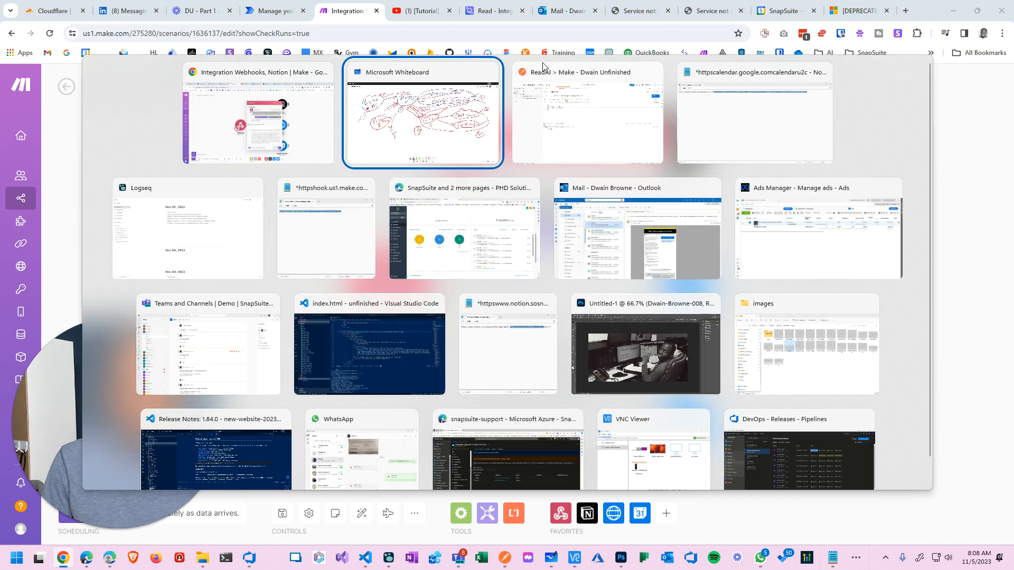
left_click(543, 67)
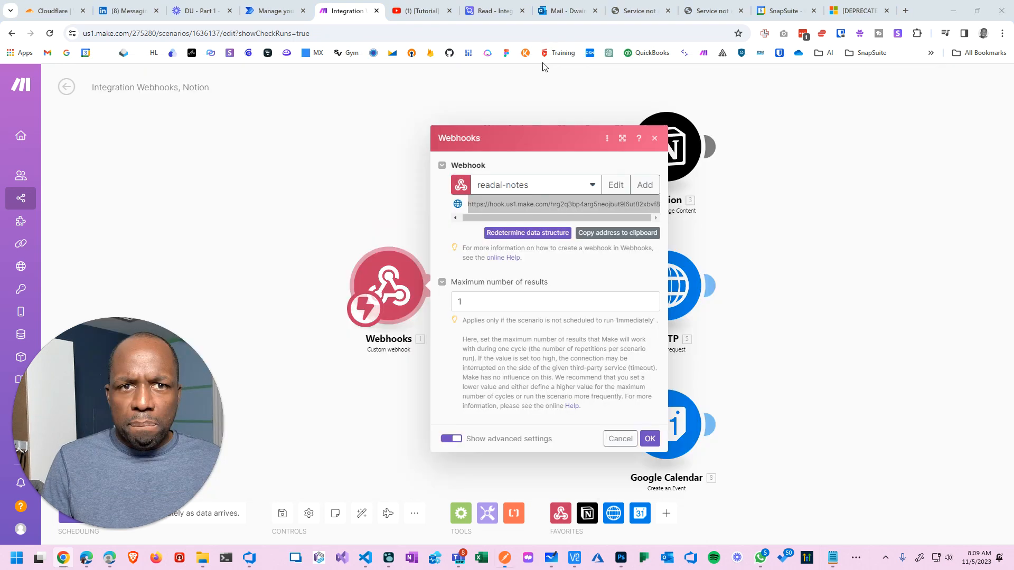
key("alt+Tab")
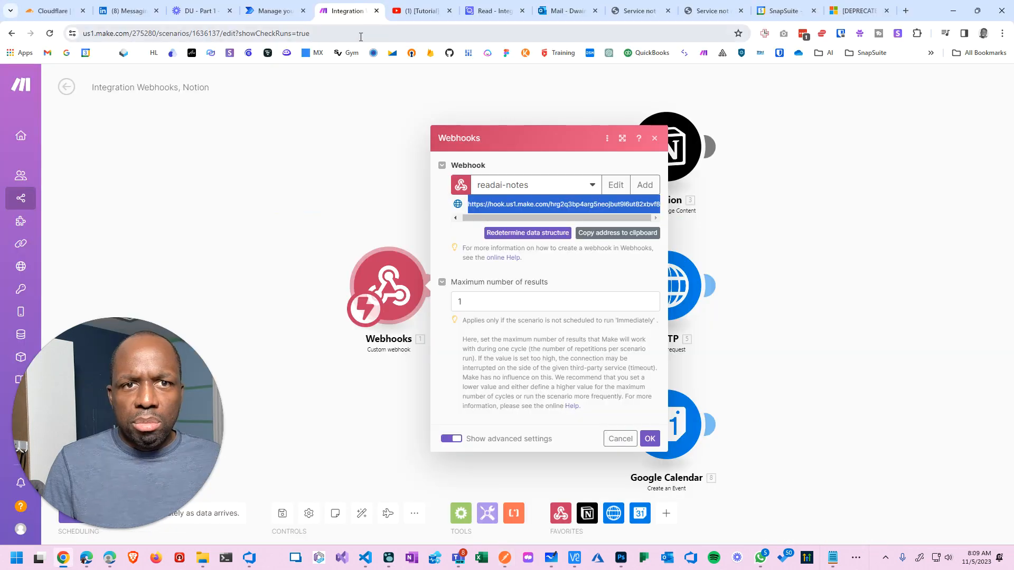
left_click(276, 16)
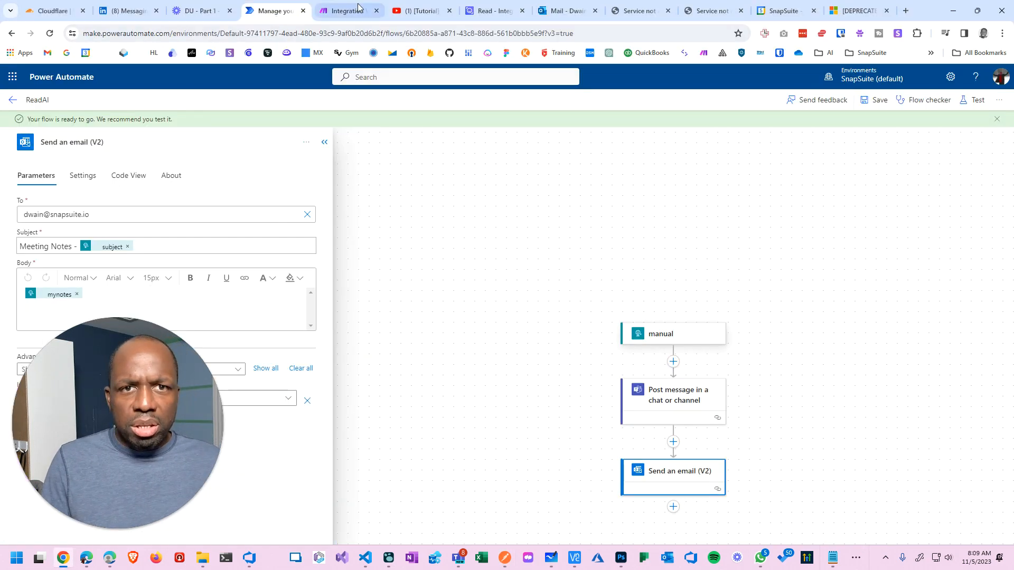
Paste the Make webhook URL as Test Webhook's HTTPS URL, create it, and refresh the page.
left_click(501, 14)
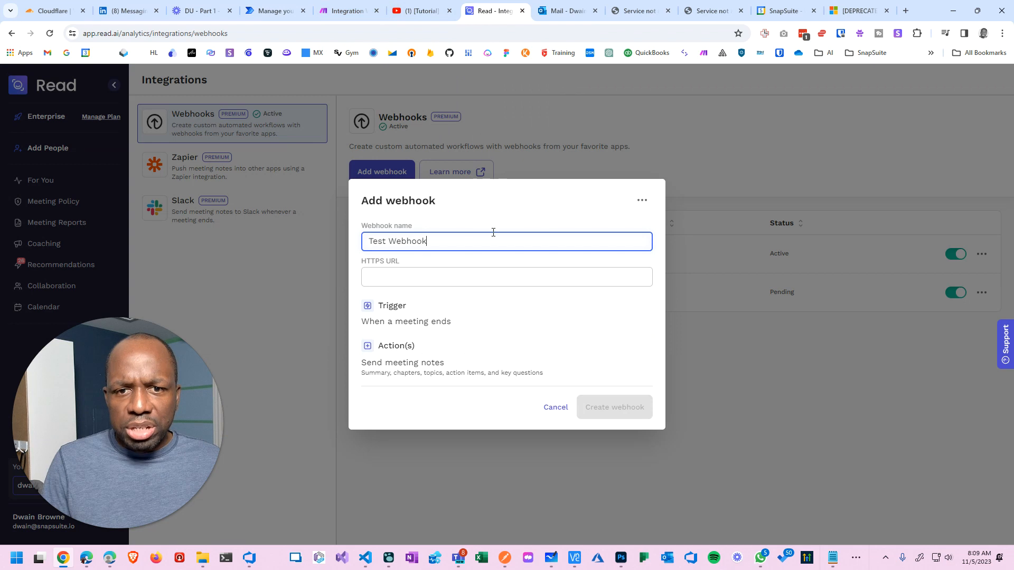
left_click(430, 278)
key("ctrl+v")
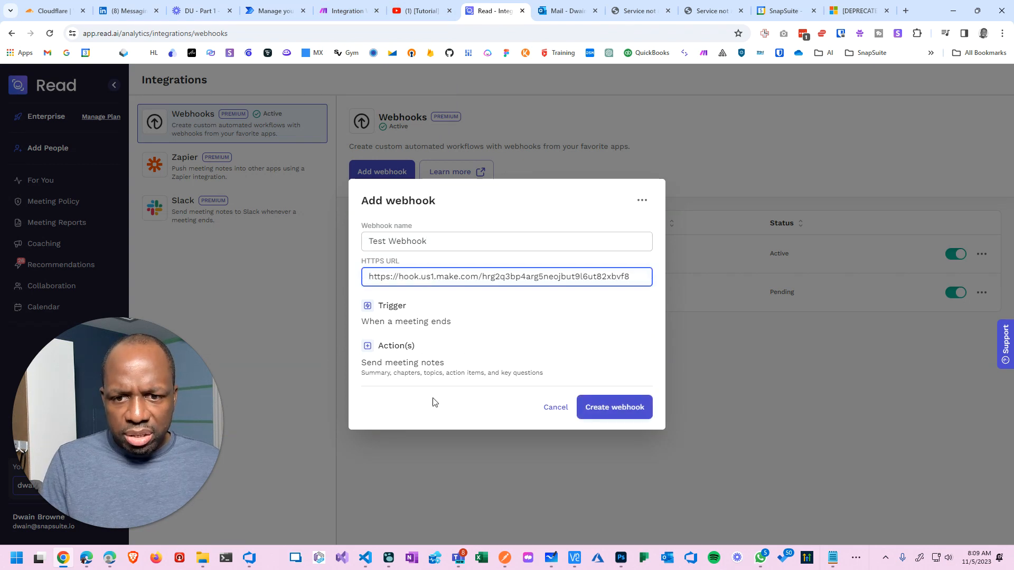
left_click(367, 347)
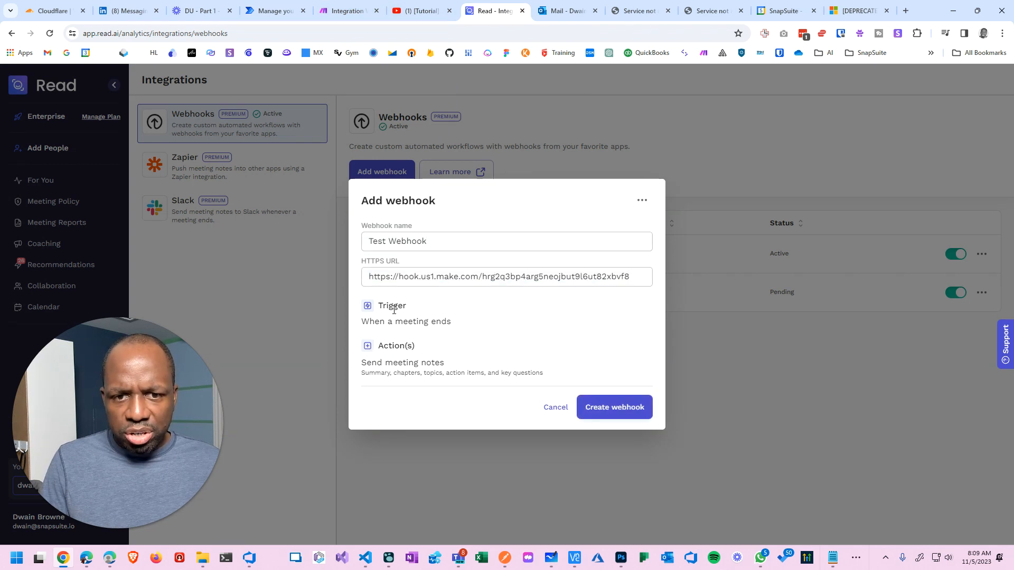
left_click(611, 397)
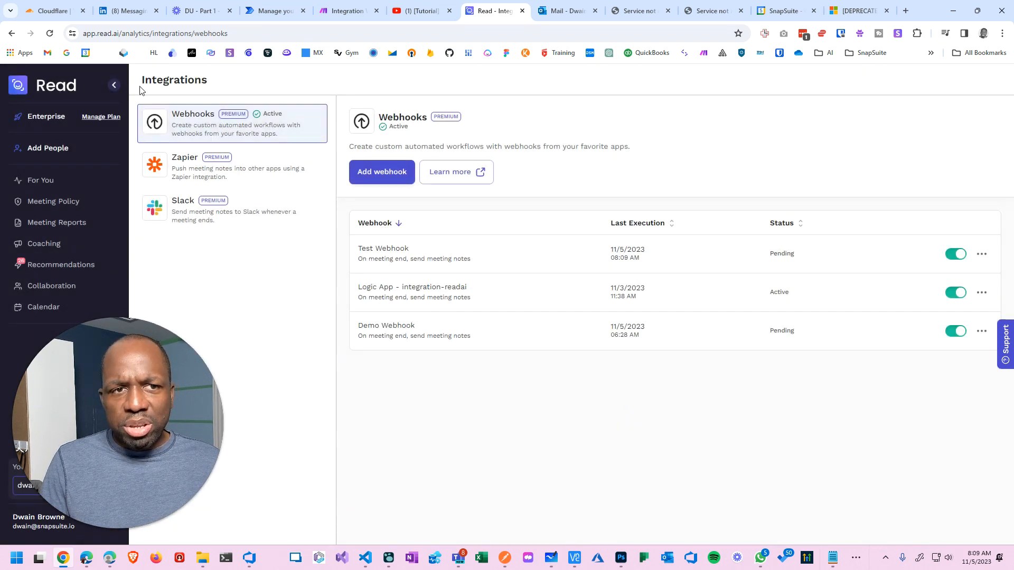
left_click(50, 36)
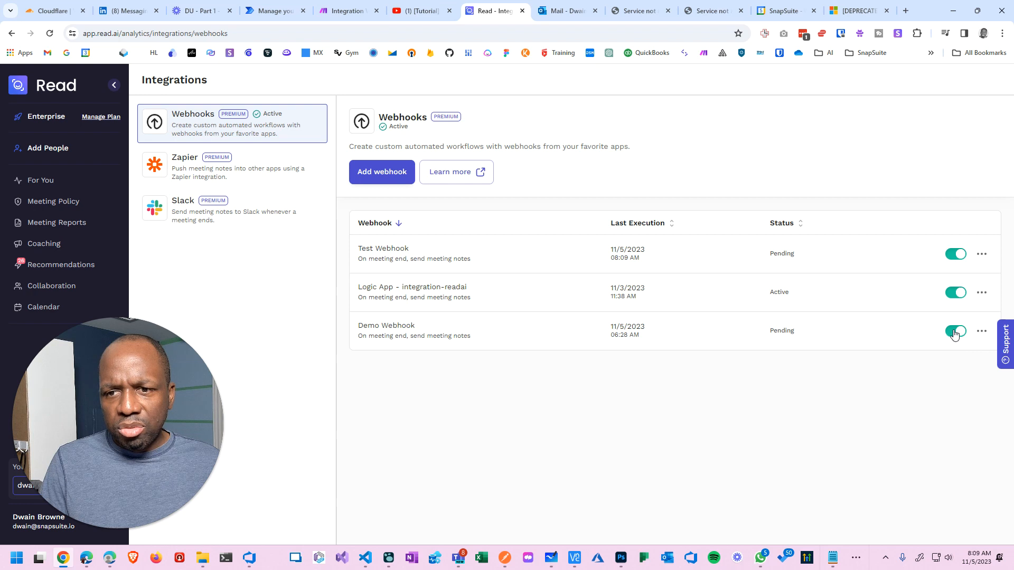
Delete the Demo Webhook from Read AI's webhooks list and reload the page.
left_click_drag(359, 287, 620, 285)
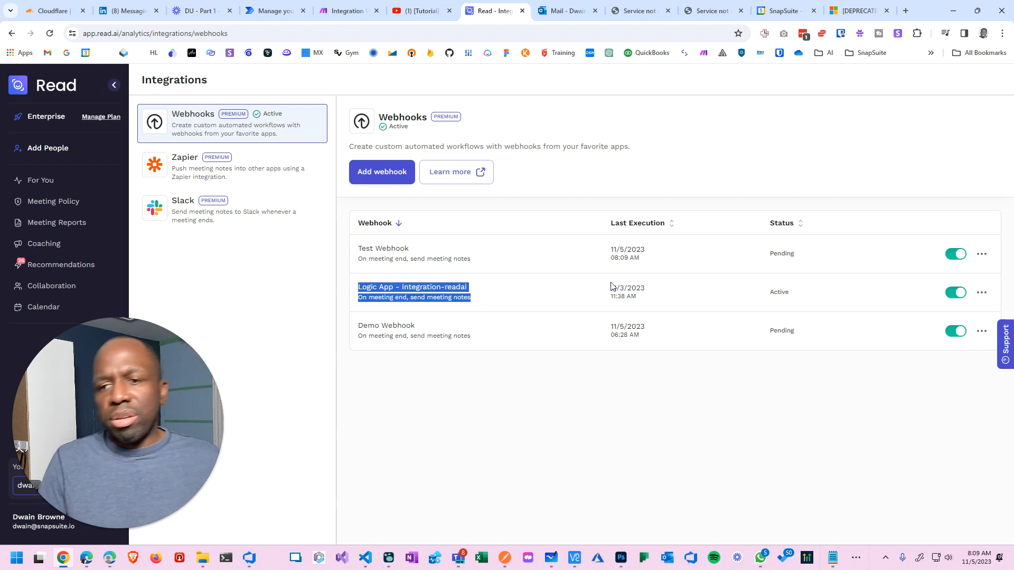
left_click(982, 293)
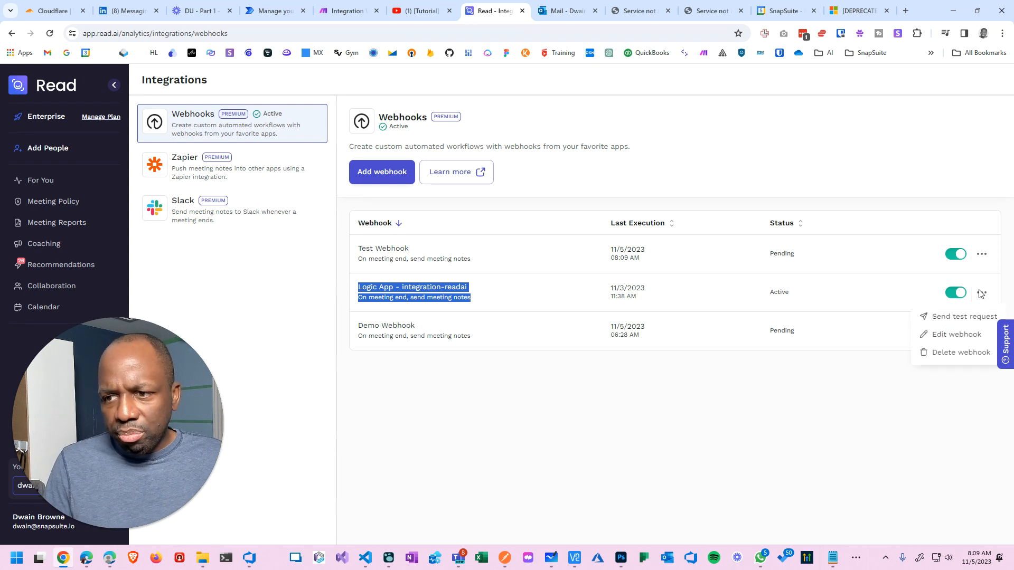
left_click(873, 390)
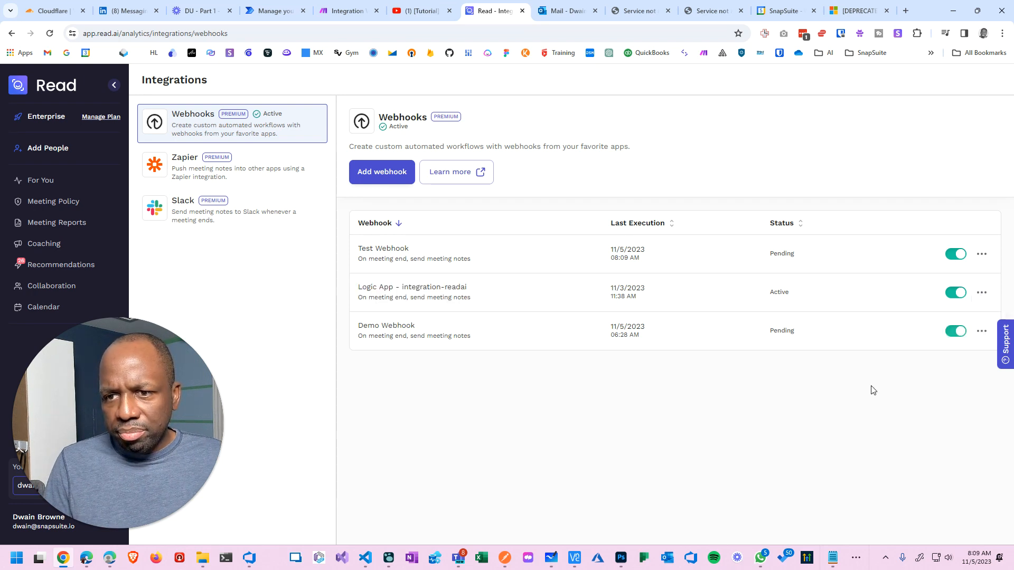
left_click(981, 331)
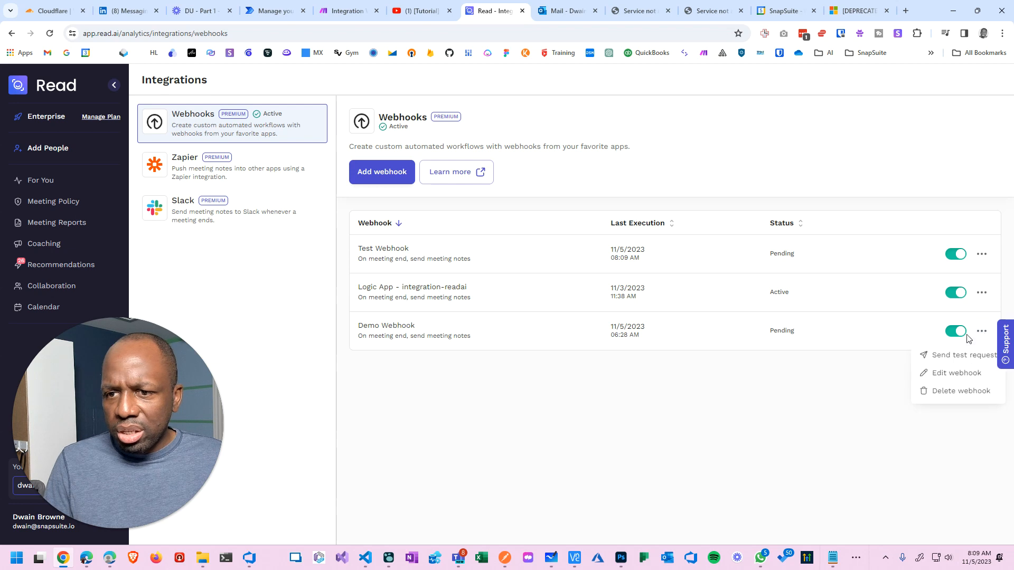
left_click(956, 392)
left_click(592, 357)
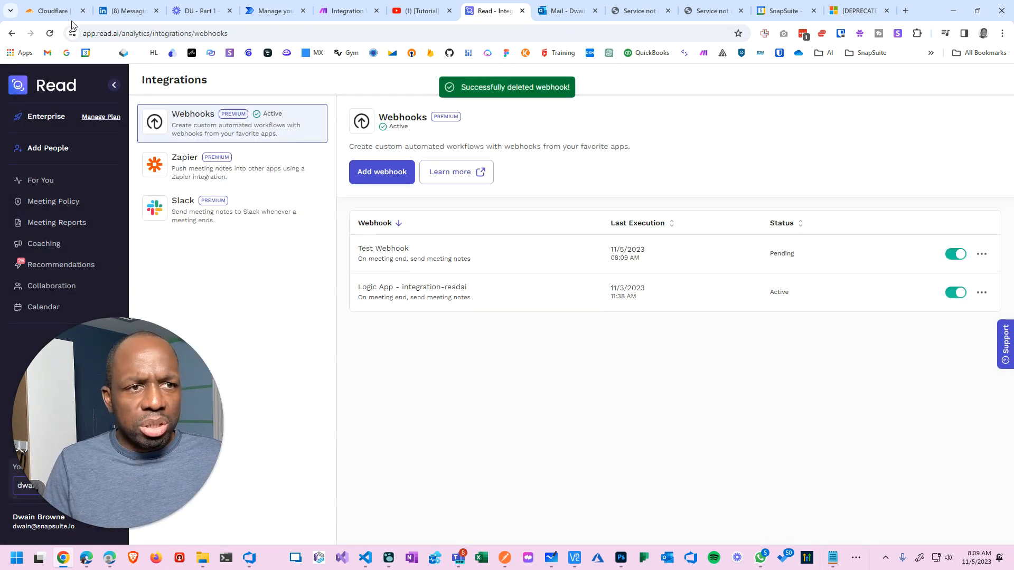
left_click(50, 33)
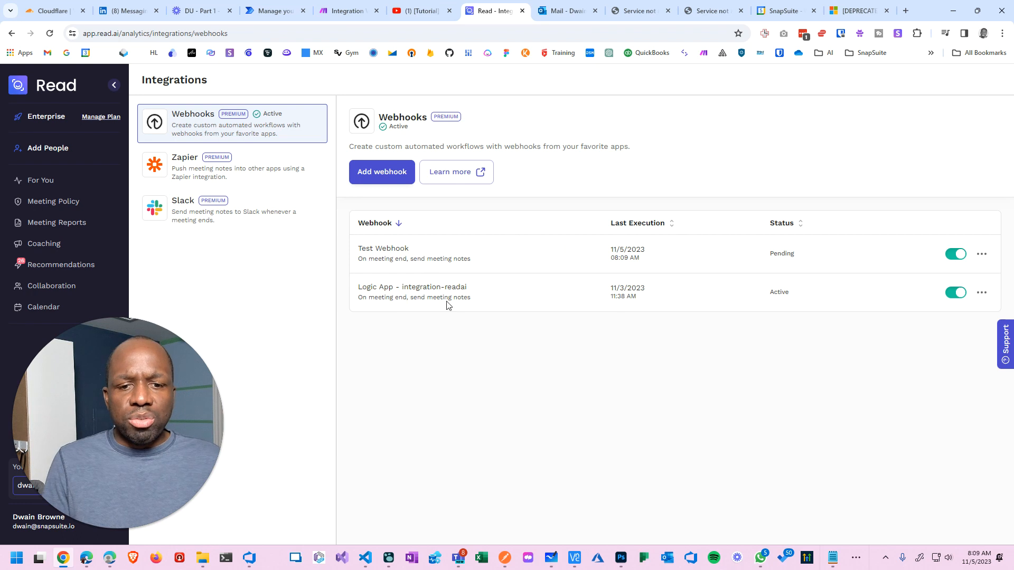
Launch Zoom from the Windows search.
key("super")
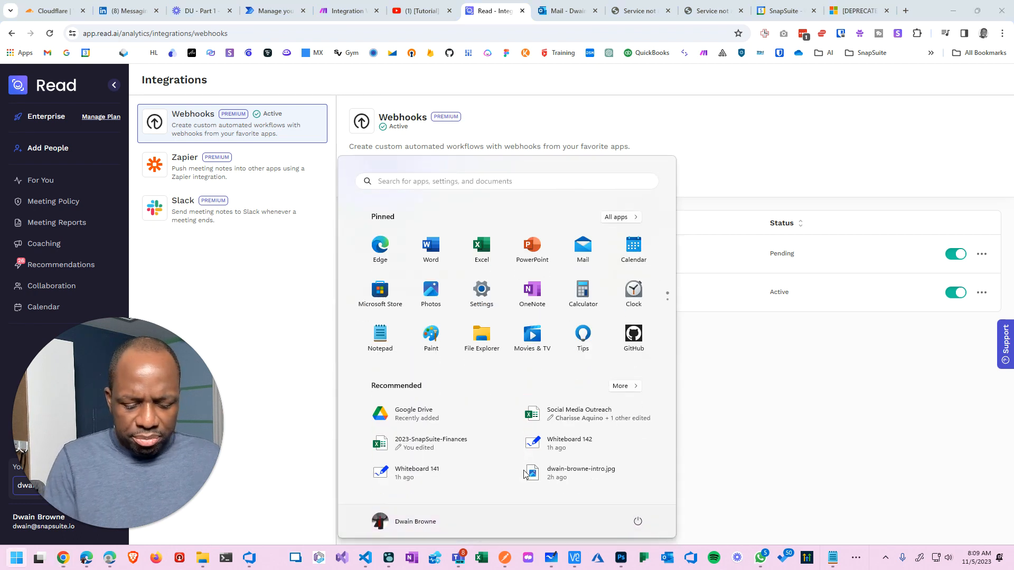
type("mee")
key("BackSpace")
key("BackSpace")
key("BackSpace")
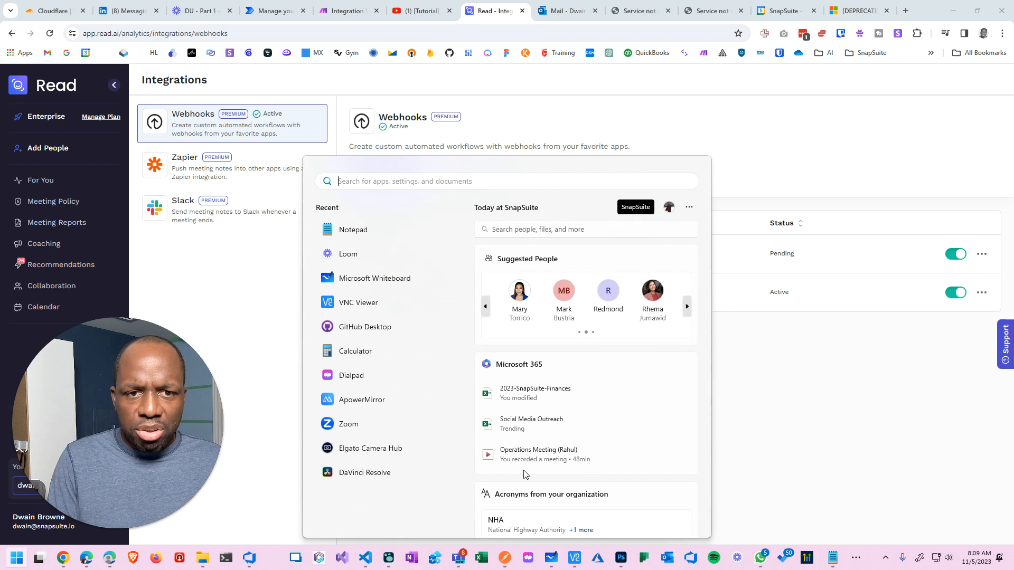
type("zo")
key("Return")
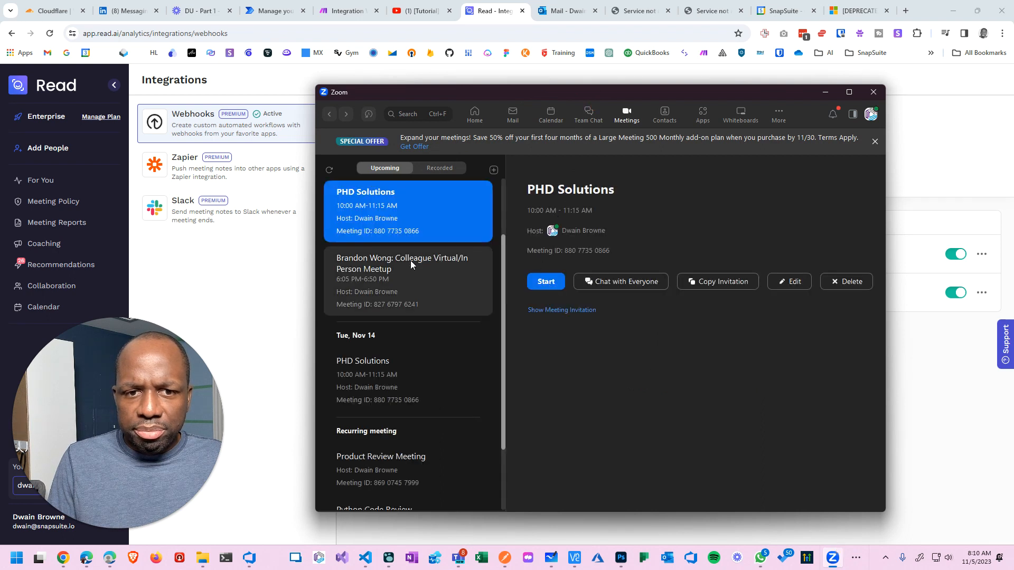
Start the colleague meetup meeting, accept the recording notice, and end it for all.
left_click(402, 283)
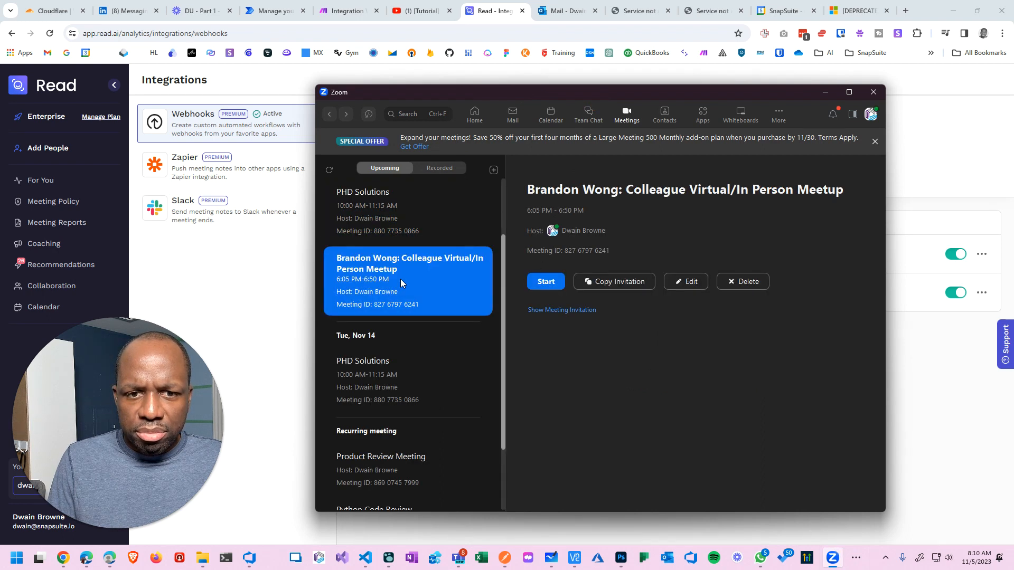
left_click(546, 282)
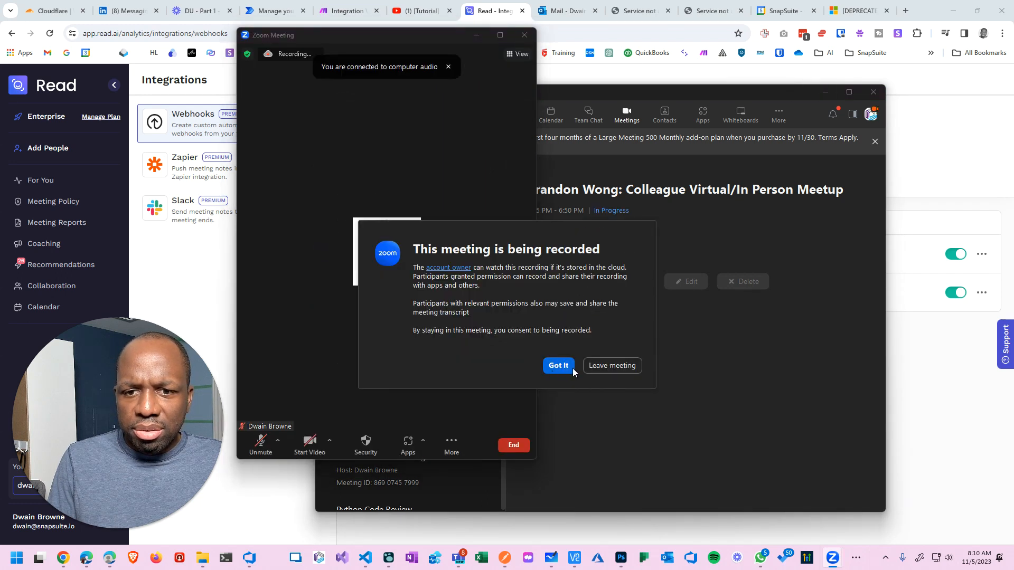
left_click(564, 365)
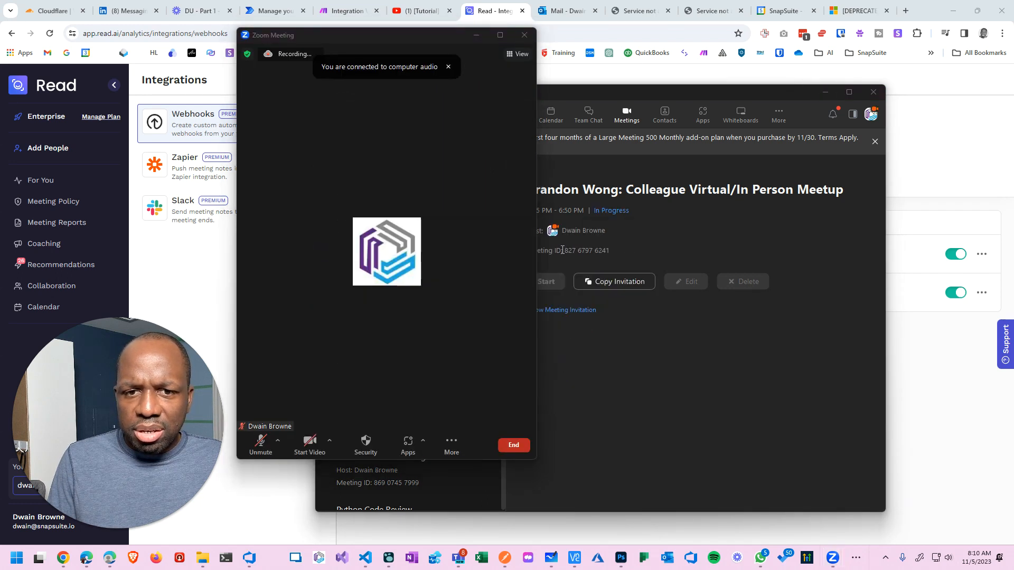
left_click(526, 37)
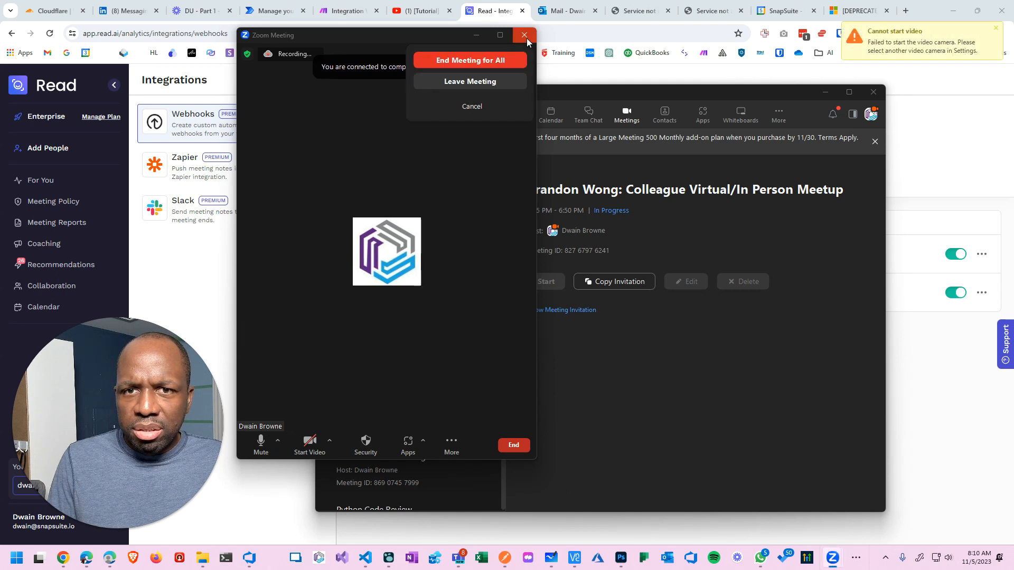
left_click(508, 61)
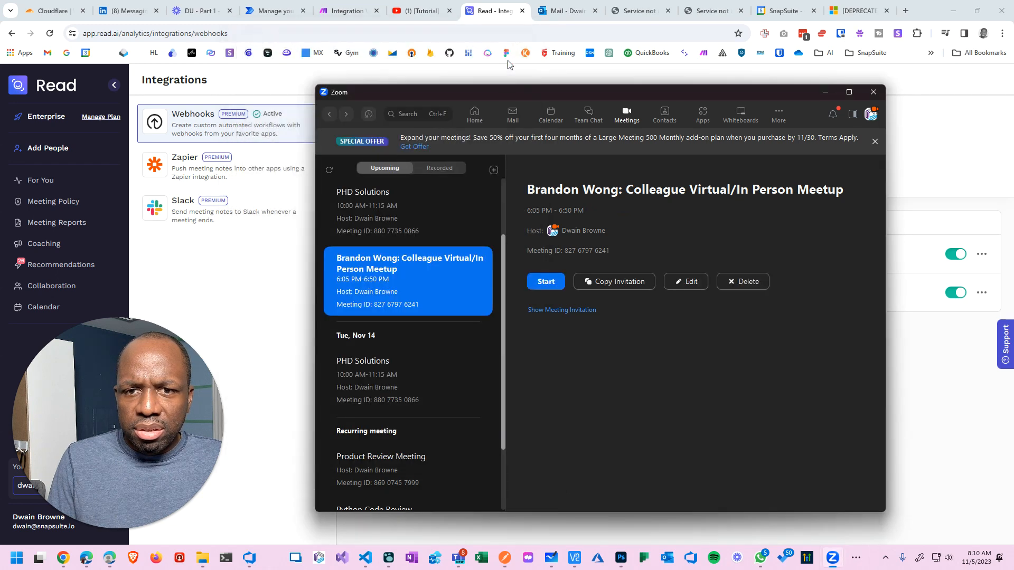
Start the Python Code Review meeting, acknowledge recording, then leave it.
left_click(394, 368)
scroll(402, 357, "down", 1)
scroll(394, 401, "down", 1)
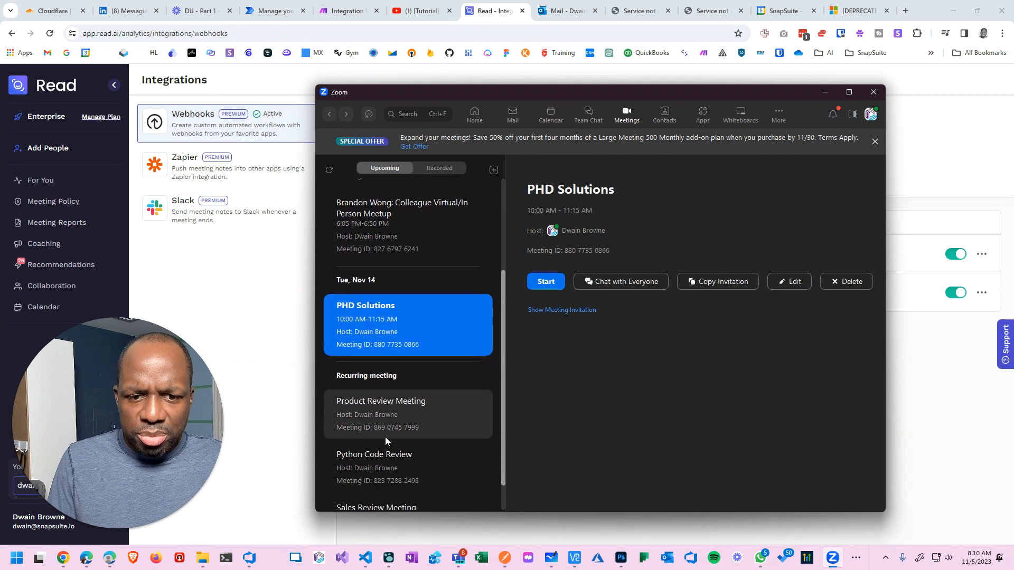
left_click(454, 417)
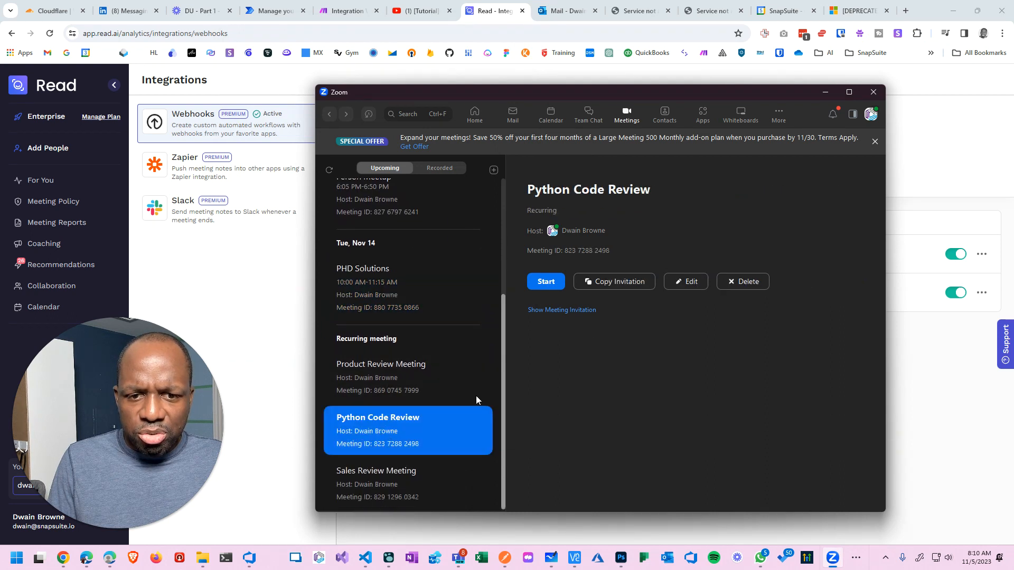
left_click(549, 283)
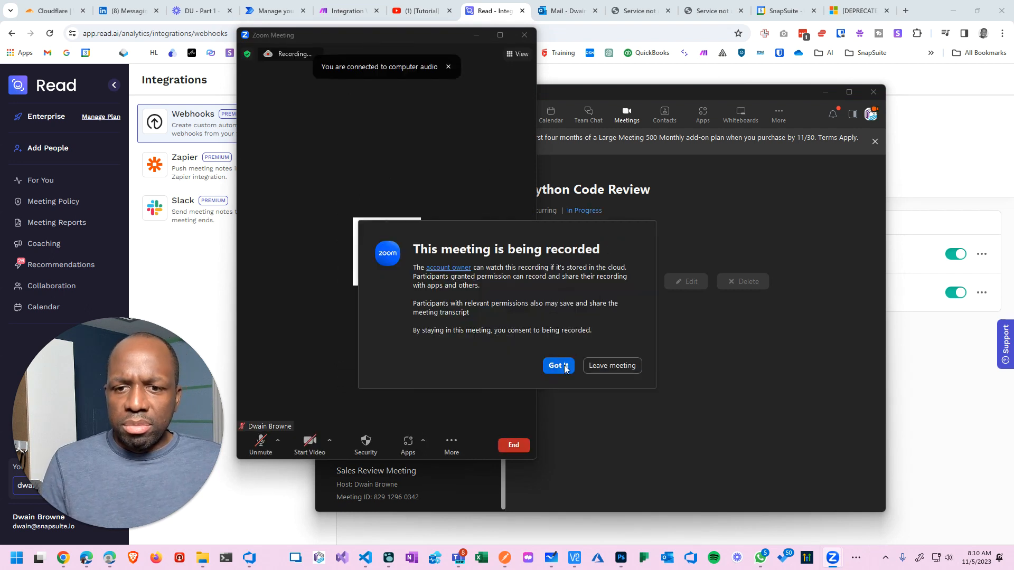
left_click(558, 365)
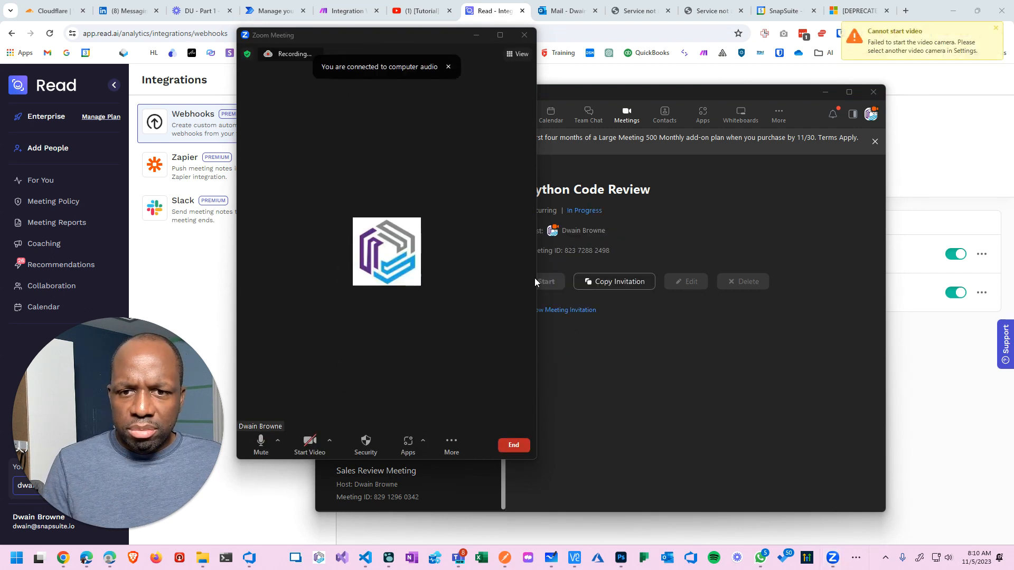
left_click_drag(537, 277, 710, 277)
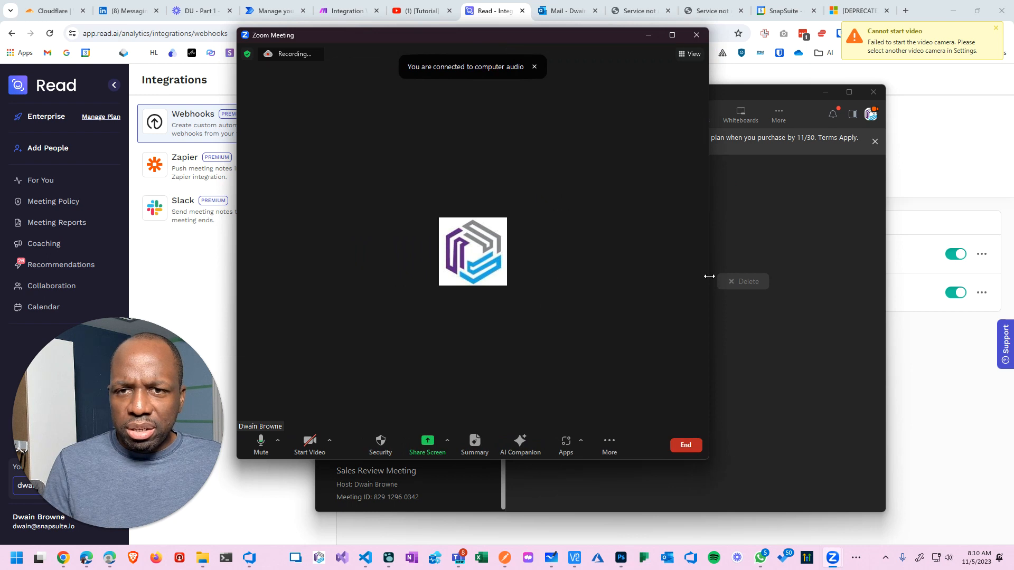
left_click(700, 40)
left_click(668, 80)
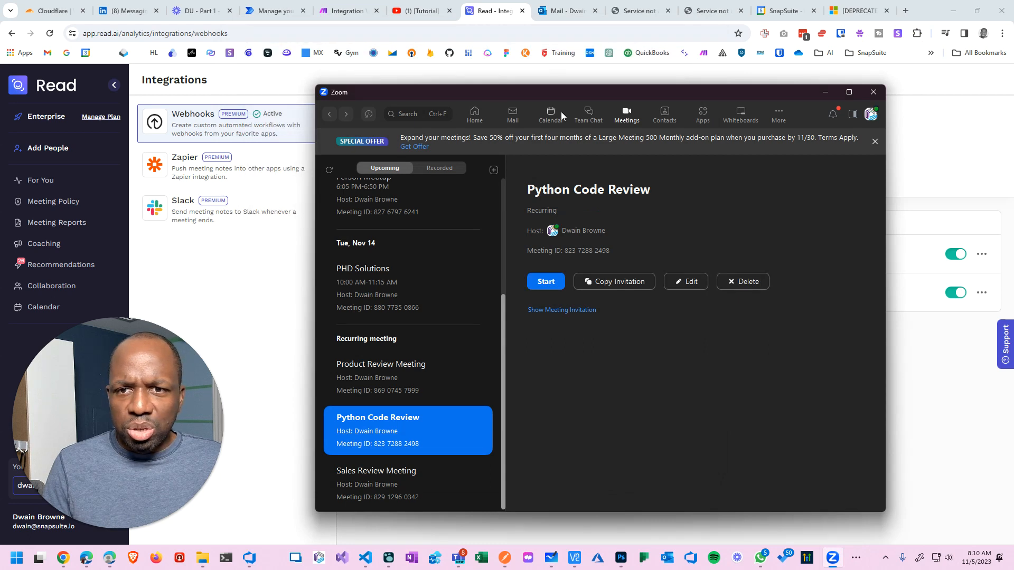
Start a new instant meeting from Zoom Home and acknowledge the recording notice.
scroll(423, 198, "up", 5)
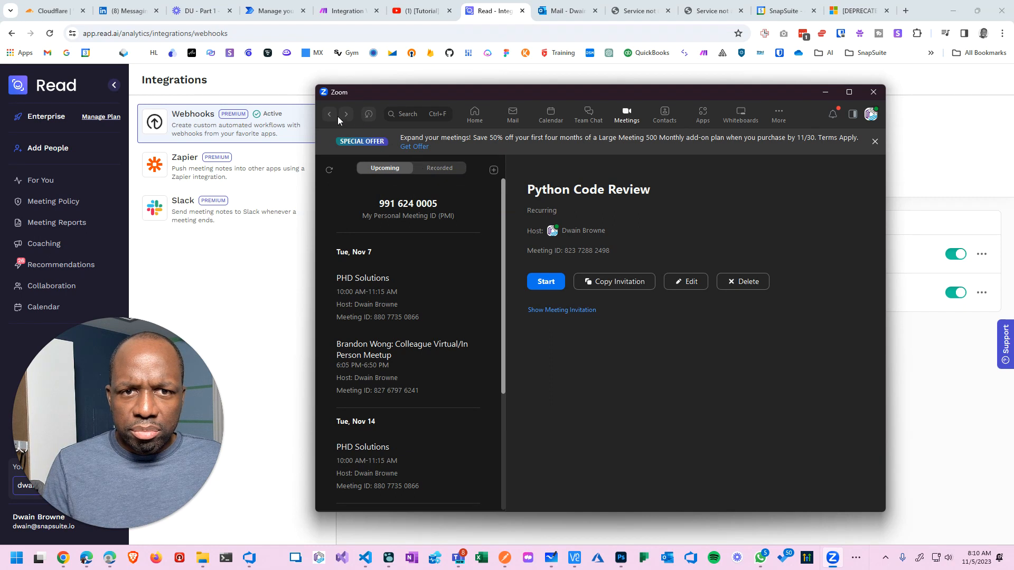
left_click(475, 114)
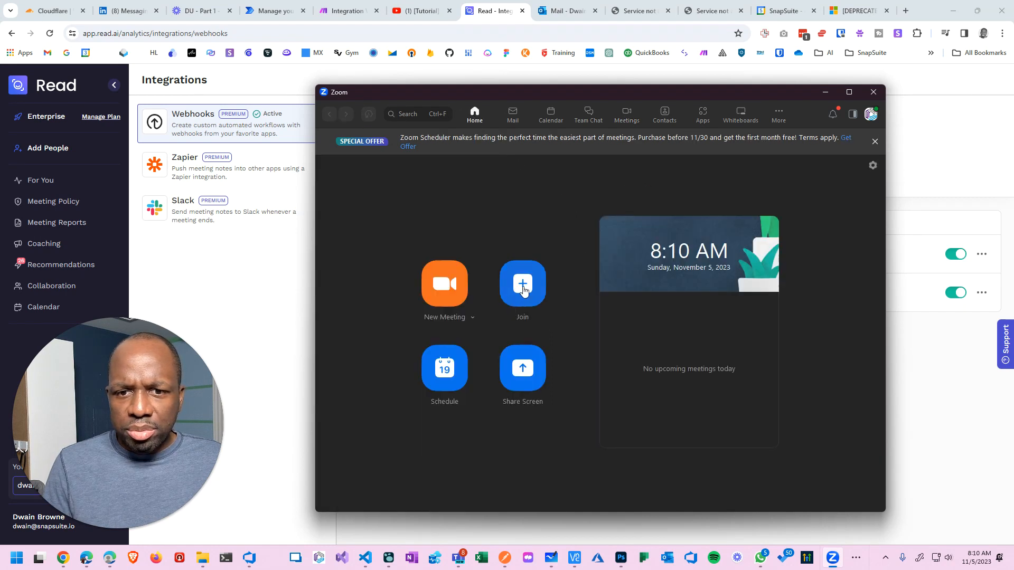
left_click(434, 286)
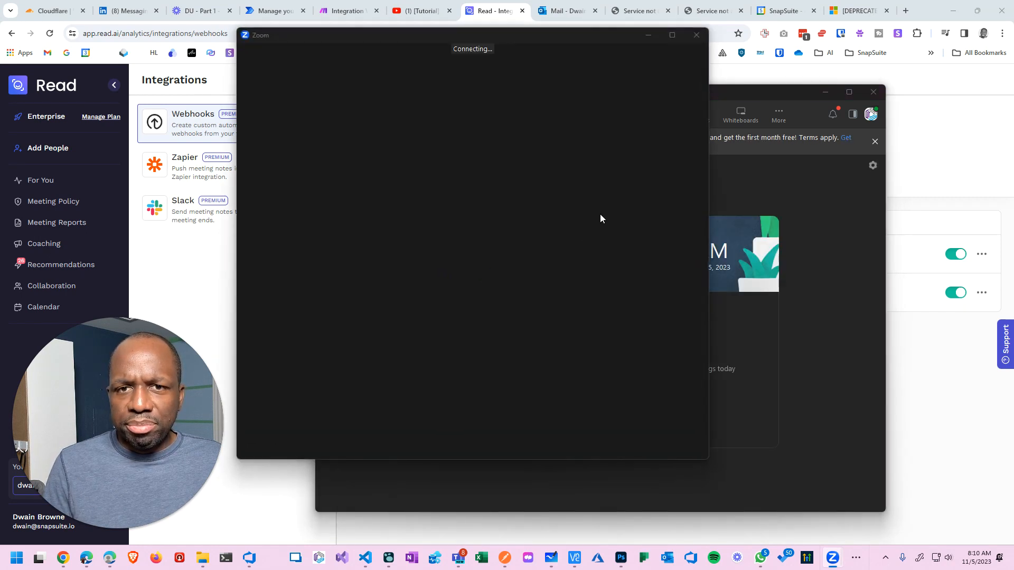
left_click(562, 363)
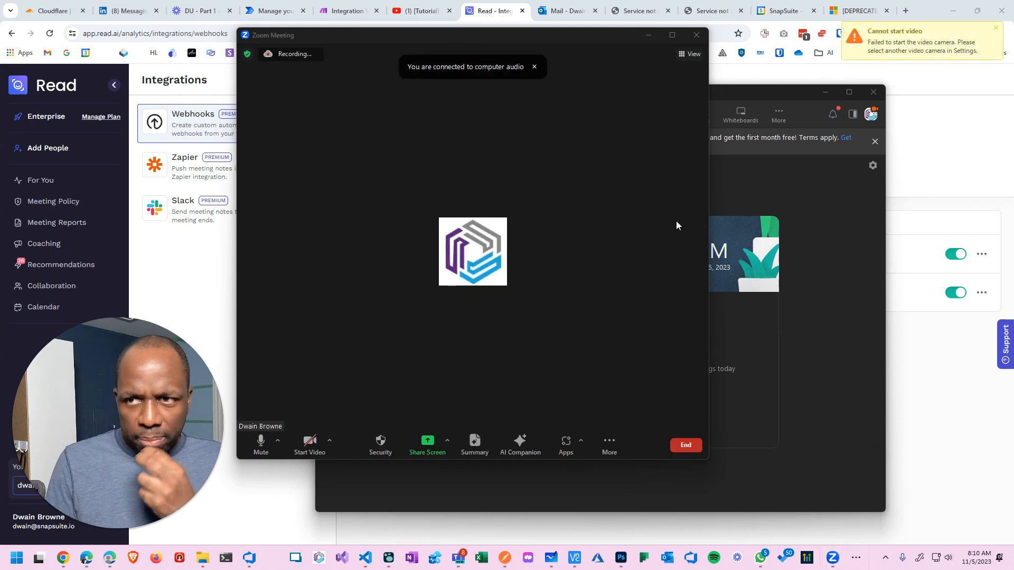
Let Read's assistant join, maximize the meeting window, then leave the meeting.
left_click_drag(710, 172, 855, 166)
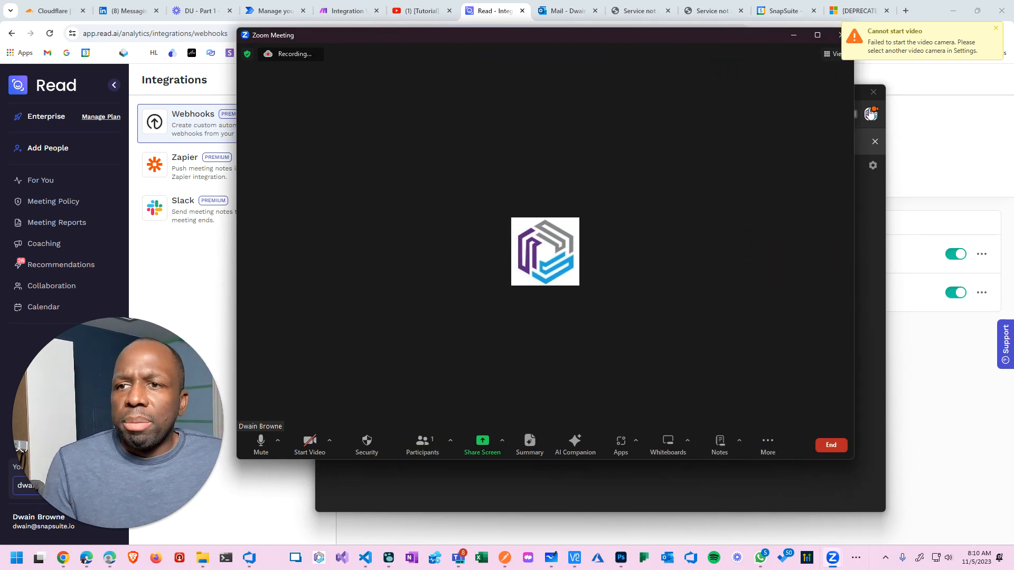
left_click(872, 92)
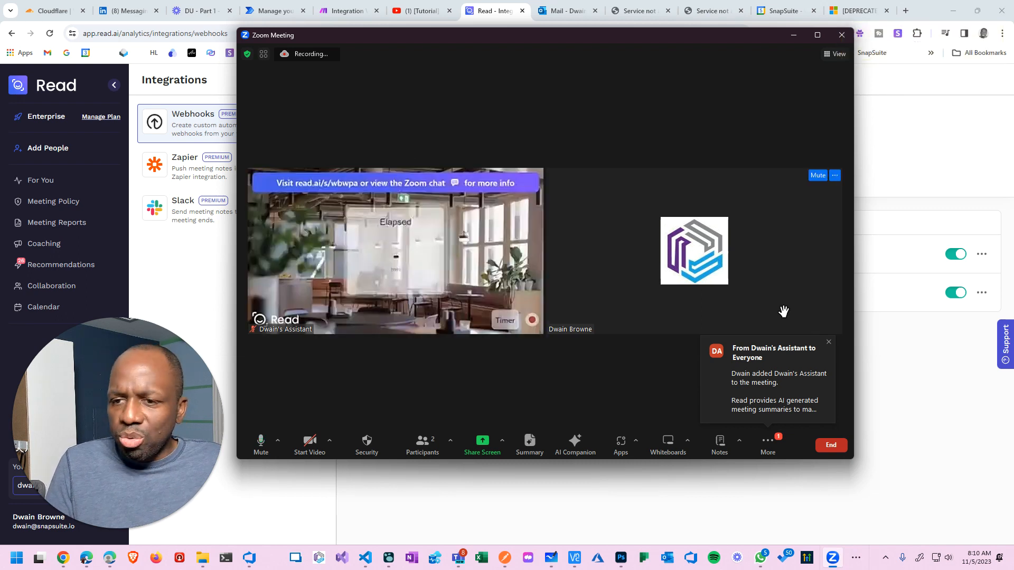
left_click(828, 343)
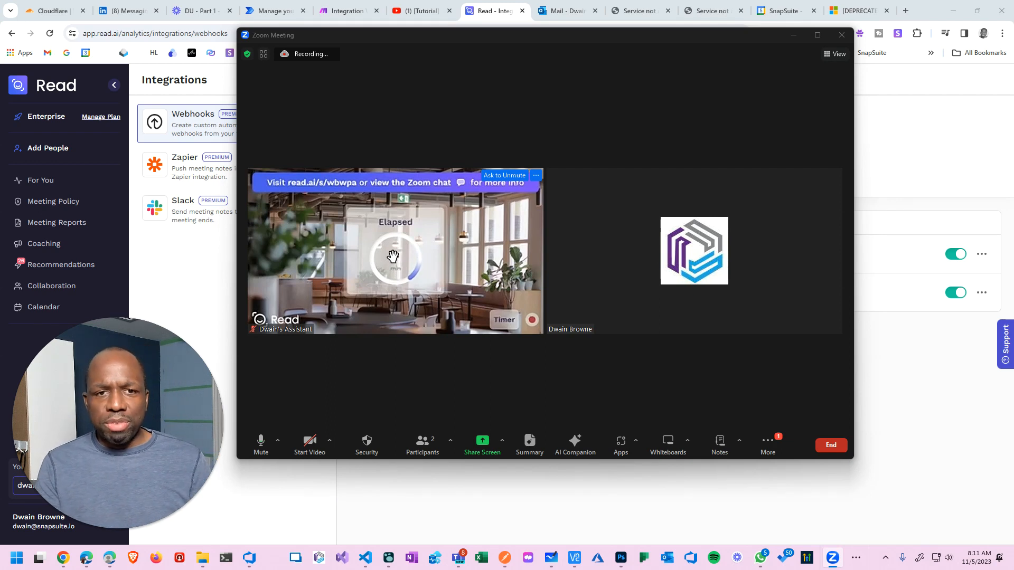
left_click(817, 35)
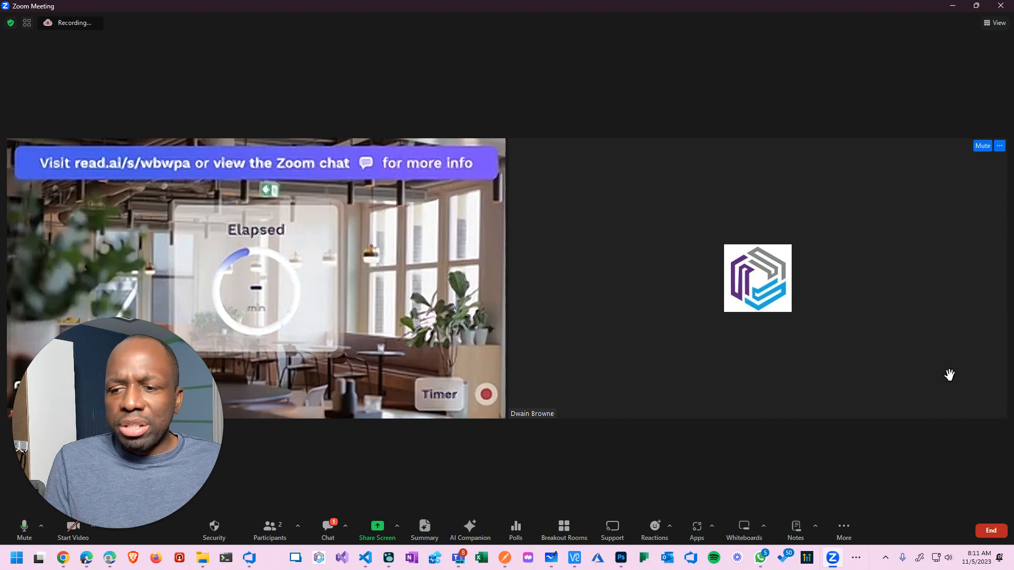
left_click(998, 532)
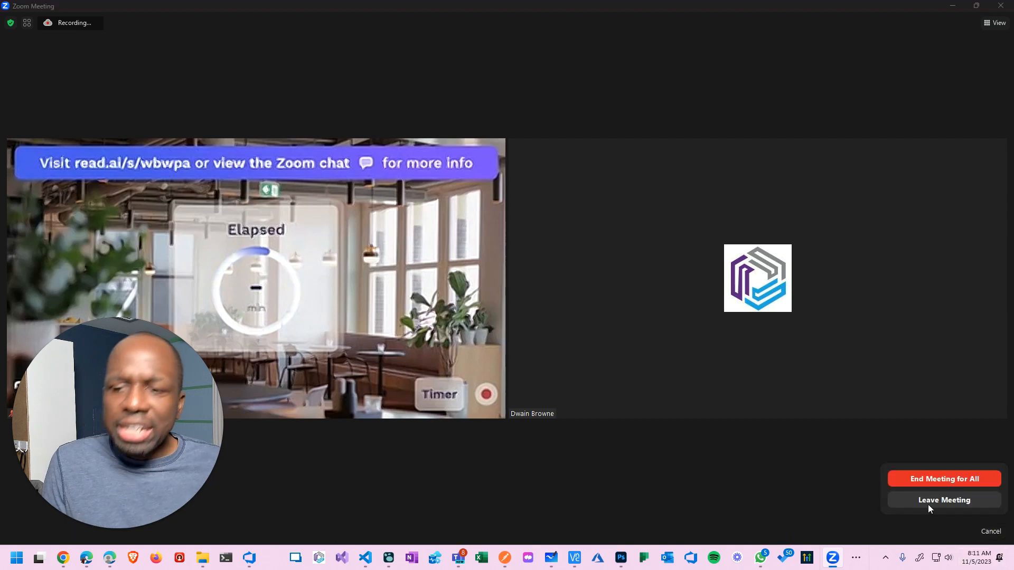
left_click(929, 481)
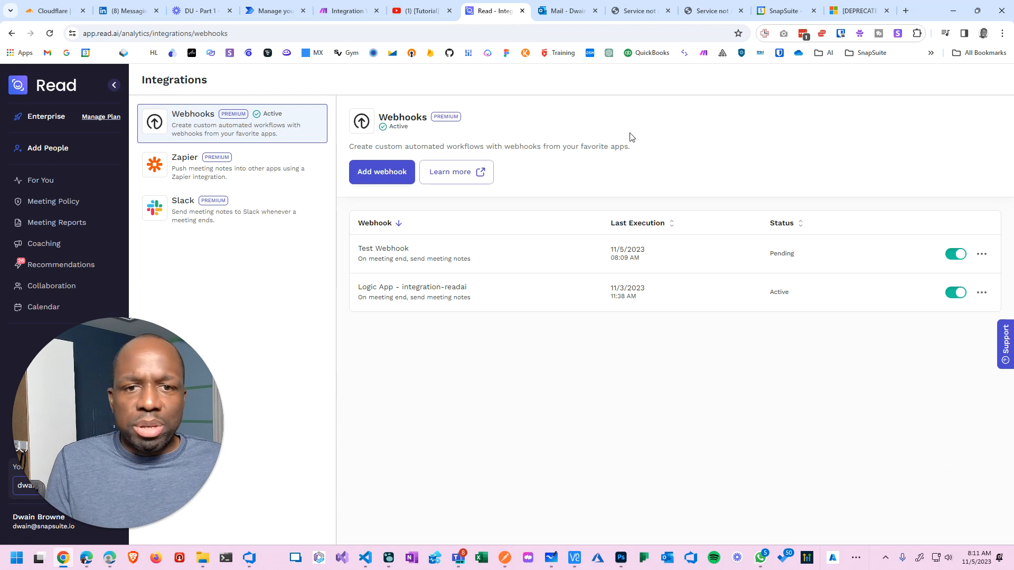
Note the Test Webhook's Pending status, then find the Zoom Meeting still processing in Meeting Reports.
double_click(774, 253)
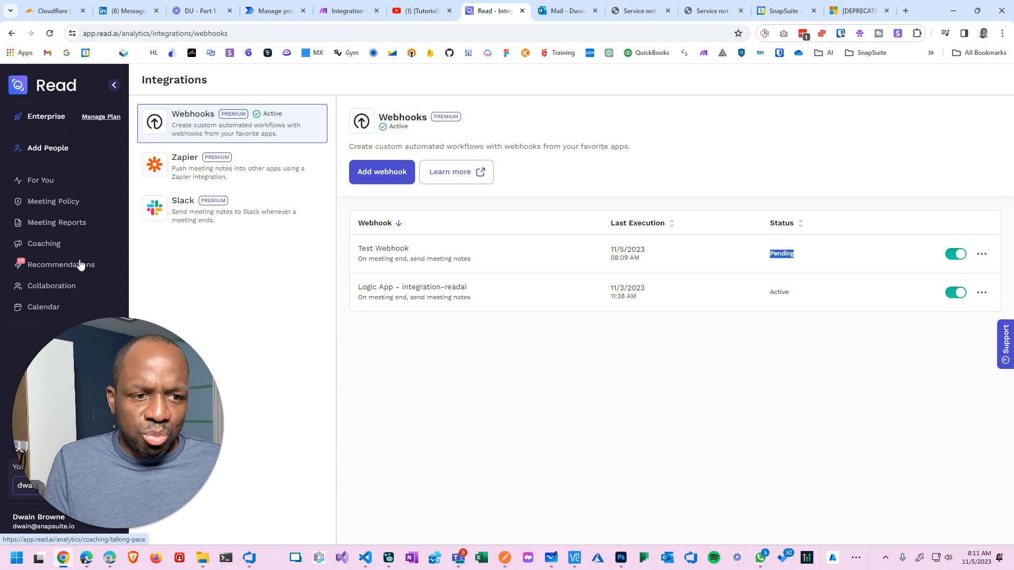
left_click_drag(108, 412, 852, 534)
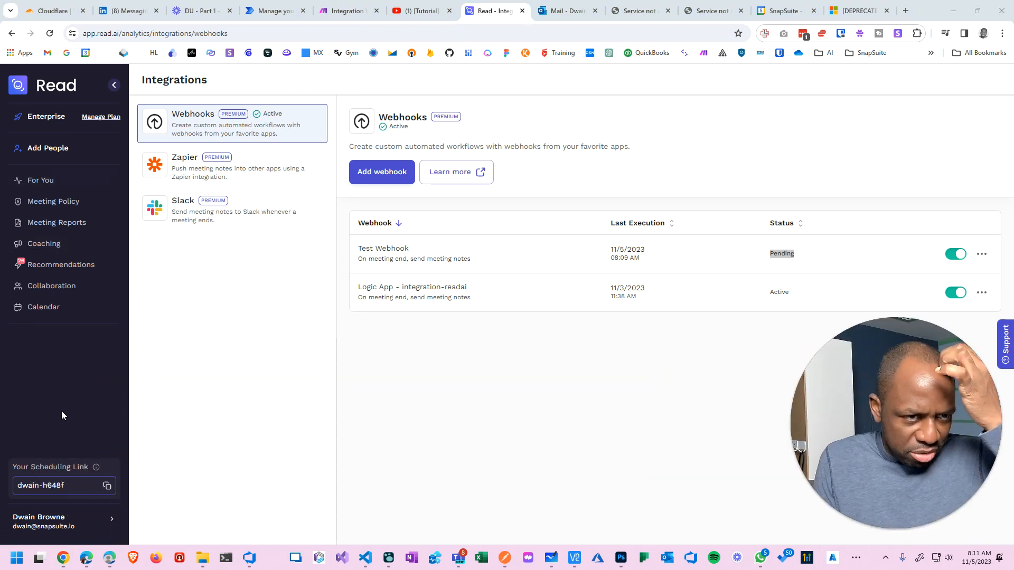
left_click(57, 222)
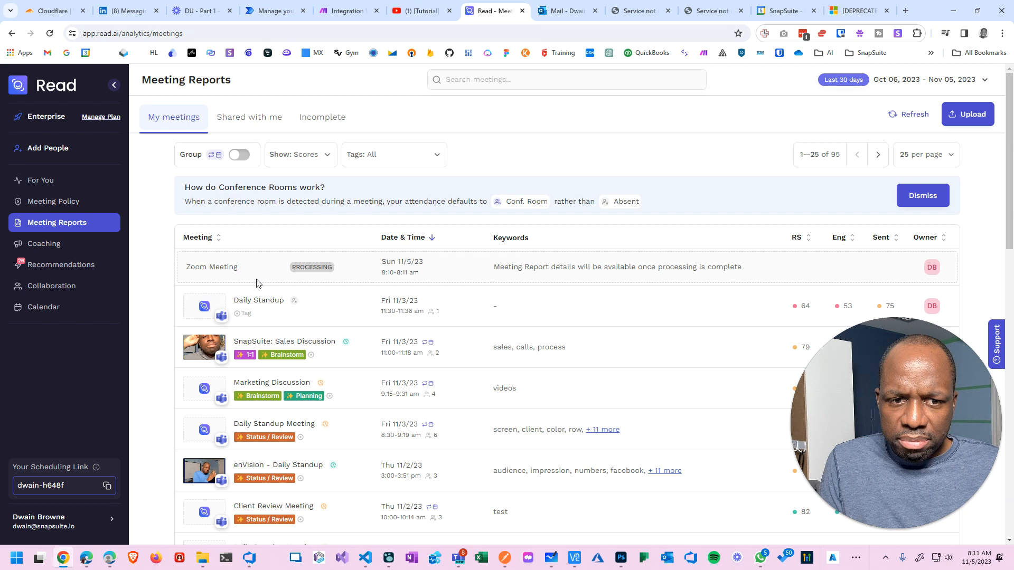
scroll(256, 283, "down", 4)
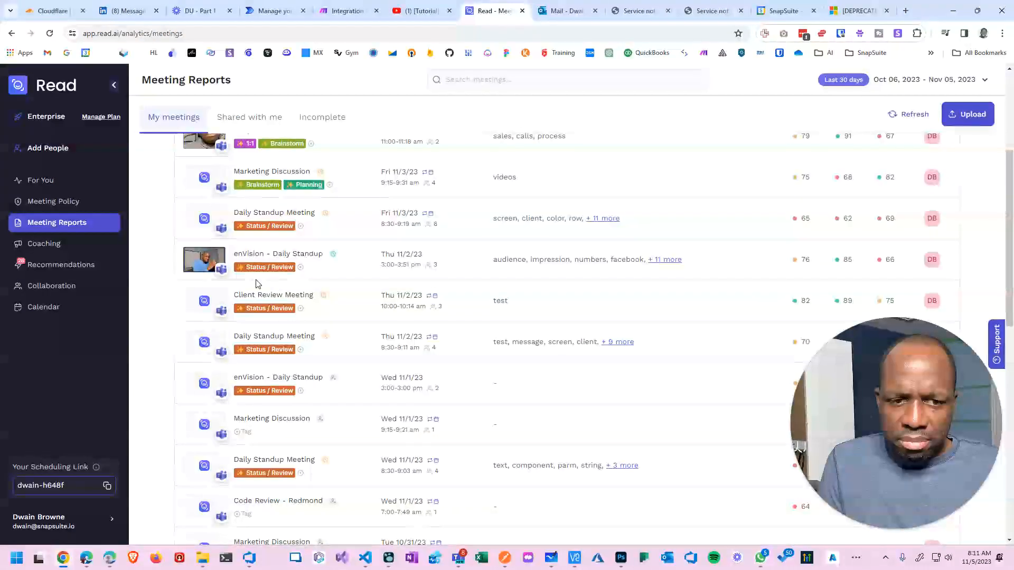
scroll(256, 283, "up", 4)
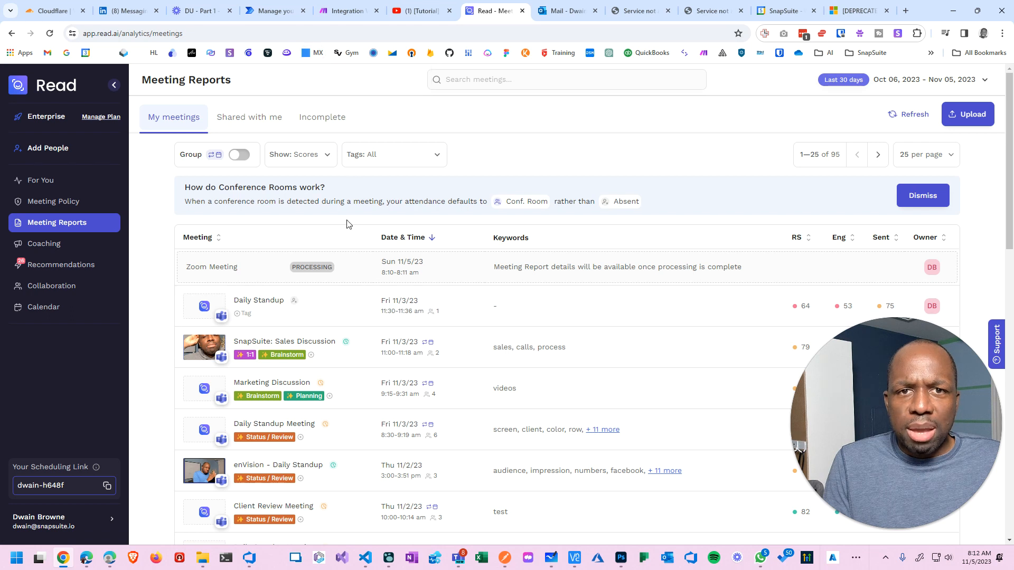
left_click(346, 17)
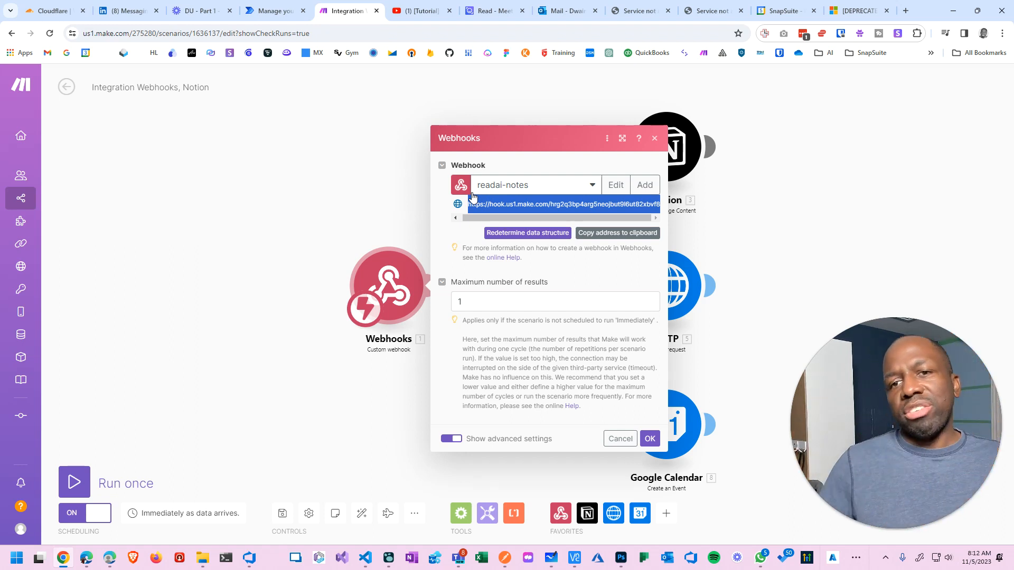
Confirm the Webhooks settings with OK to reveal the router with Notion, HTTP and Google Calendar branches.
left_click(815, 138)
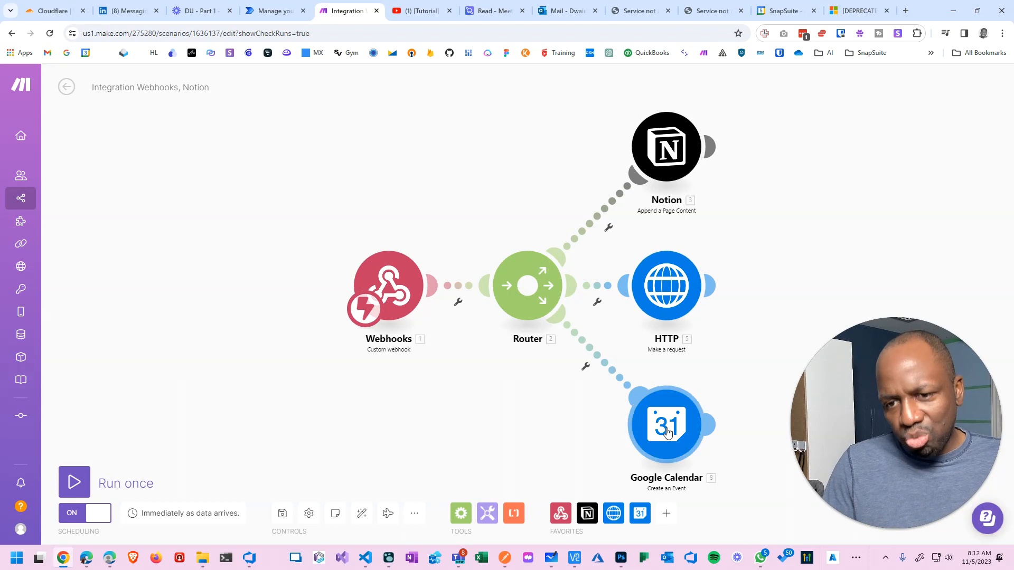